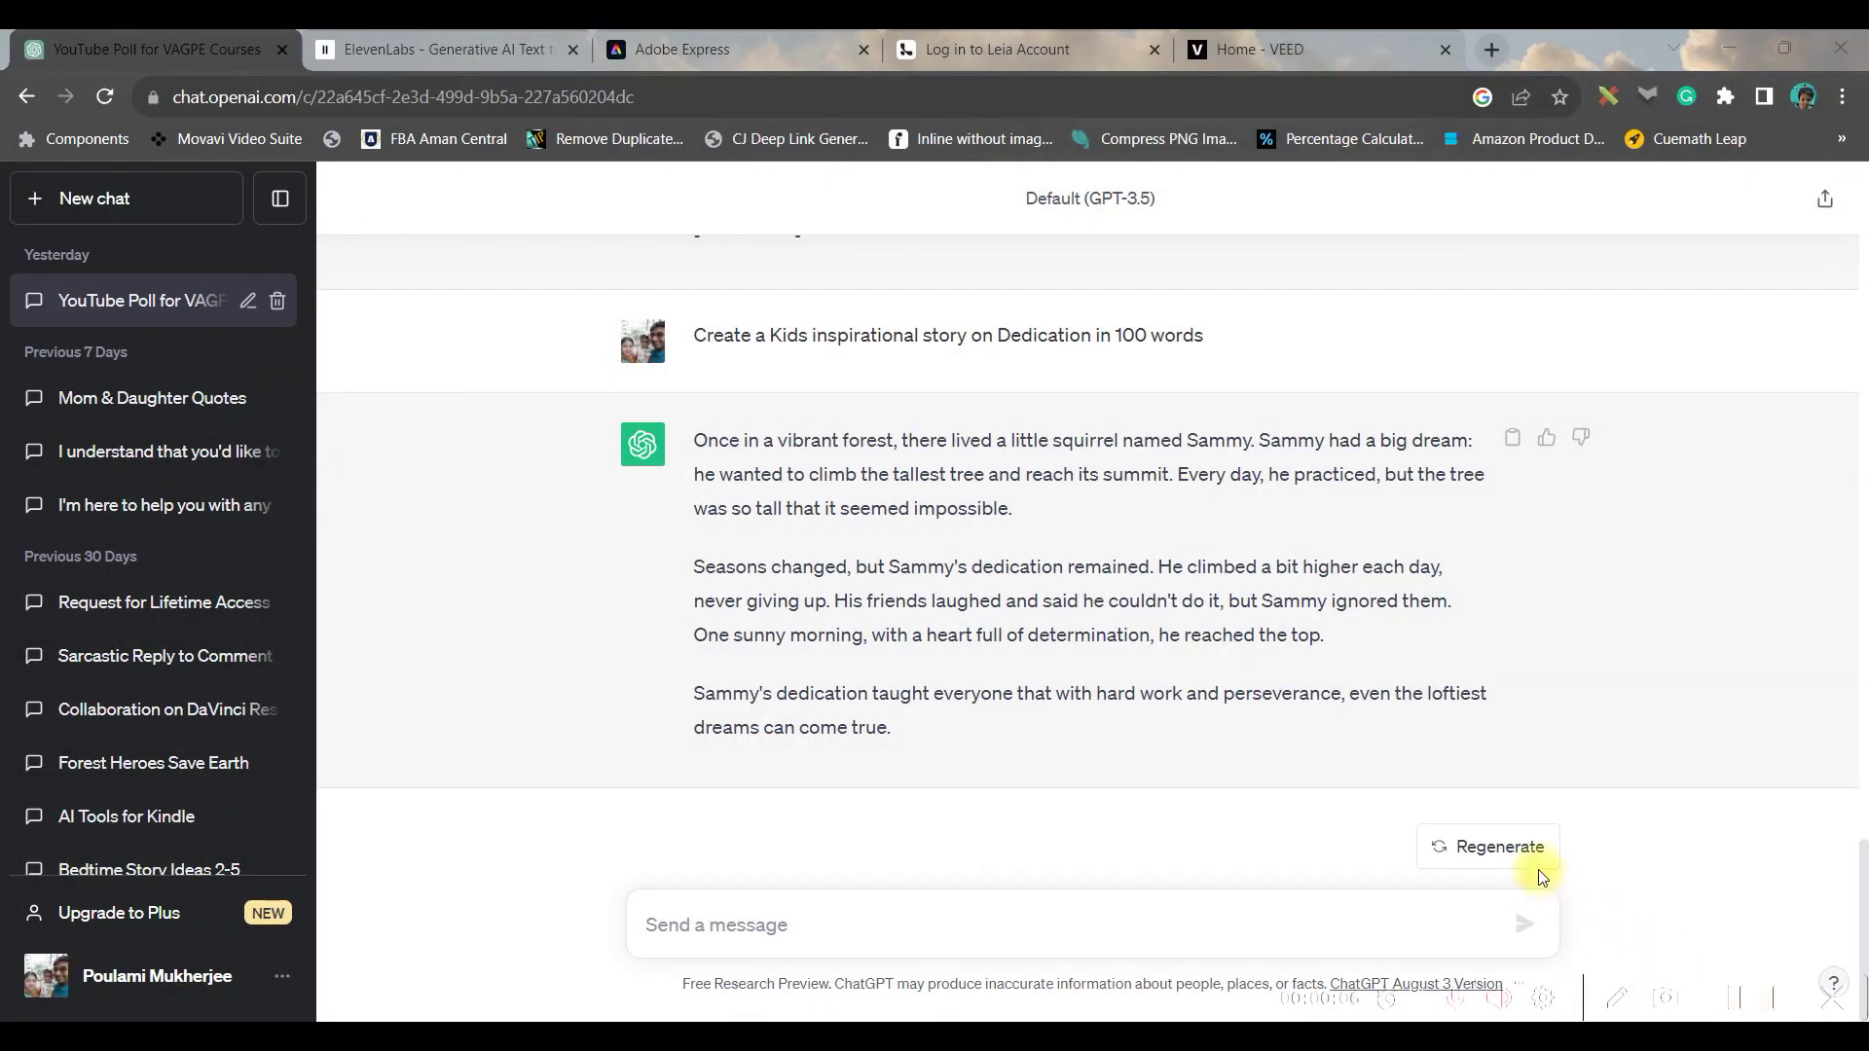
Ask ChatGPT for a kids' script where Gabby the Goat introduces herself and her farm friends.
click(851, 923)
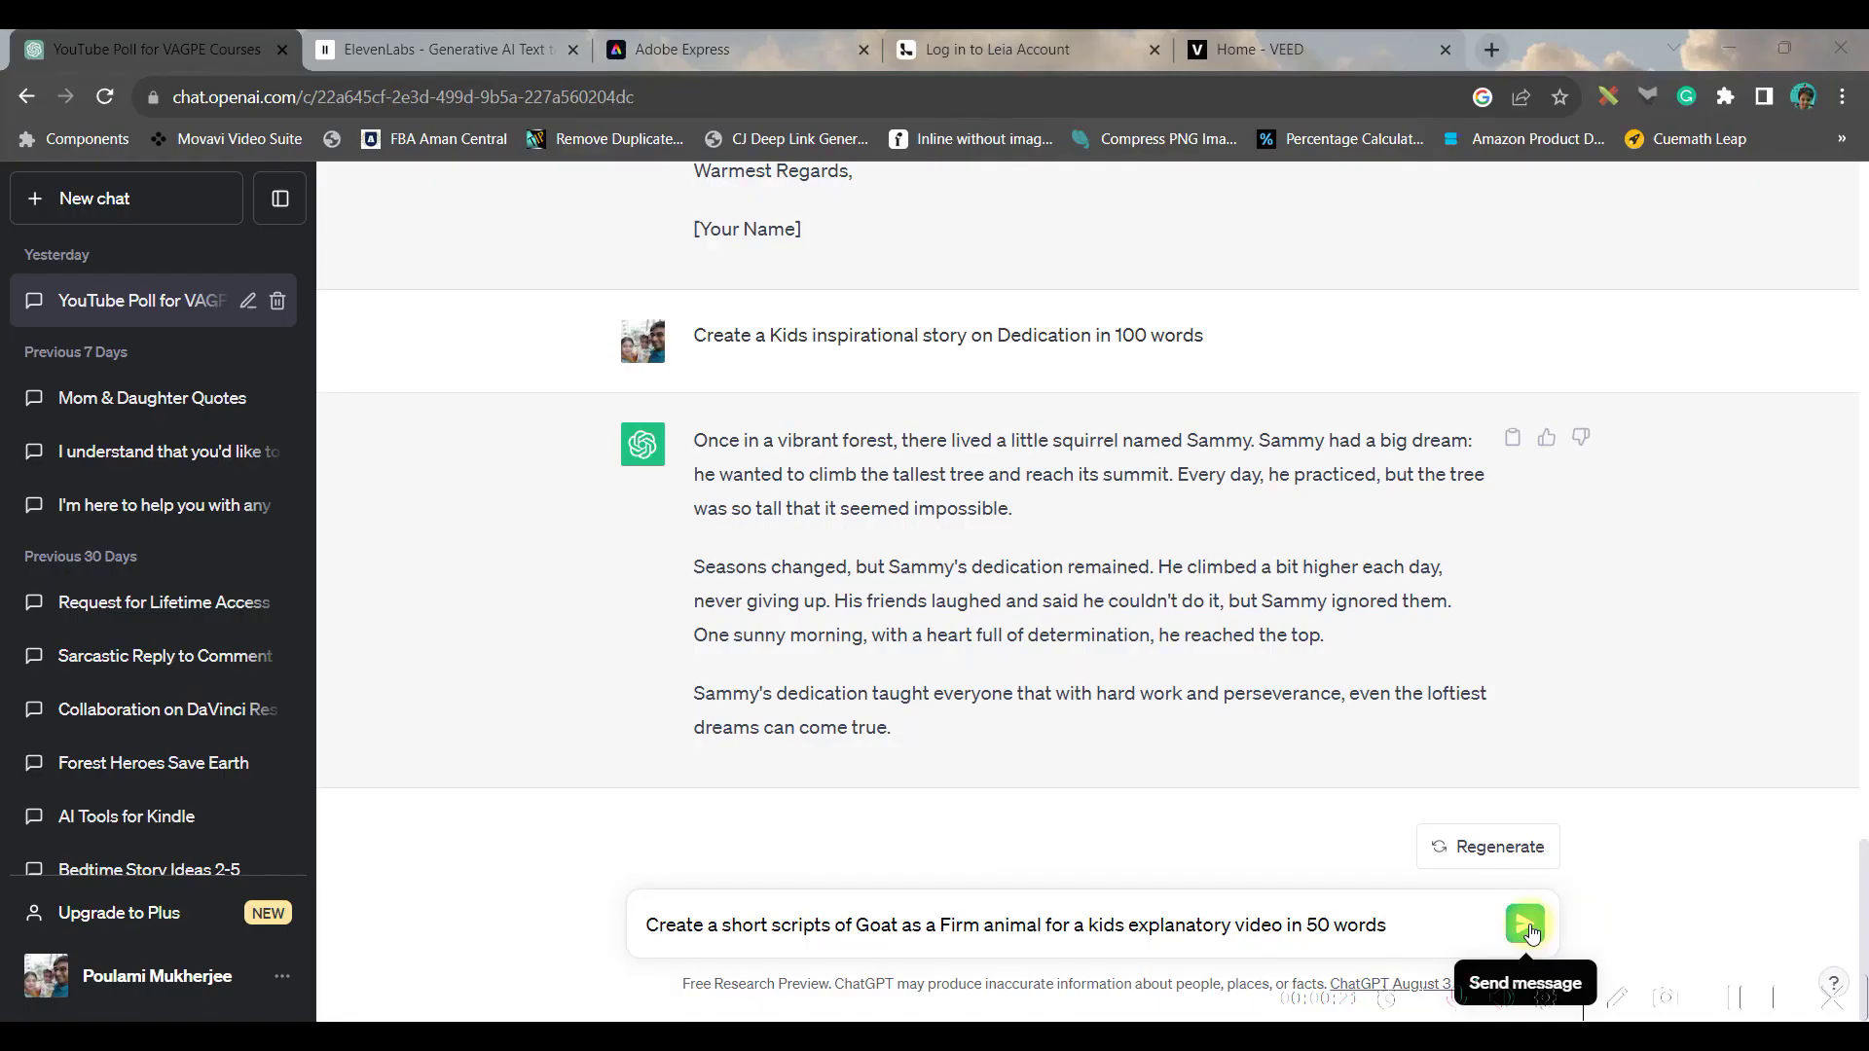
click(1531, 928)
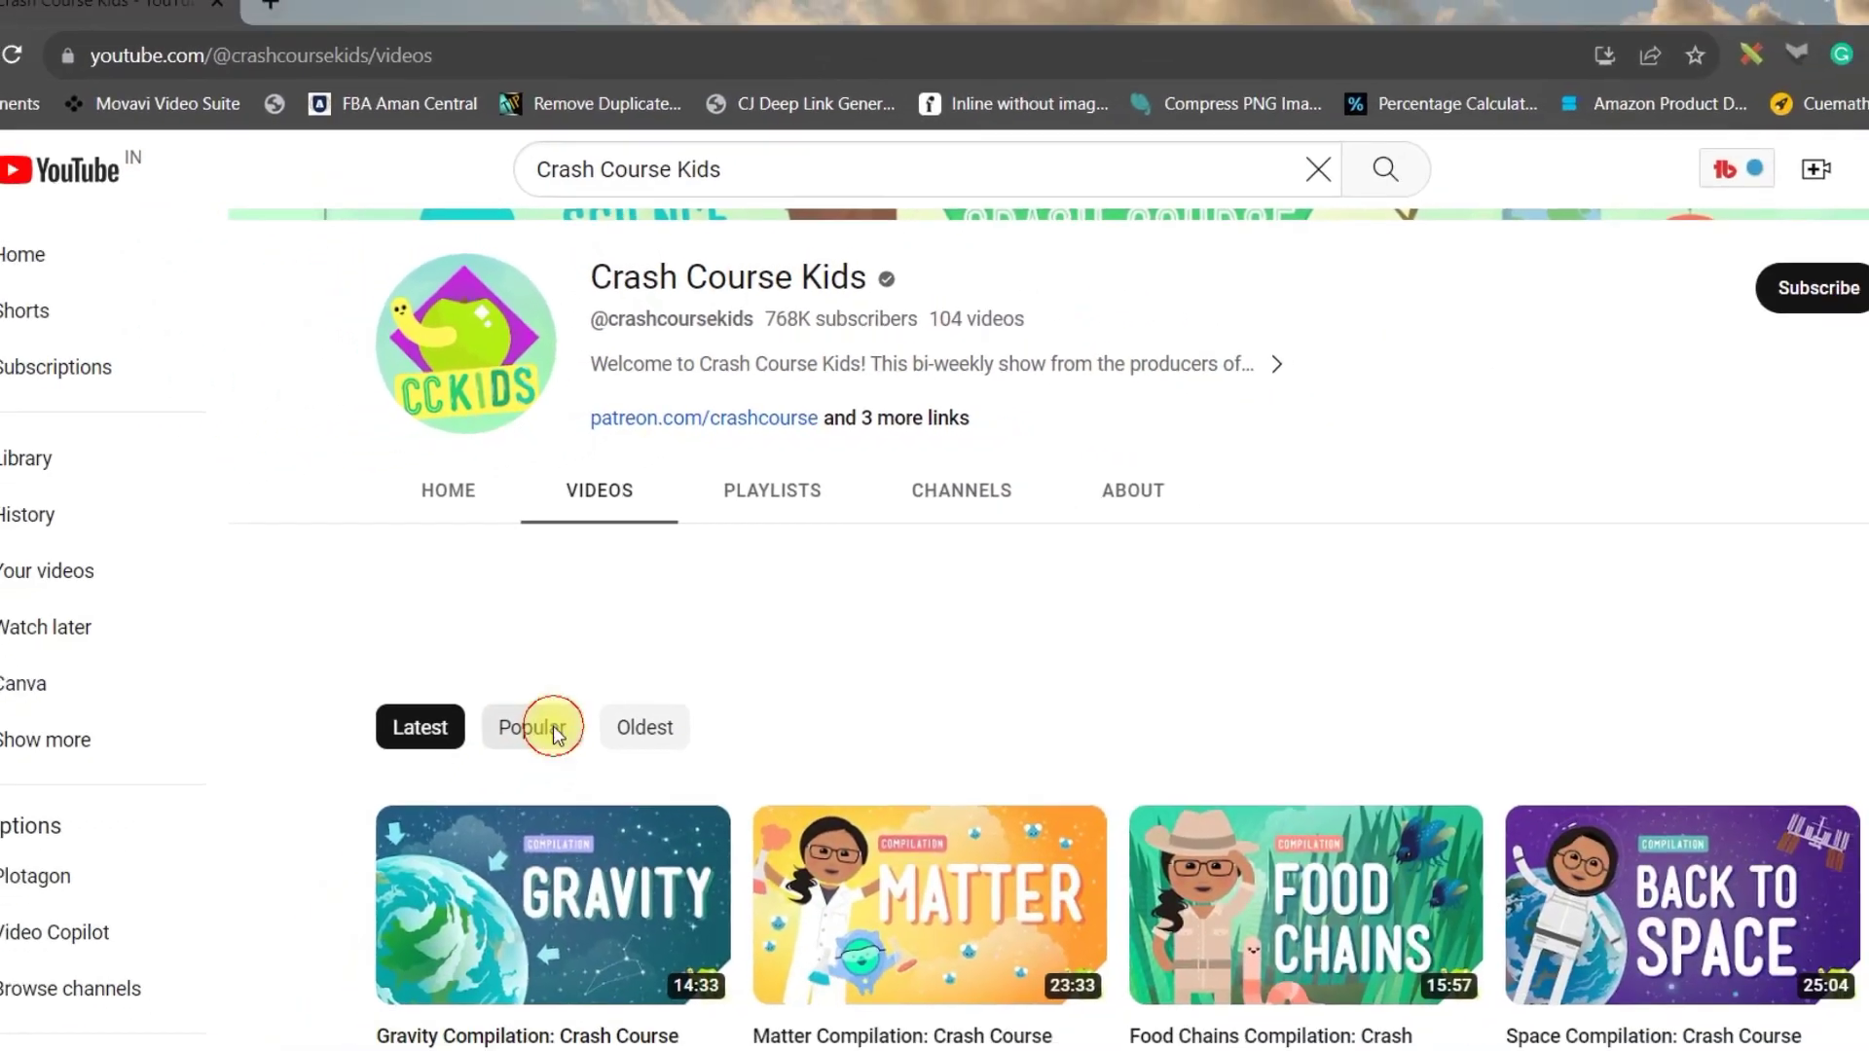
Sort the Crash Course Kids videos by Popular and scroll through them.
click(448, 828)
scroll(677, 791, down, 3)
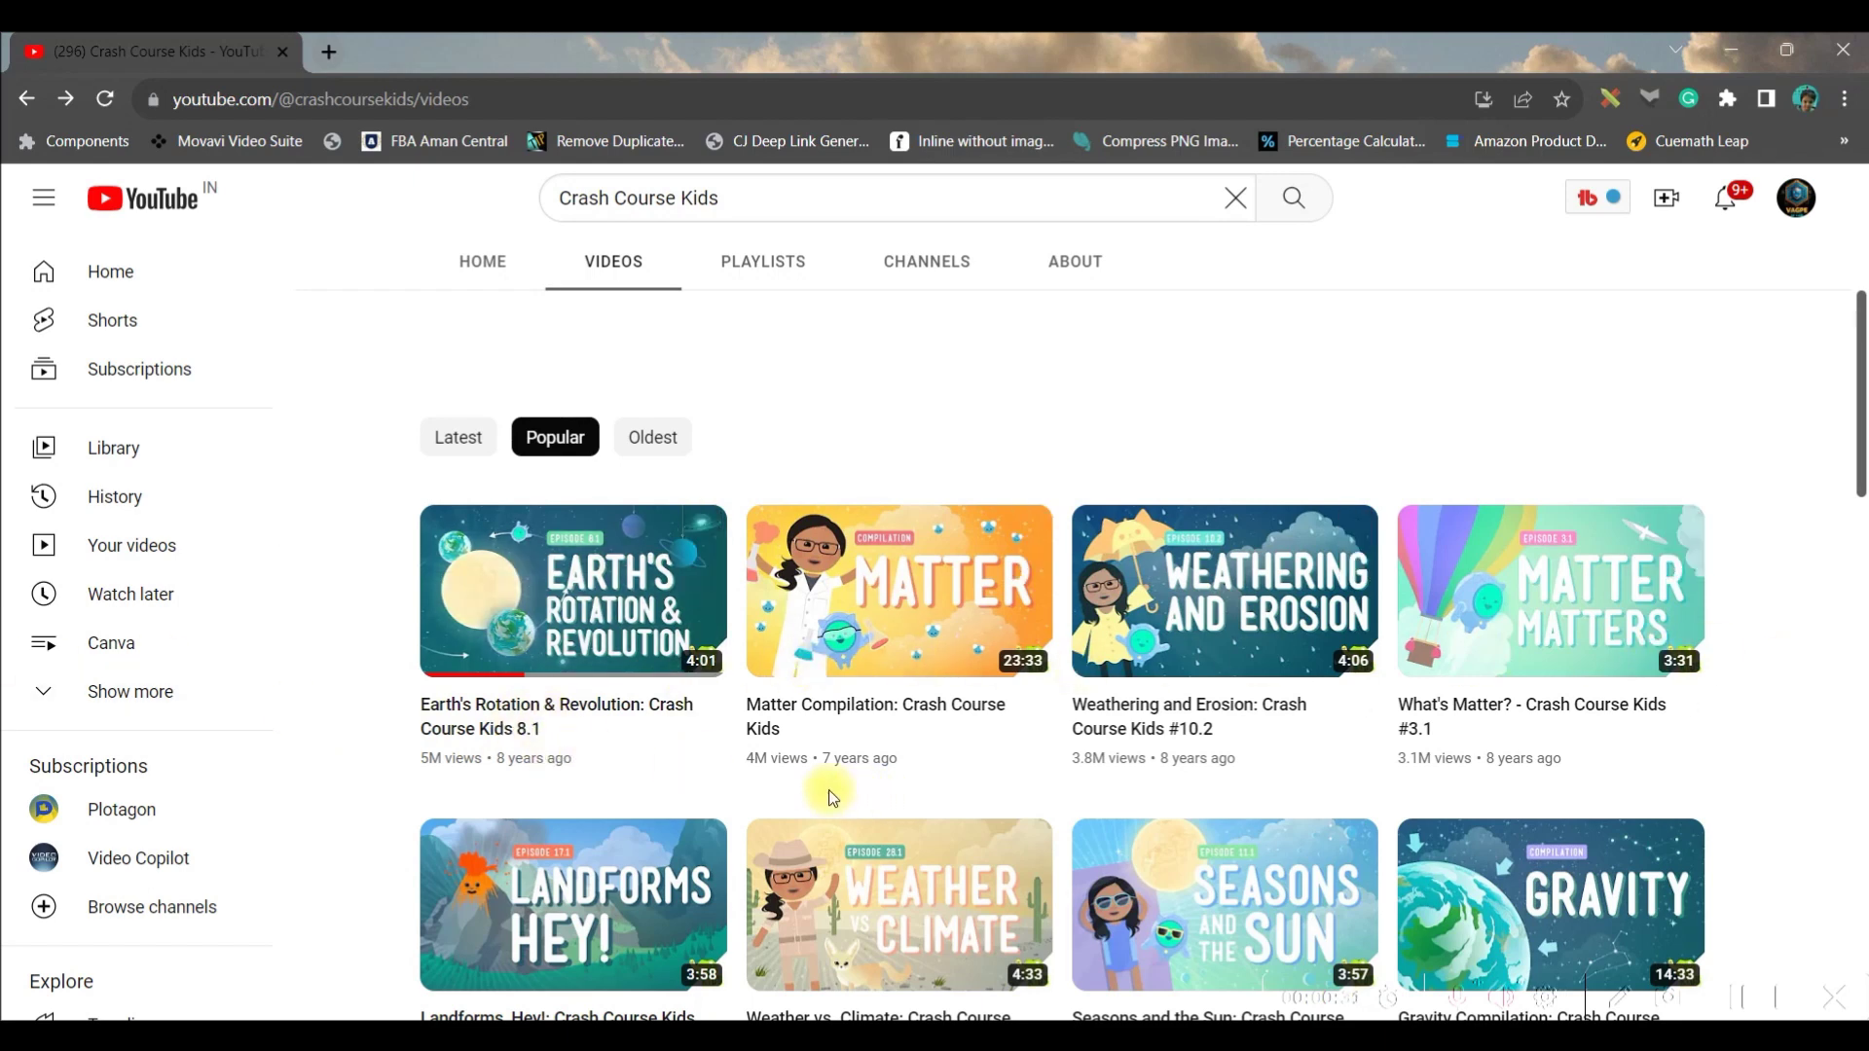
mouse_move(572, 592)
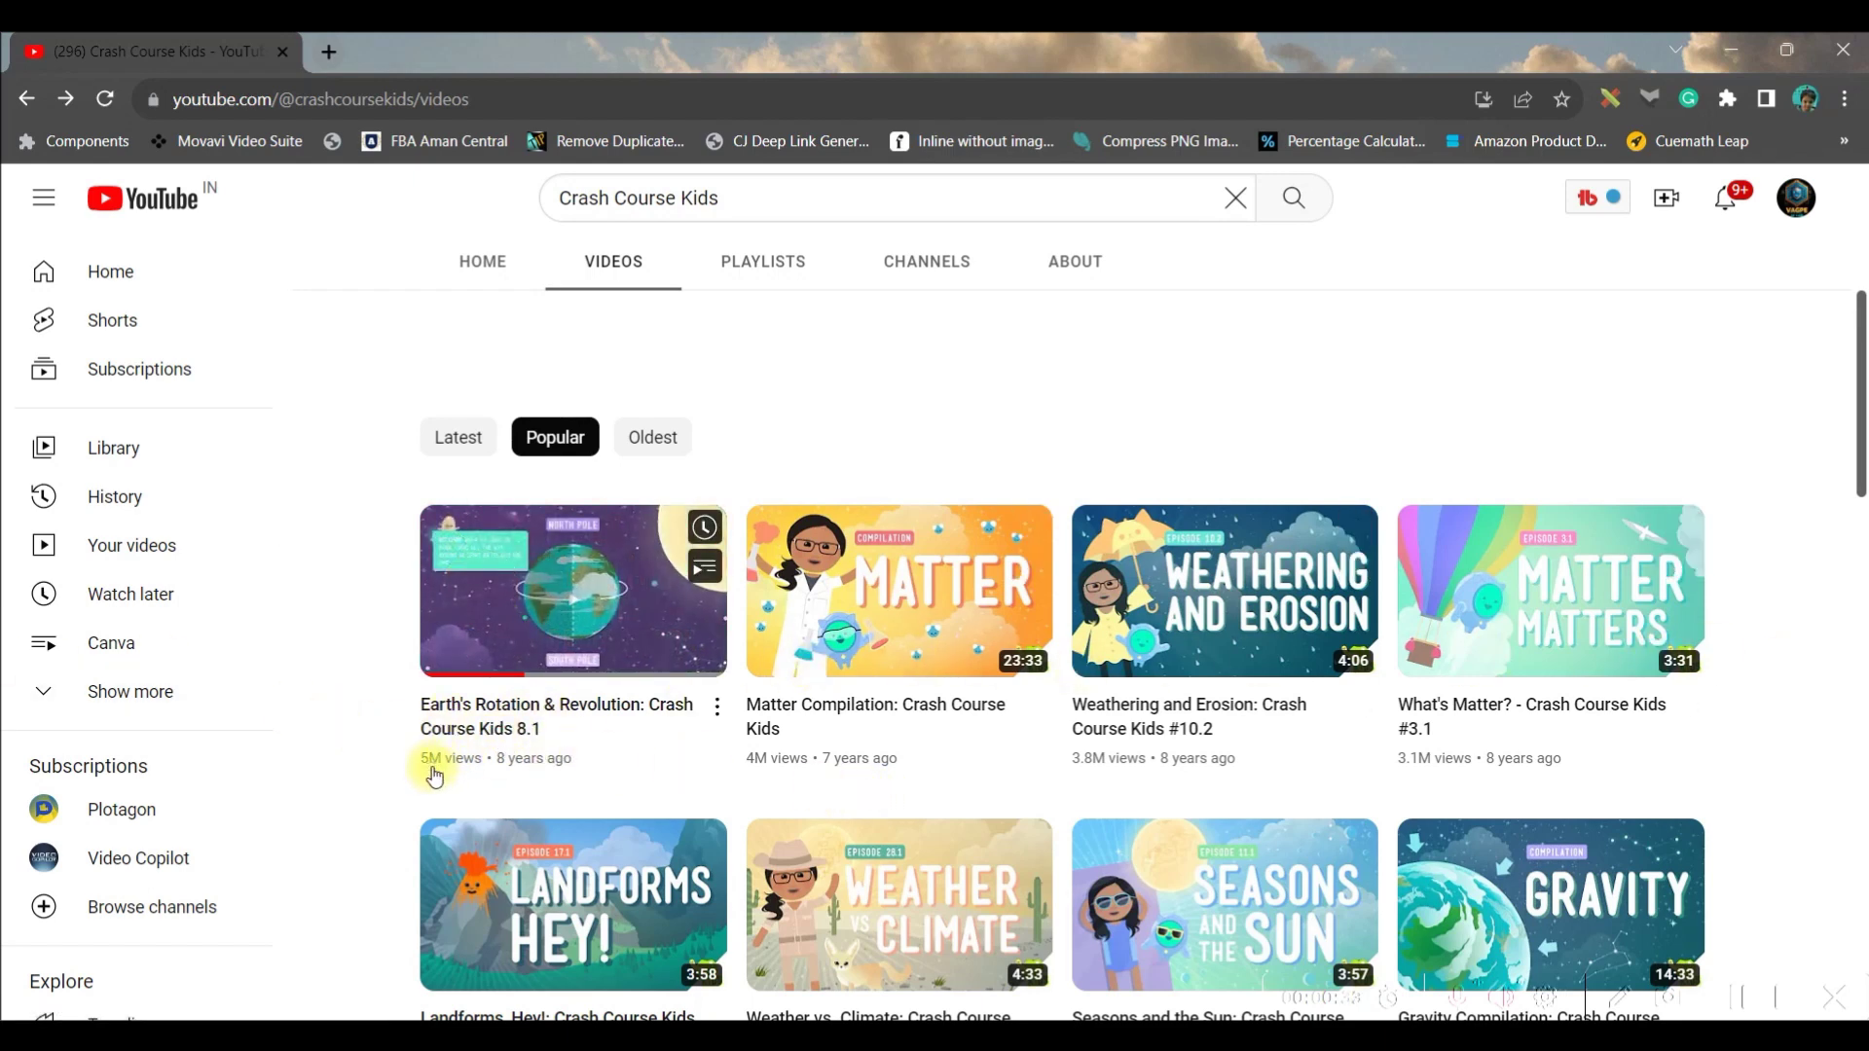
scroll(1528, 775, down, 7)
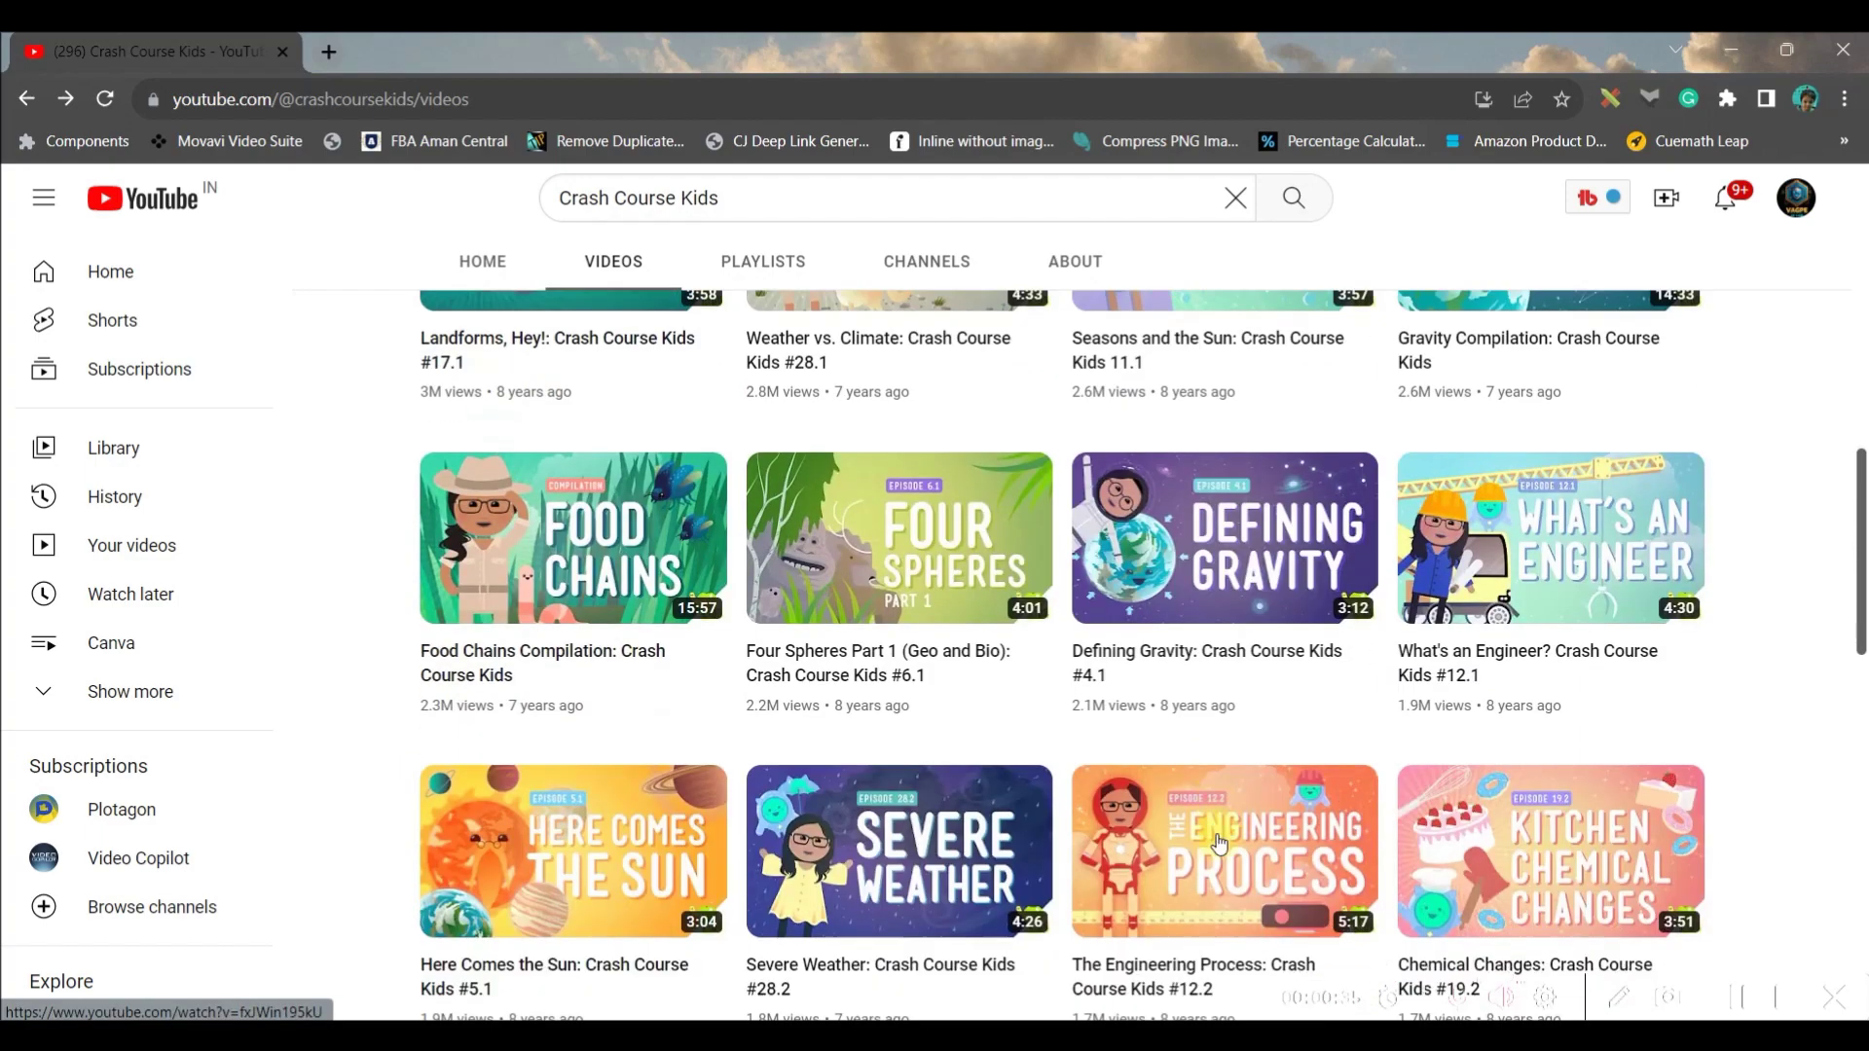
scroll(1363, 798, down, 3)
scroll(1204, 828, down, 4)
scroll(1205, 834, down, 1)
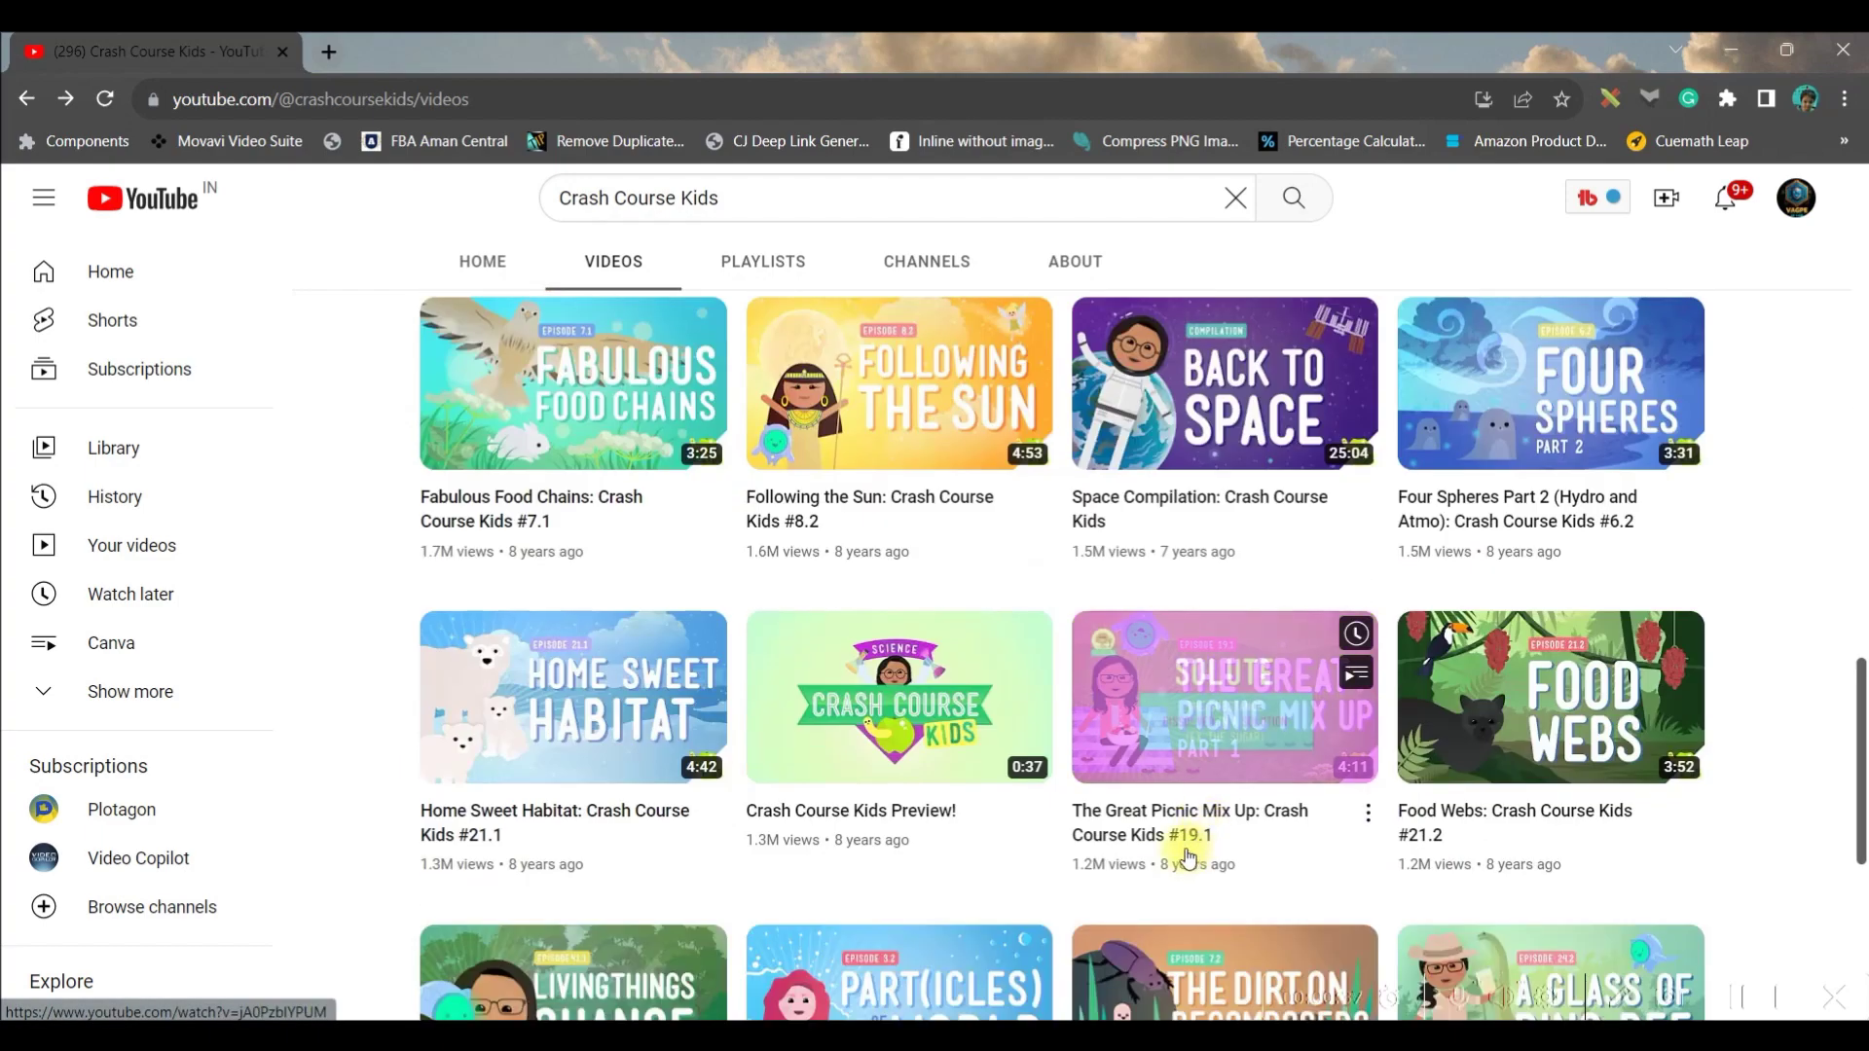
scroll(1186, 847, up, 2)
scroll(973, 778, up, 12)
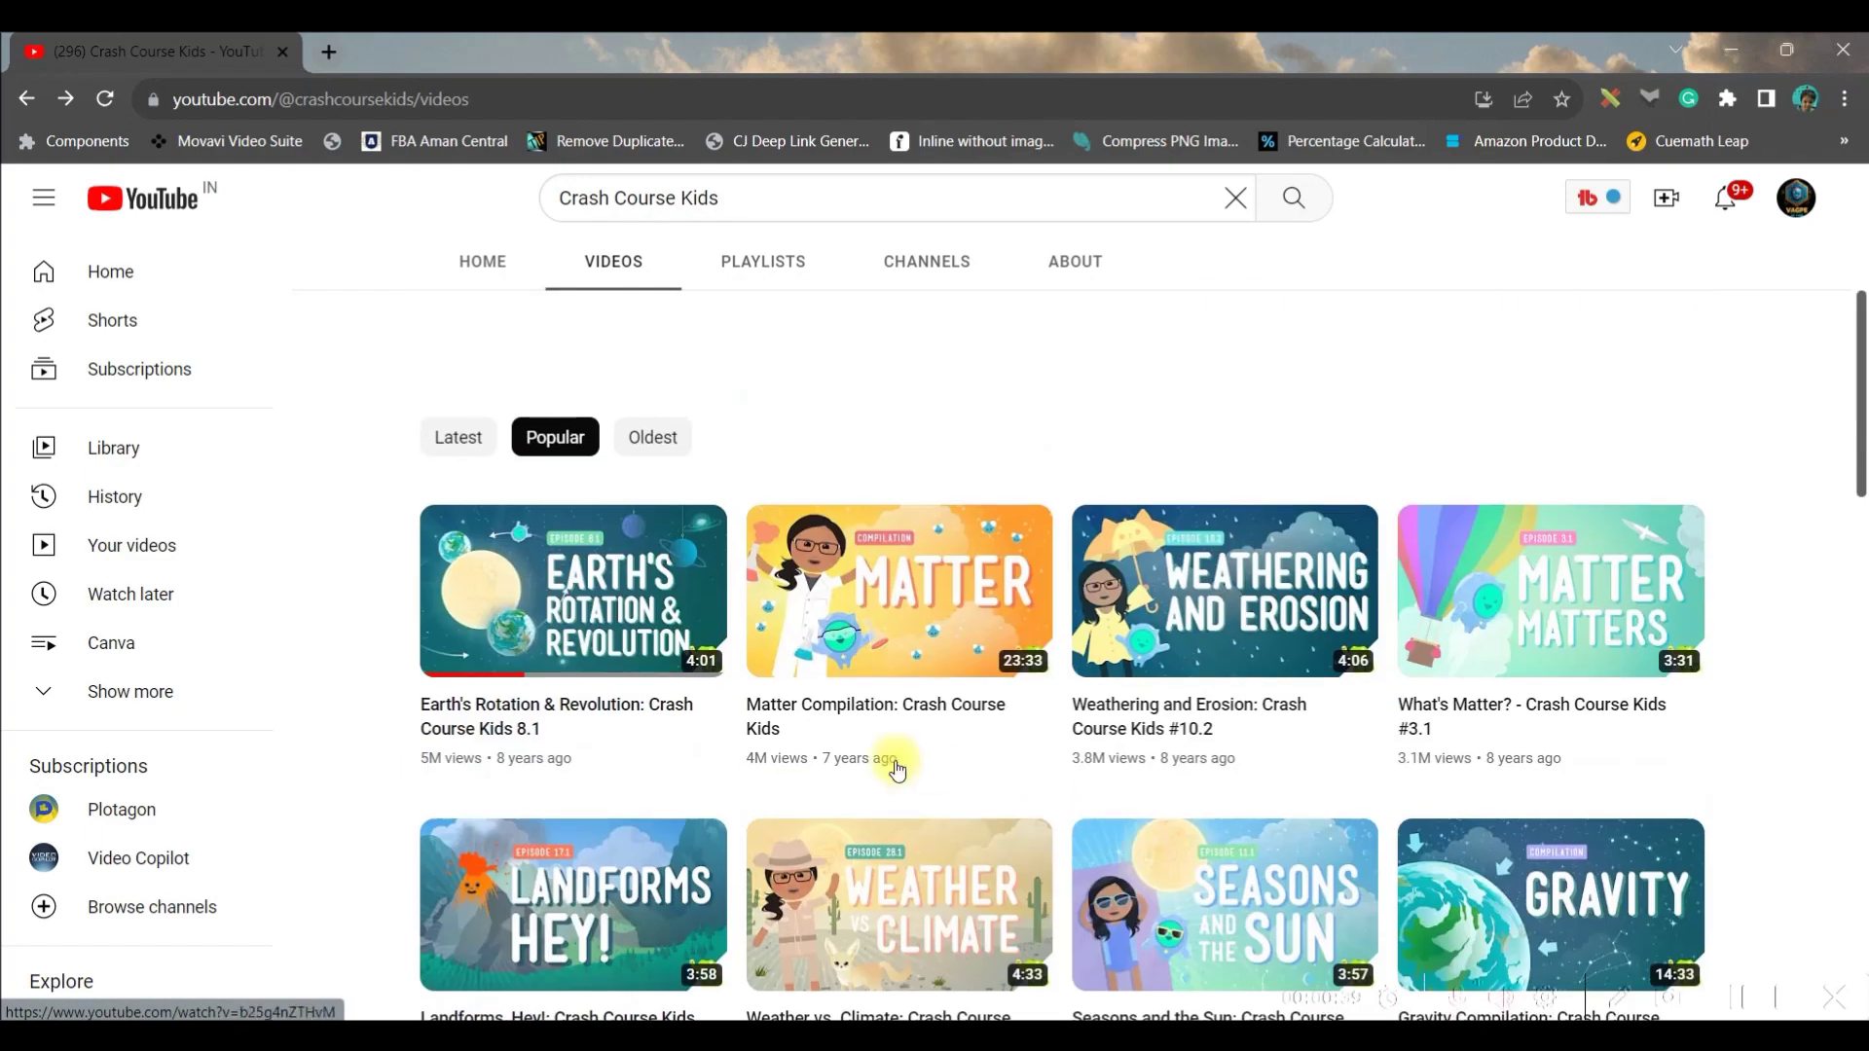
Re-sort the channel's videos to Oldest first and scroll the list.
click(652, 437)
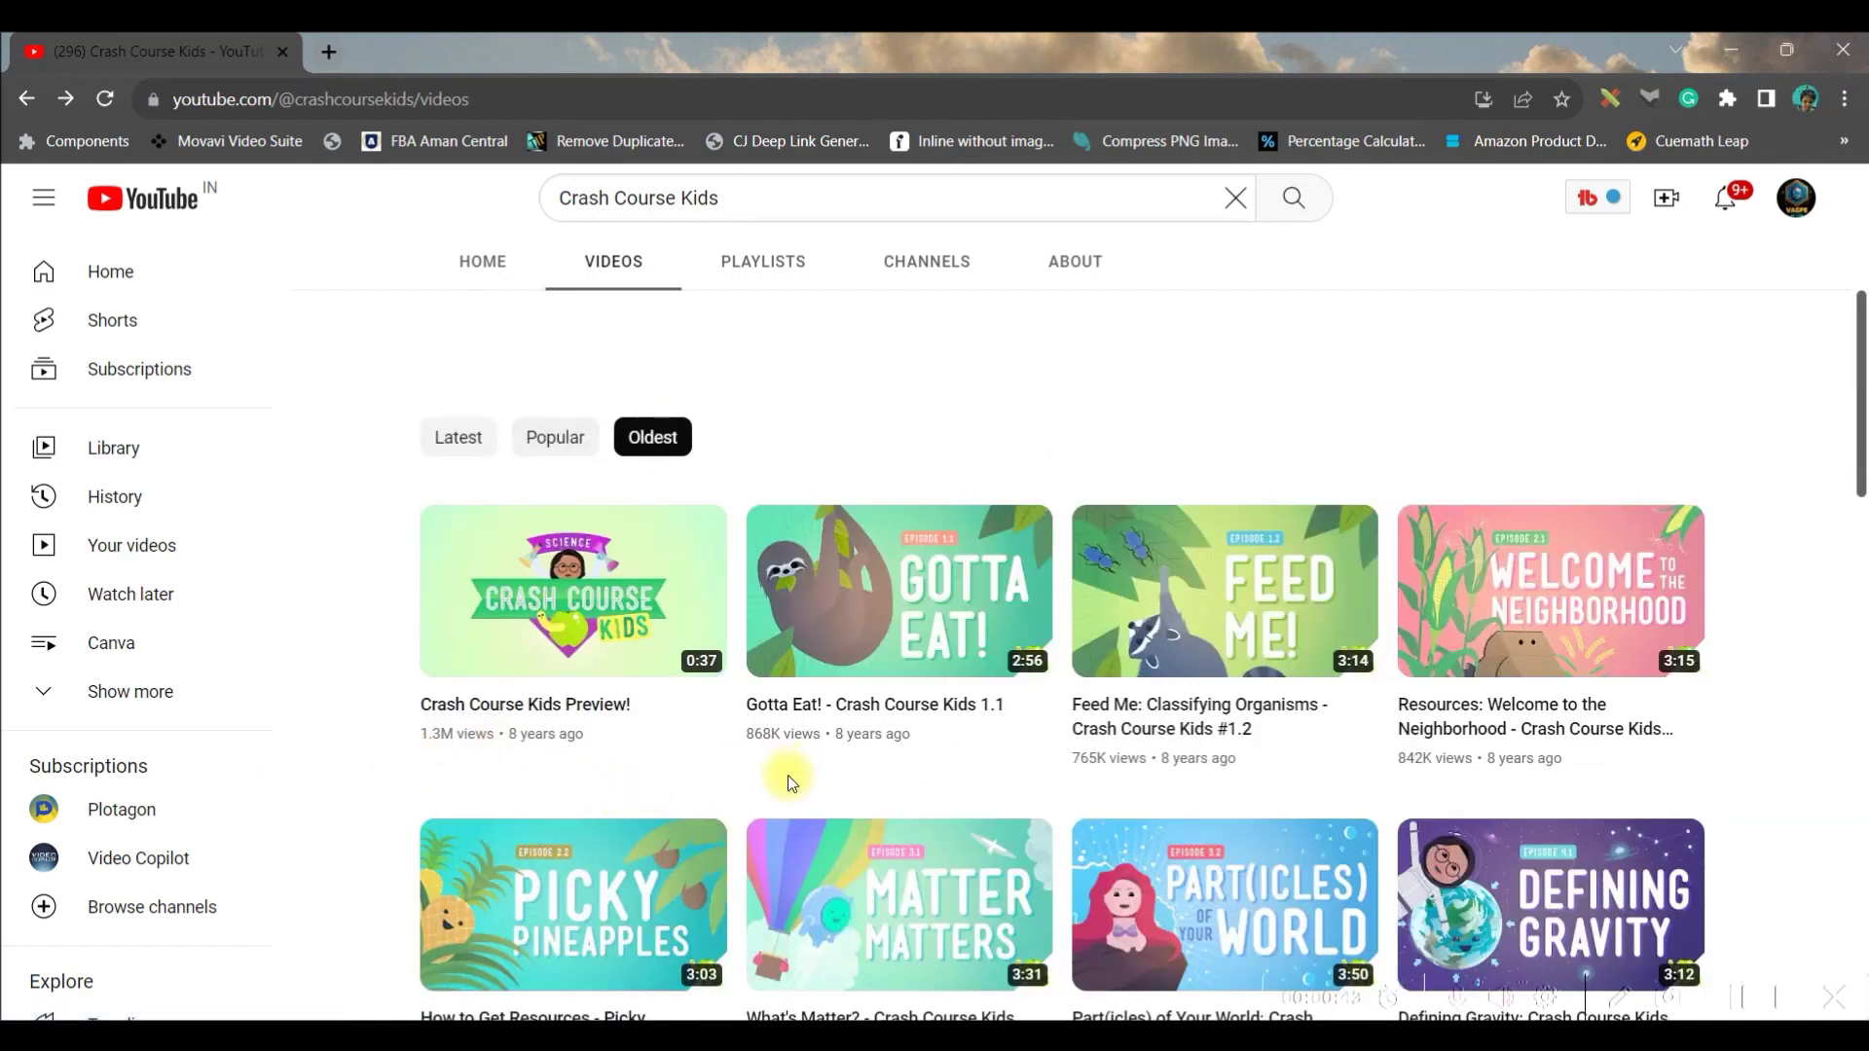
scroll(787, 775, up, 2)
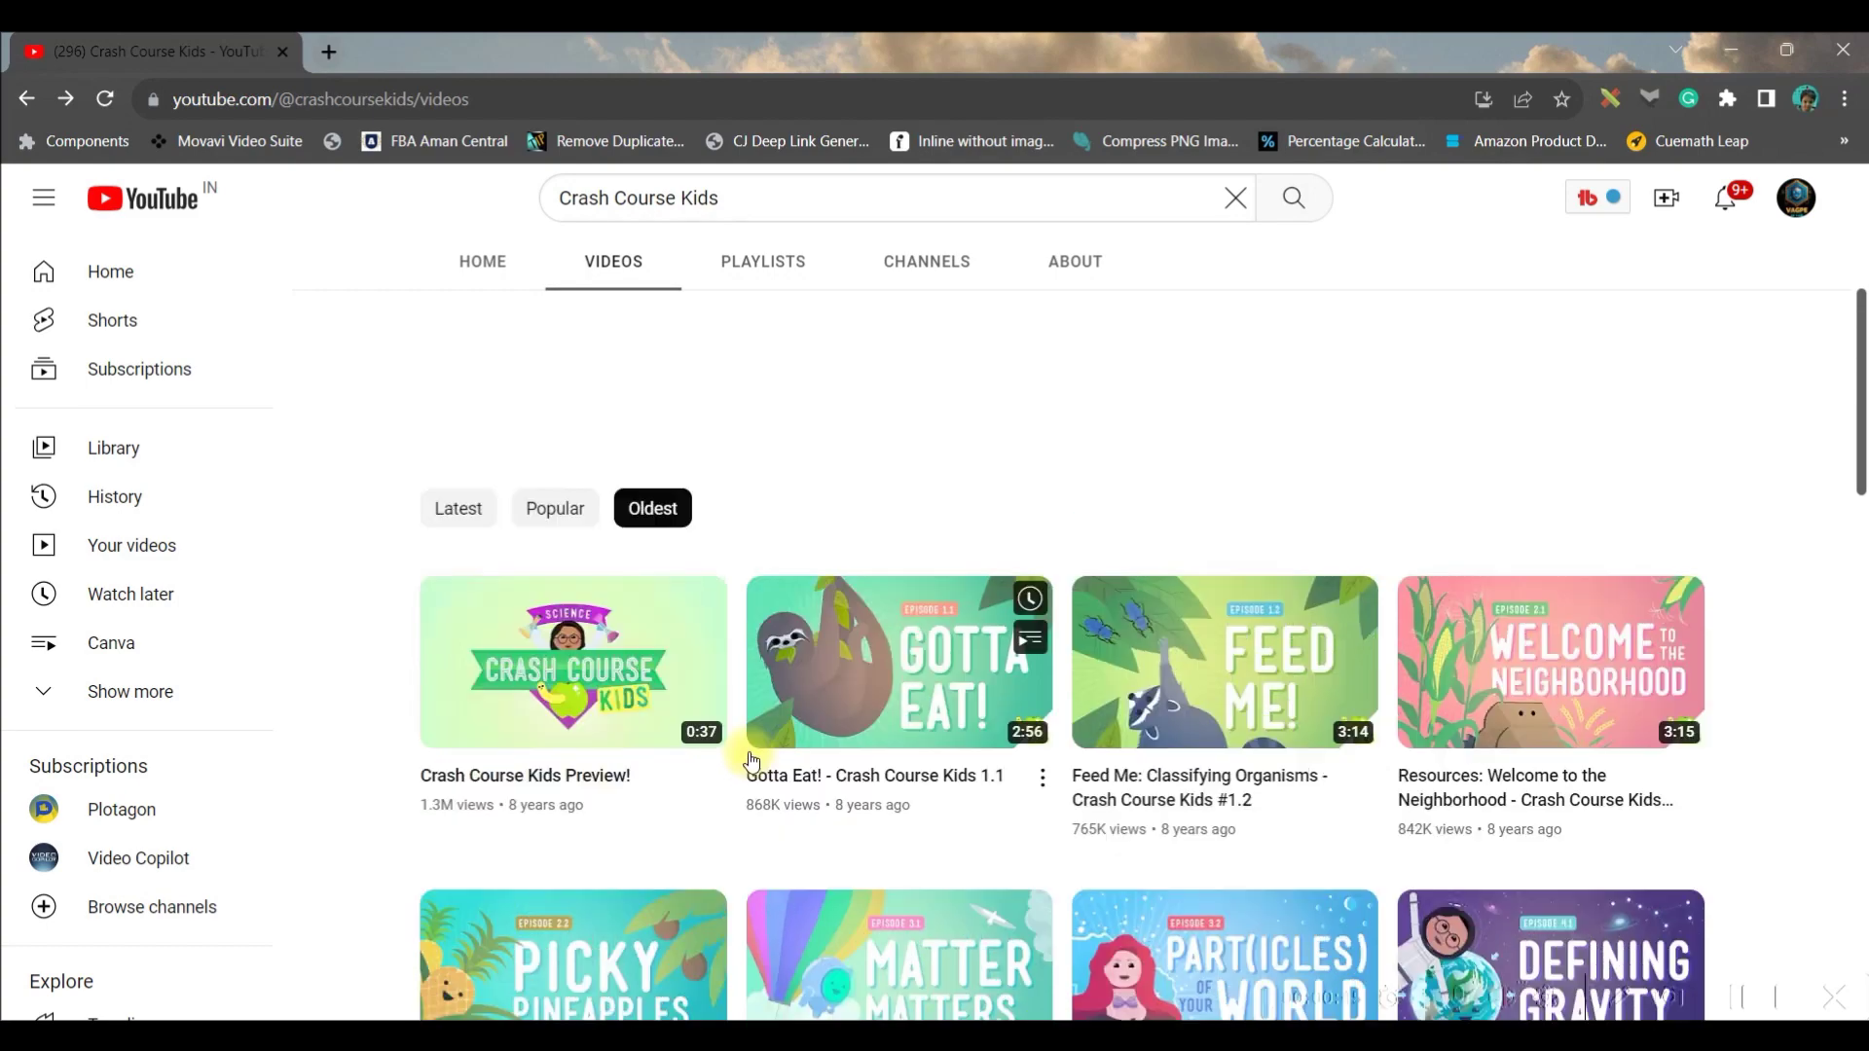
scroll(749, 757, up, 3)
scroll(746, 757, down, 5)
scroll(743, 754, down, 2)
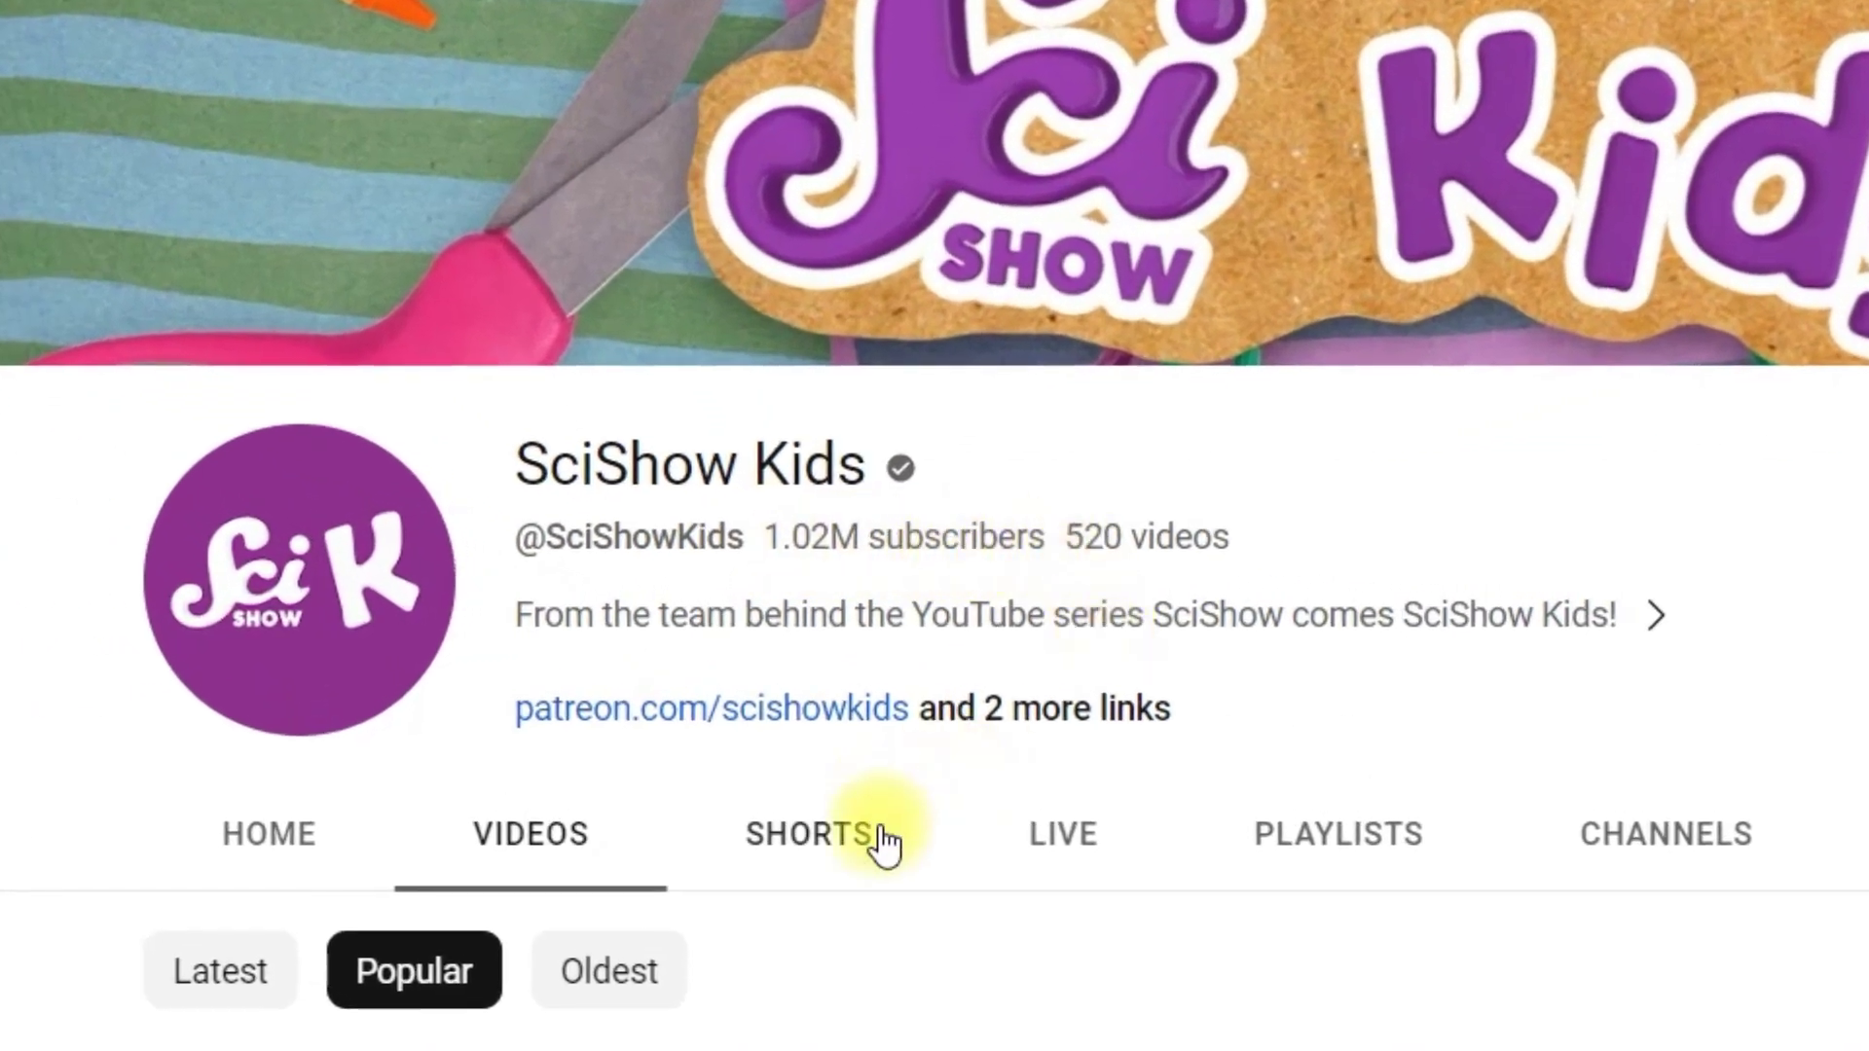
Scroll through the grid of SciShow Kids' most popular videos.
scroll(876, 843, down, 2)
scroll(889, 814, down, 5)
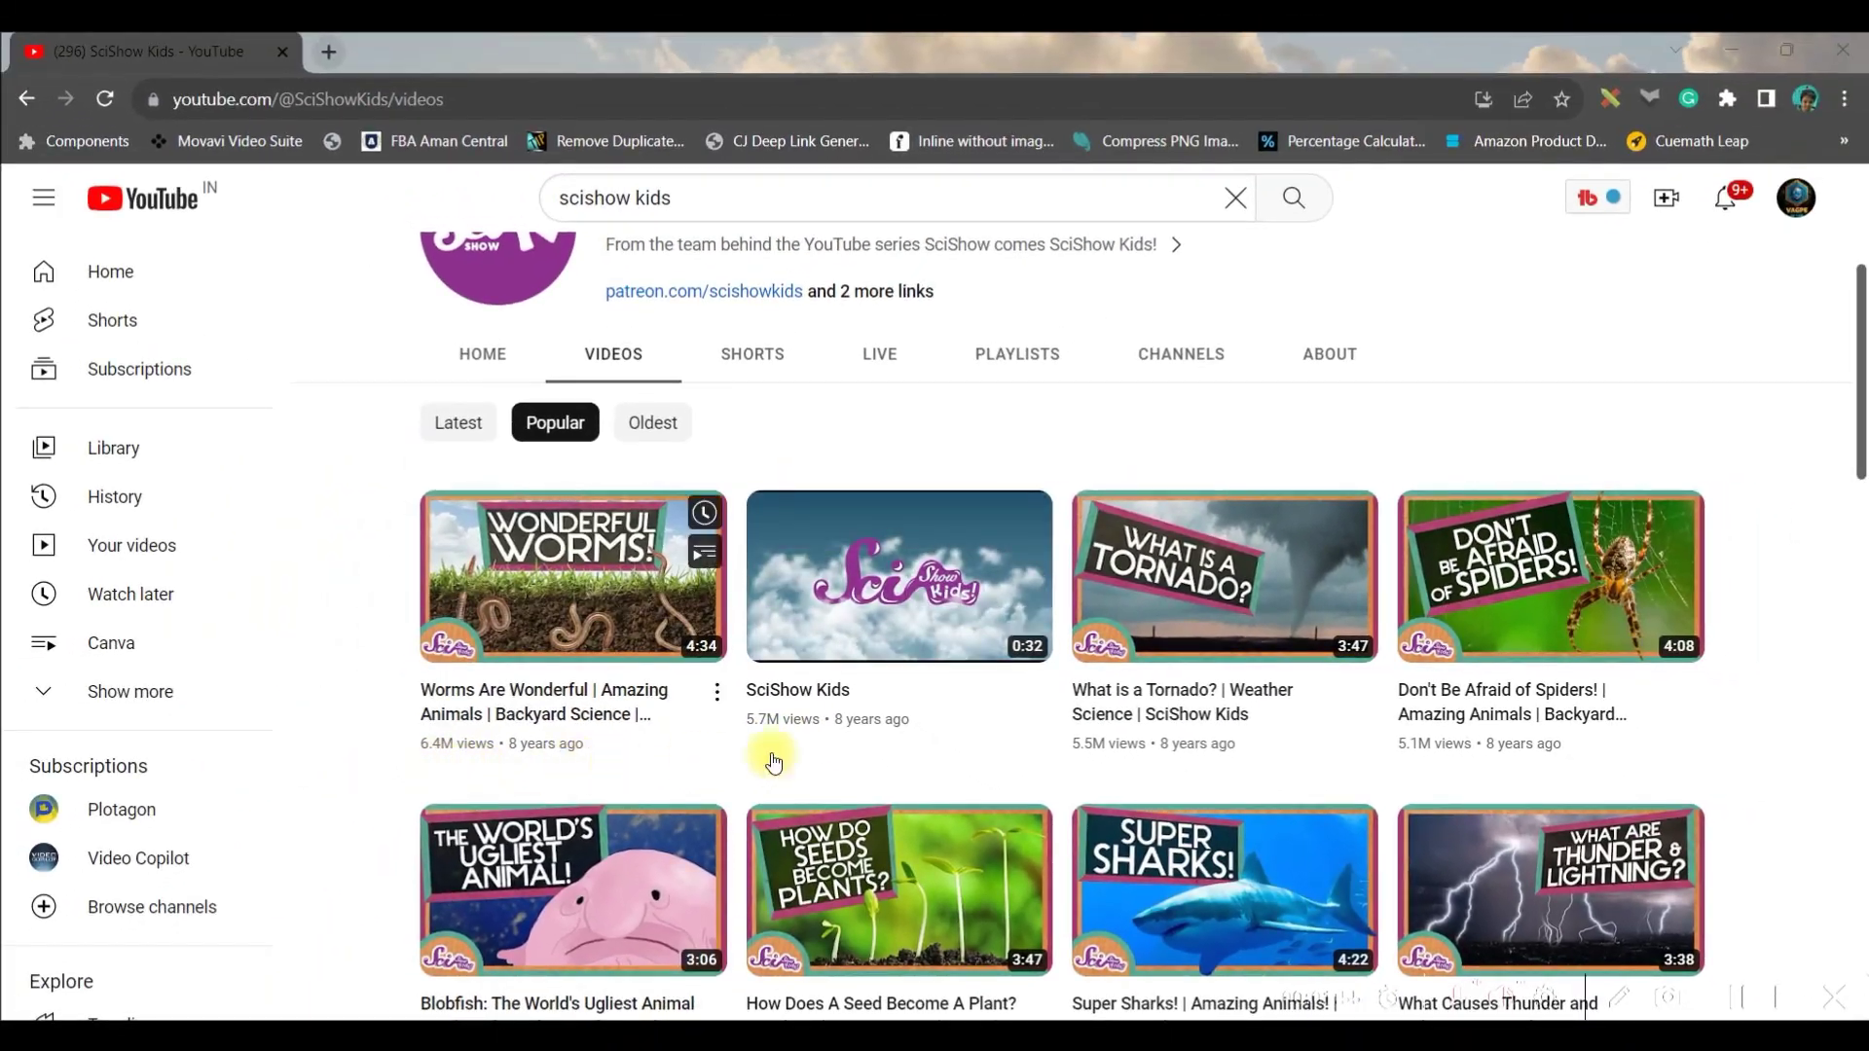
scroll(984, 730, down, 1)
scroll(984, 730, down, 5)
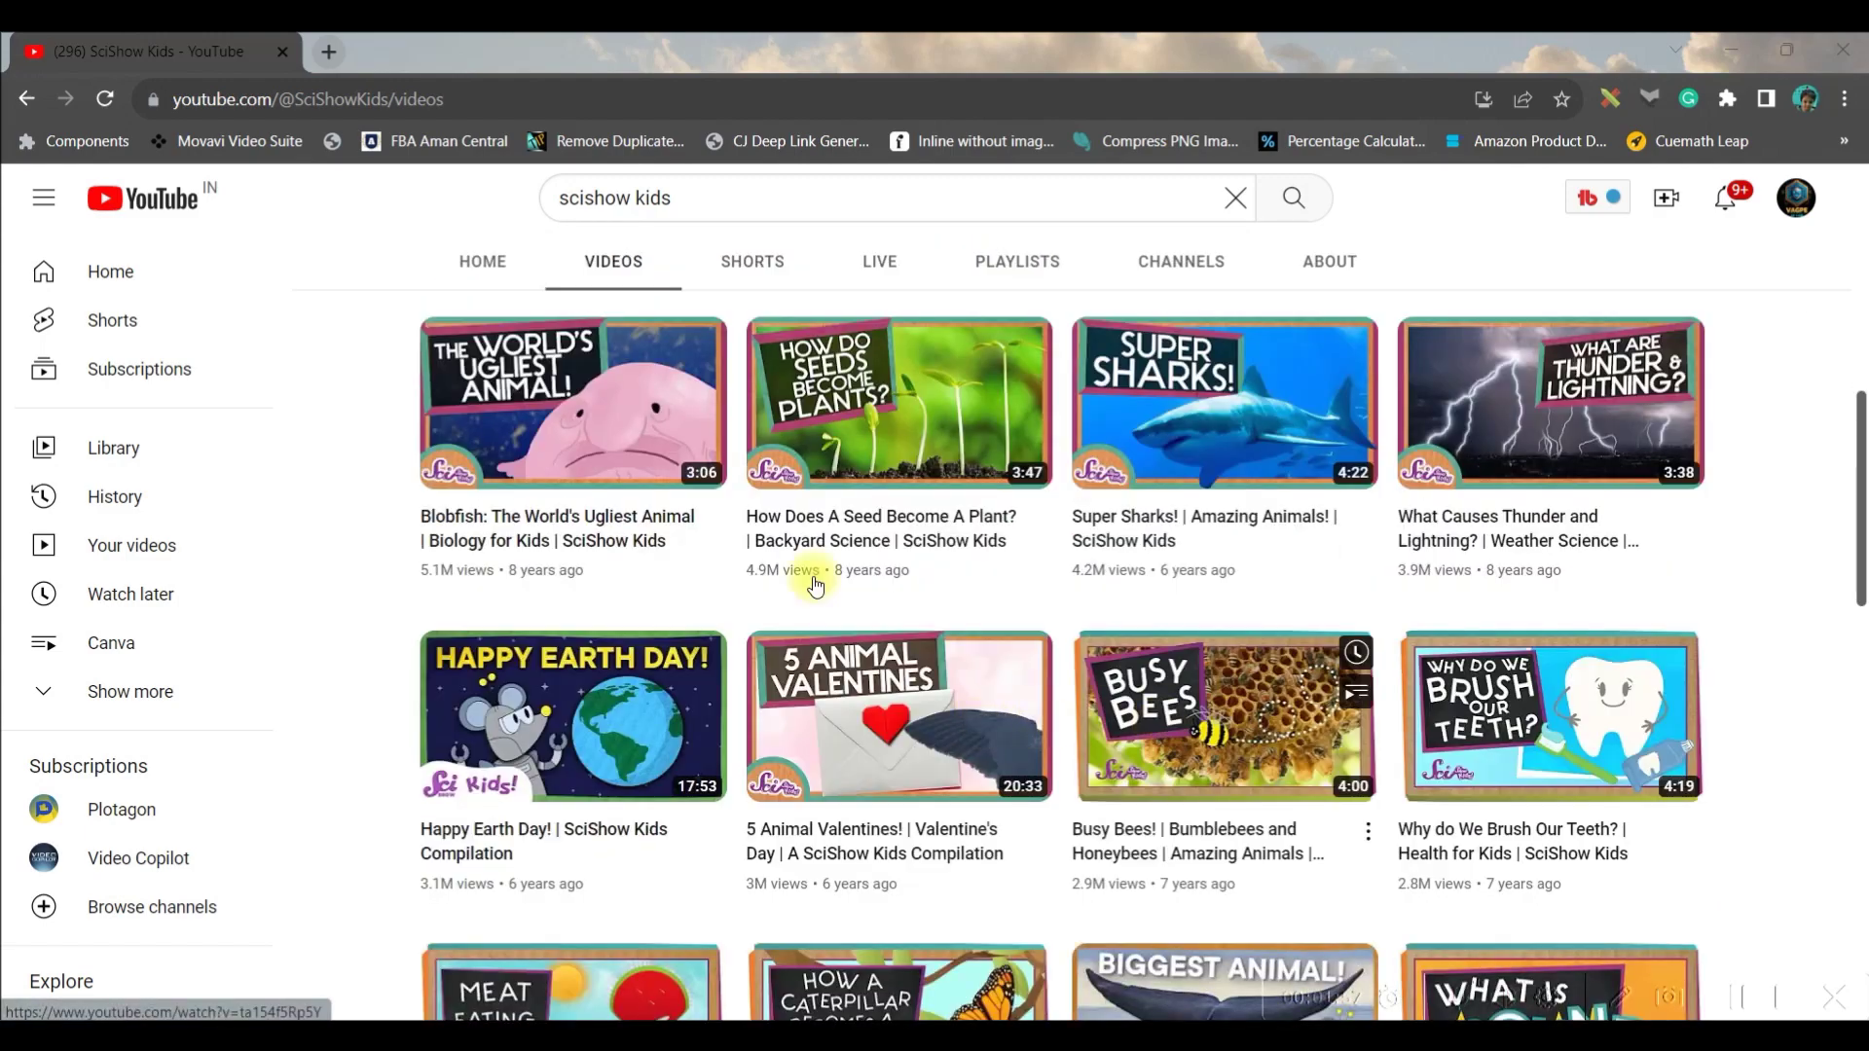
scroll(1507, 592, down, 6)
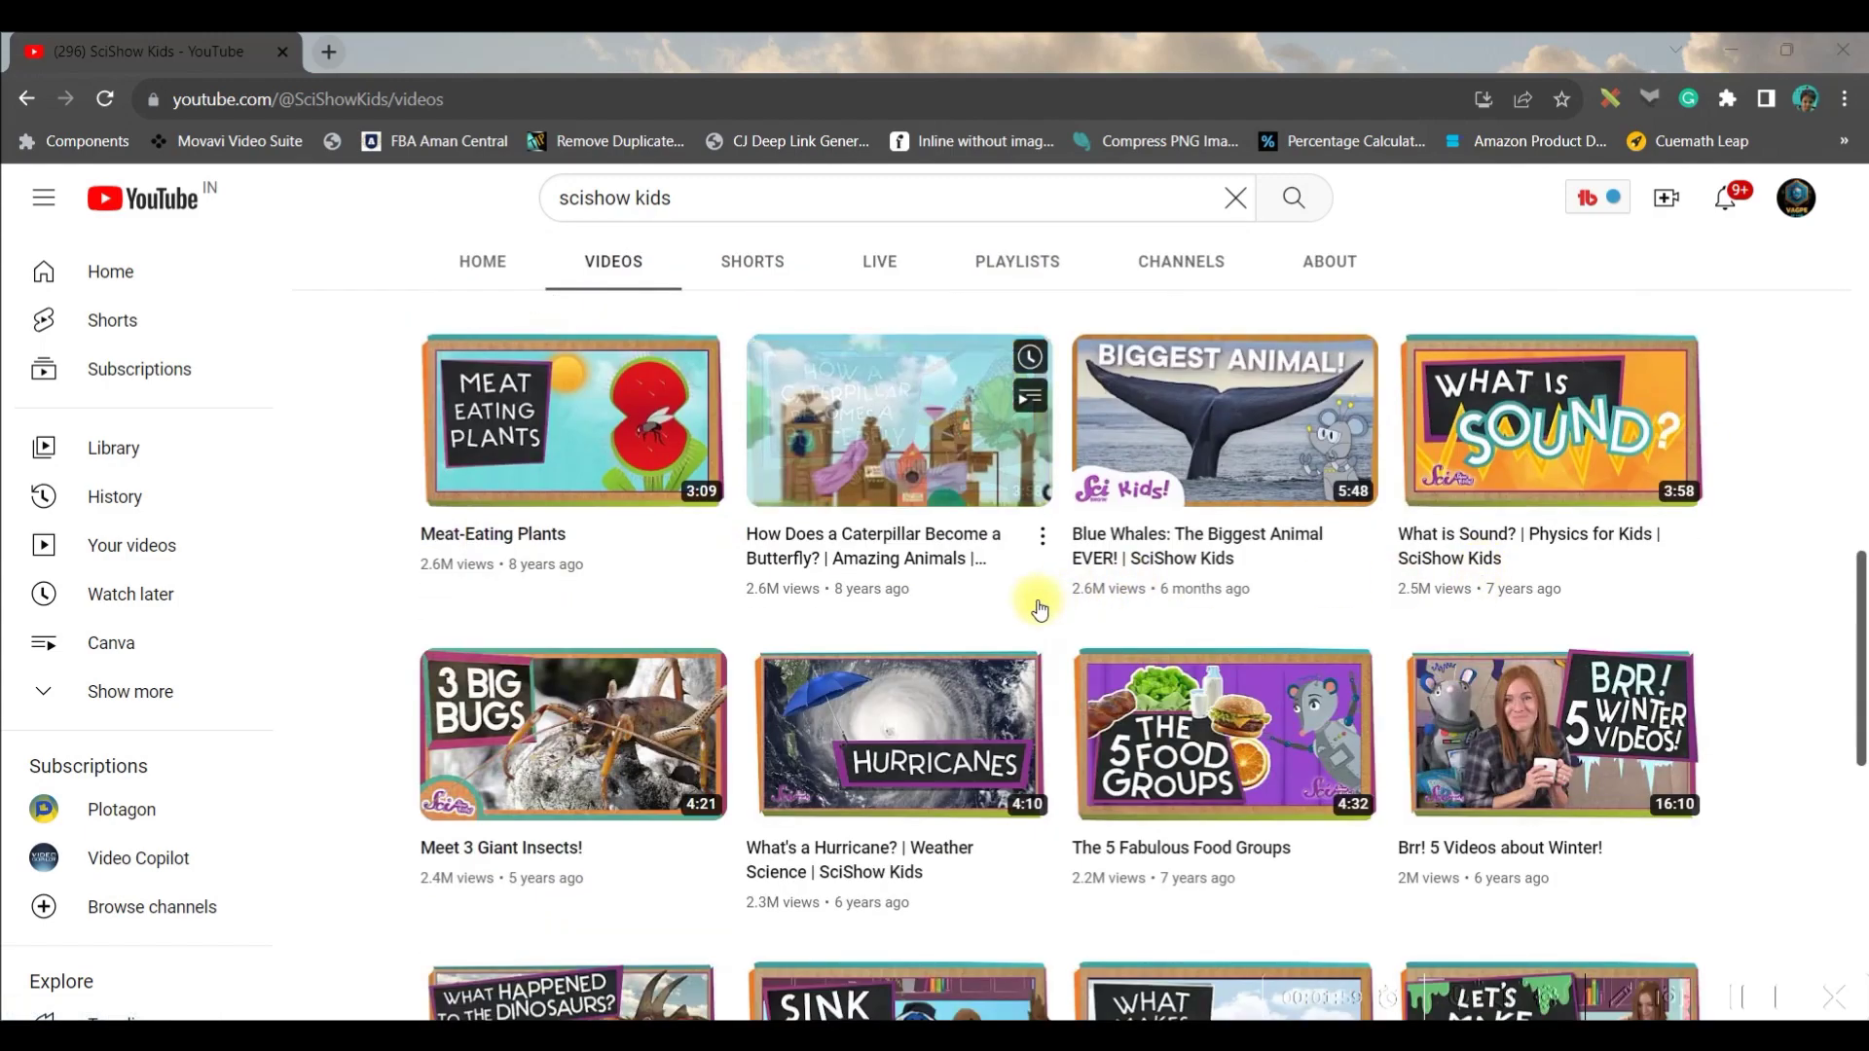
scroll(1318, 623, up, 1)
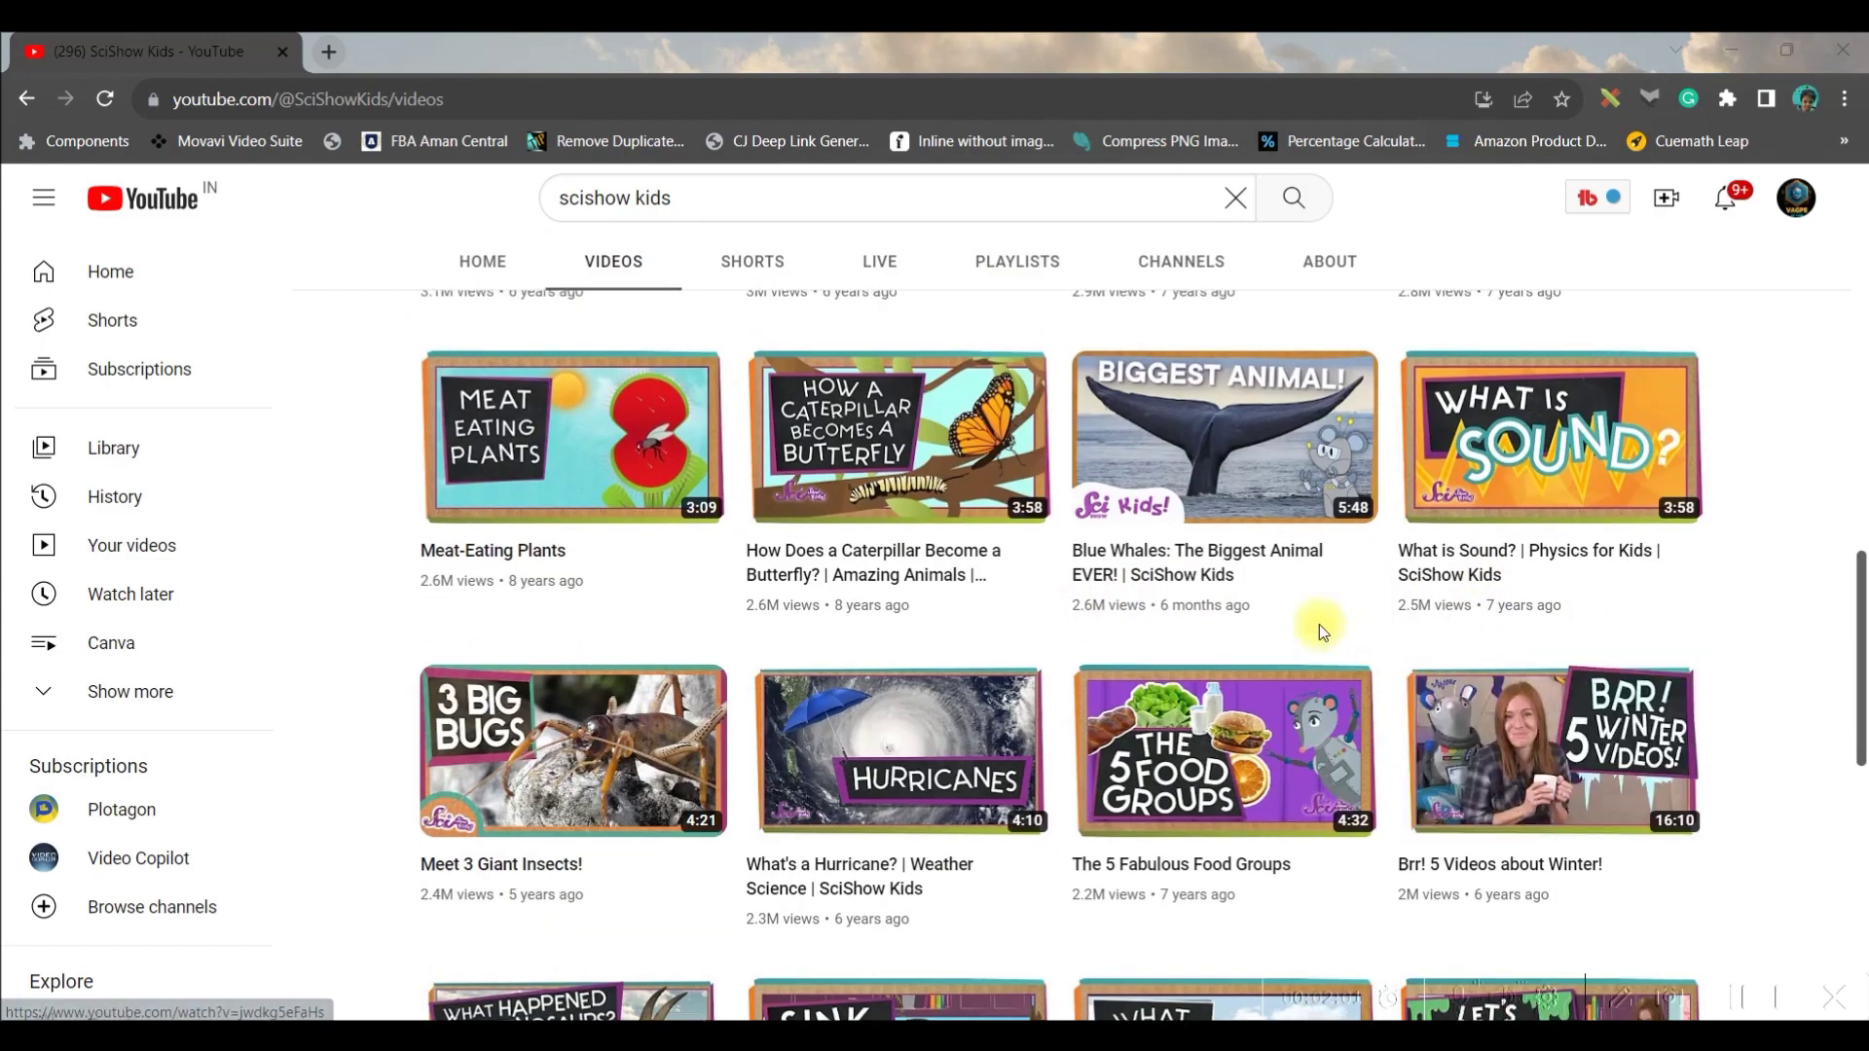
scroll(1318, 623, up, 10)
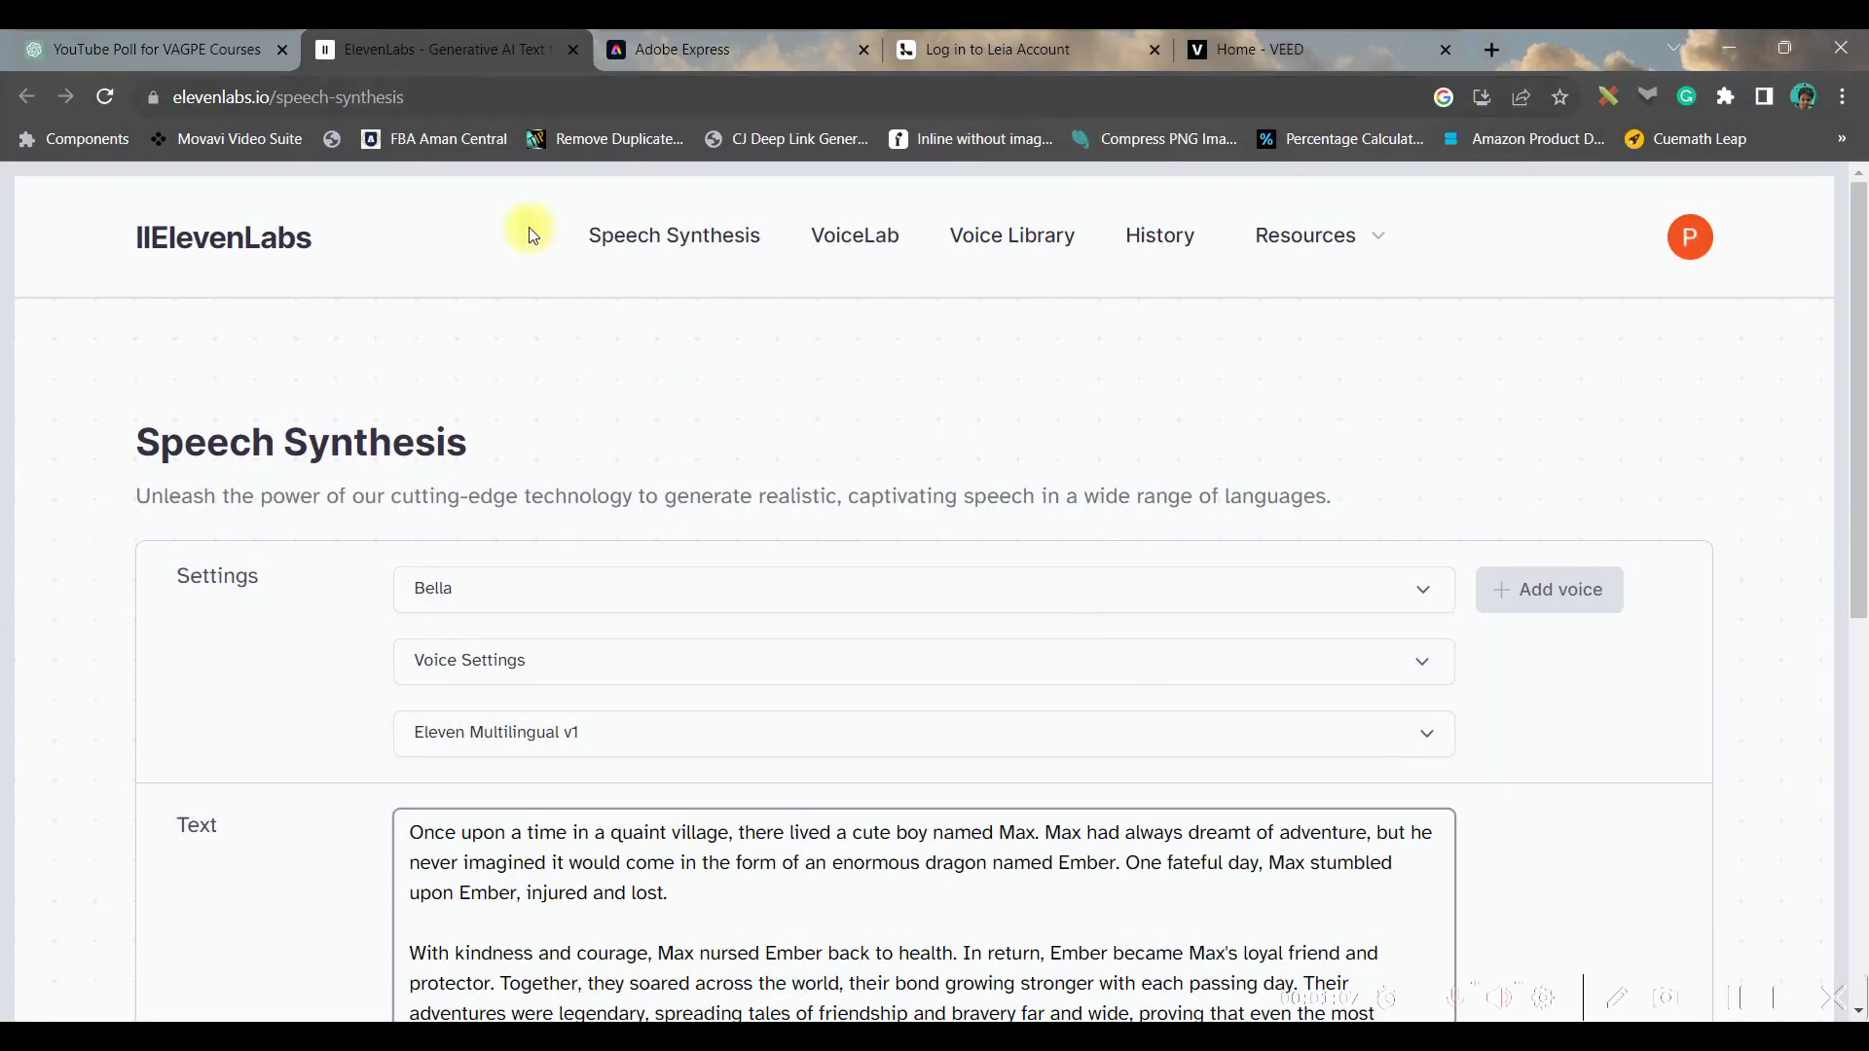
Copy the Gabby the Goat reply from ChatGPT and paste it over the ElevenLabs story text.
click(156, 49)
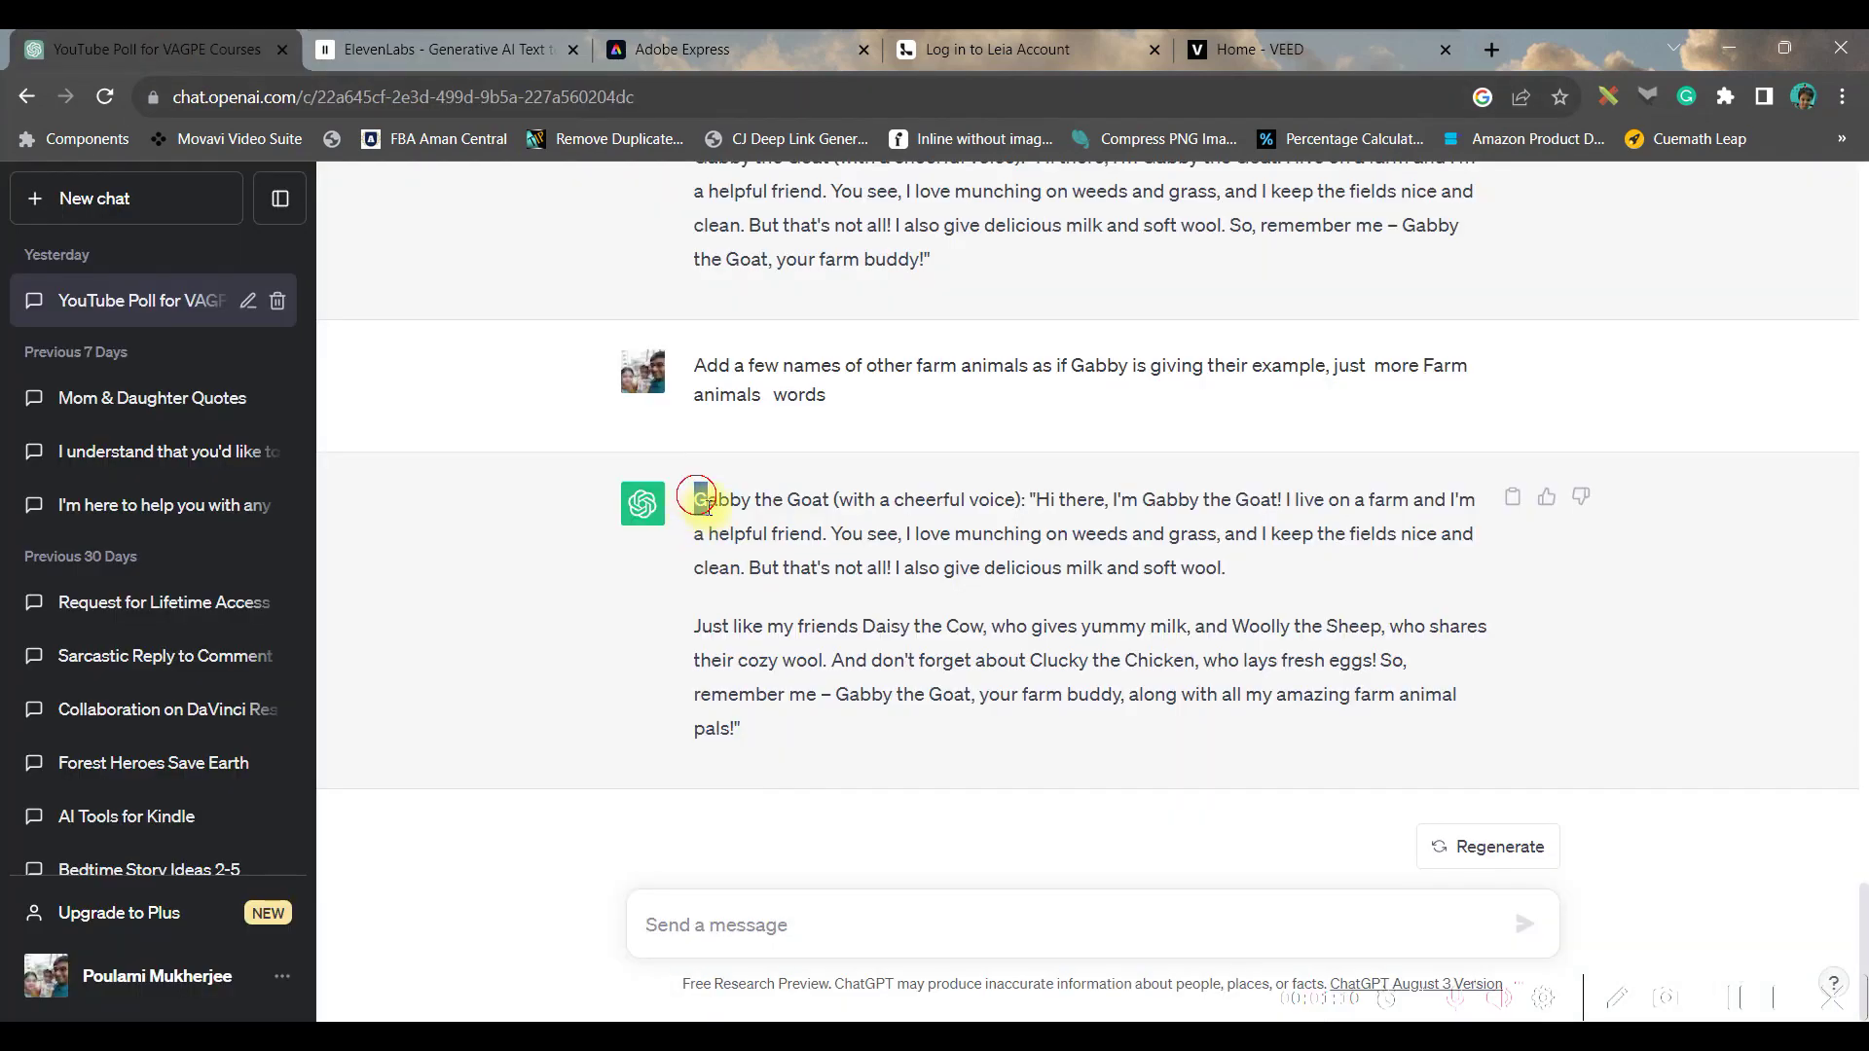
drag(695, 500, 837, 744)
key(ctrl+c)
mouse_move(642, 372)
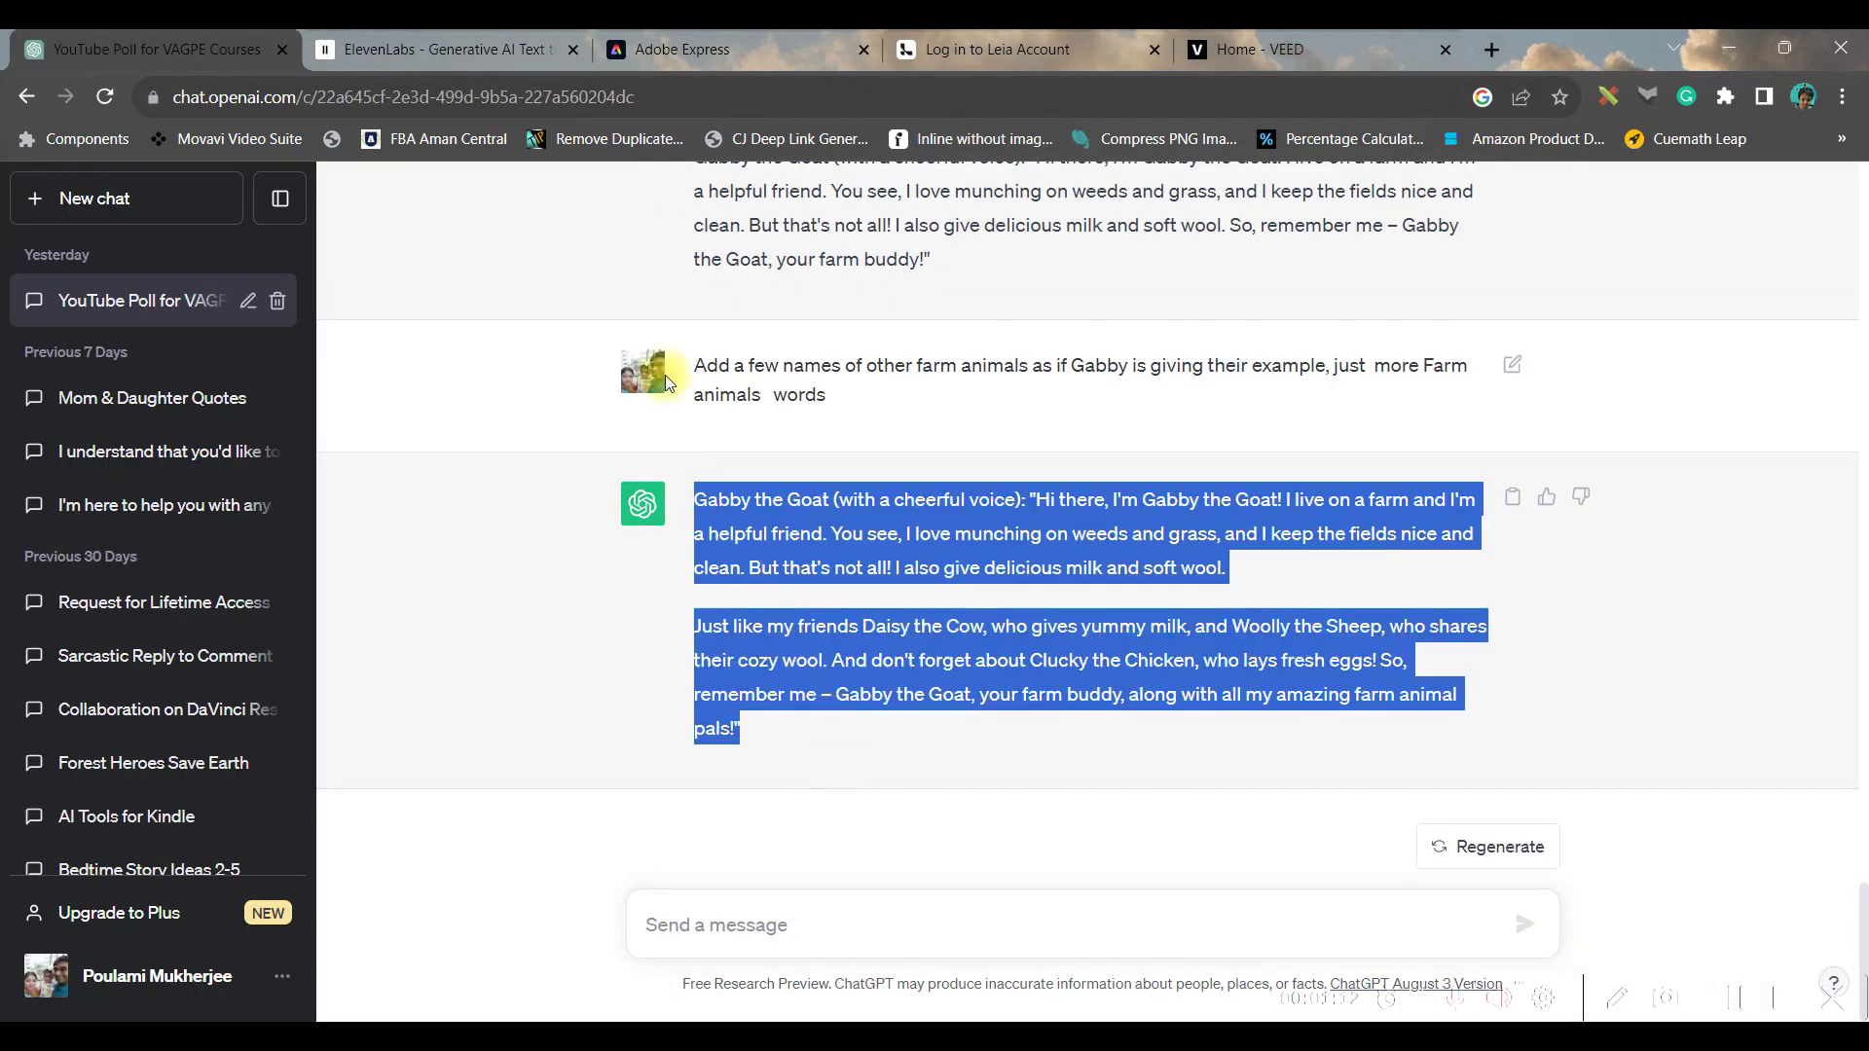
click(436, 48)
click(465, 865)
key(ctrl+a)
key(ctrl+v)
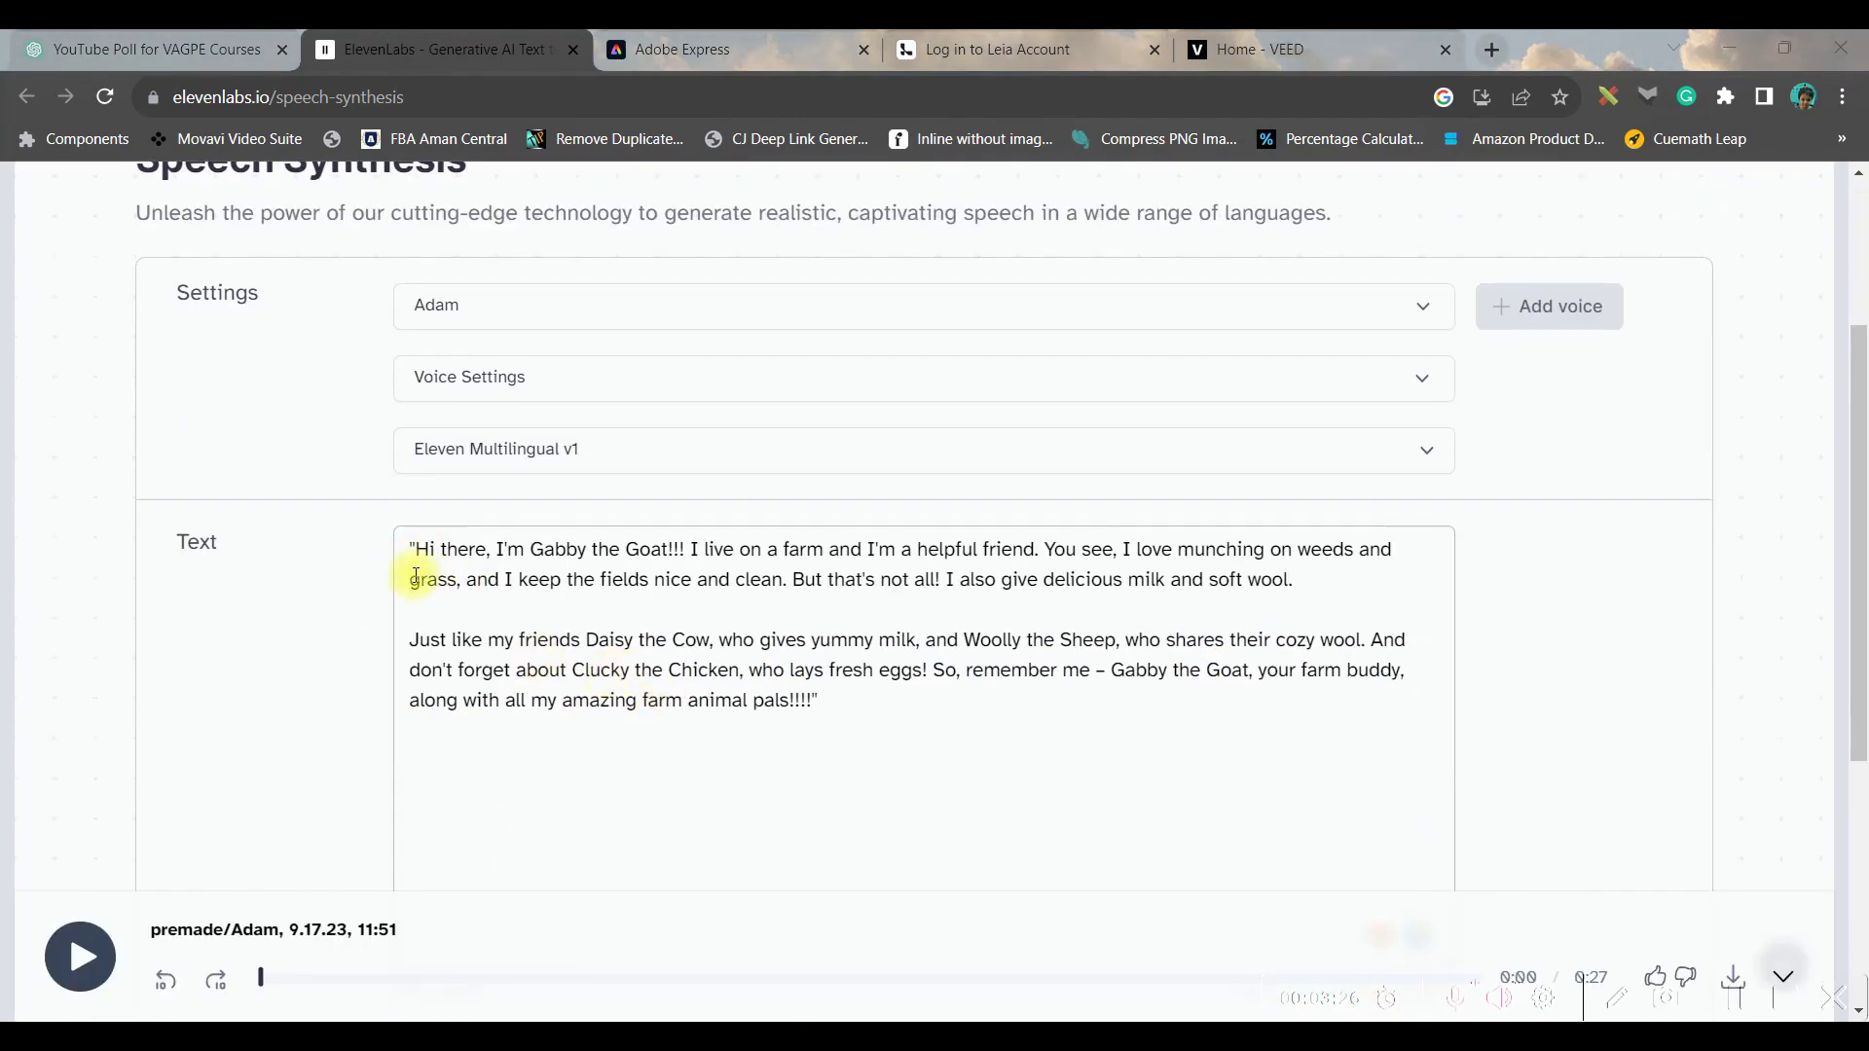
scroll(415, 576, up, 3)
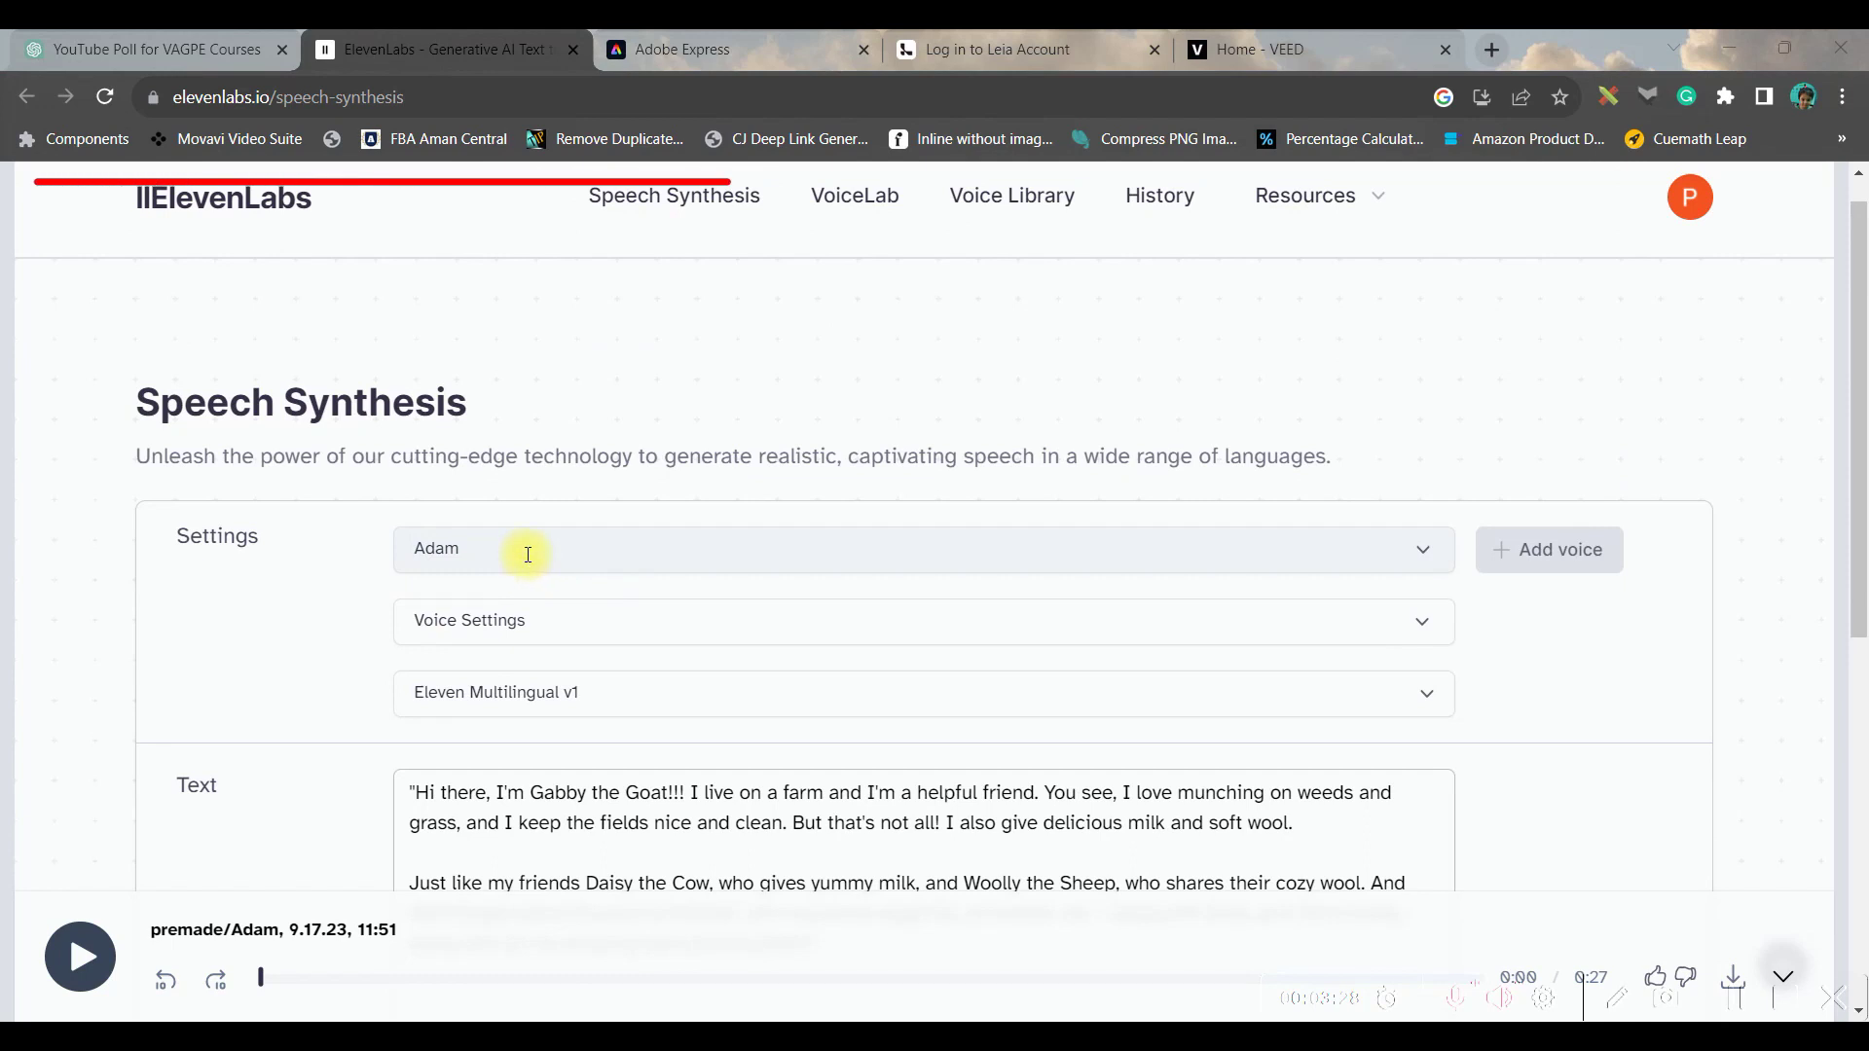
Lower the voice's clarity enhancement to 48% in Voice Settings.
click(1425, 625)
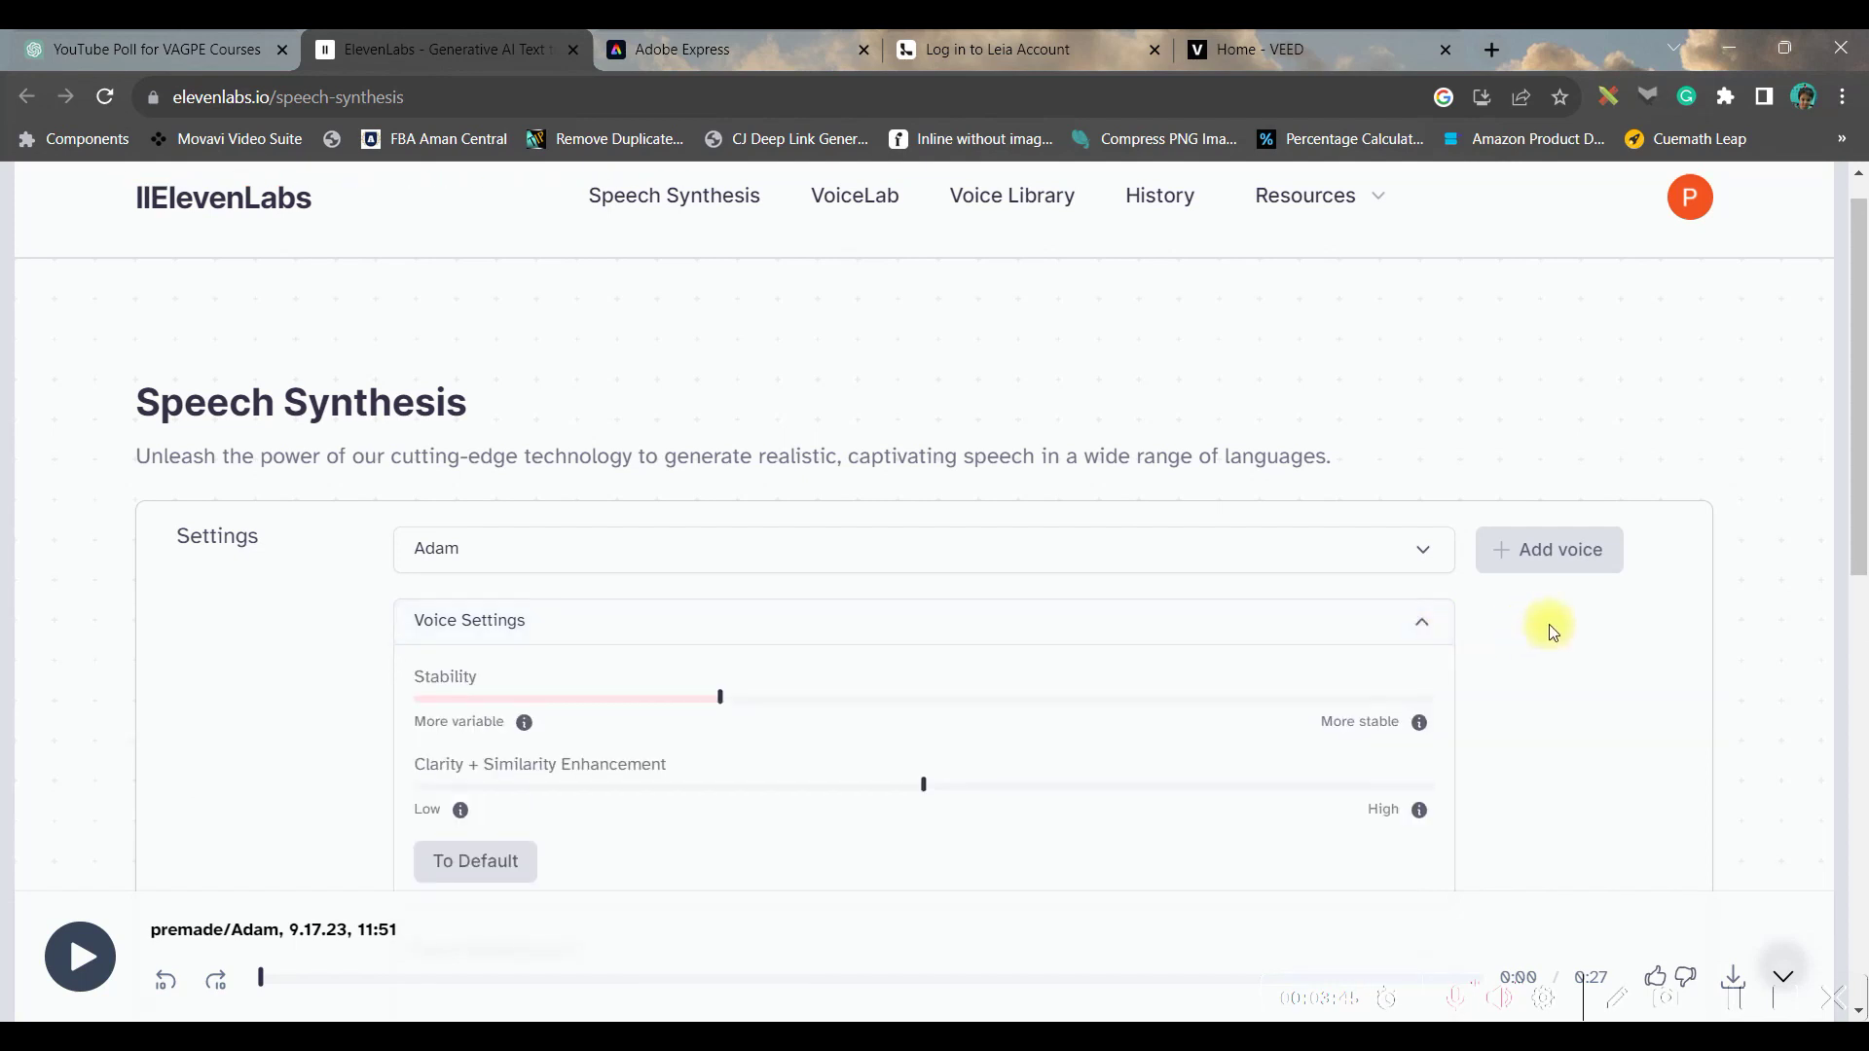
scroll(1441, 626, down, 1)
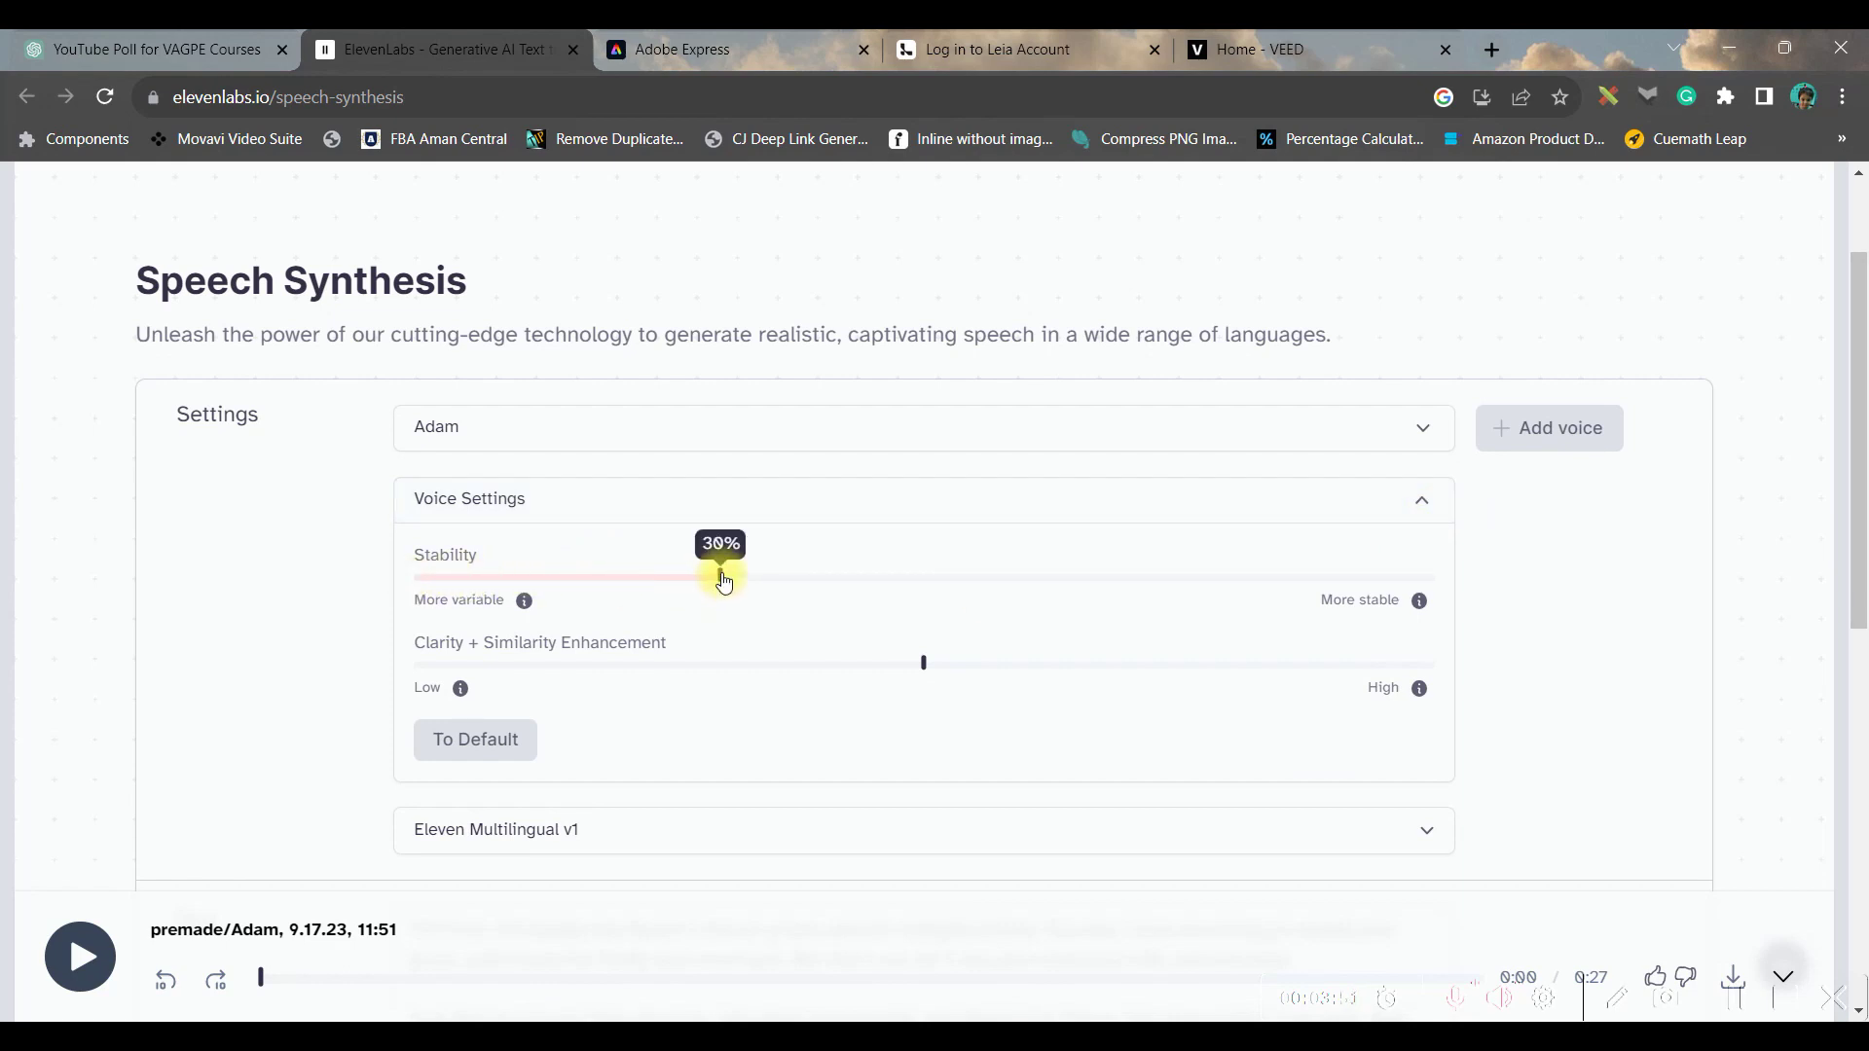
mouse_move(923, 785)
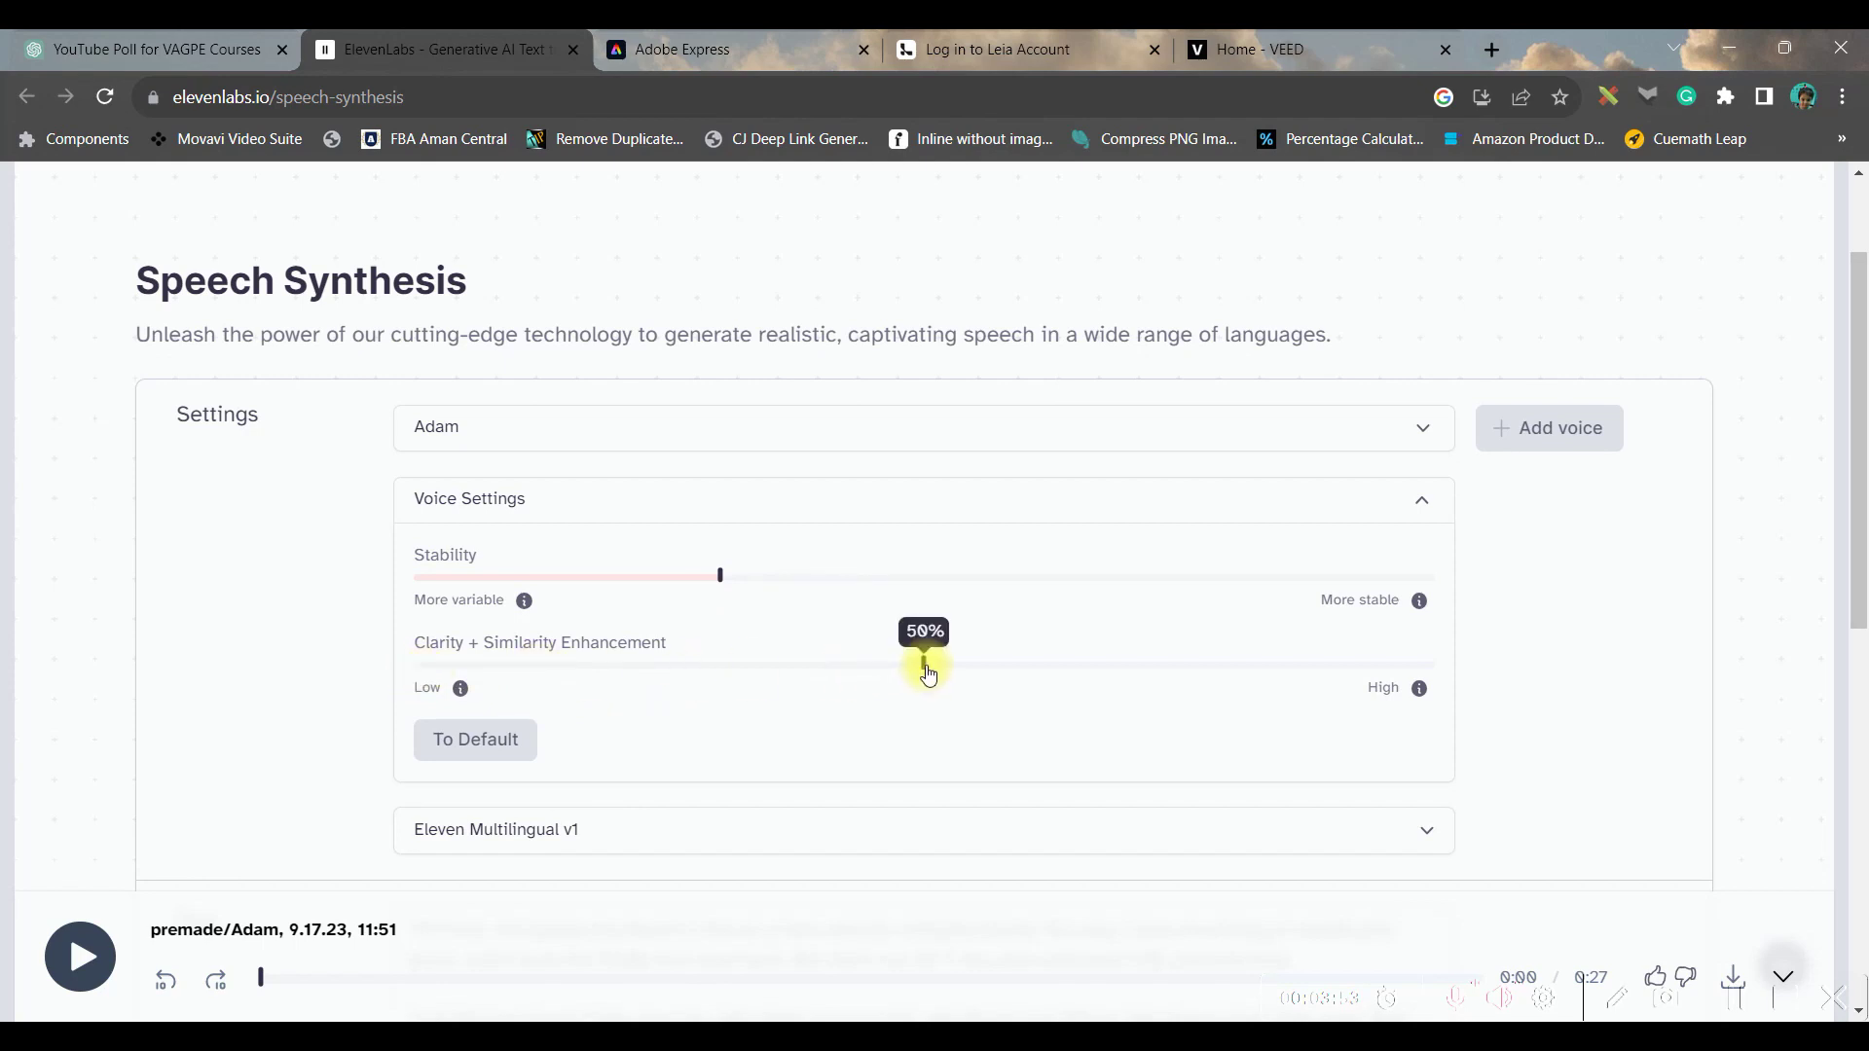
drag(924, 674, 873, 672)
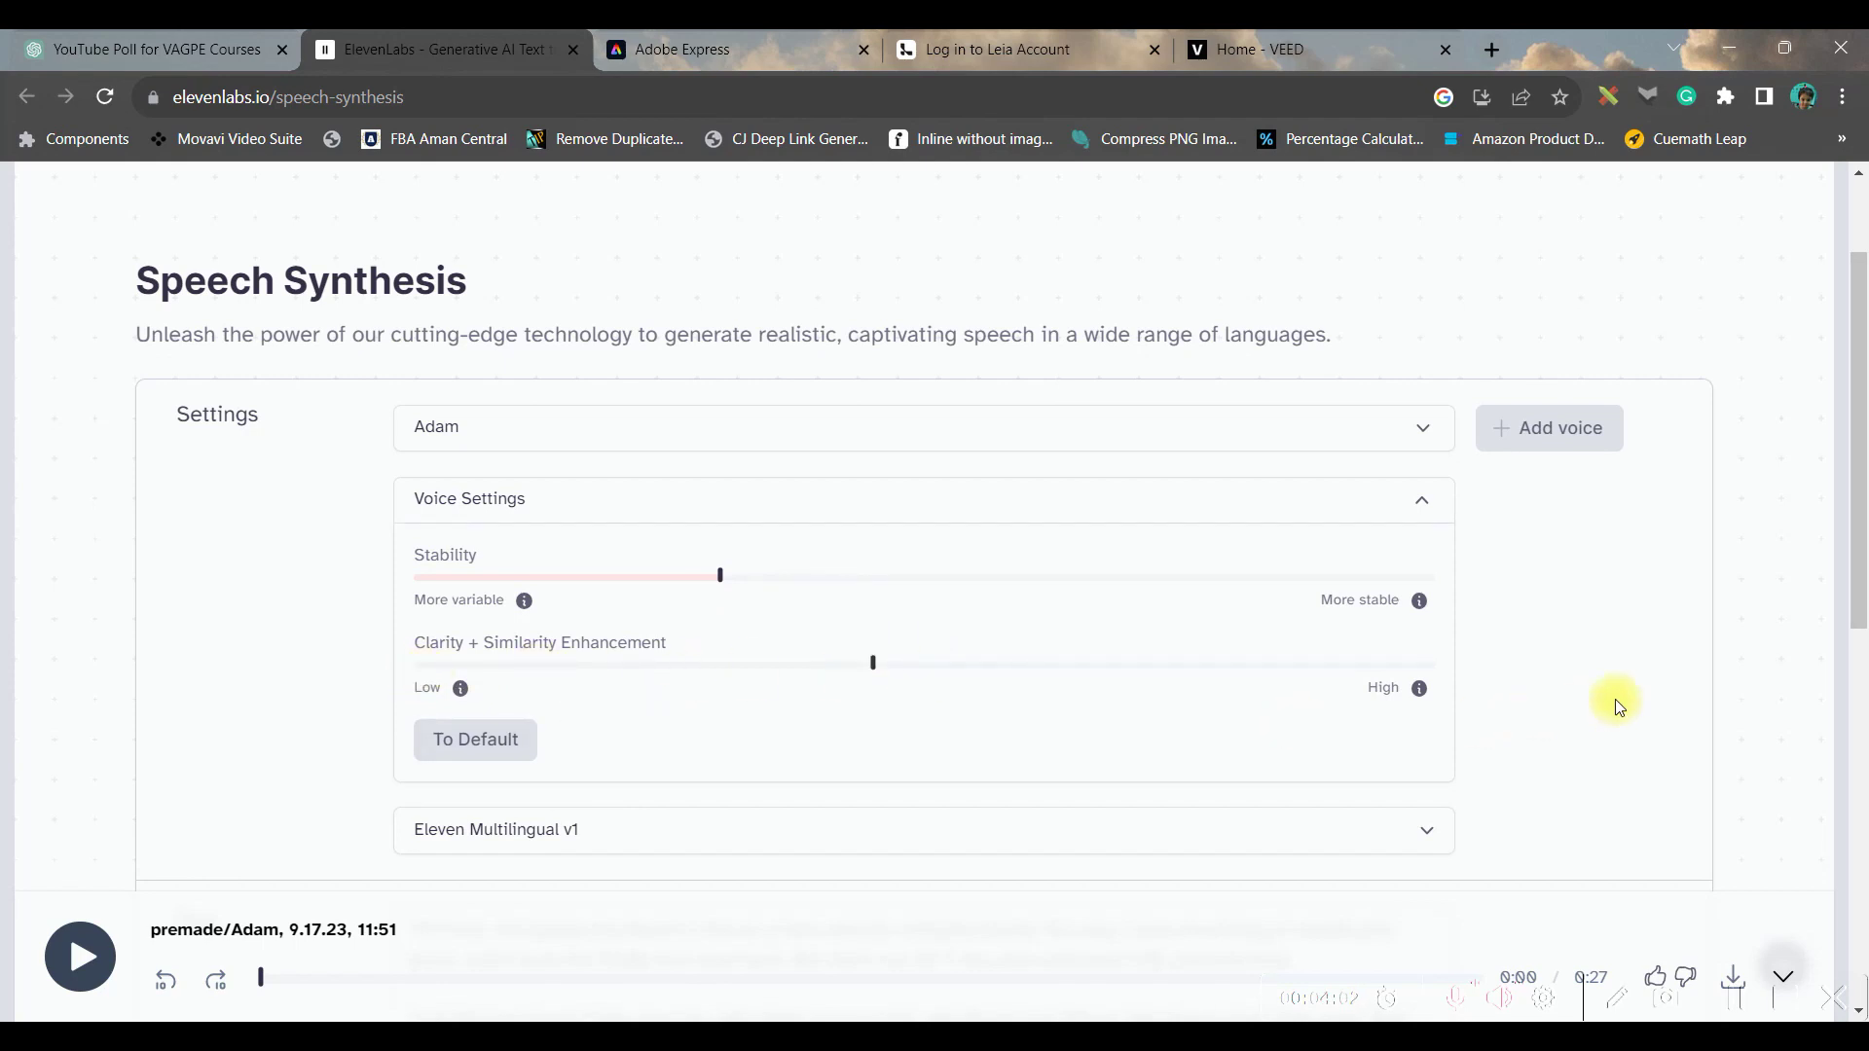
scroll(772, 709, down, 4)
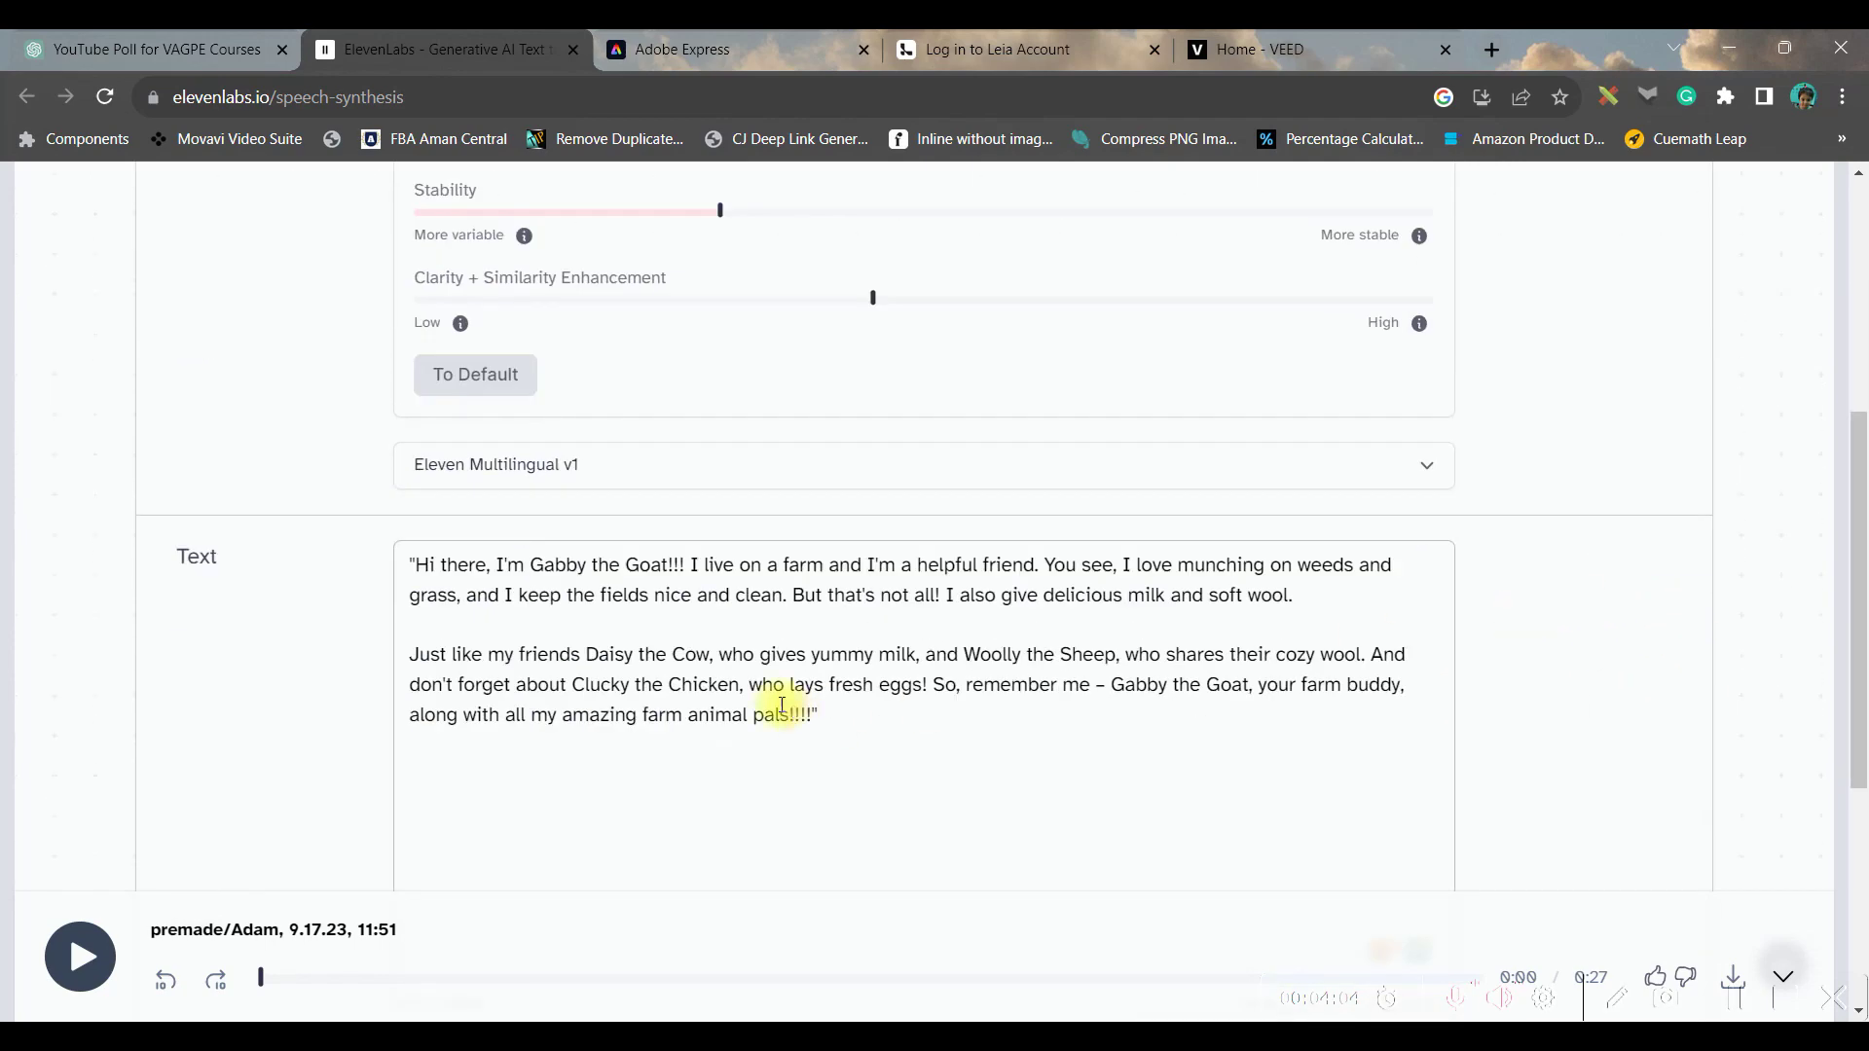
scroll(838, 731, down, 5)
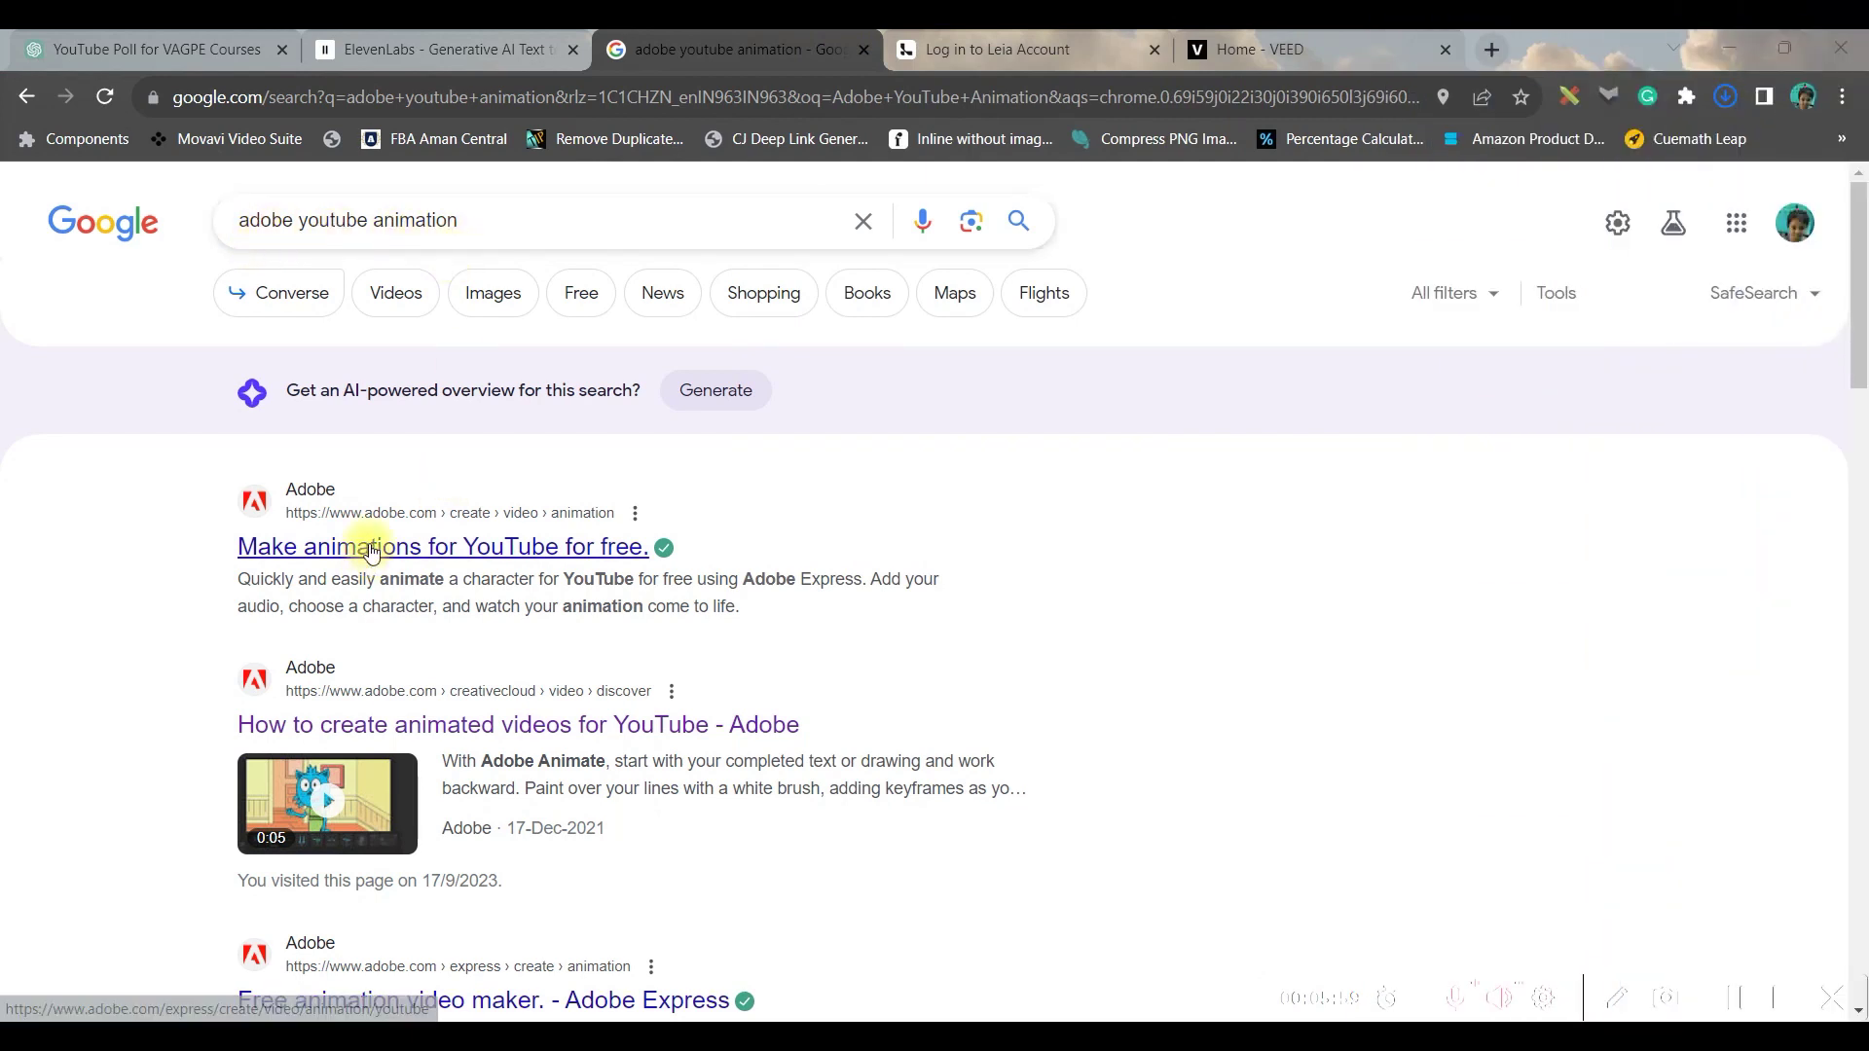
Open the 'Make animations for YouTube for free' Adobe Express result.
click(370, 550)
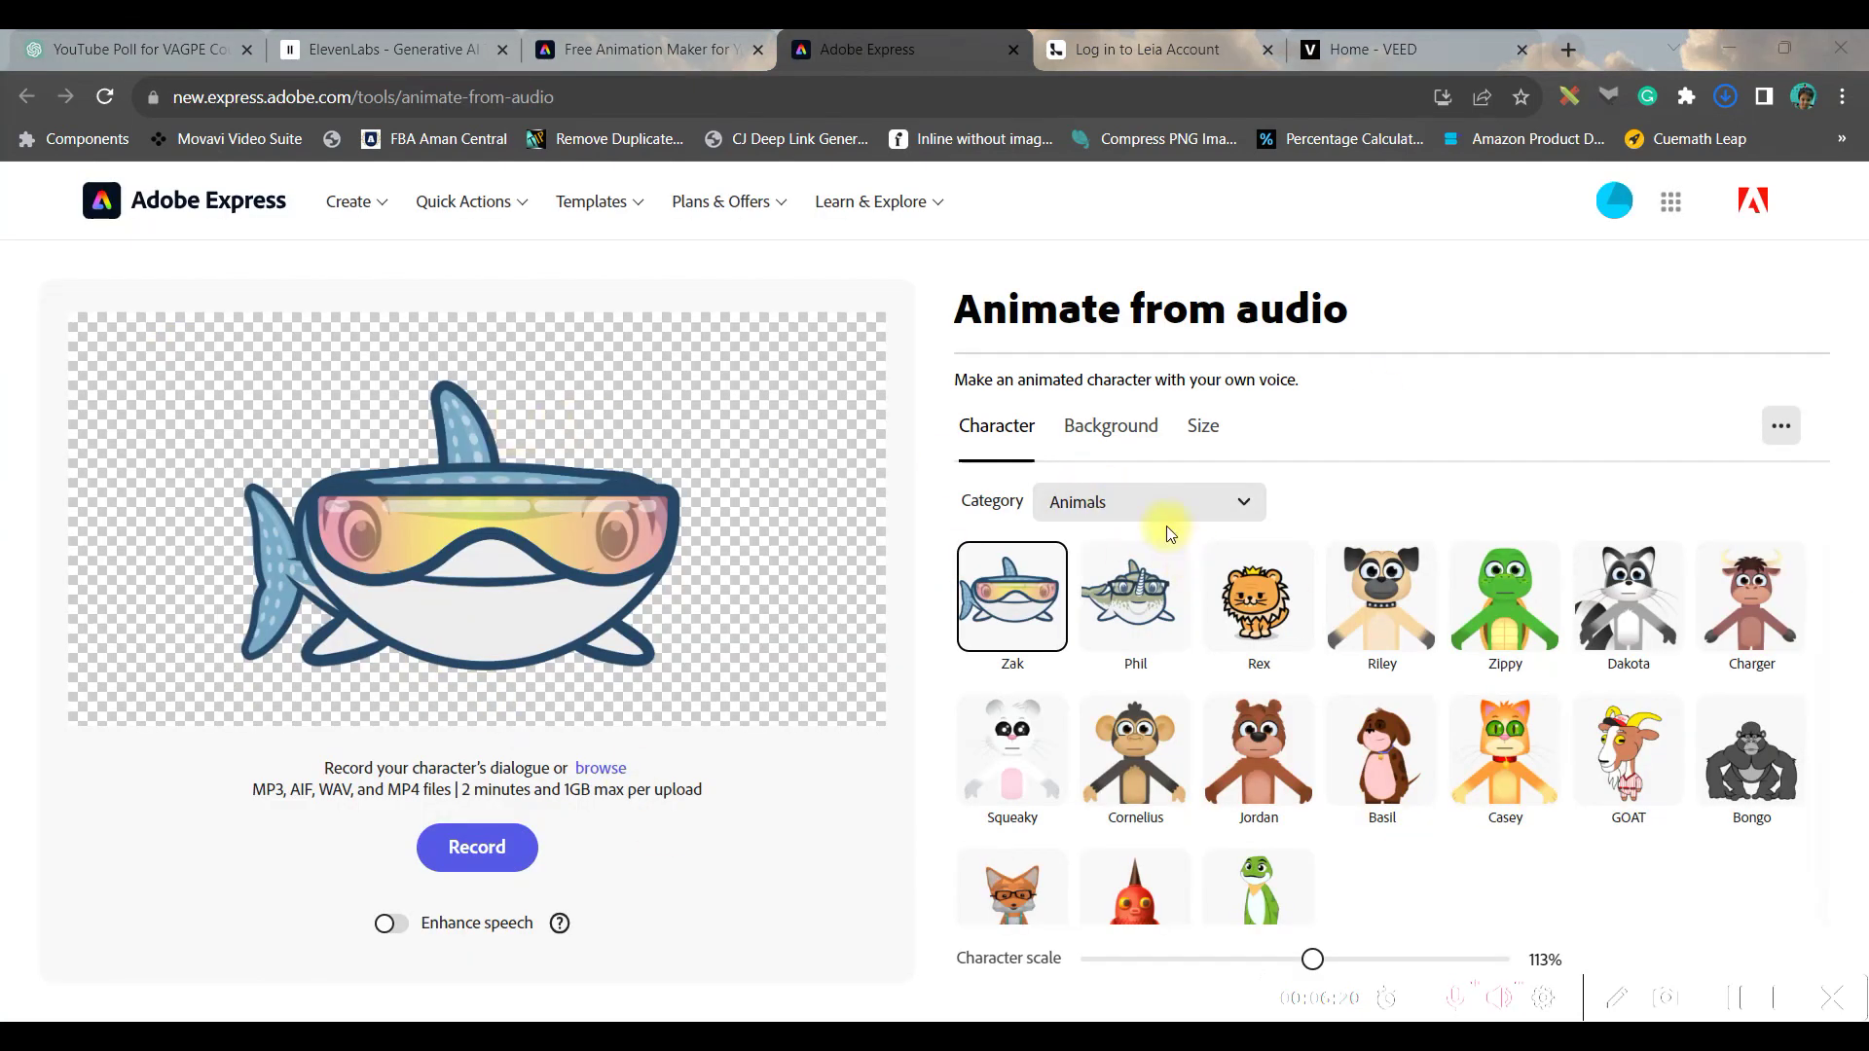
Choose the GOAT from the Animals characters, scale it to 90% and reposition it.
click(1205, 434)
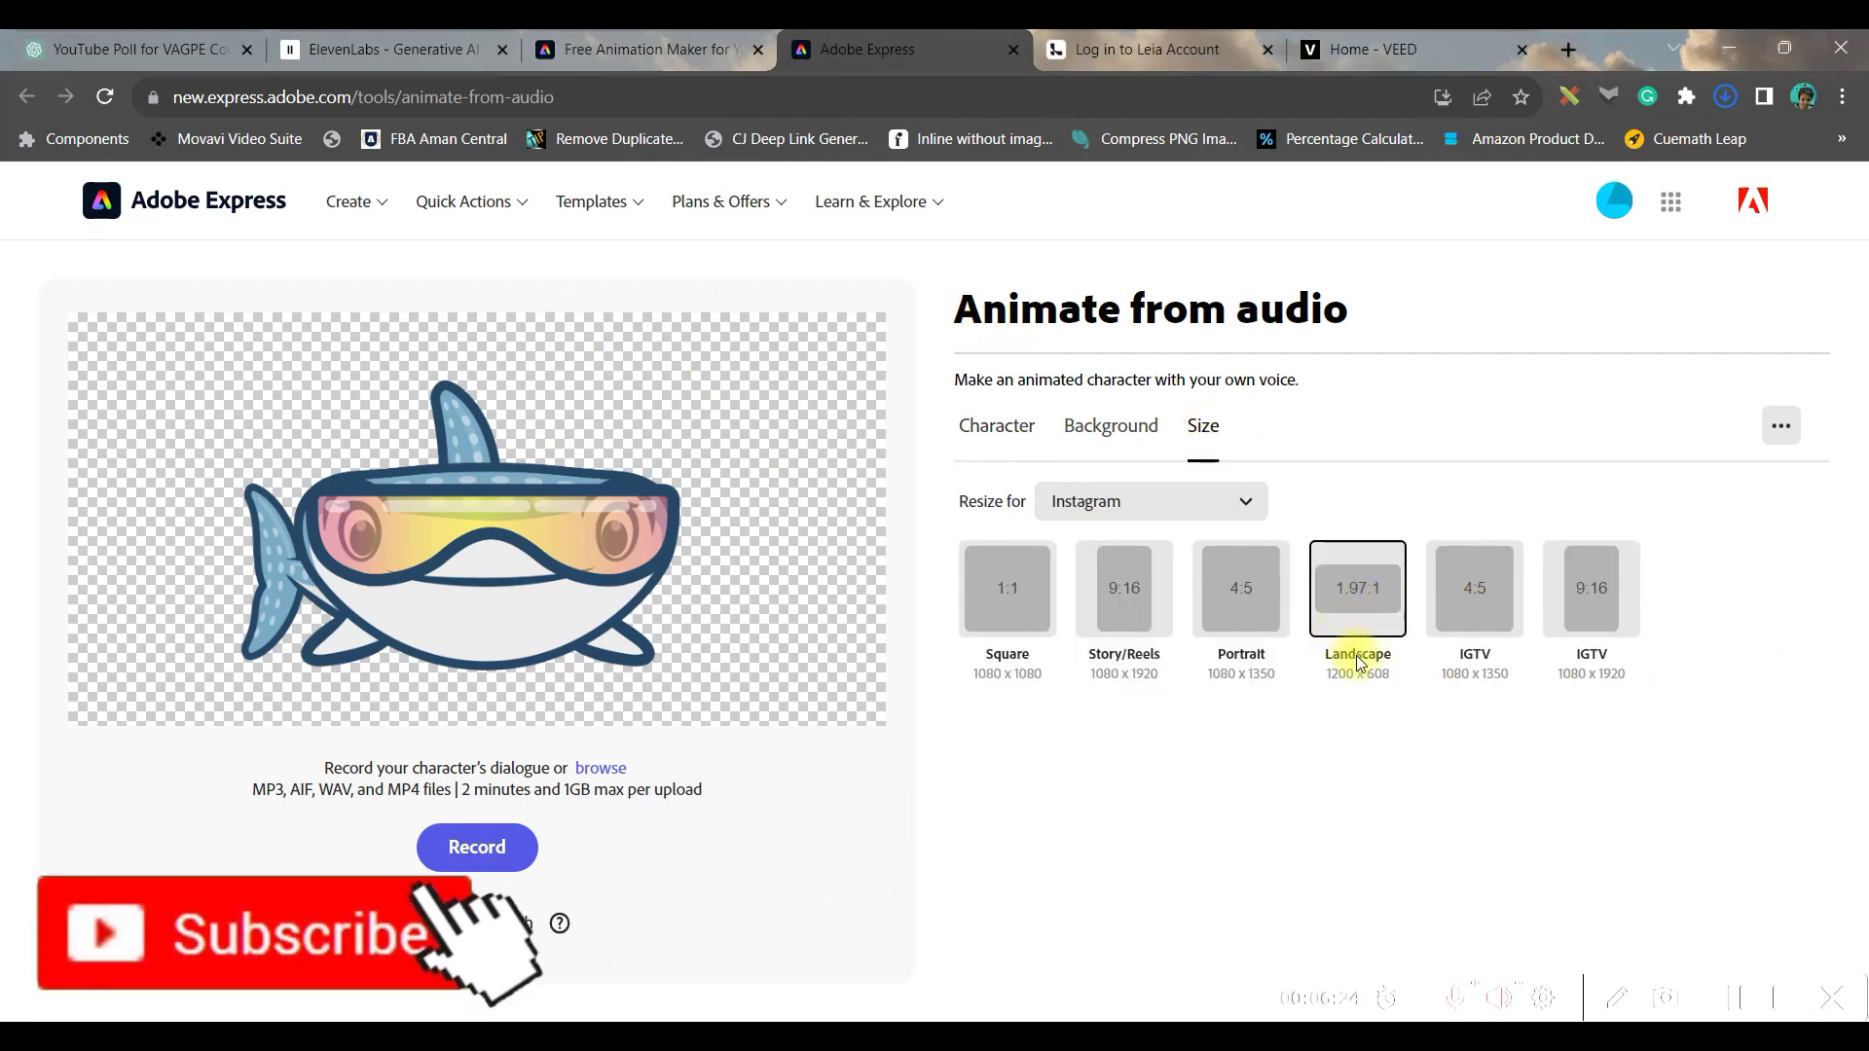
click(996, 425)
click(1198, 502)
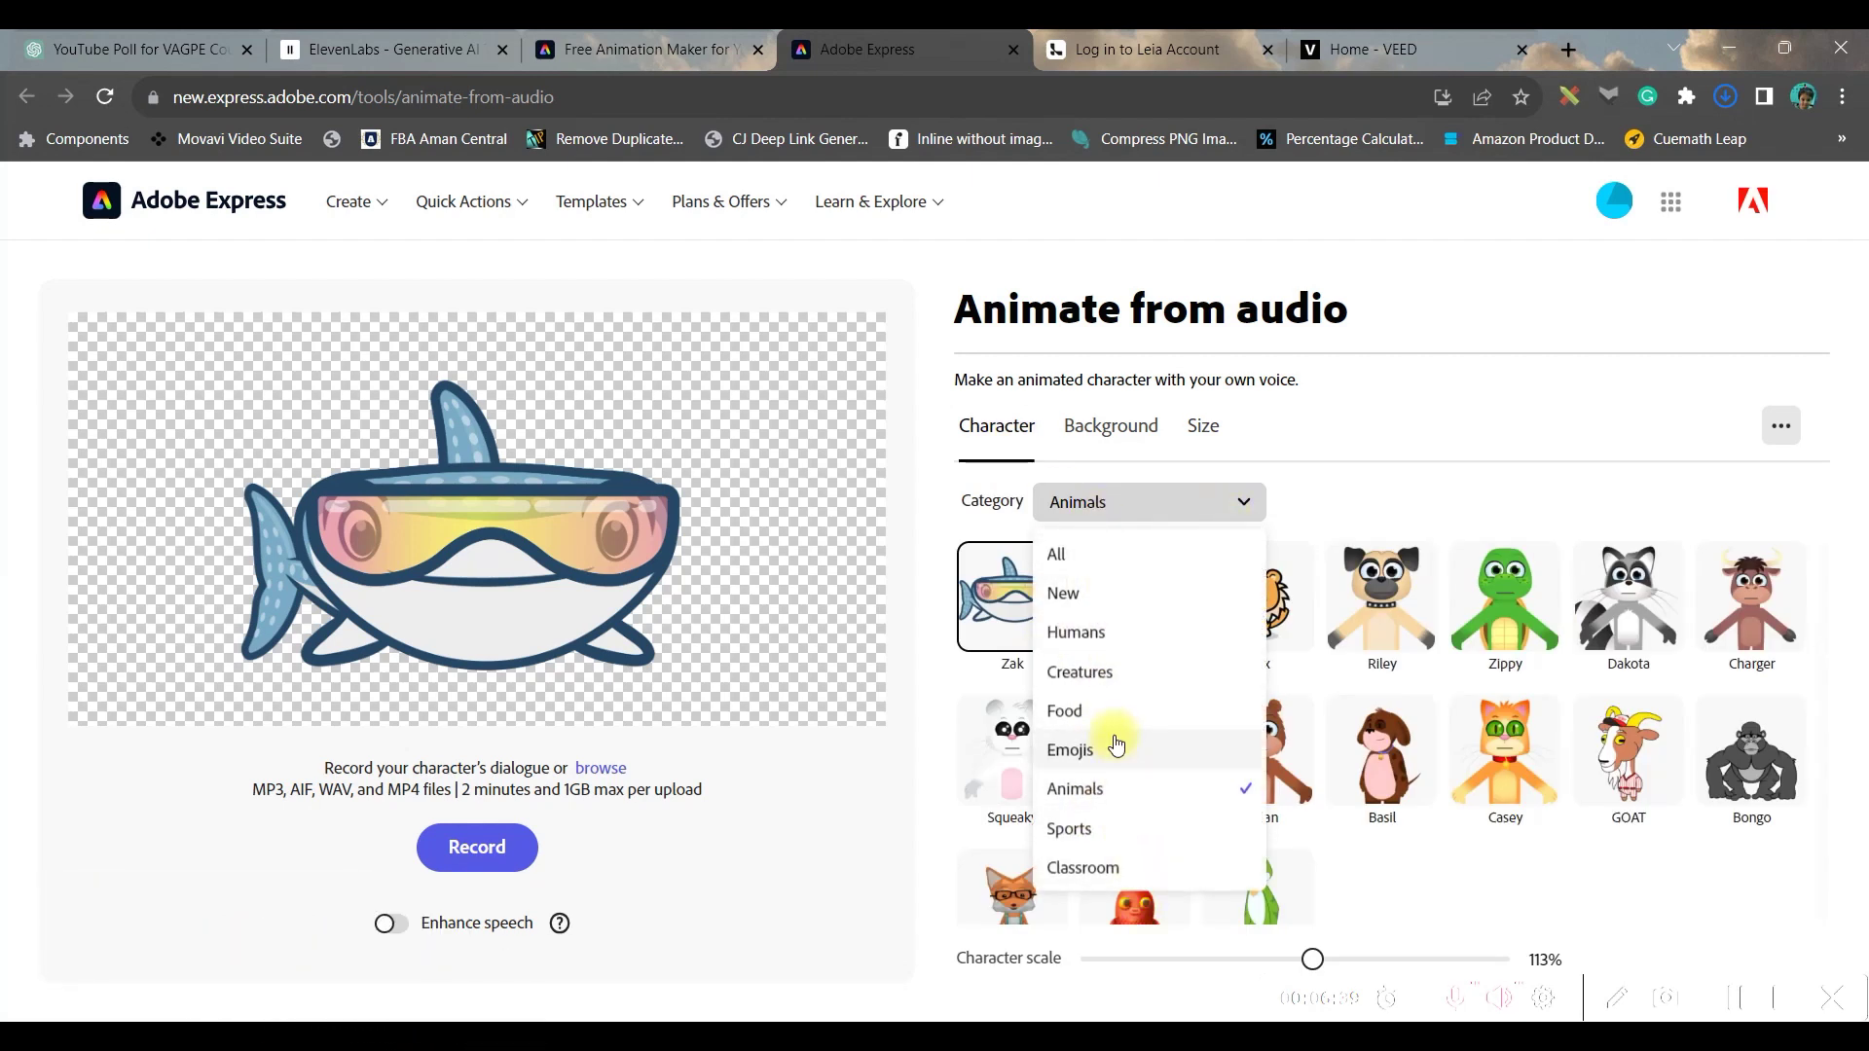
click(1111, 800)
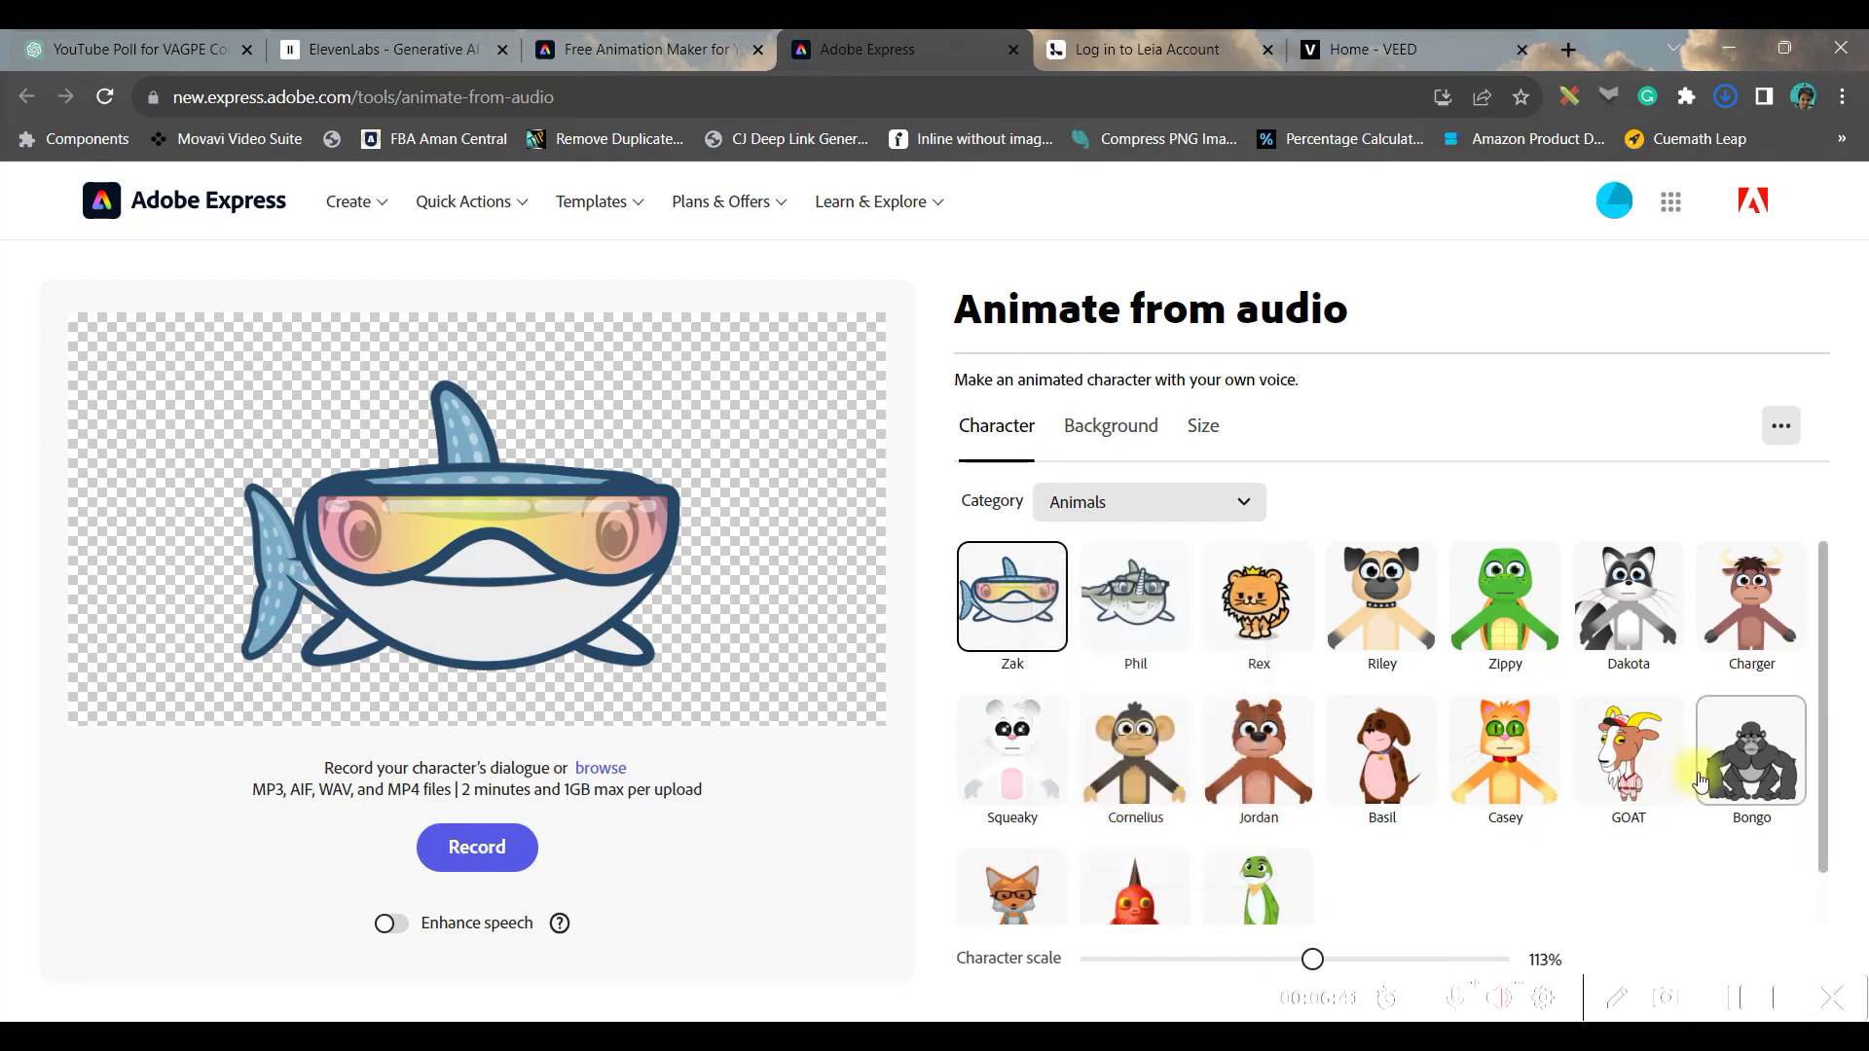
click(1640, 785)
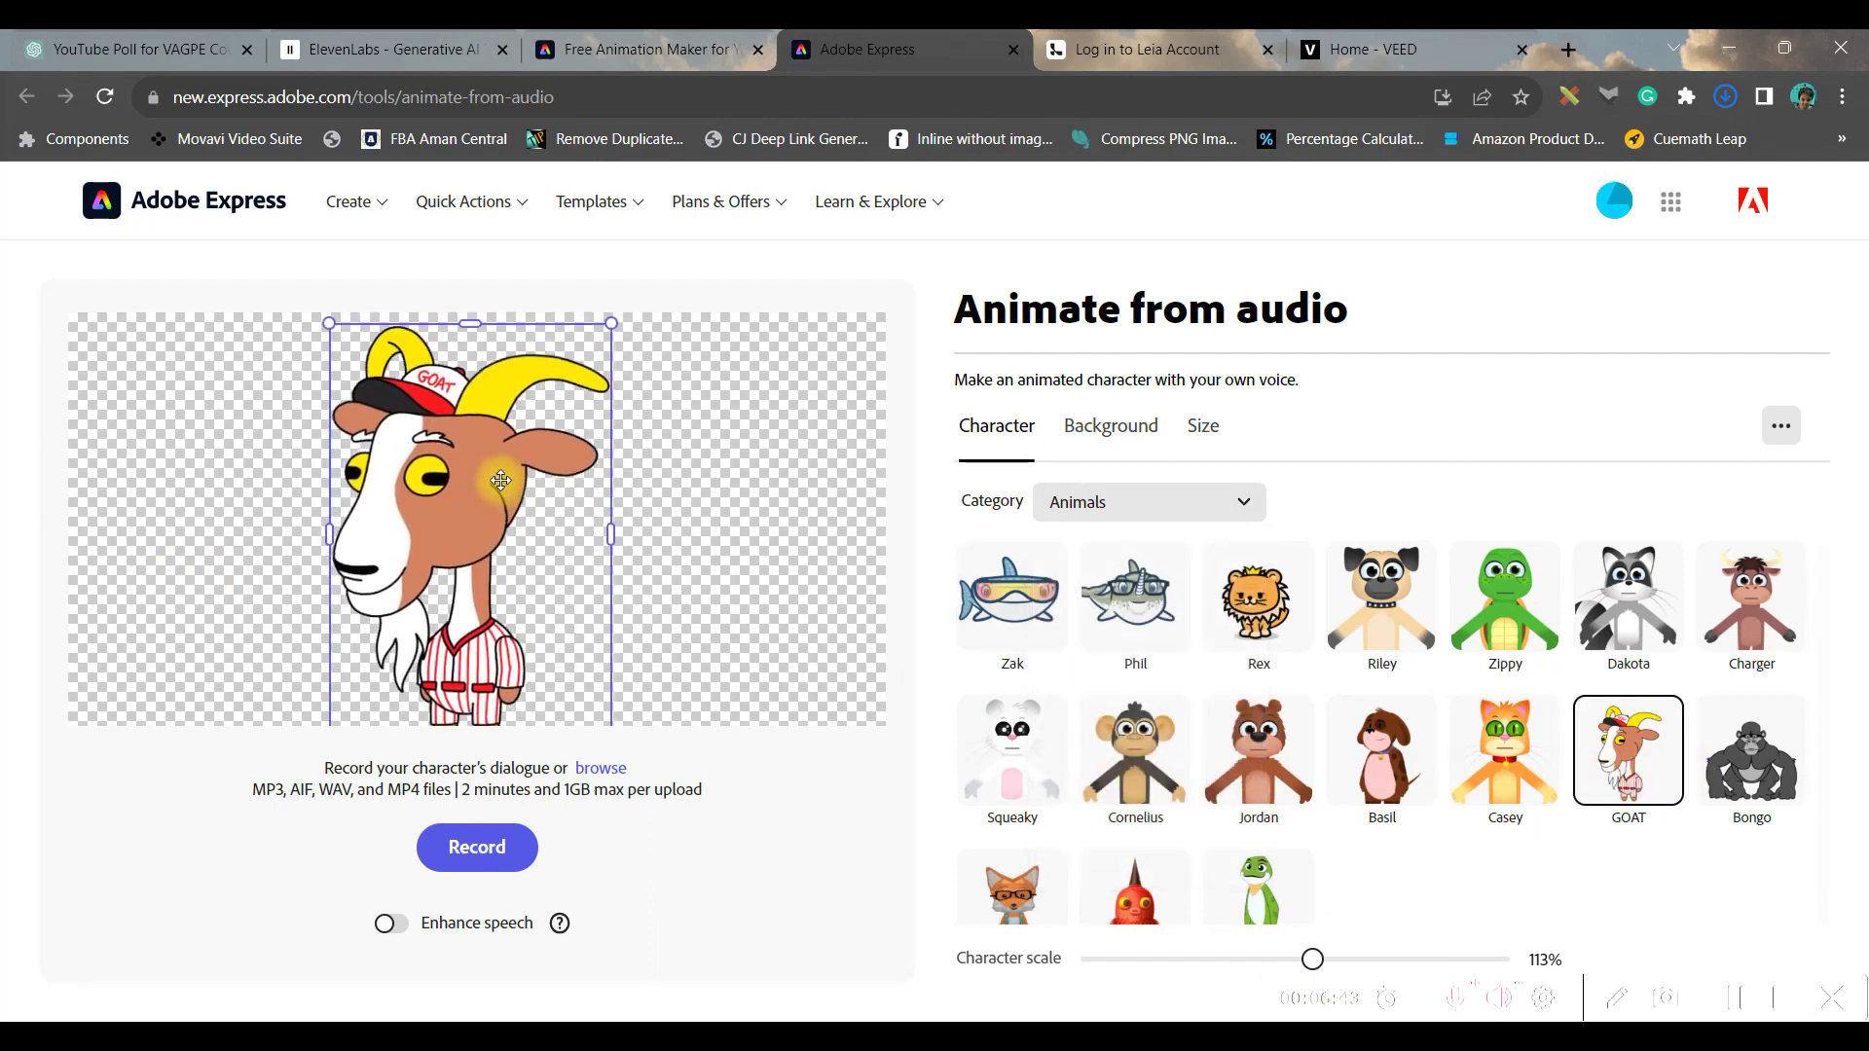
drag(611, 325, 555, 407)
drag(483, 515, 516, 496)
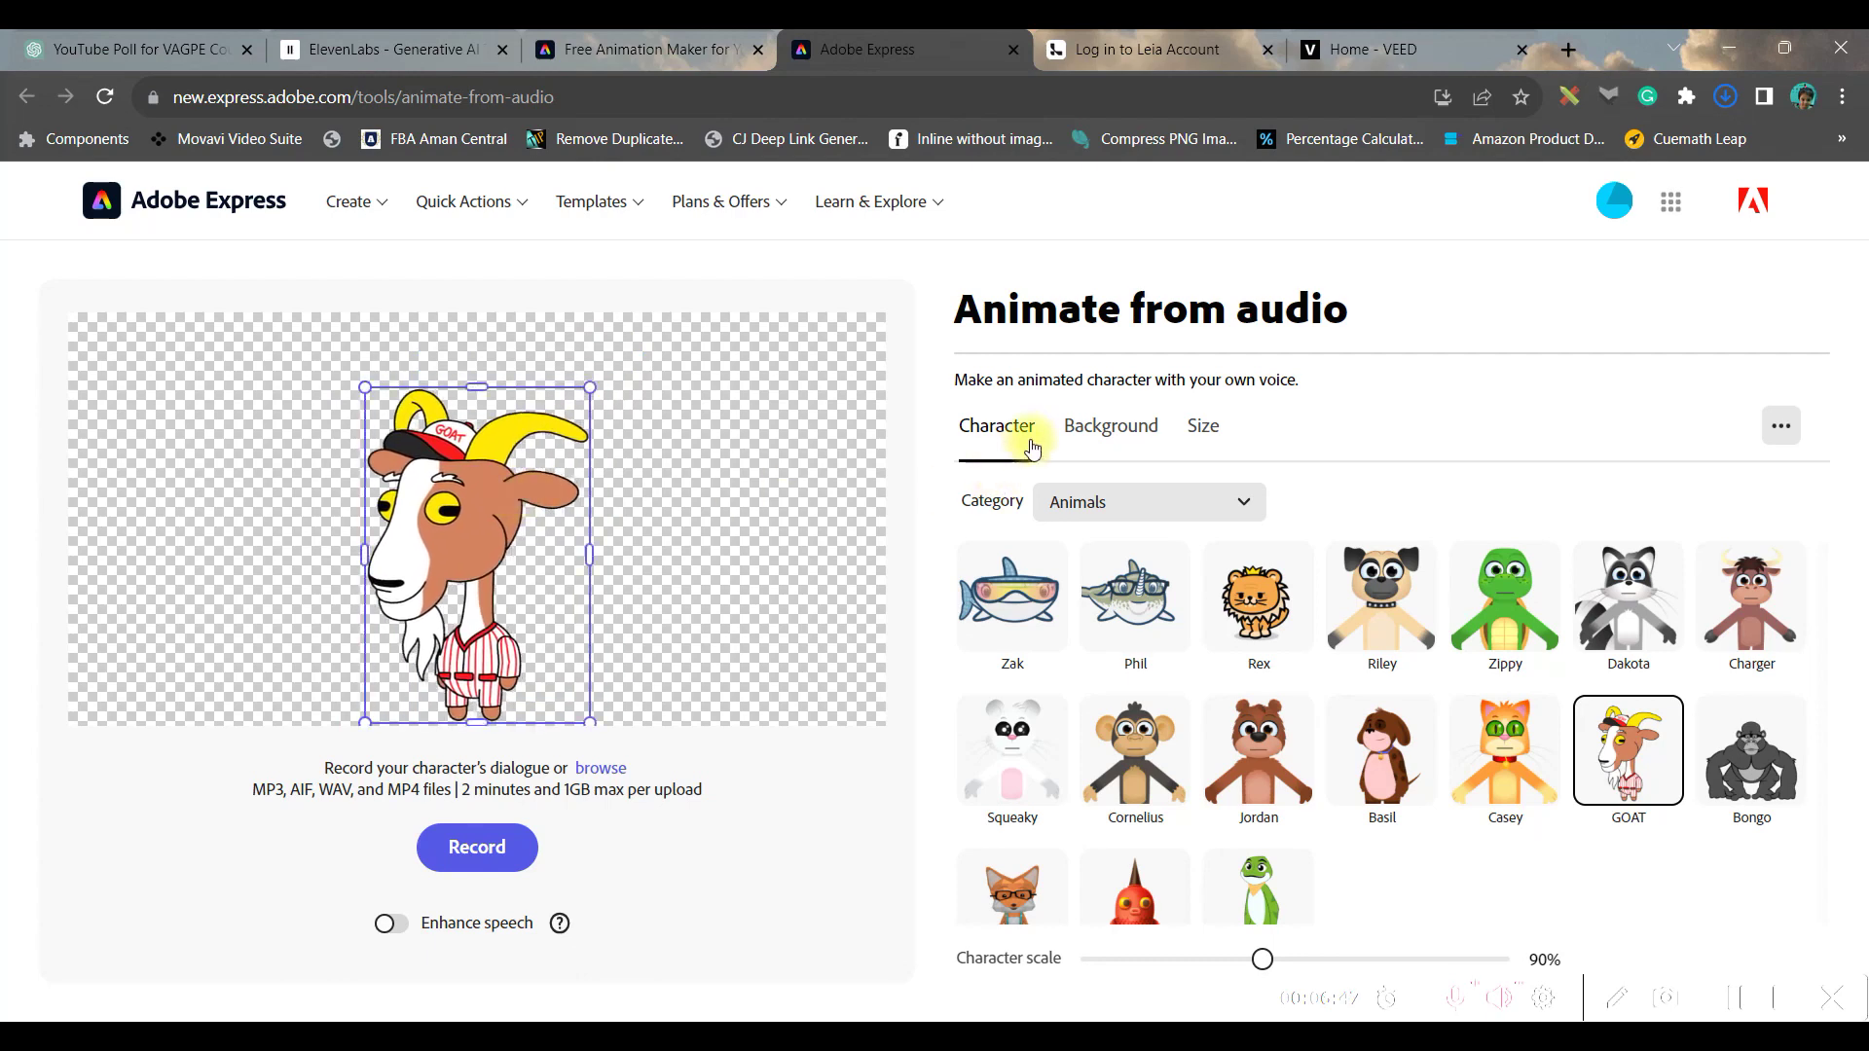
Set the animation background to a custom bright green colour (#56D435).
click(1130, 437)
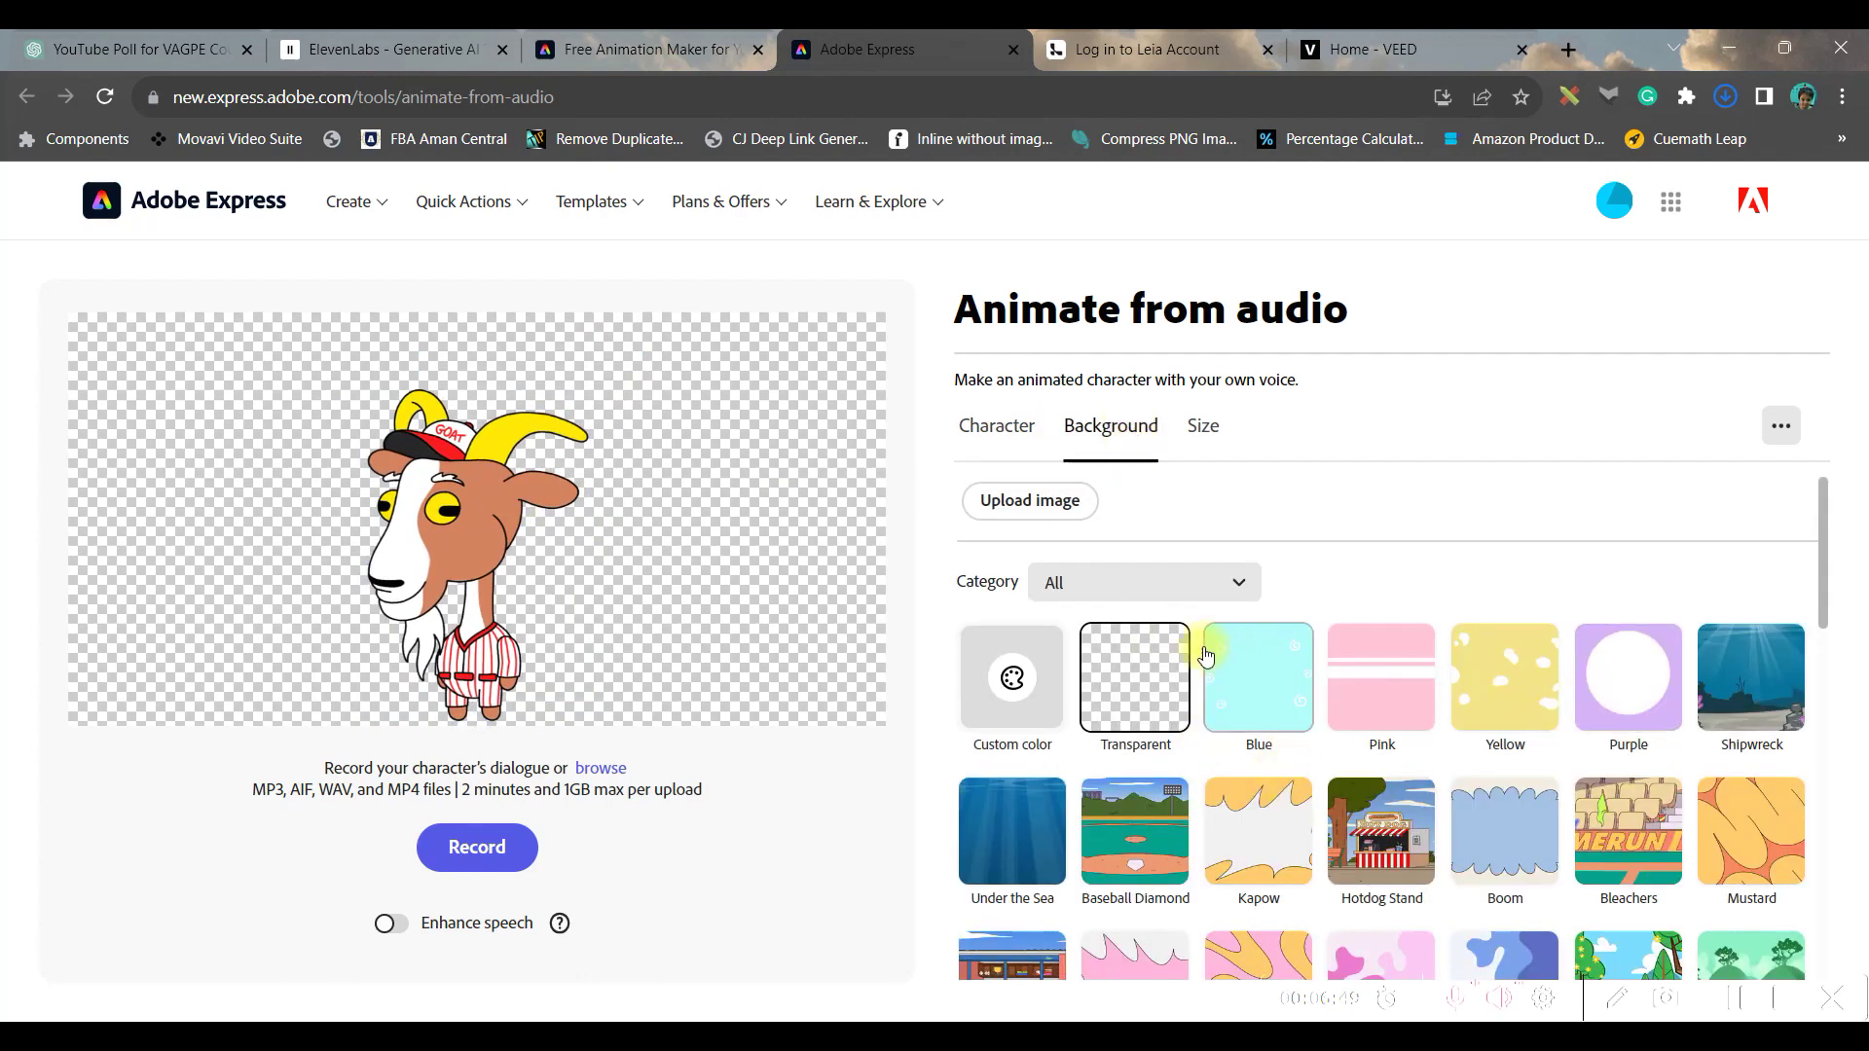
scroll(1126, 654, down, 4)
scroll(1098, 603, up, 4)
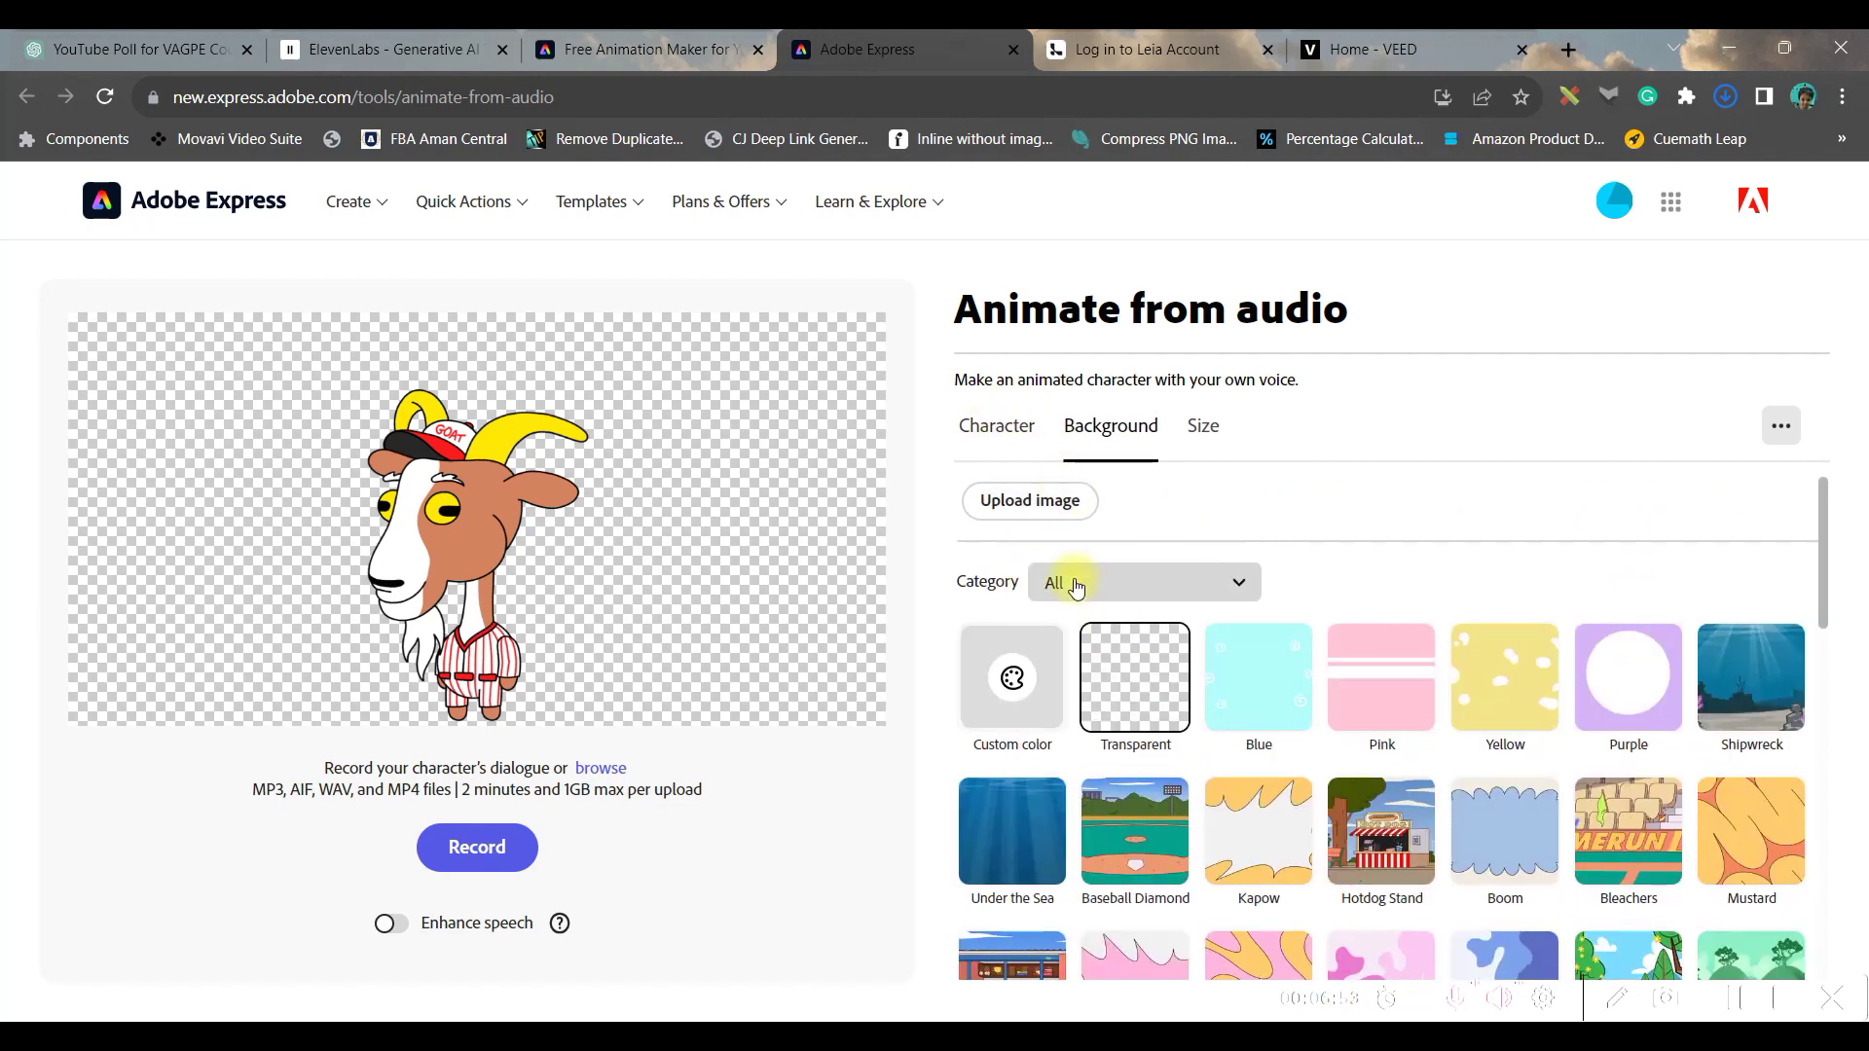
click(1077, 586)
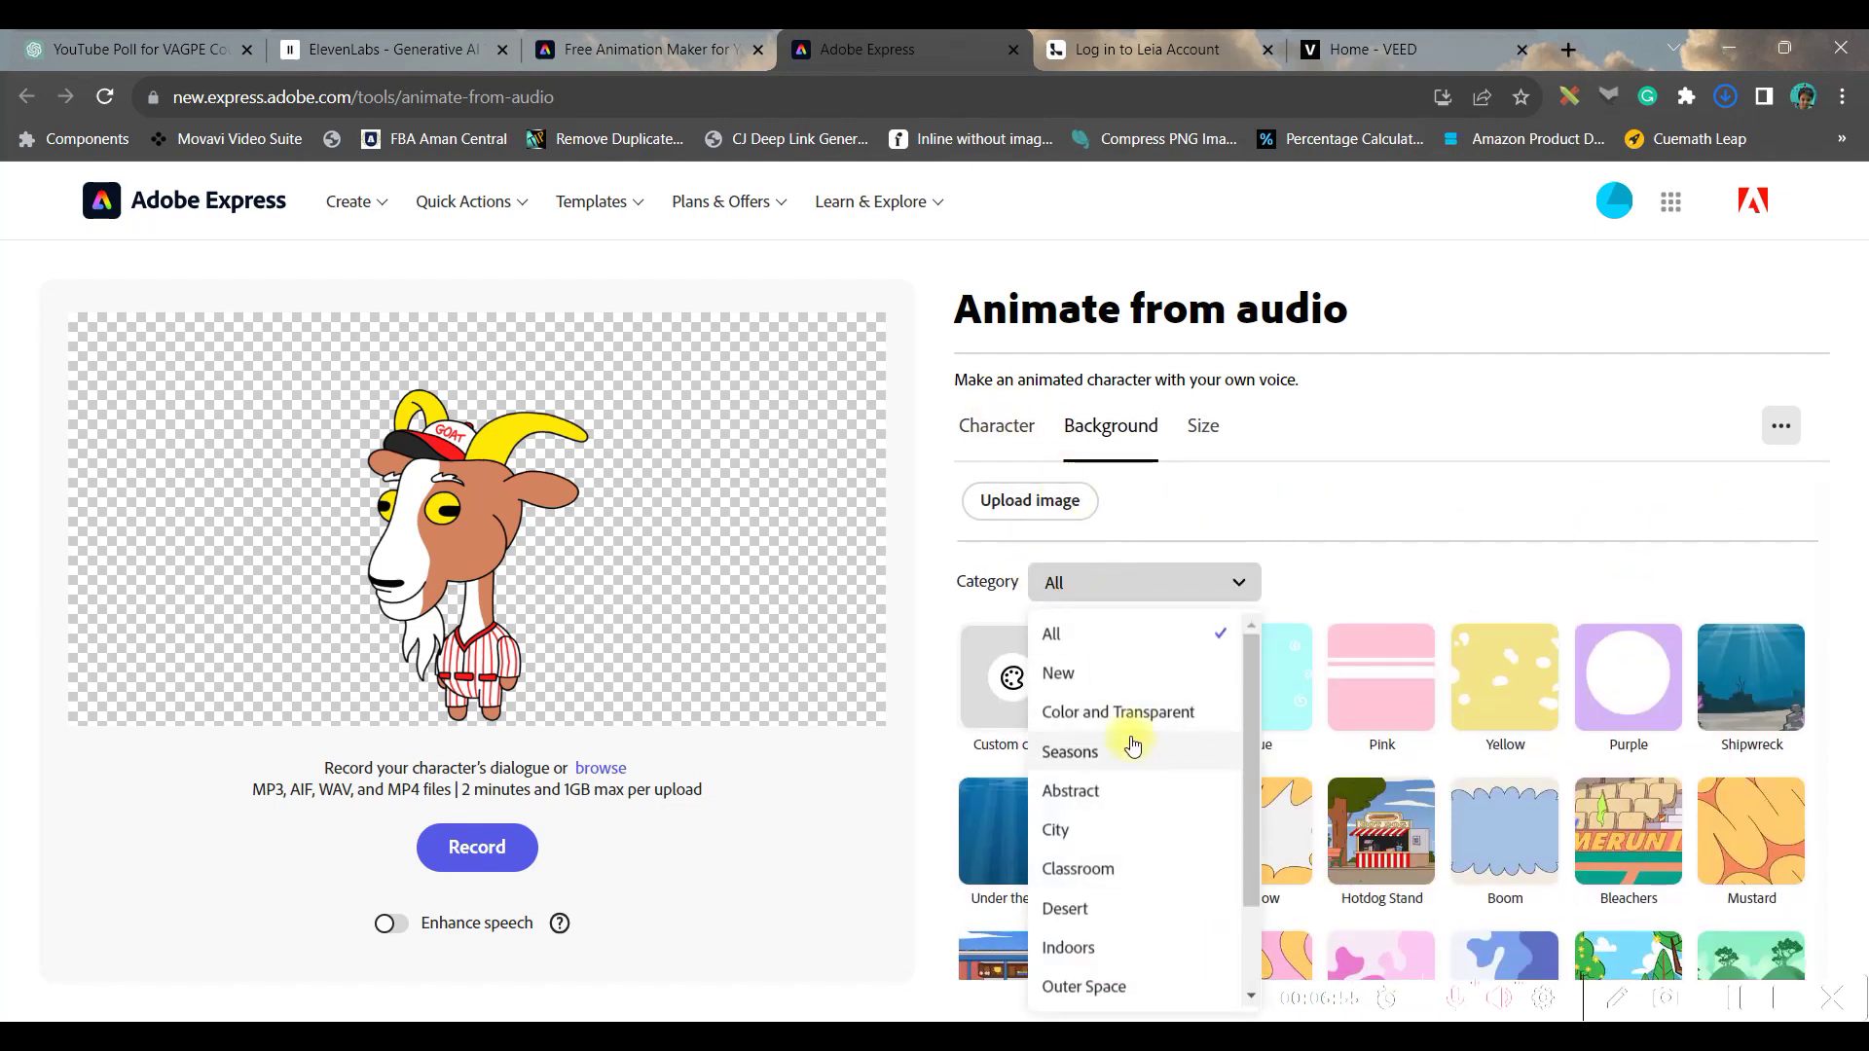
click(1132, 722)
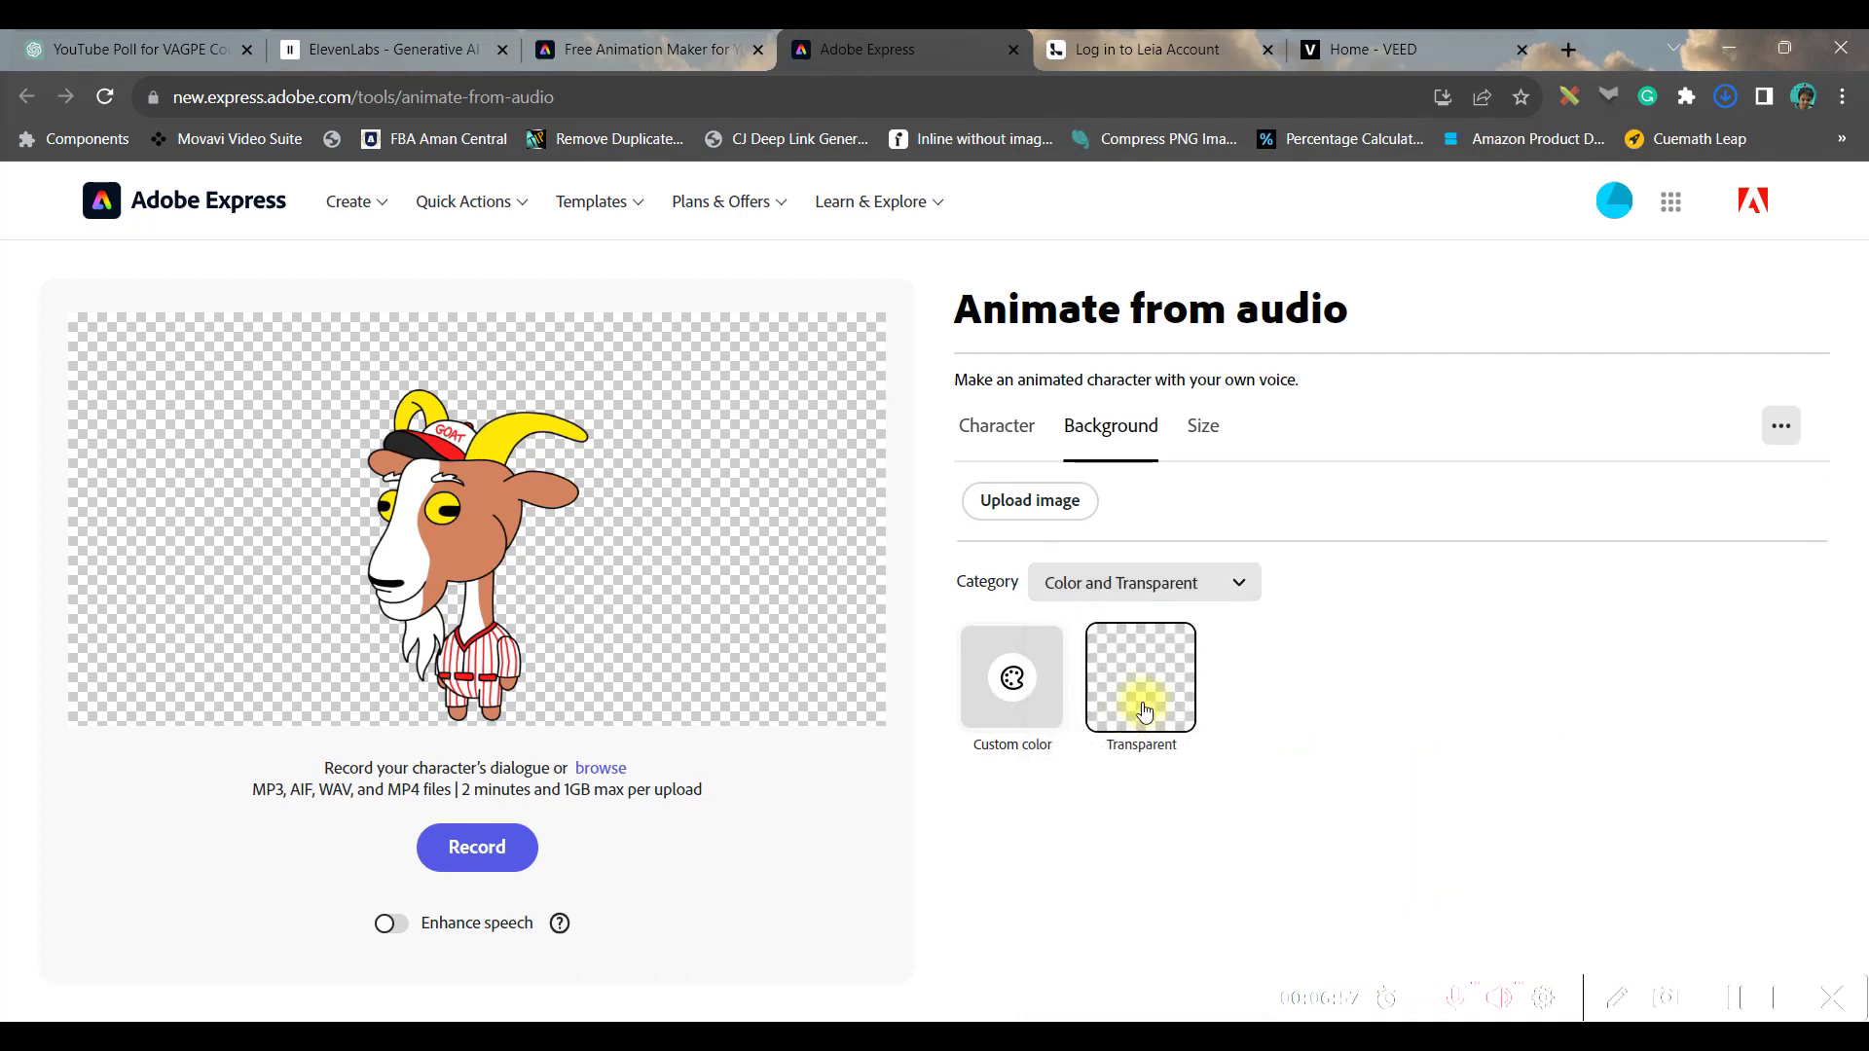
click(975, 688)
drag(1054, 675, 1069, 675)
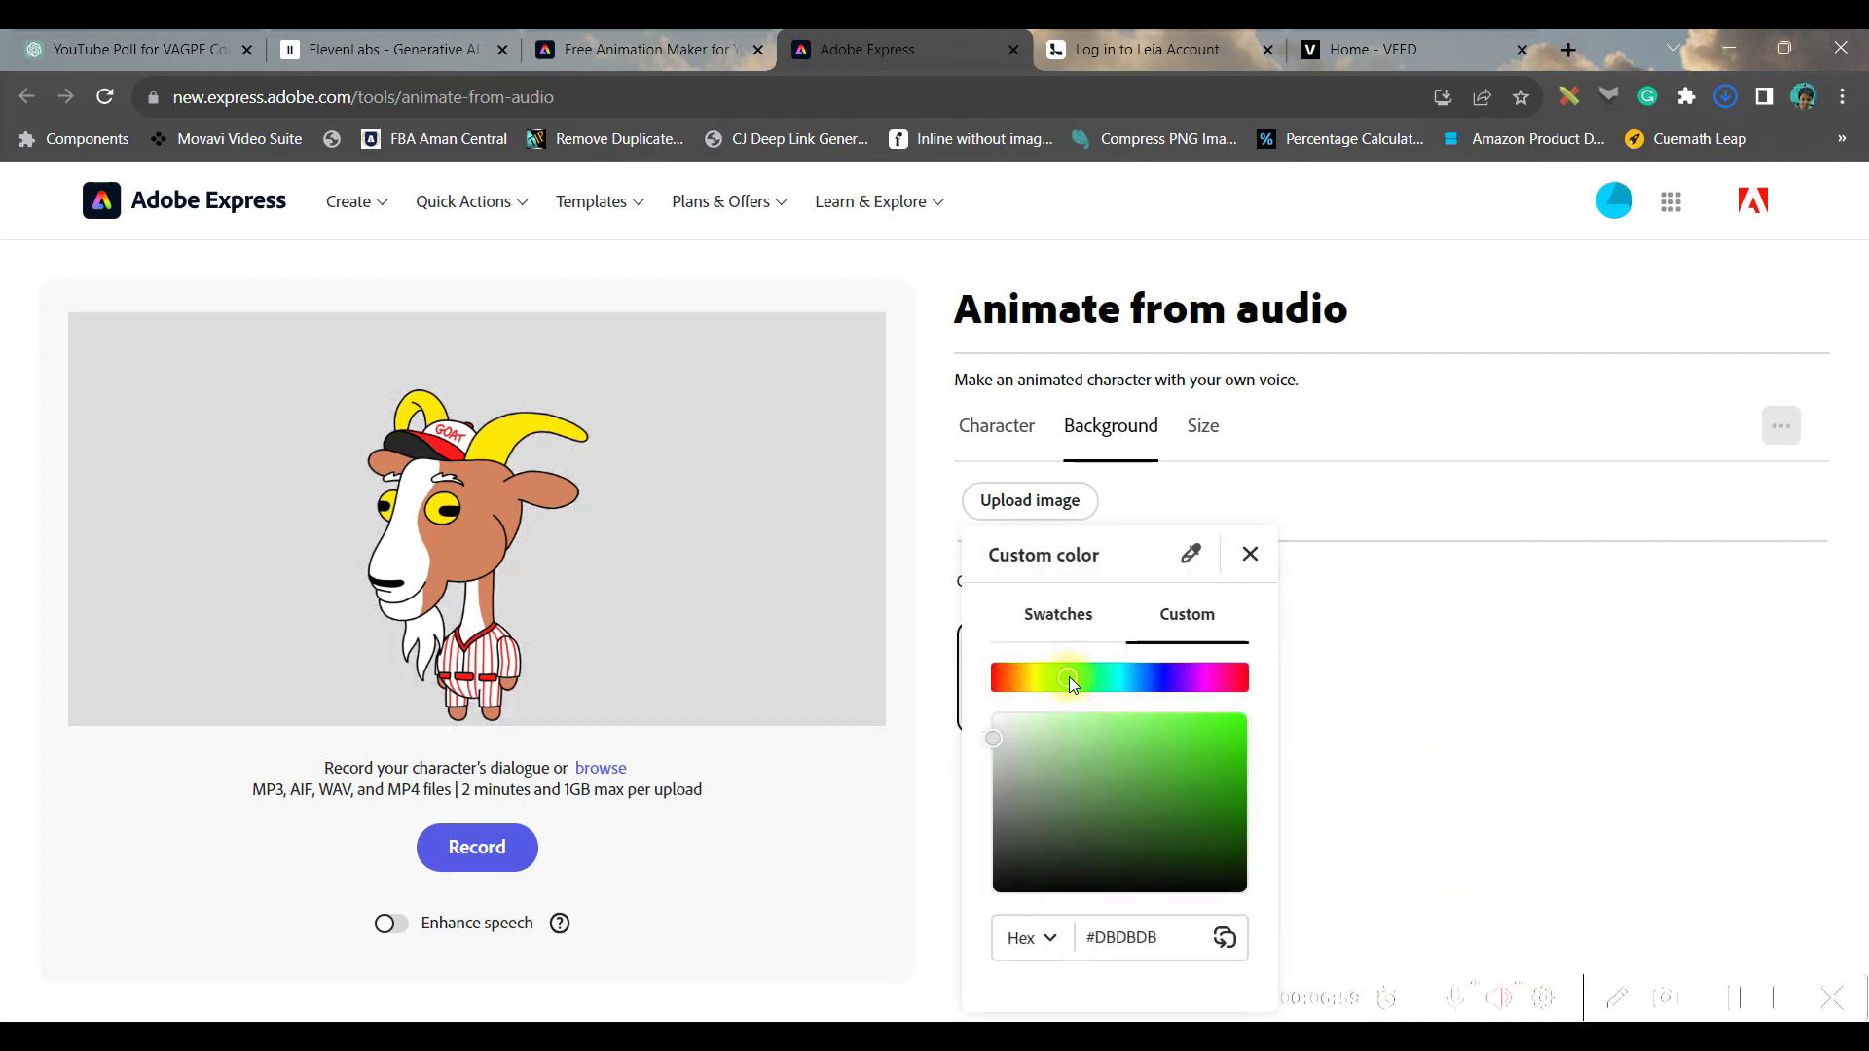
drag(990, 745, 1224, 746)
Move the goat up-left and enlarge it down to the canvas bottom.
click(446, 471)
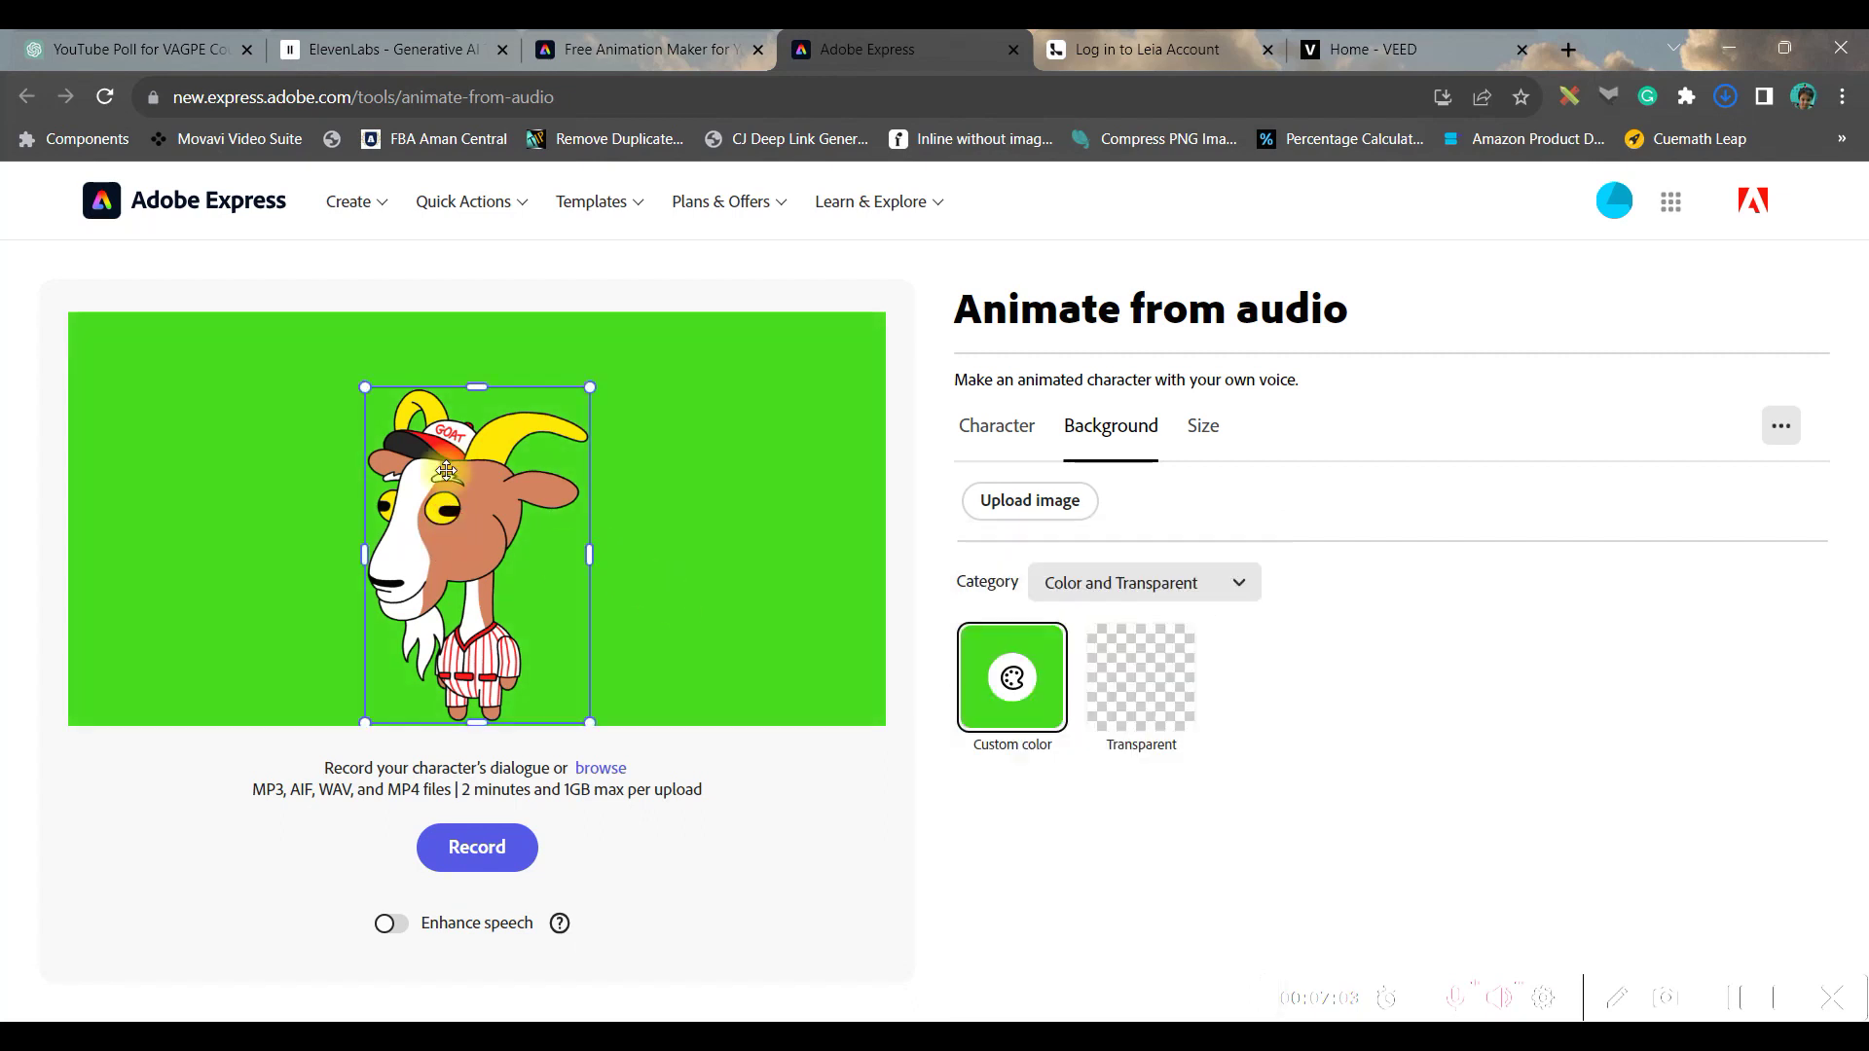
drag(359, 388, 333, 337)
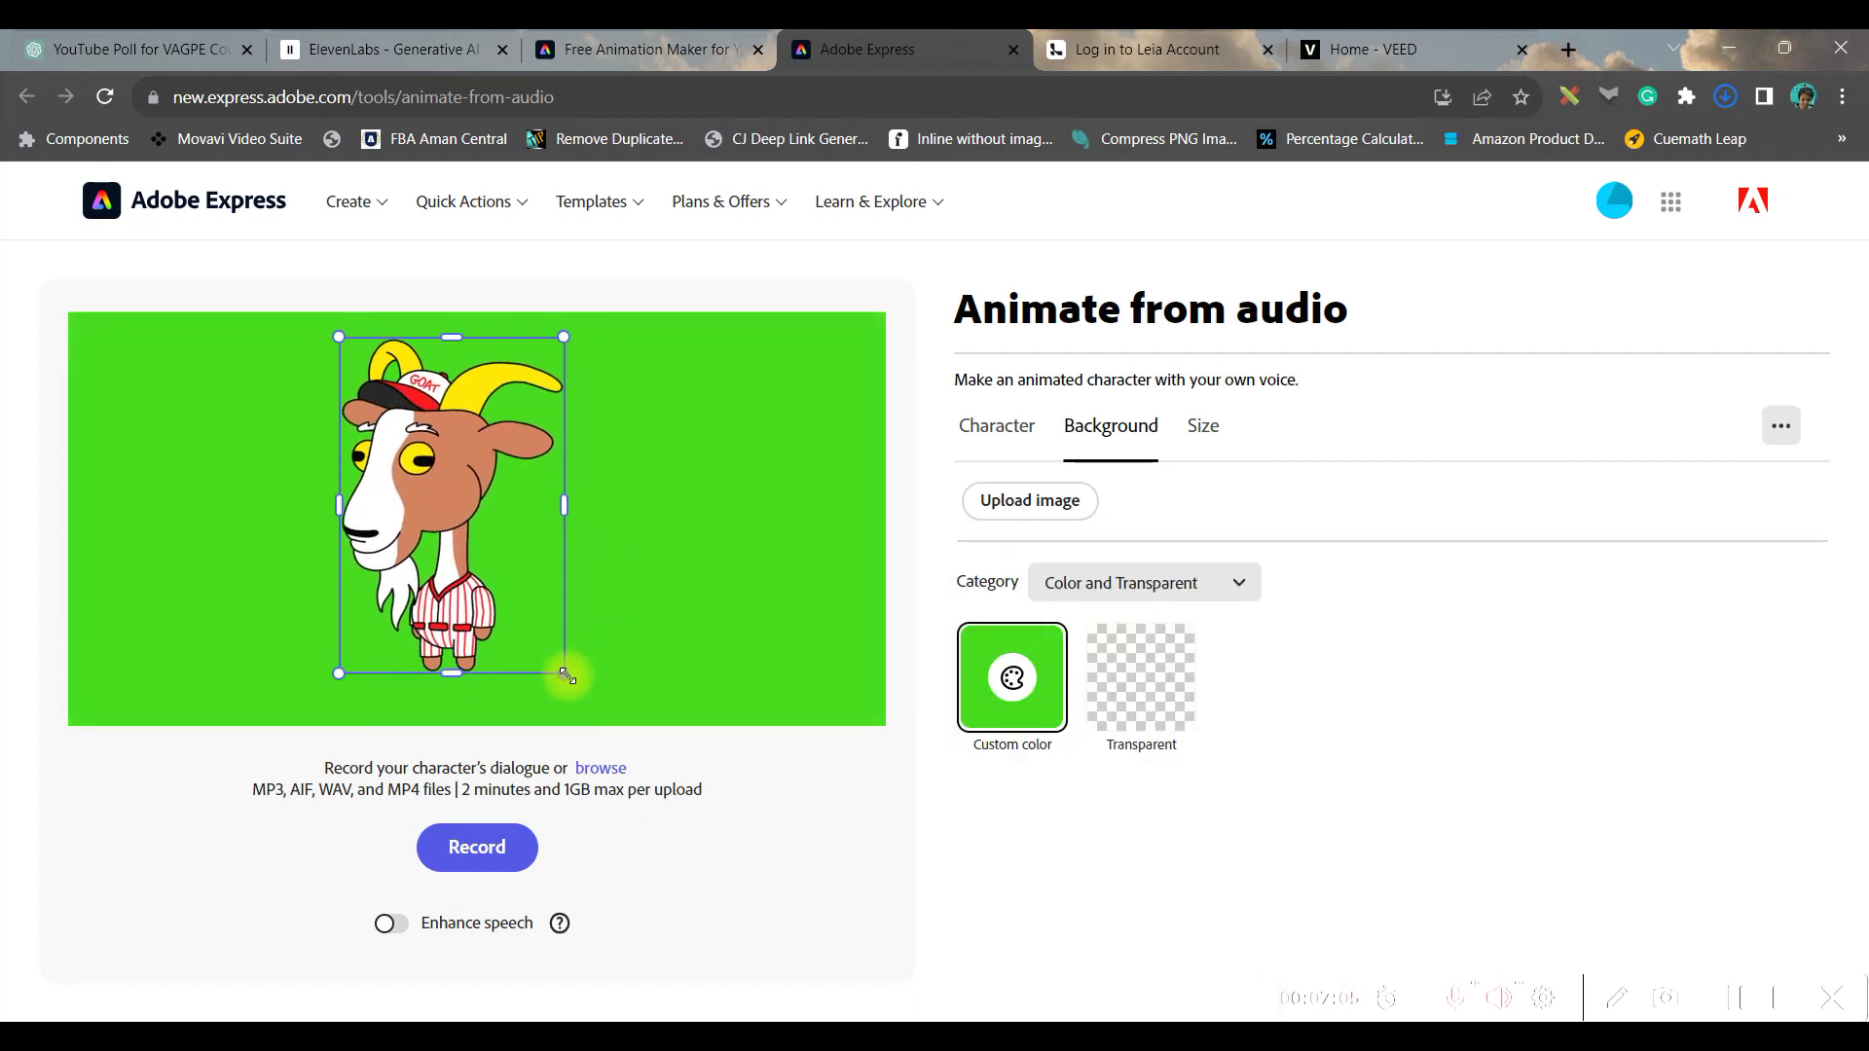
drag(565, 673, 620, 706)
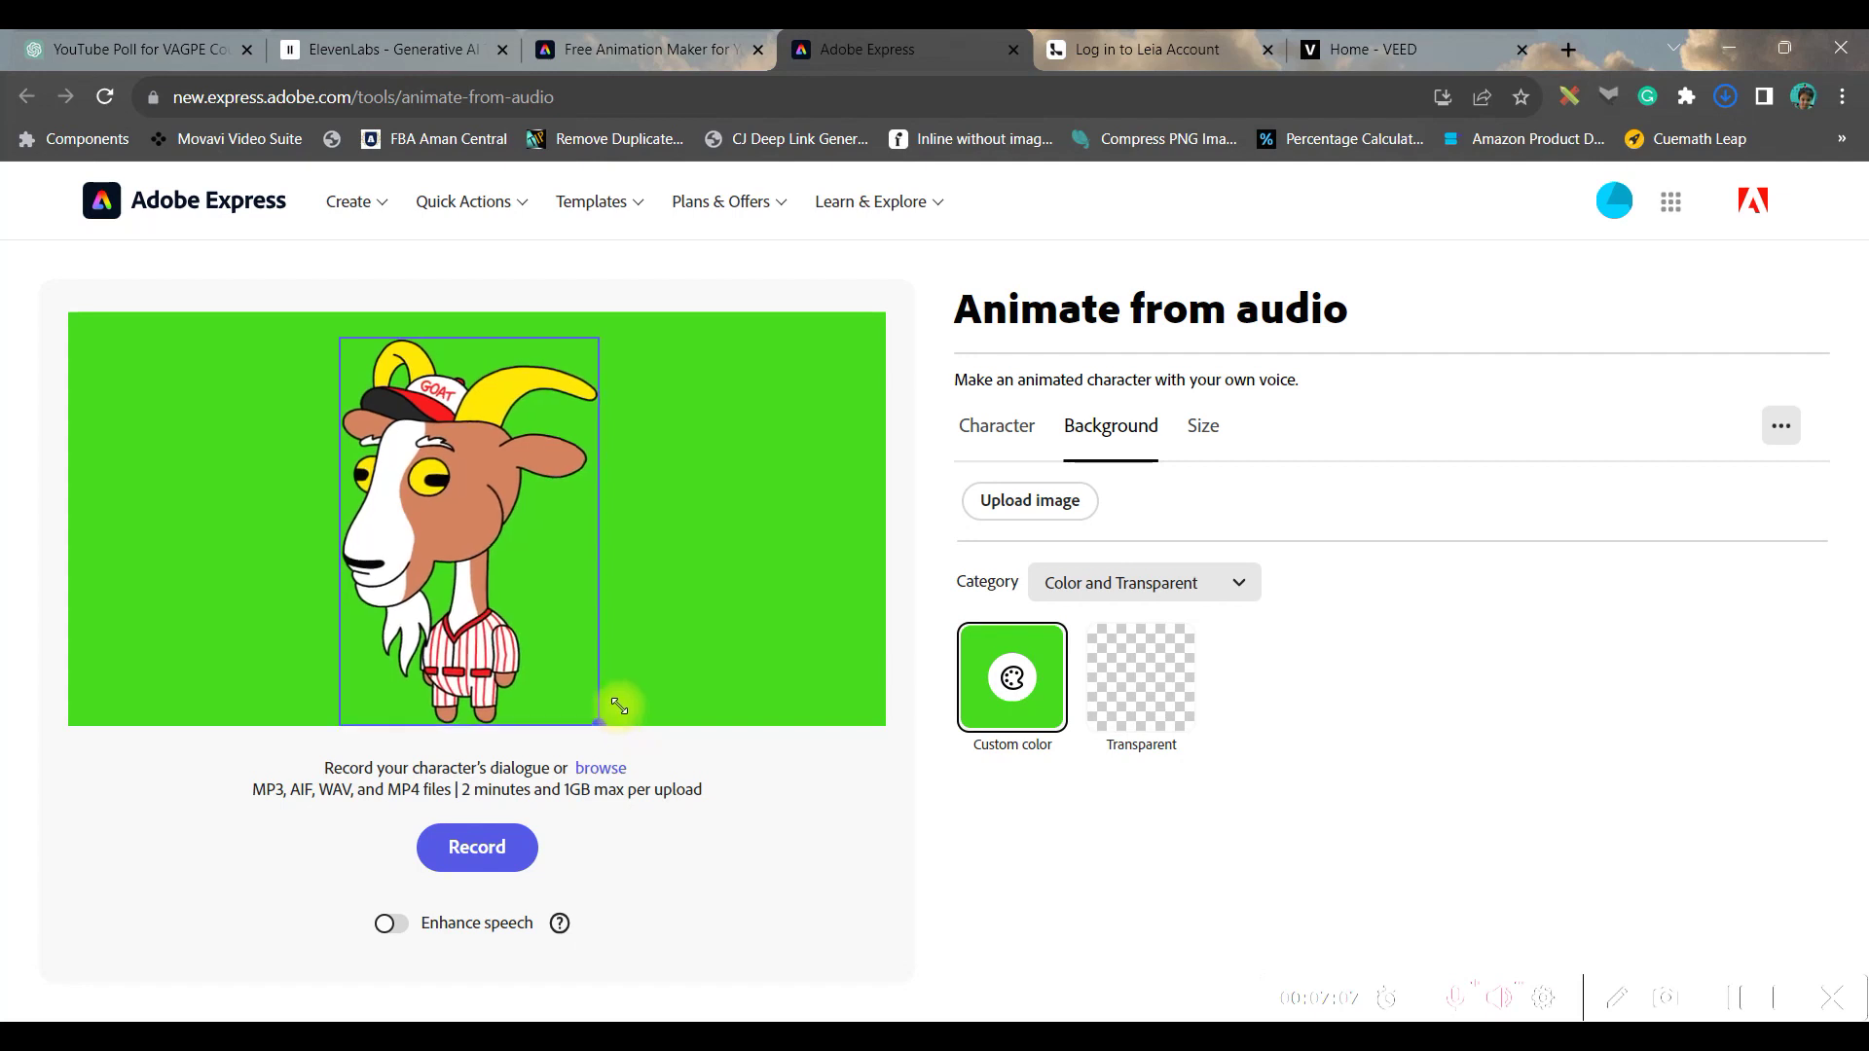
Select the ElevenLabs voice-over MP3 from drive E: for upload.
click(616, 776)
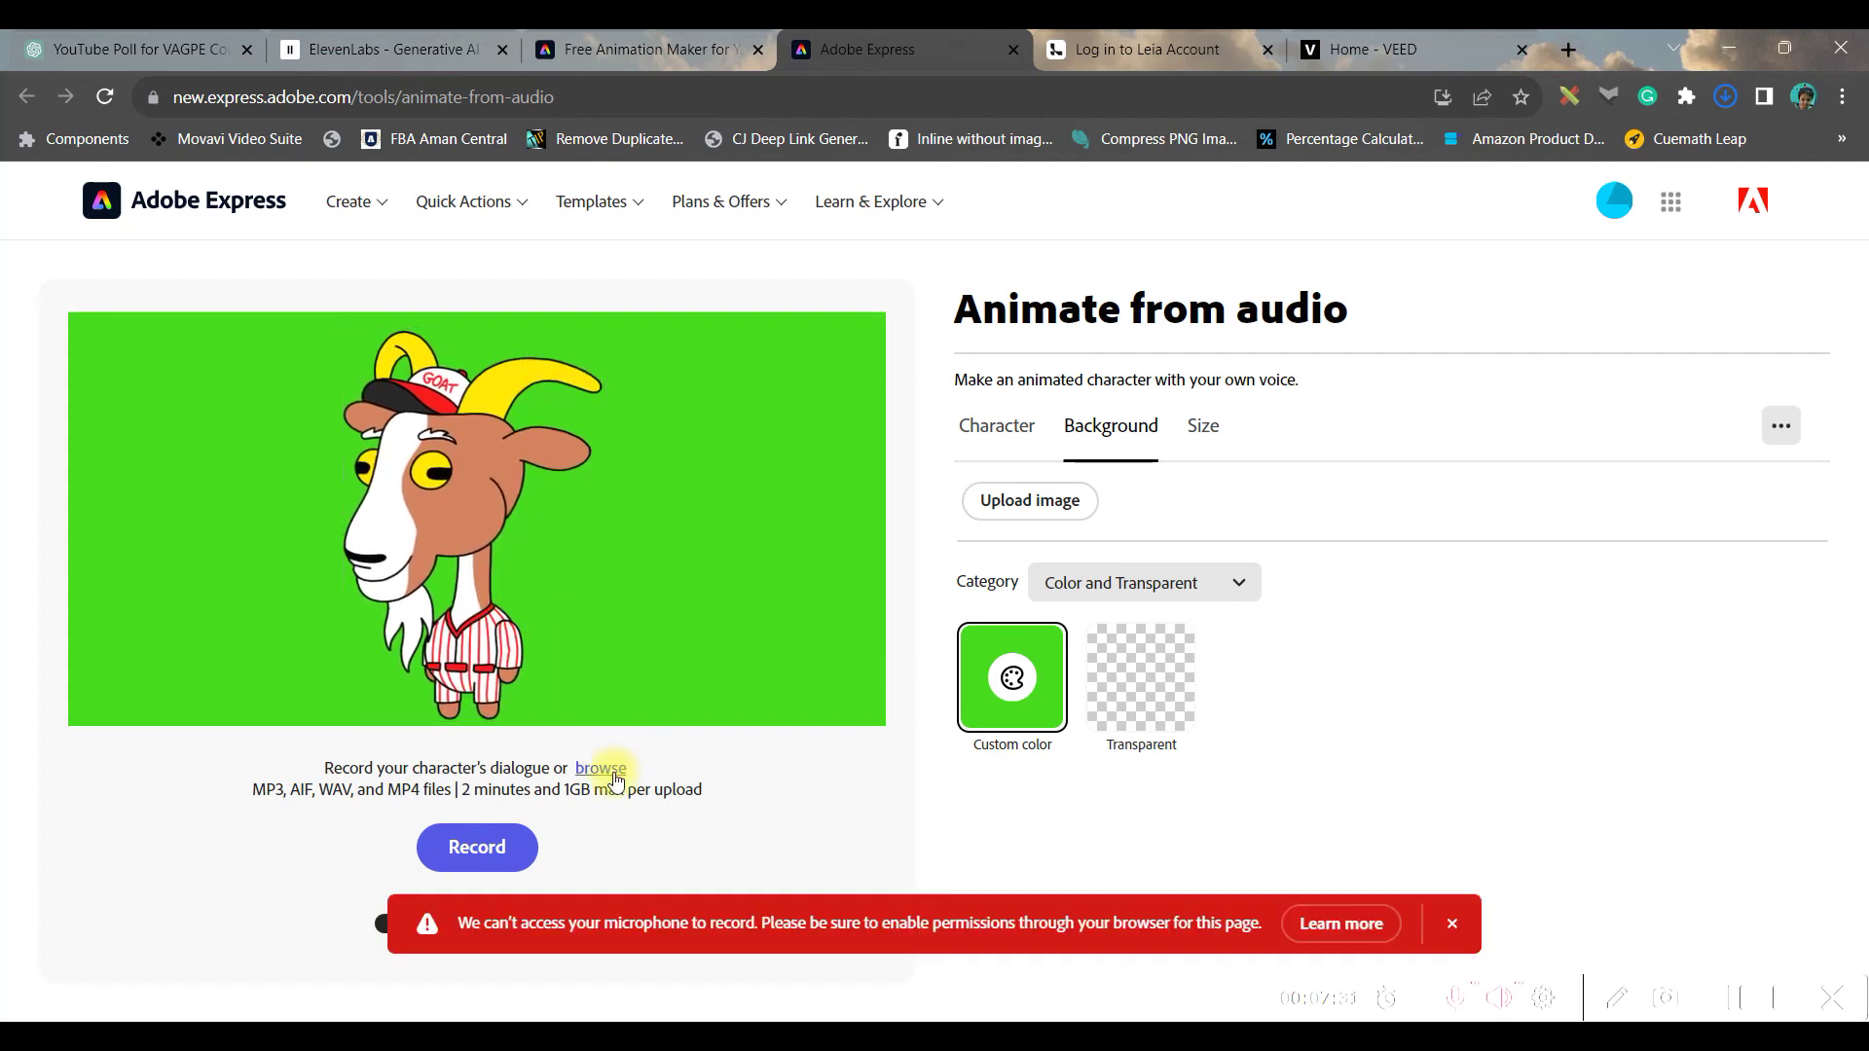
click(602, 769)
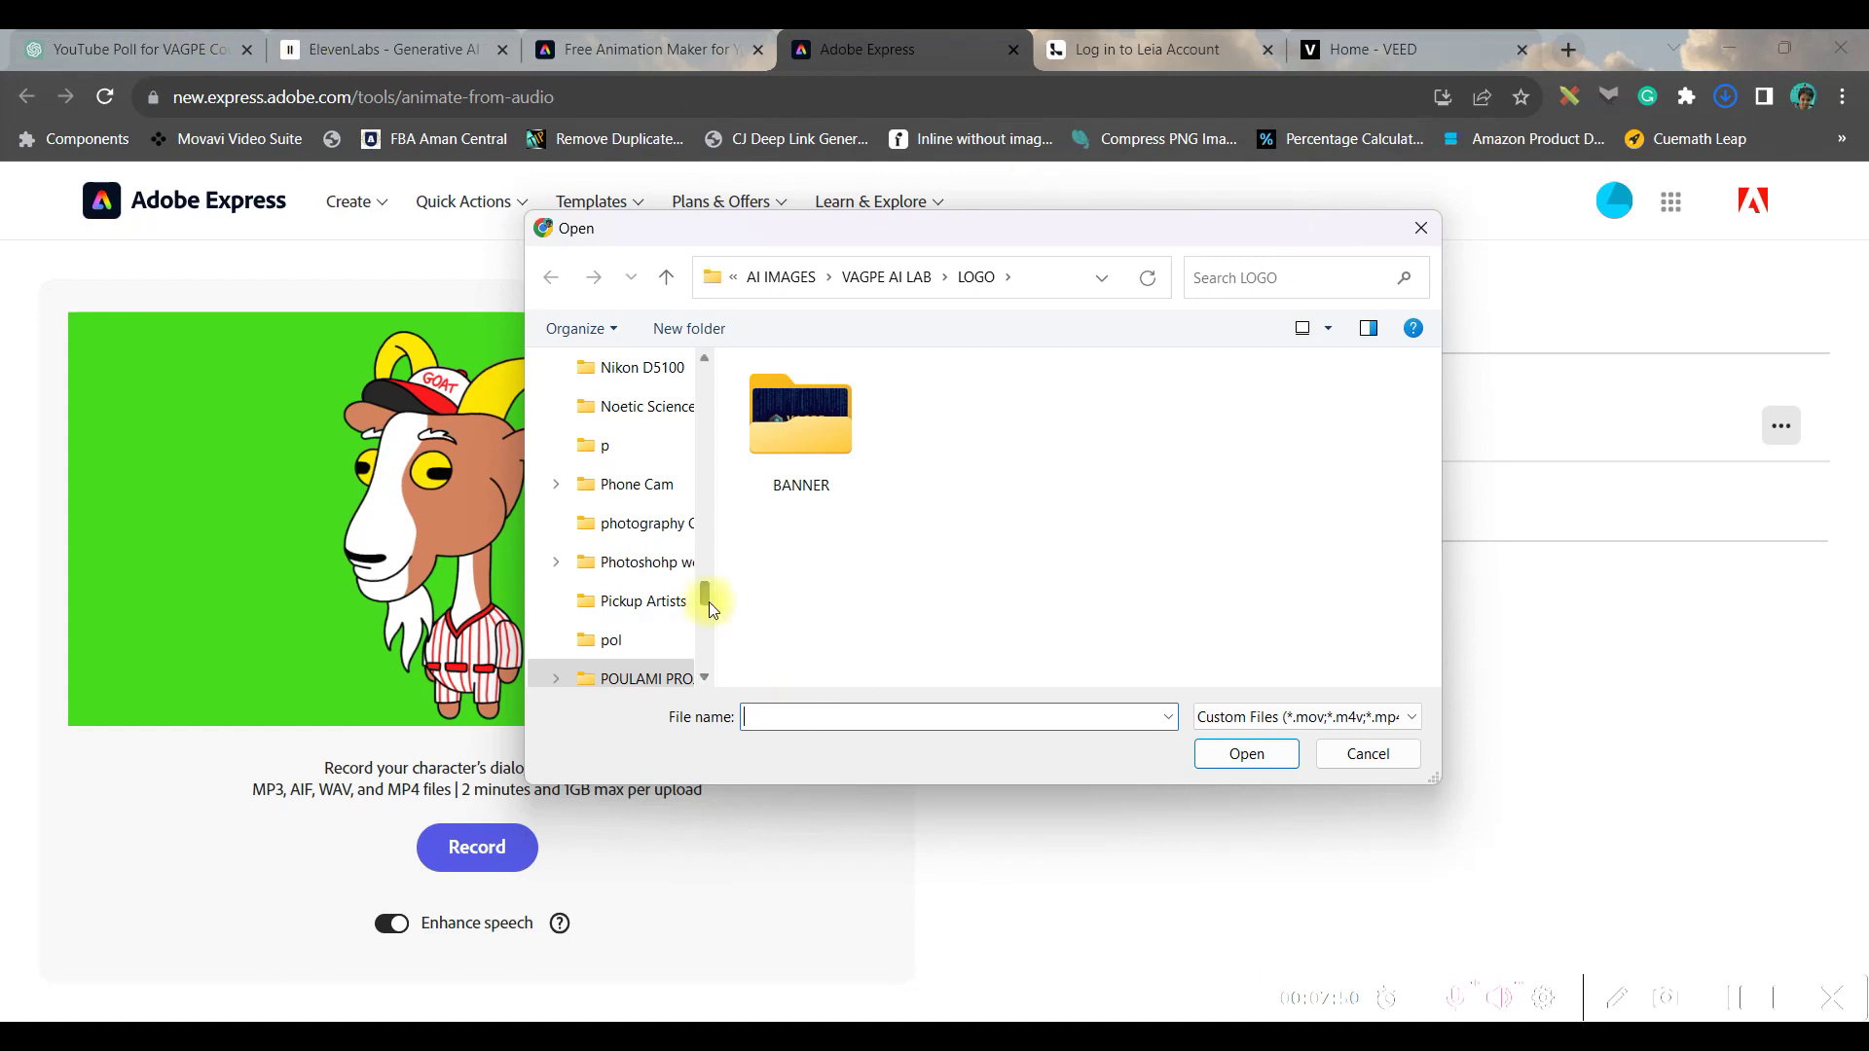
drag(708, 601, 697, 383)
click(668, 522)
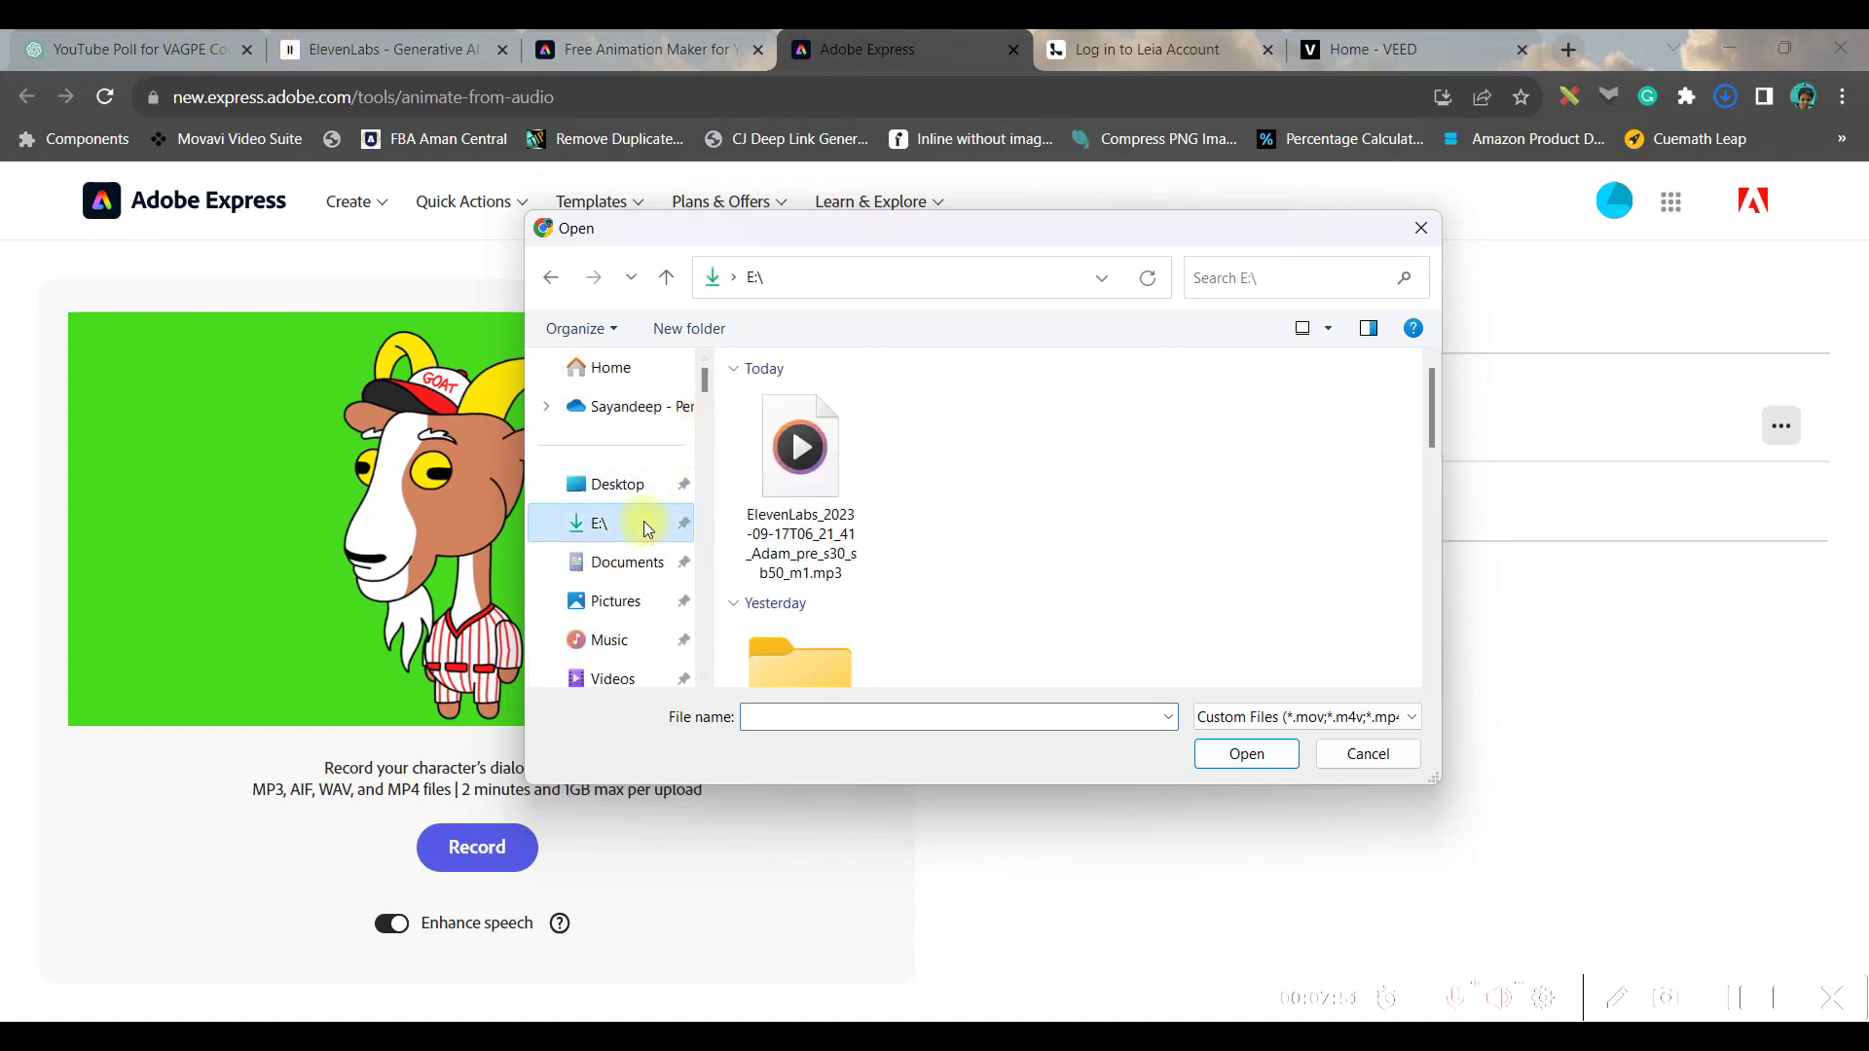
click(814, 477)
Animate the goat from the voice-over and download the MP4.
click(1248, 756)
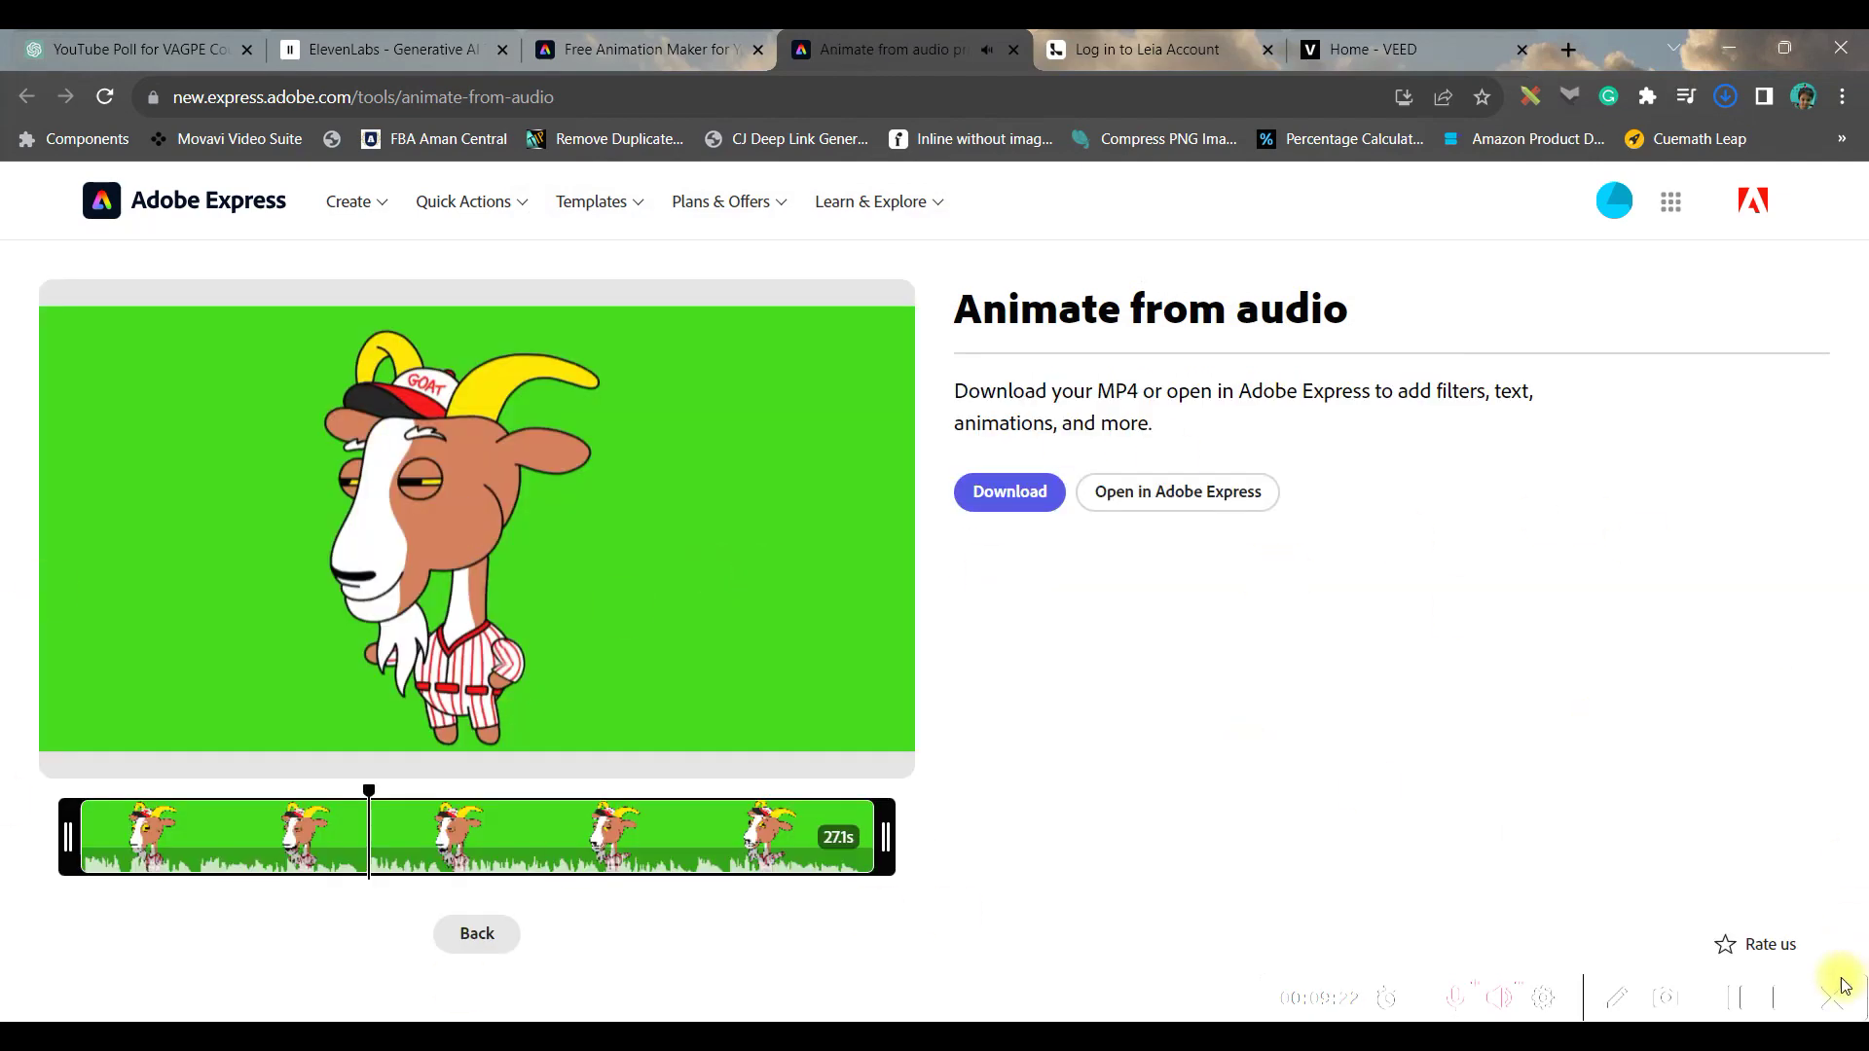
click(991, 498)
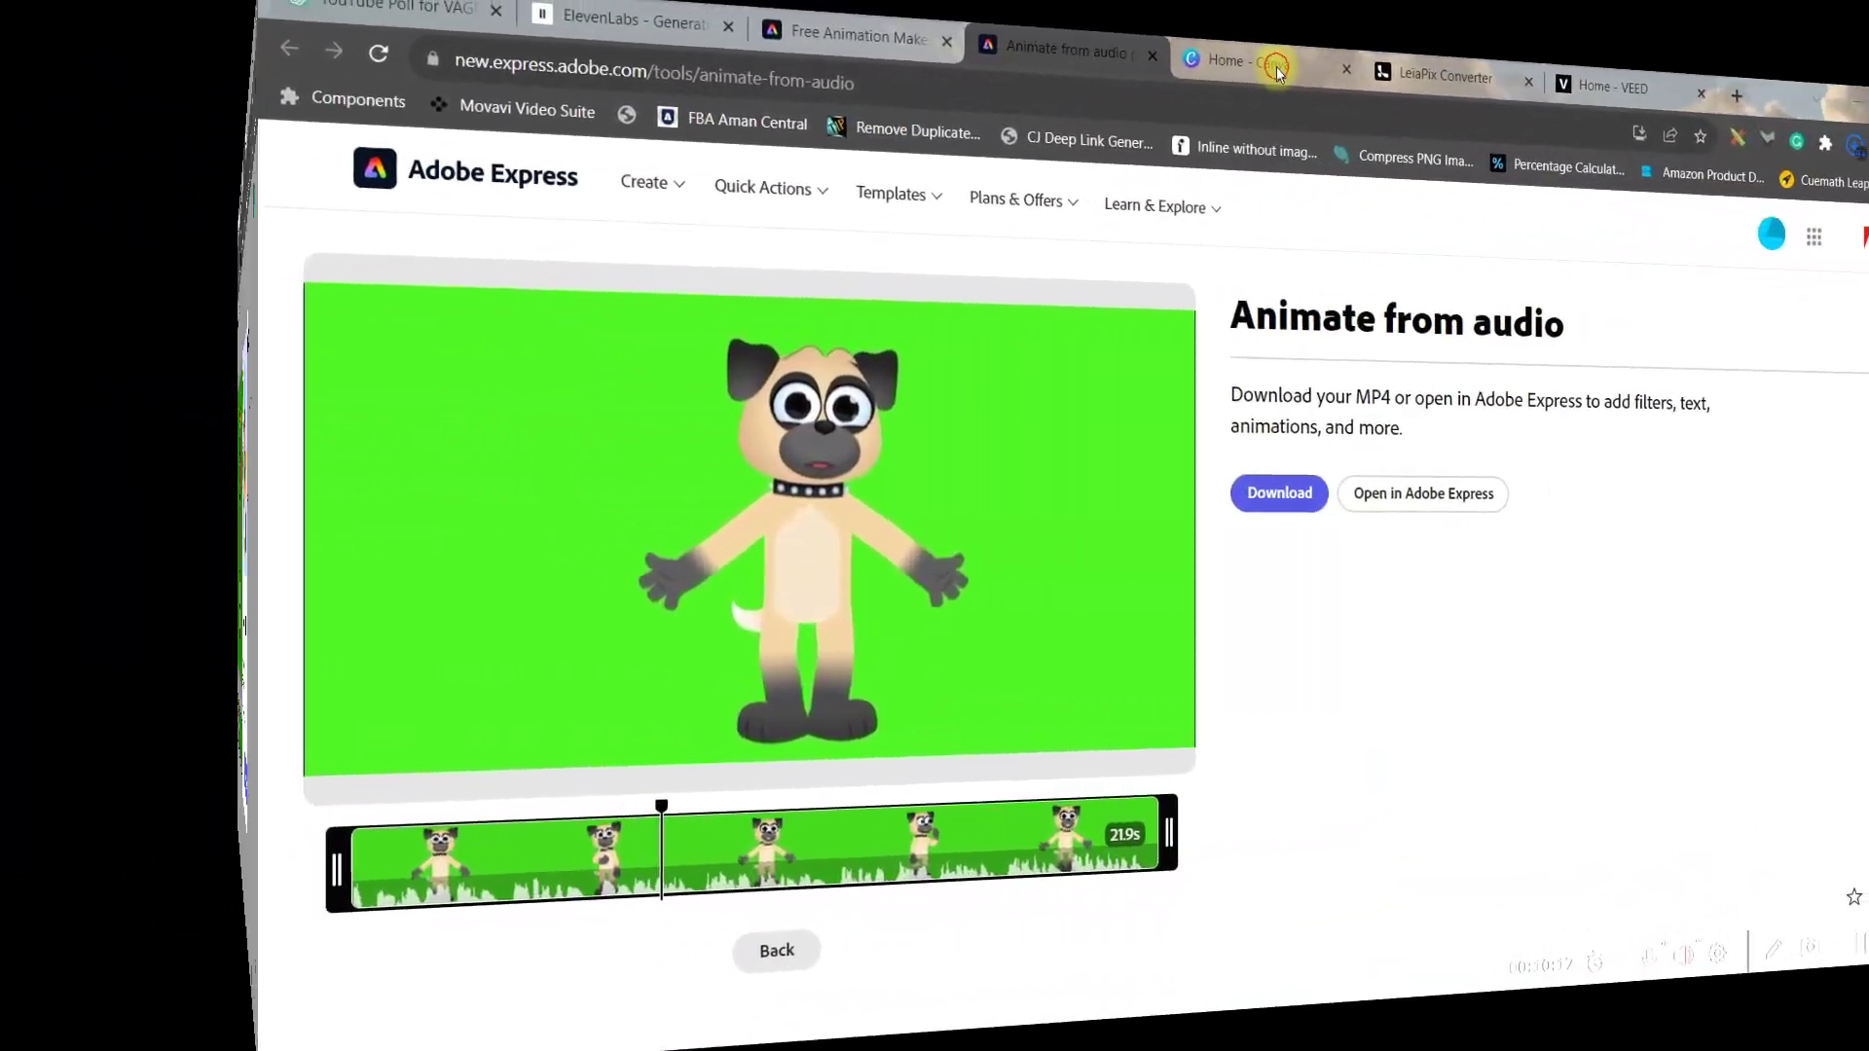
click(1007, 50)
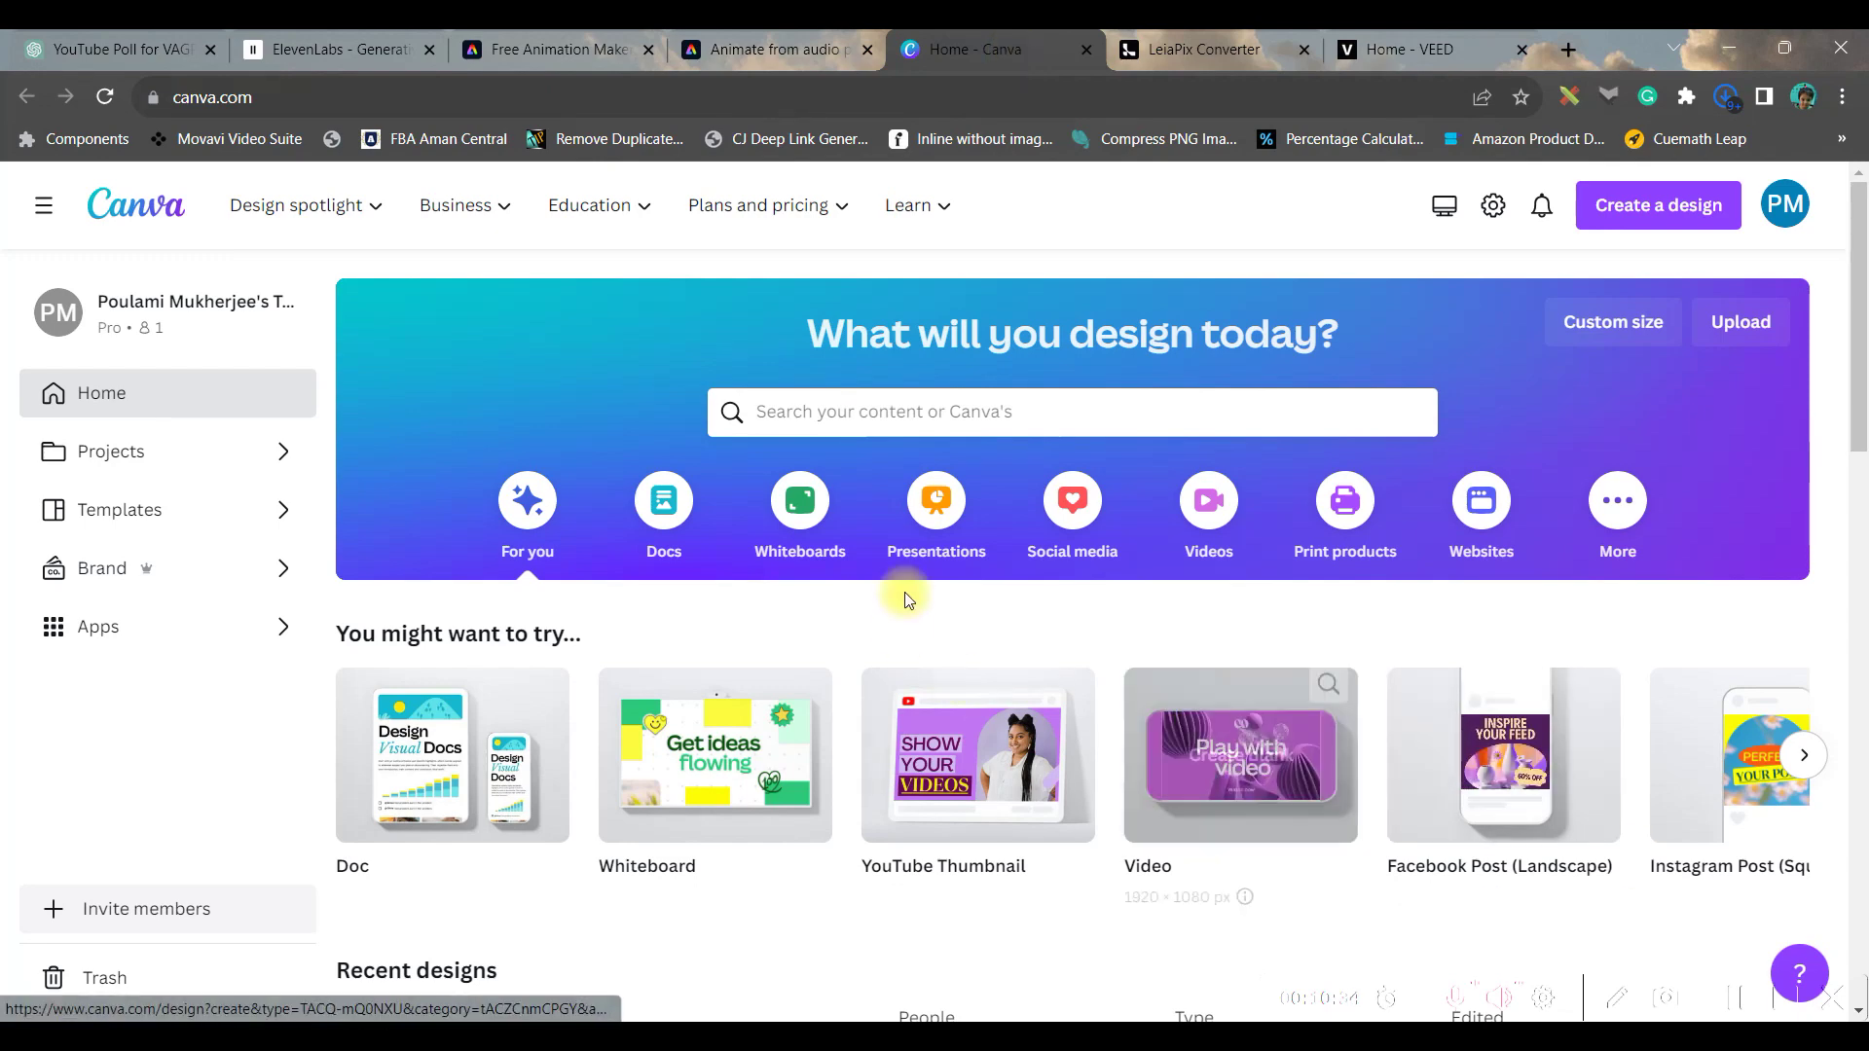
Search Canva for 'youtube video' and create a blank YouTube video design.
click(1097, 412)
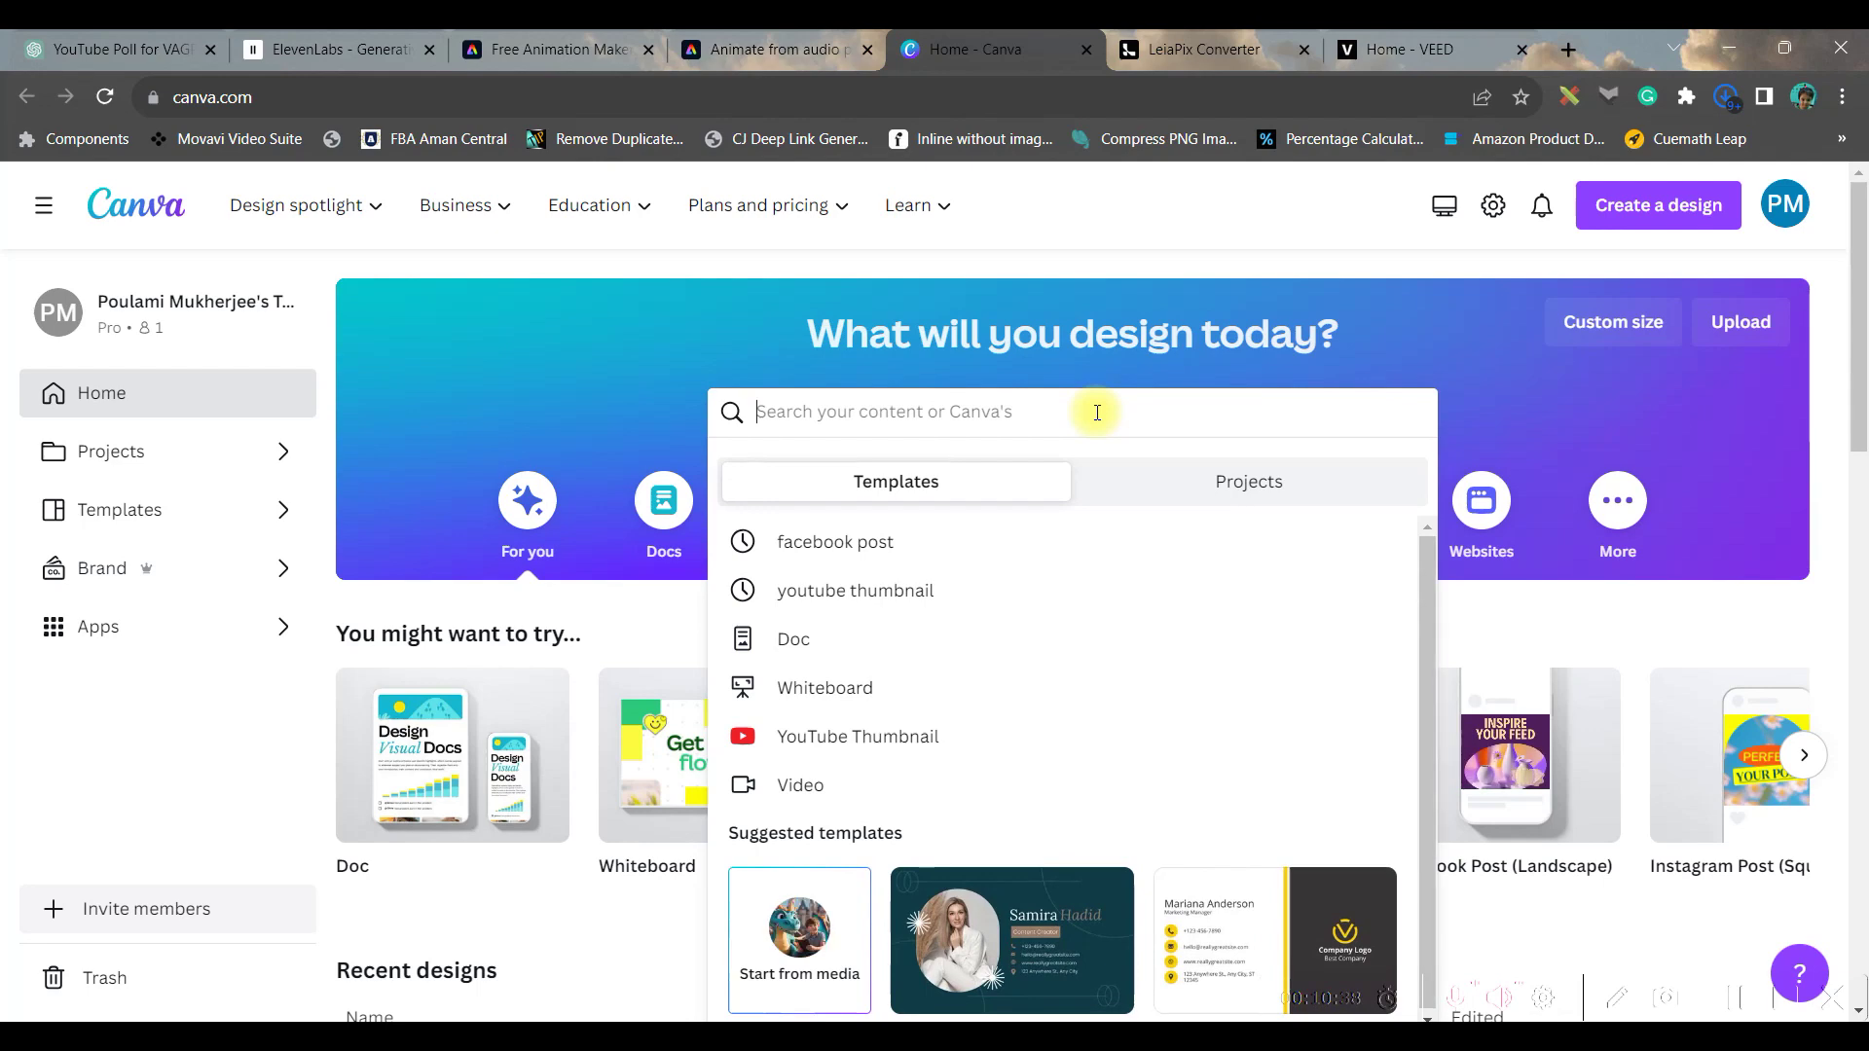
text(youtube video)
key(Return)
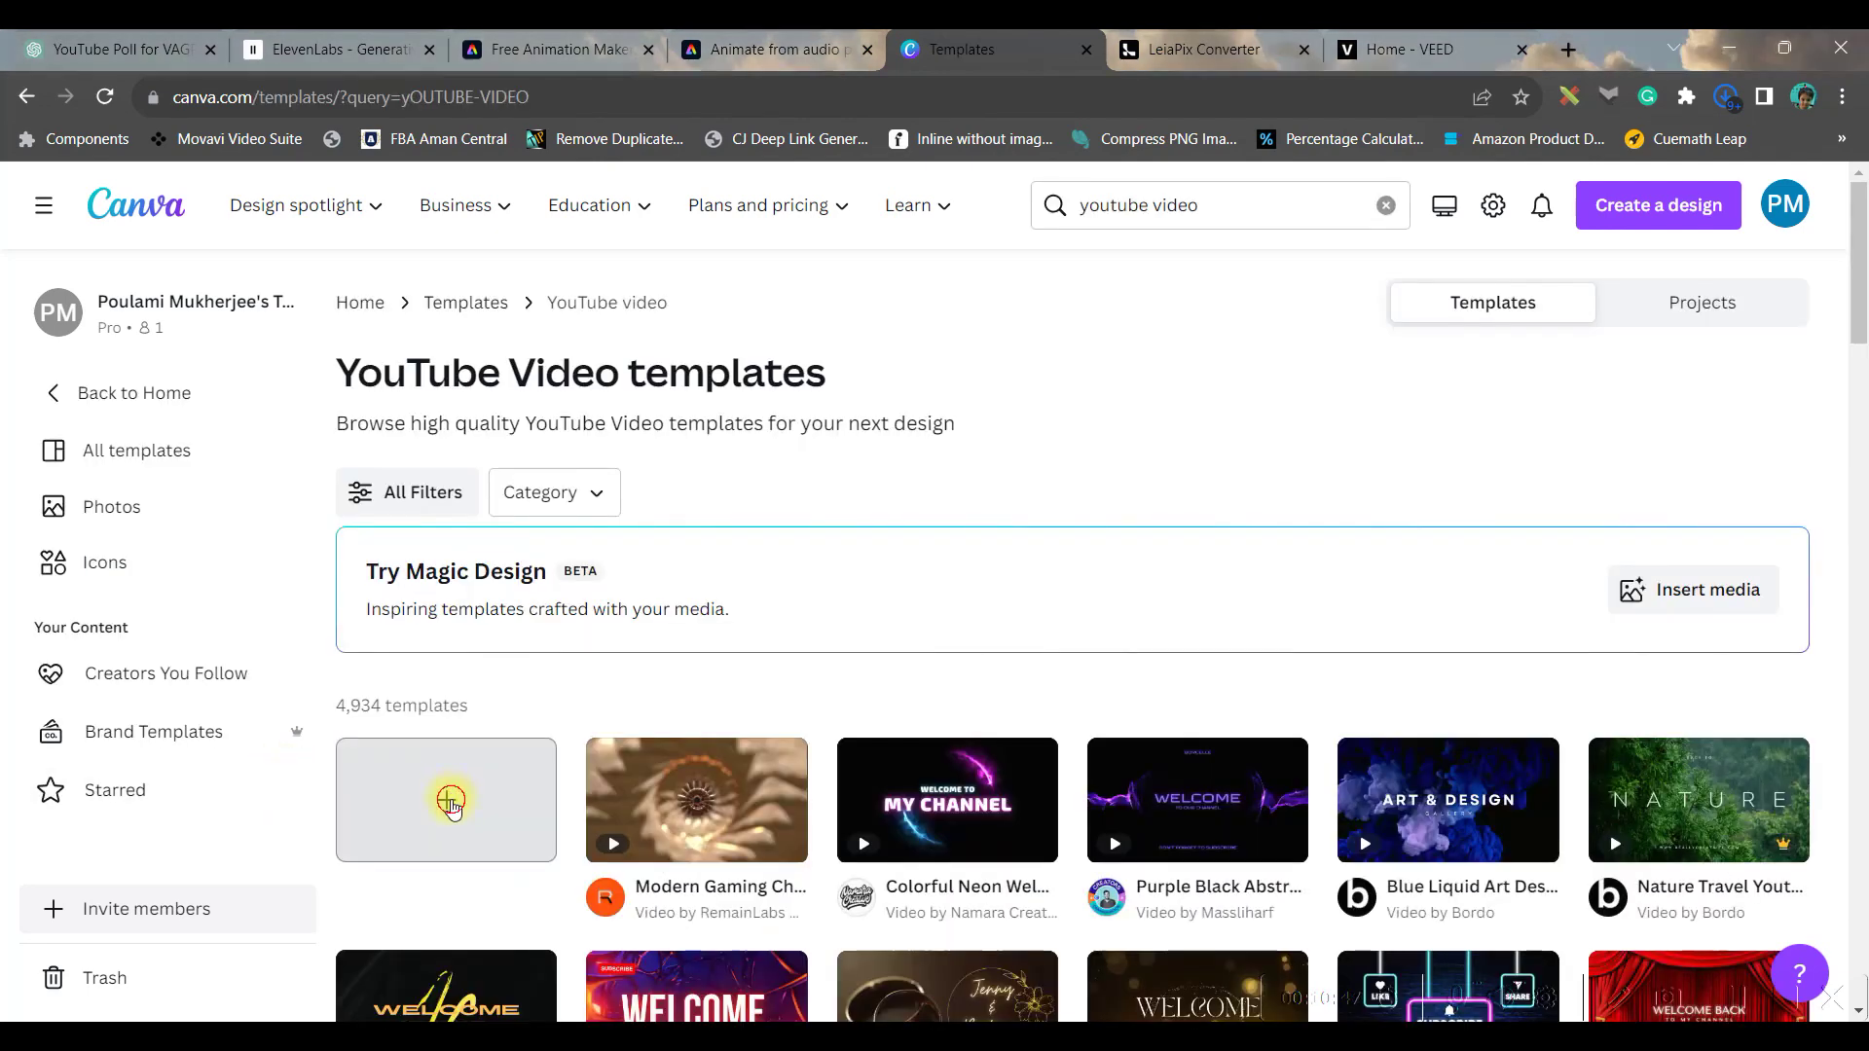
click(447, 793)
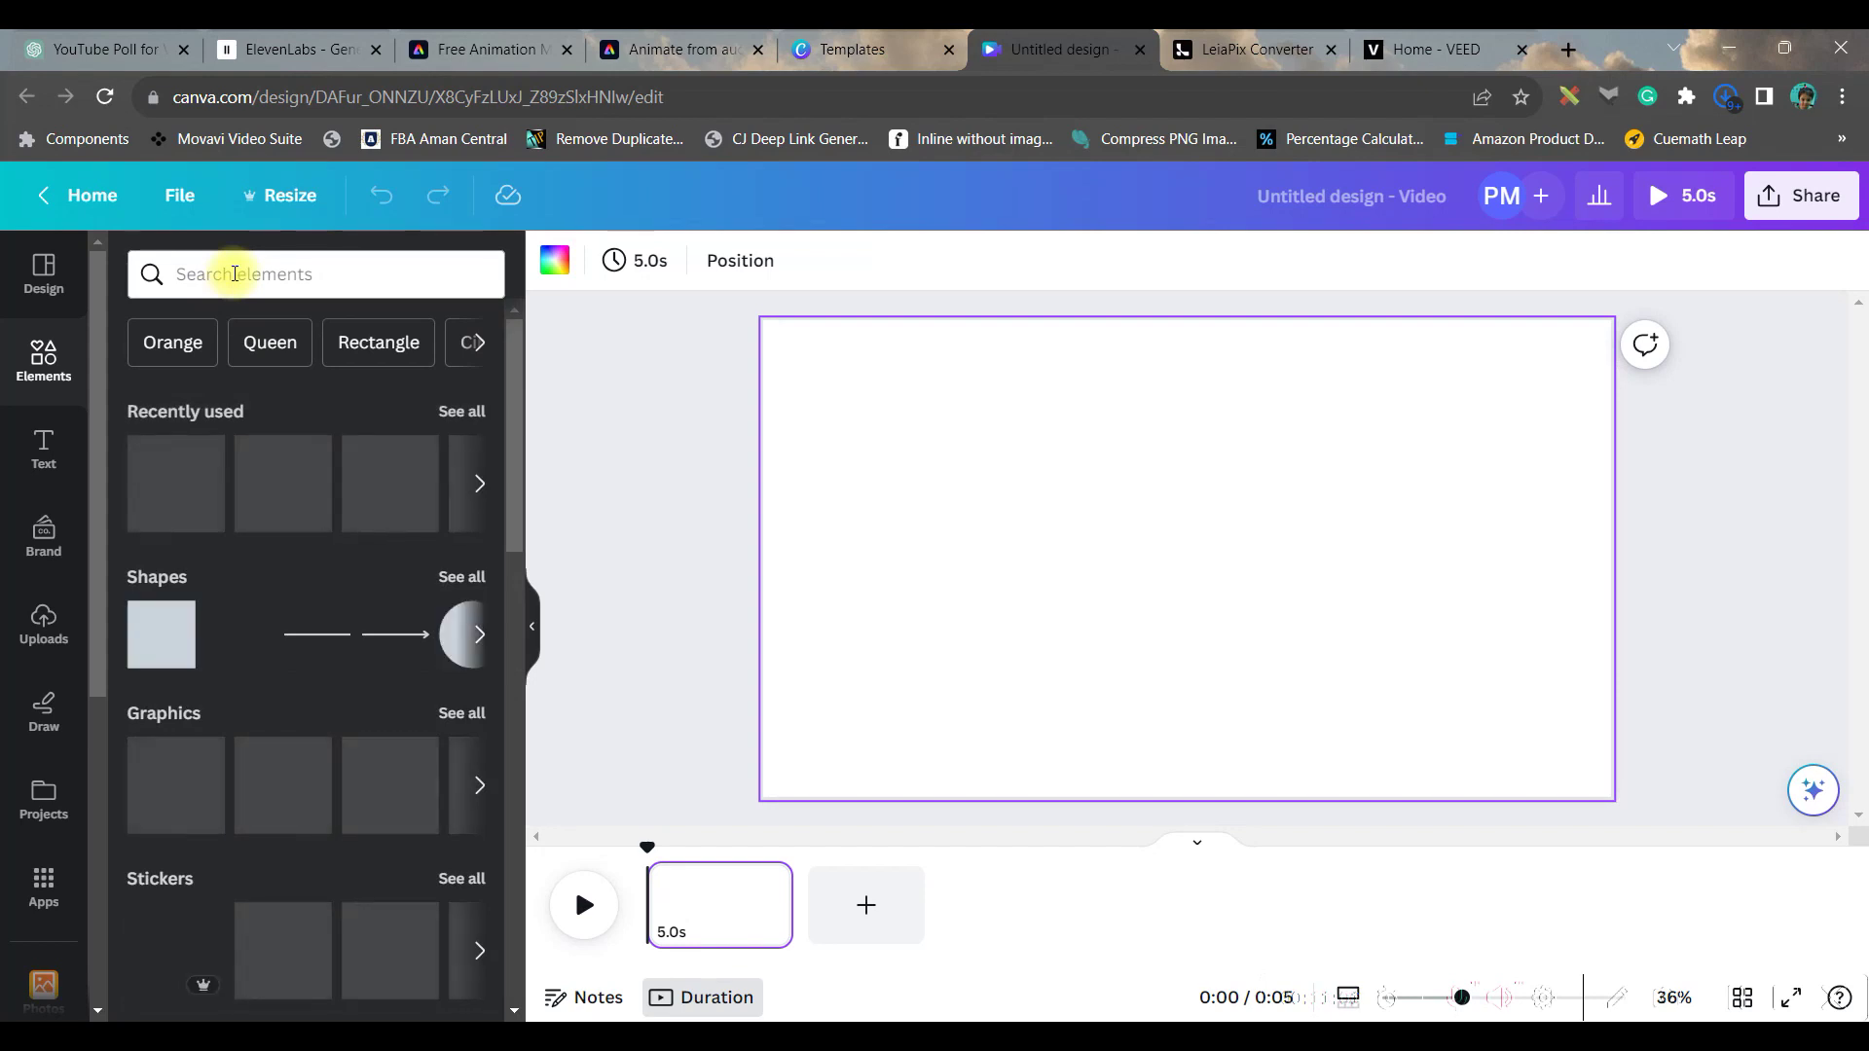
Search Elements graphics for cartoon farm scenes and add the red-barn farm graphic.
click(234, 274)
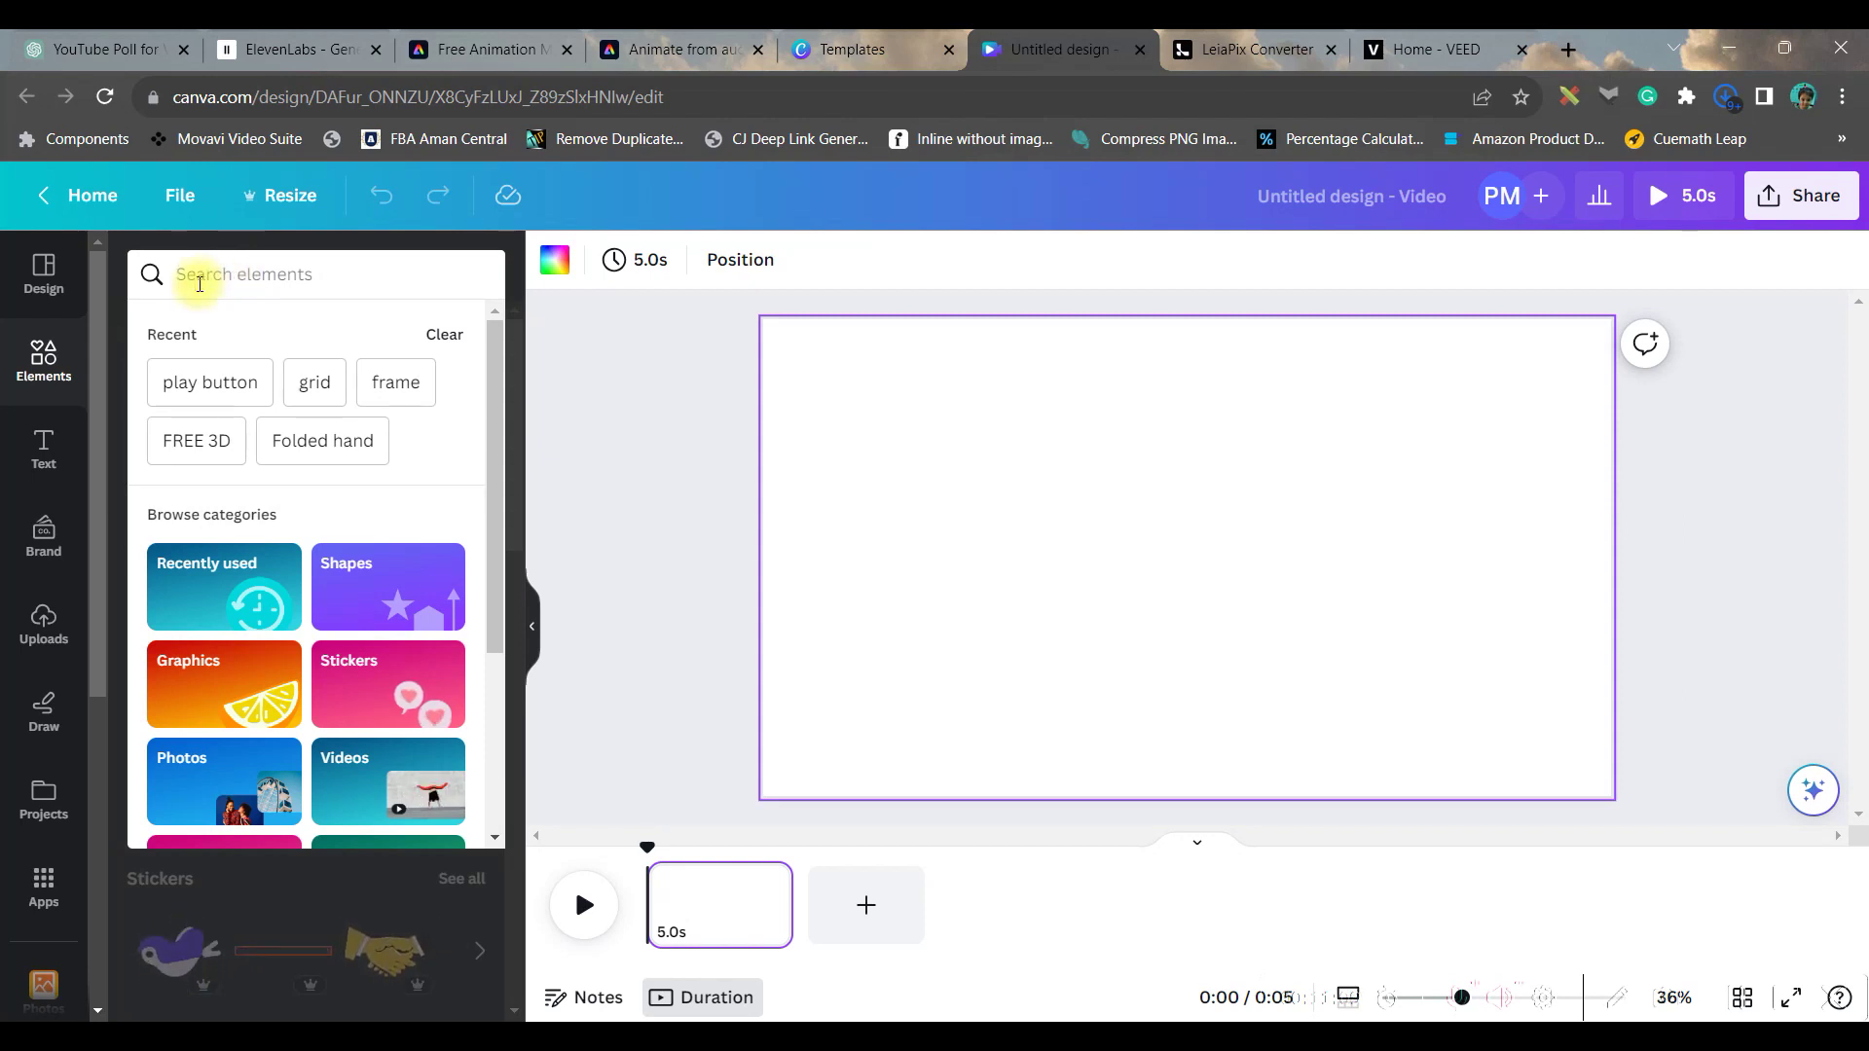
text(caFarm)
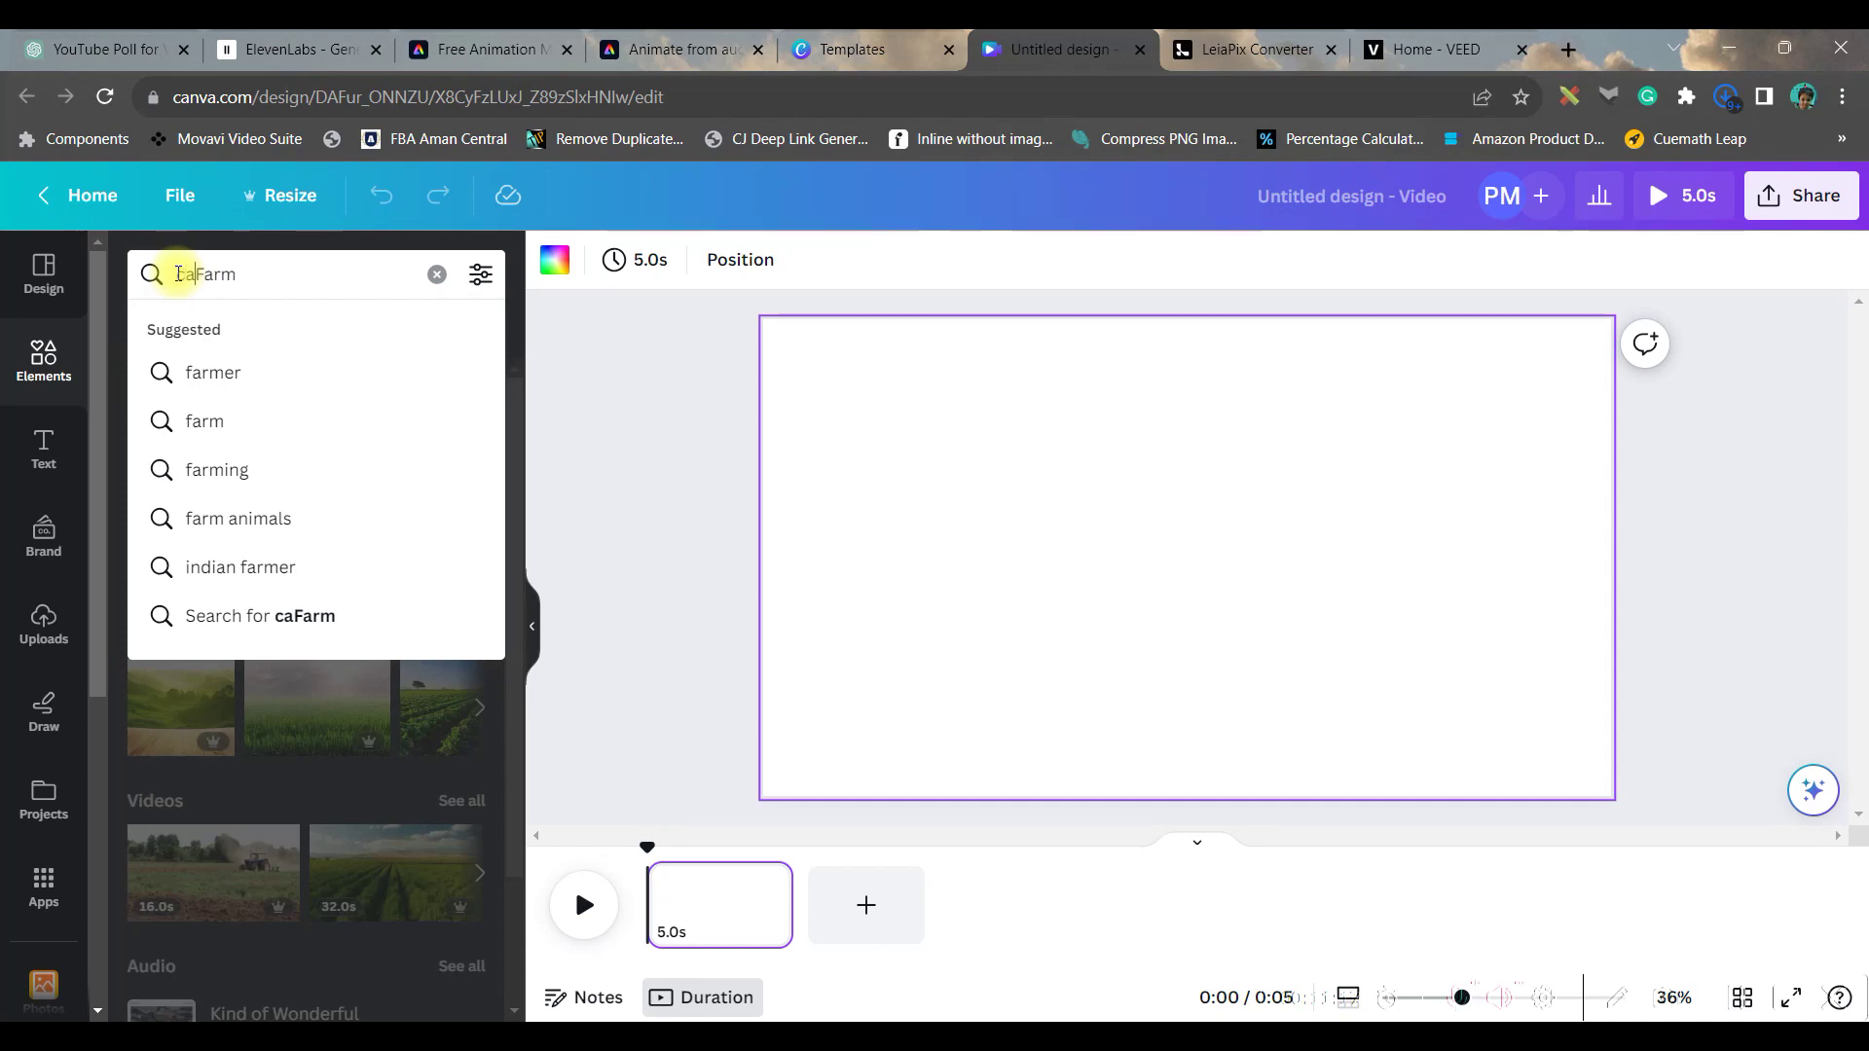
text(rtoon)
key(Return)
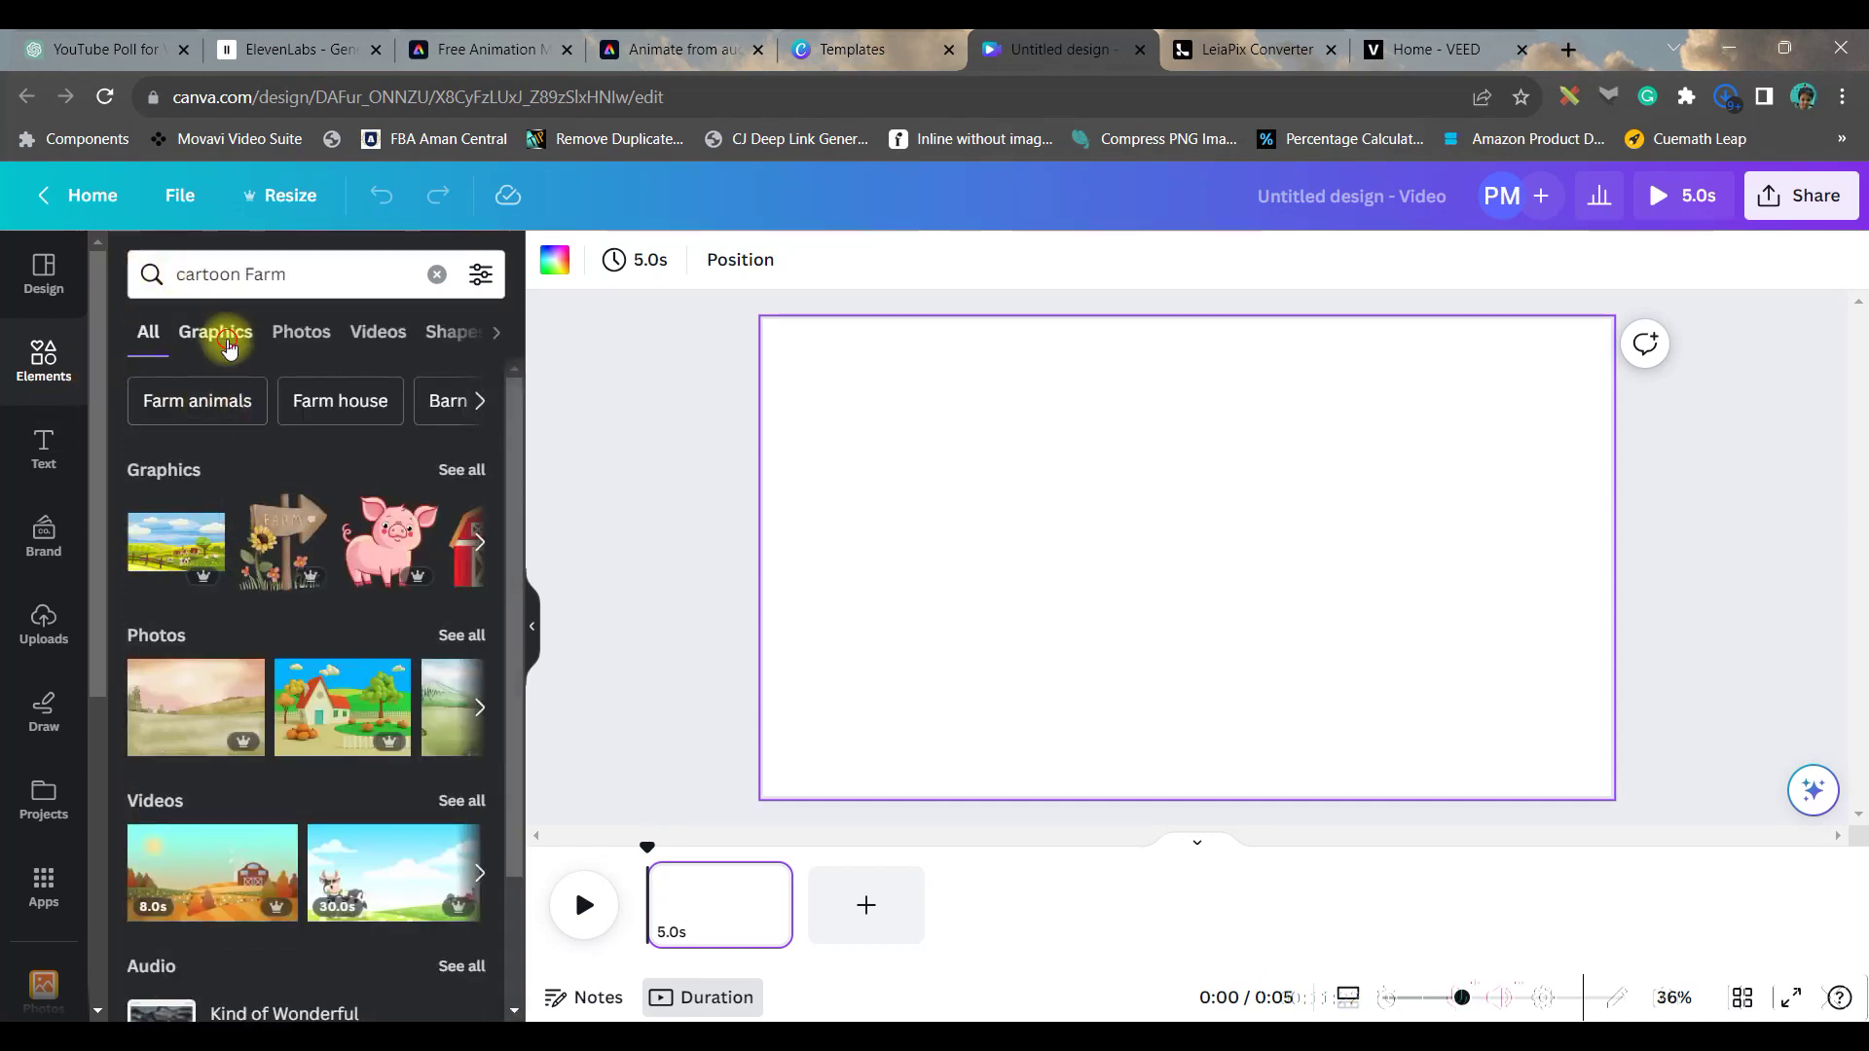
click(228, 347)
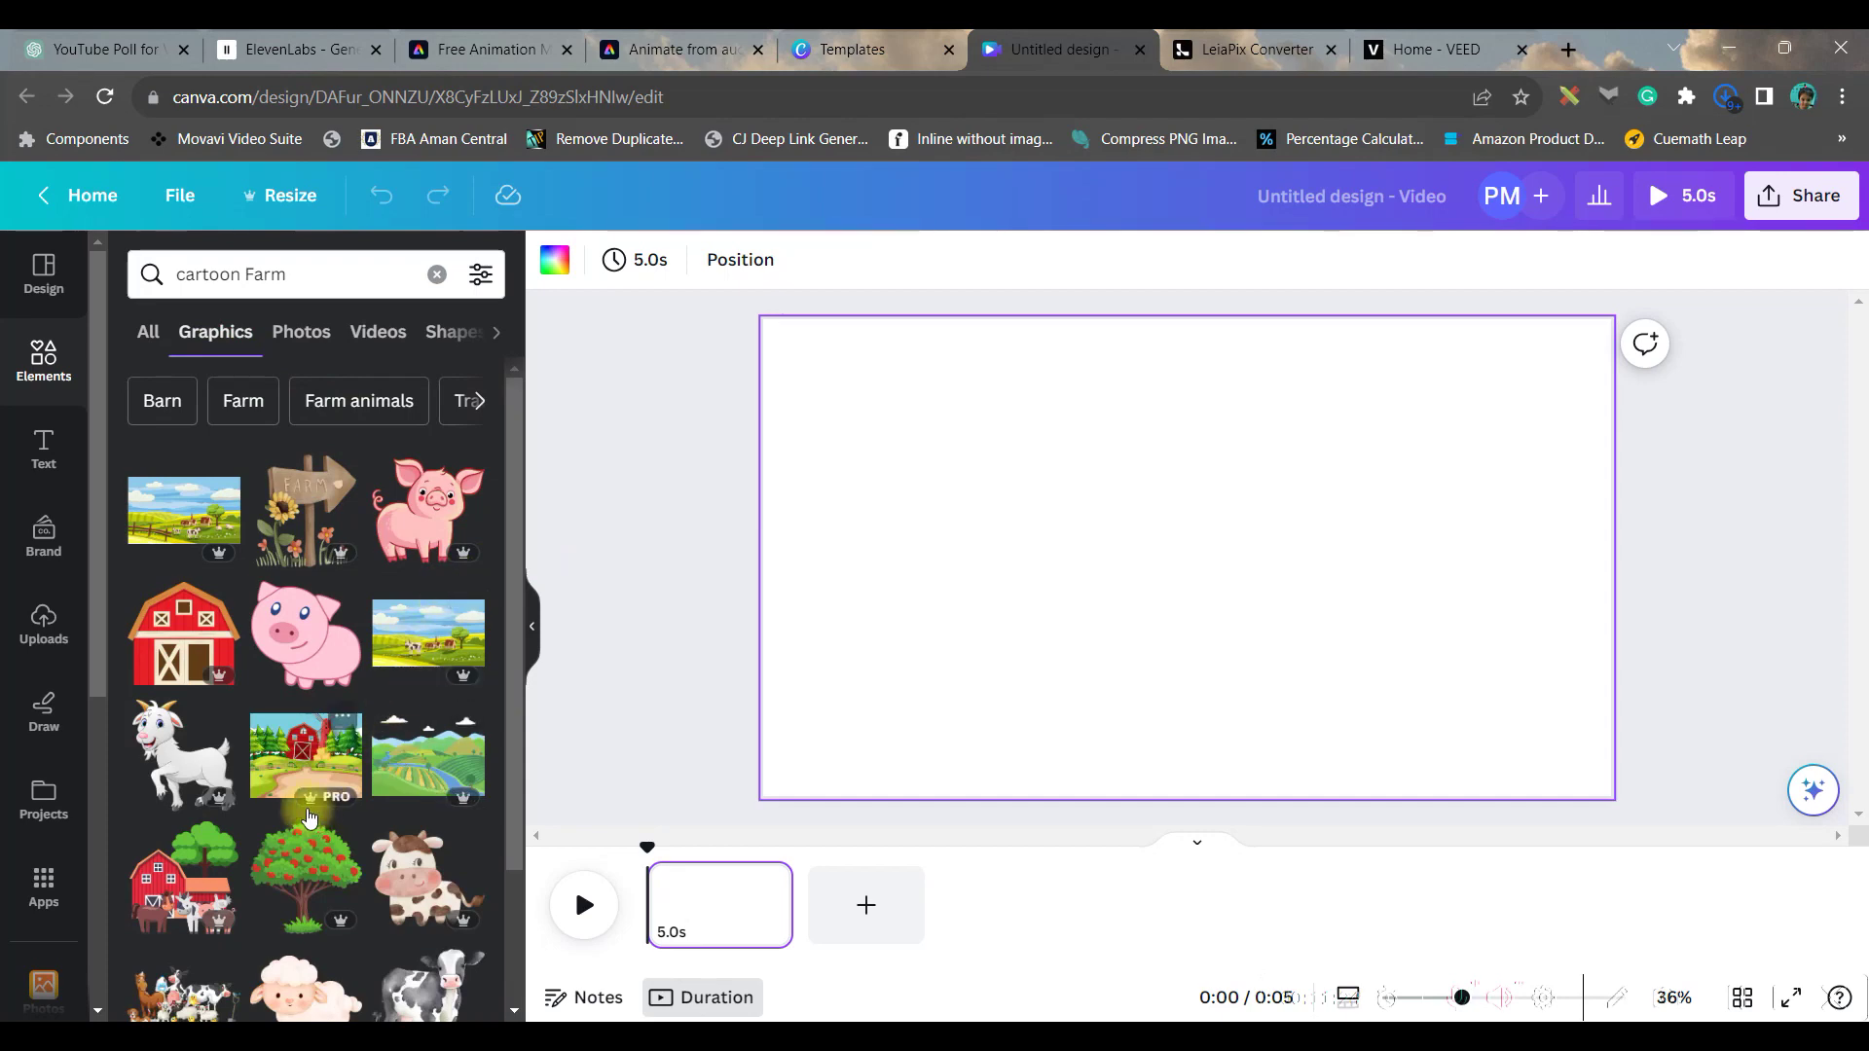
click(309, 813)
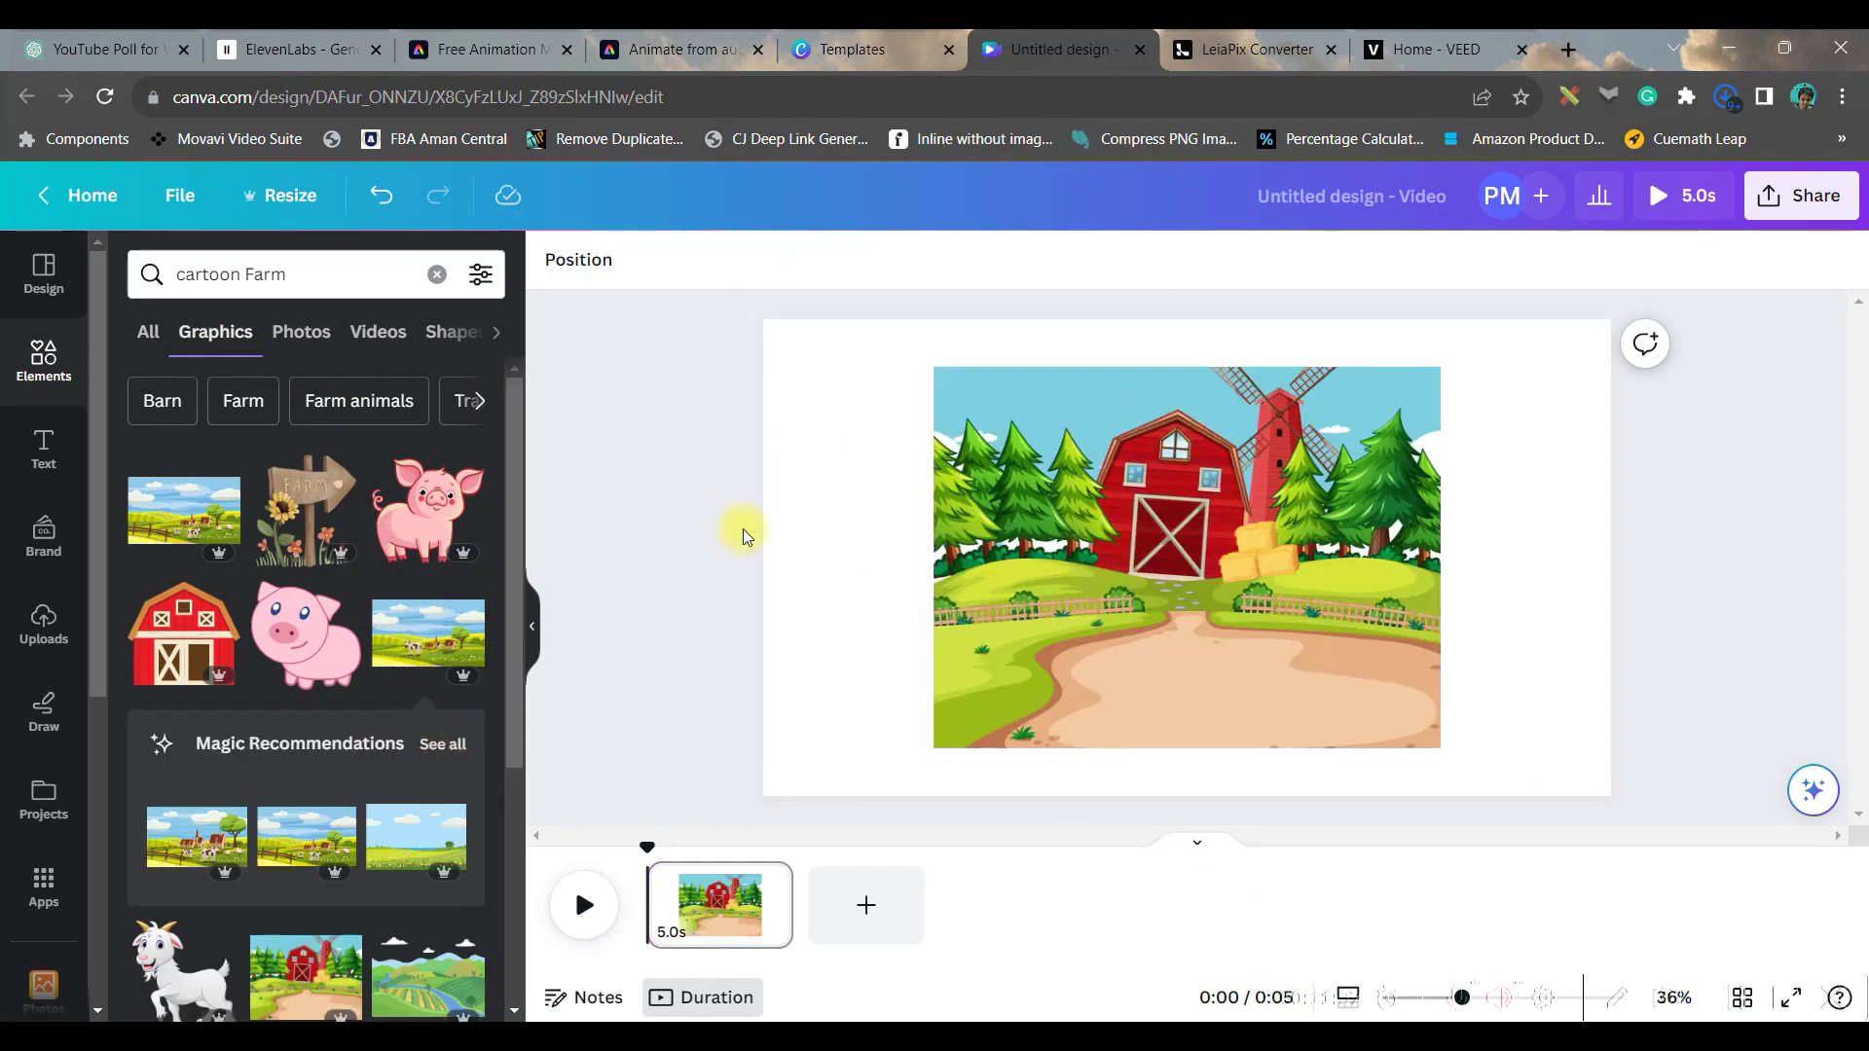
Add a similar meadow scene, enlarge it and set it as the page background.
click(450, 748)
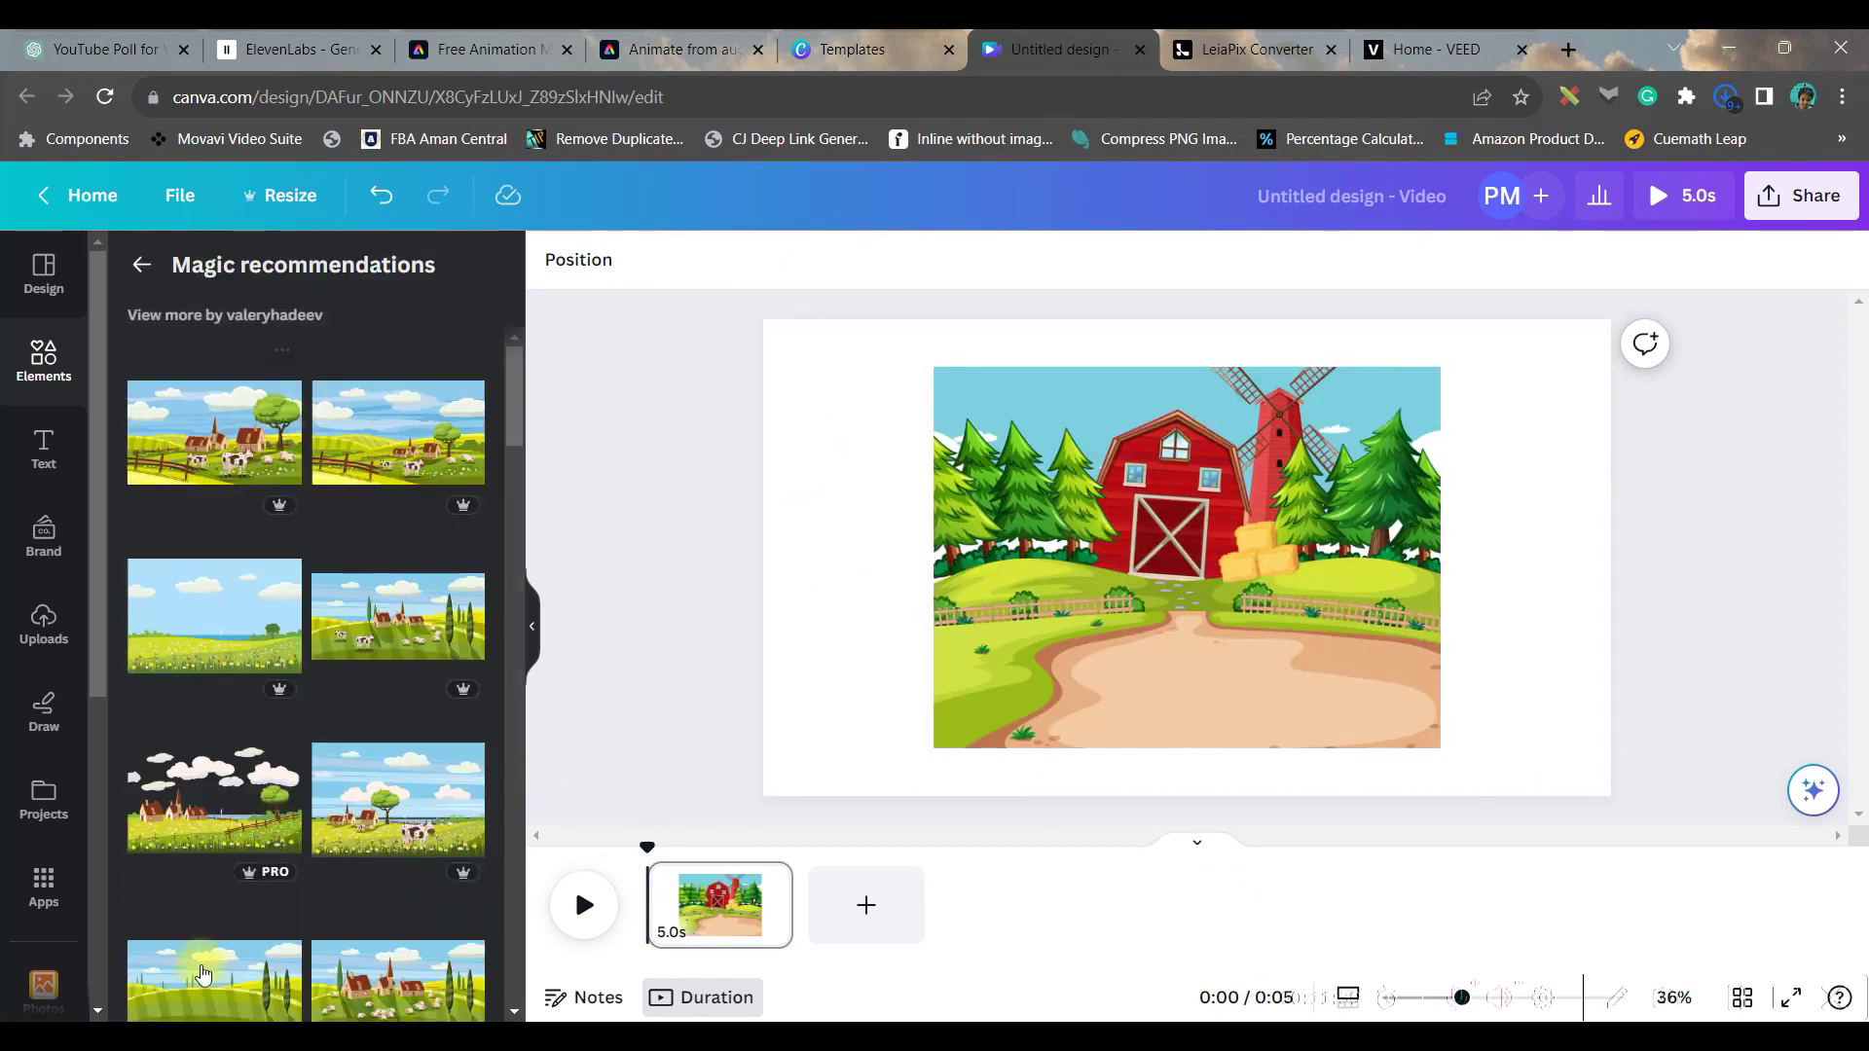
scroll(292, 740, down, 4)
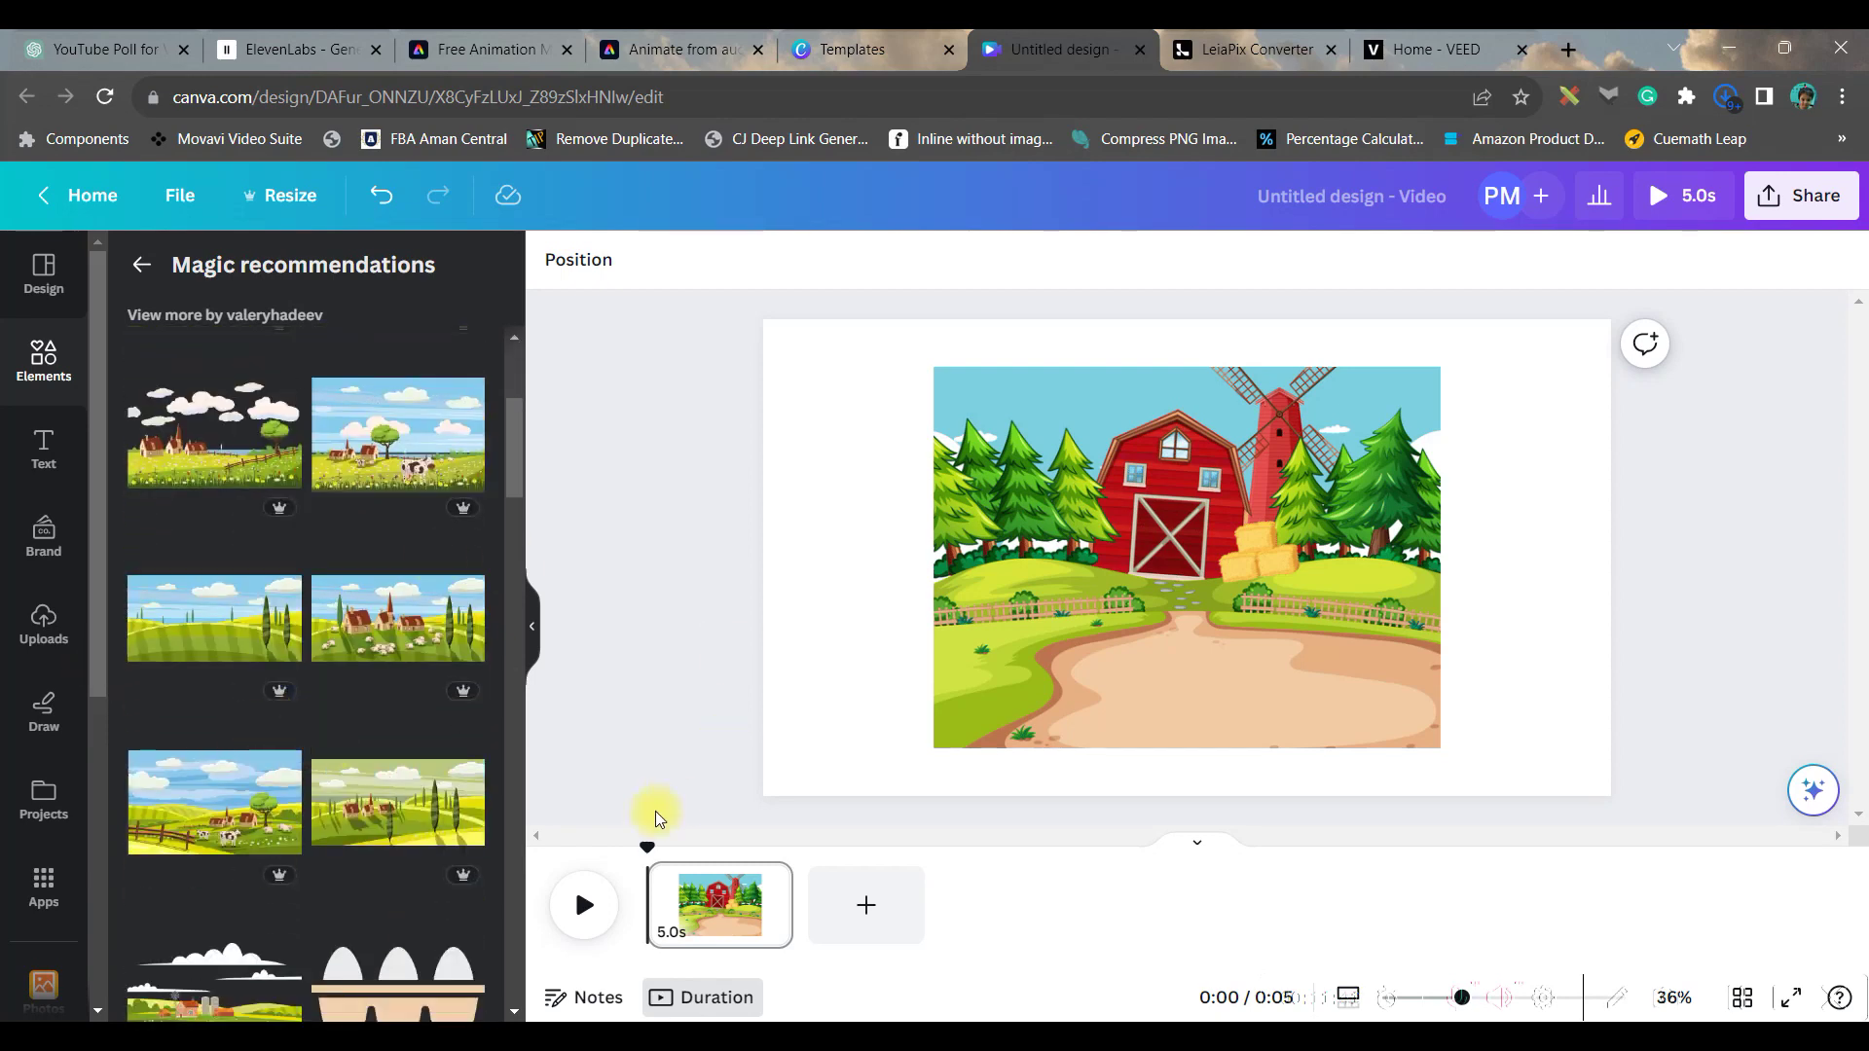
click(214, 615)
drag(1369, 673, 1091, 532)
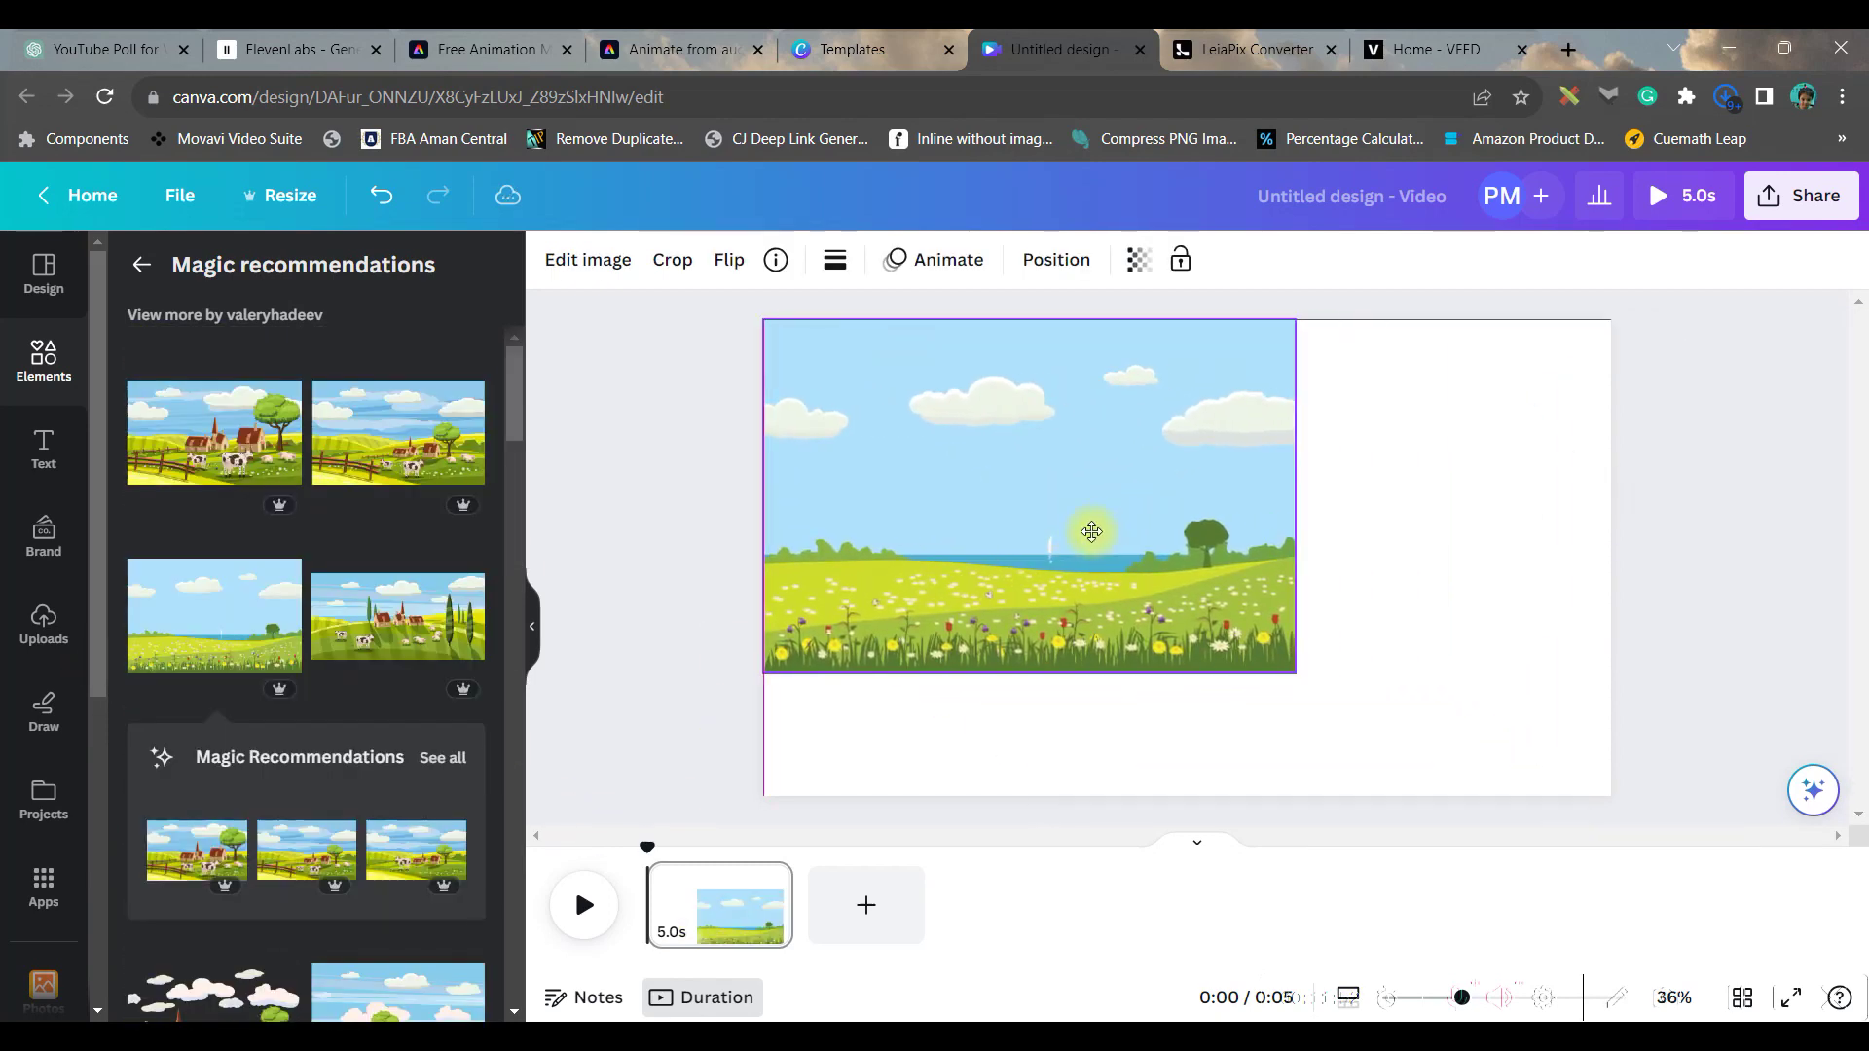
drag(1294, 669, 1453, 779)
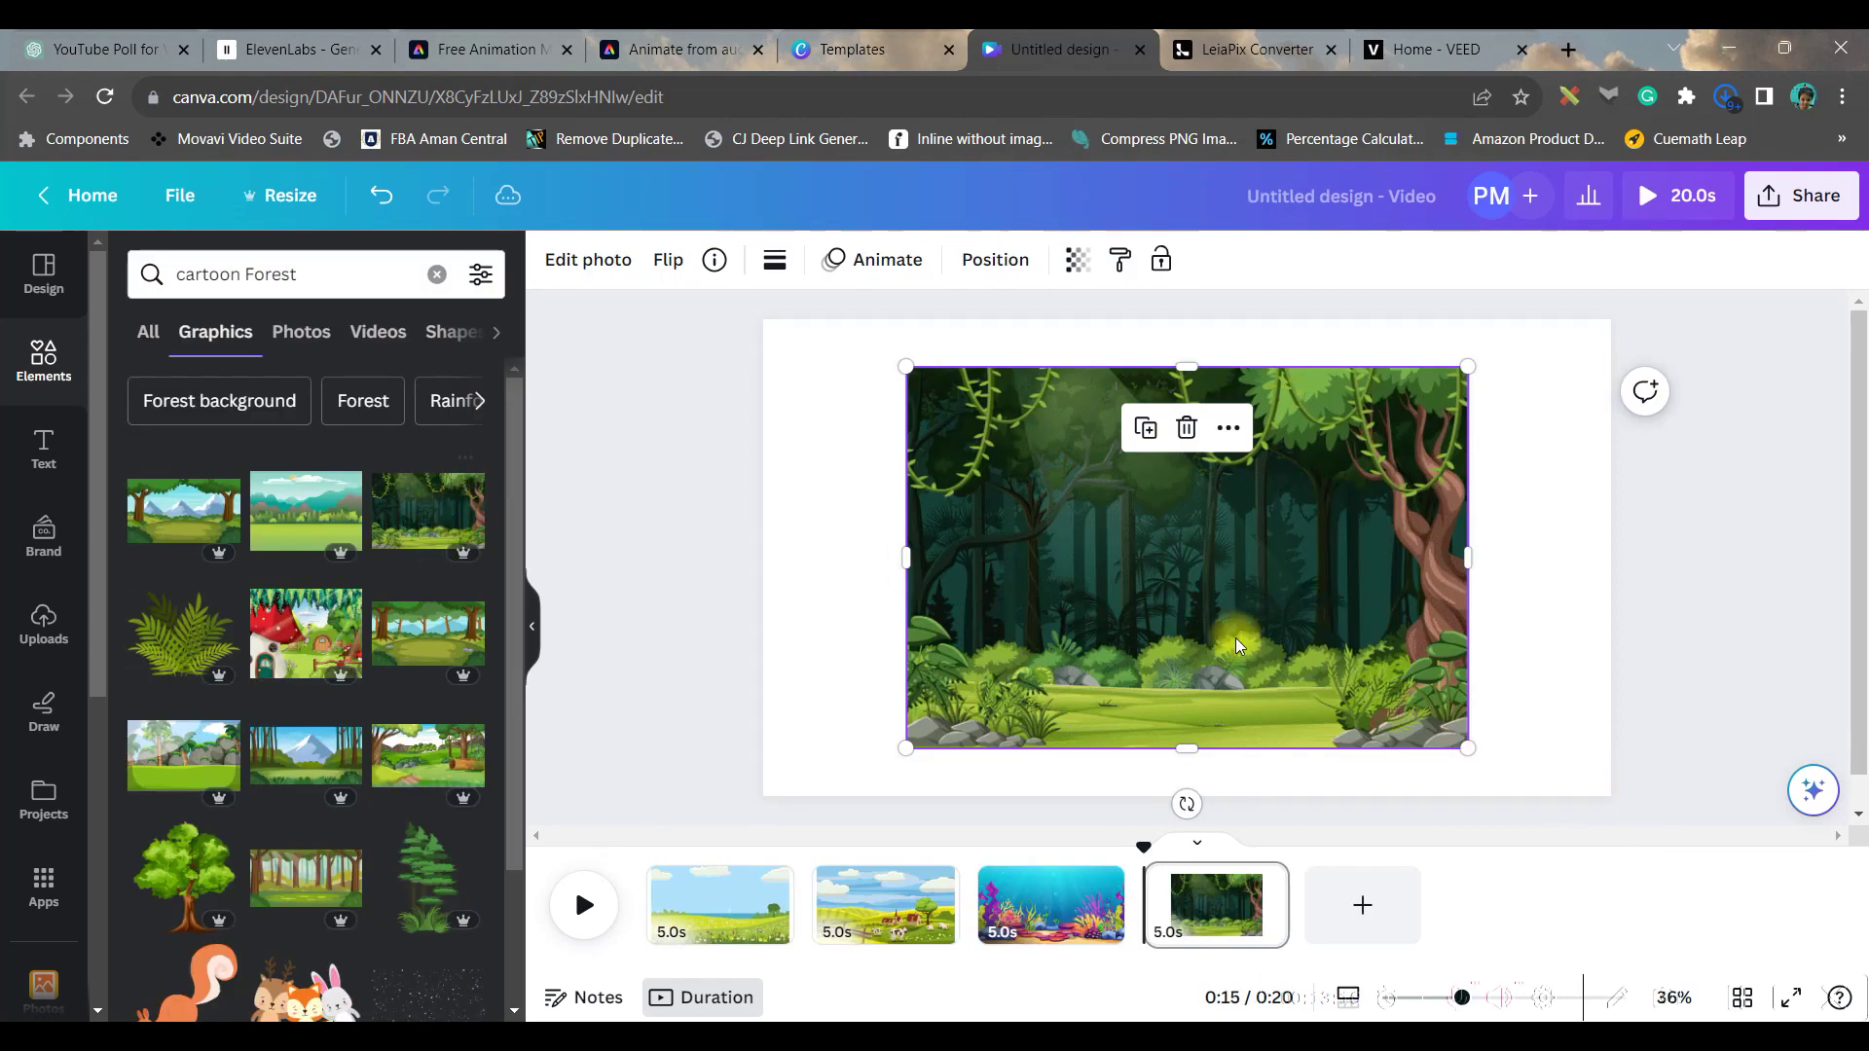
right_click(1256, 650)
click(1461, 925)
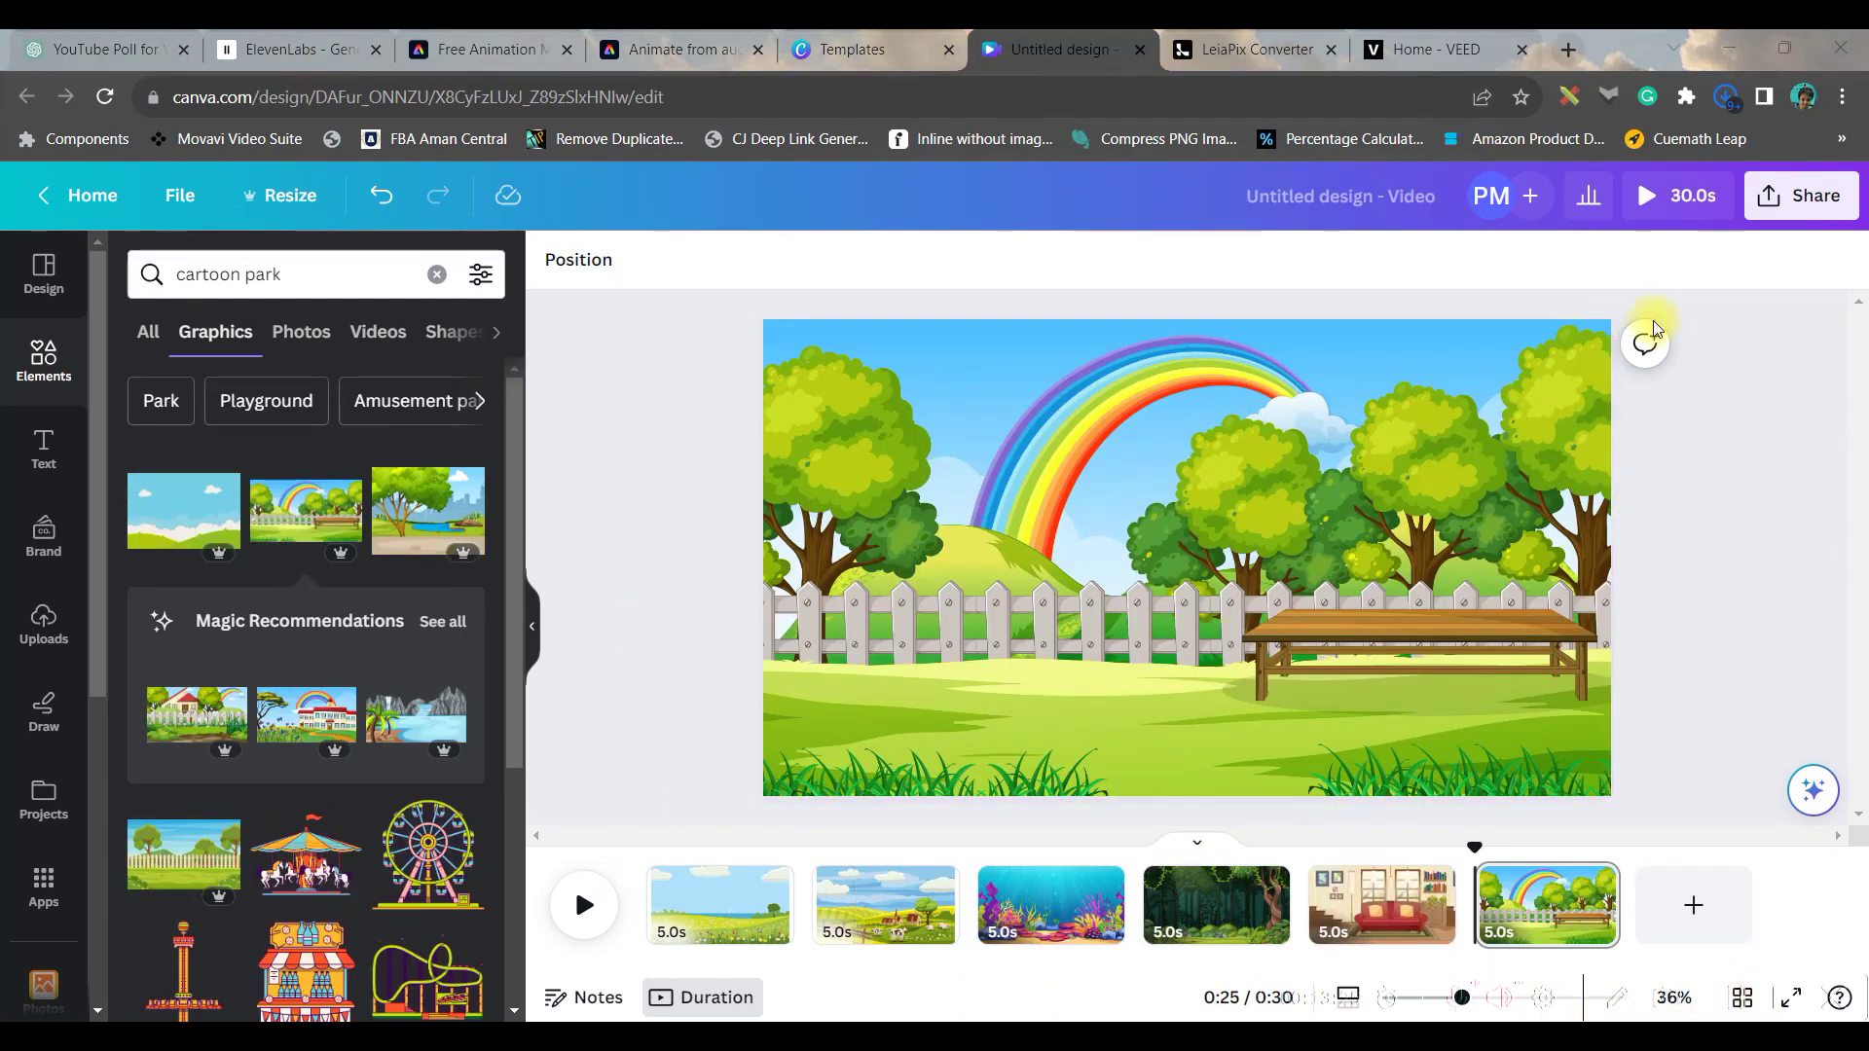
Set the Canva download to PNG file type with all 6 pages selected.
click(1802, 196)
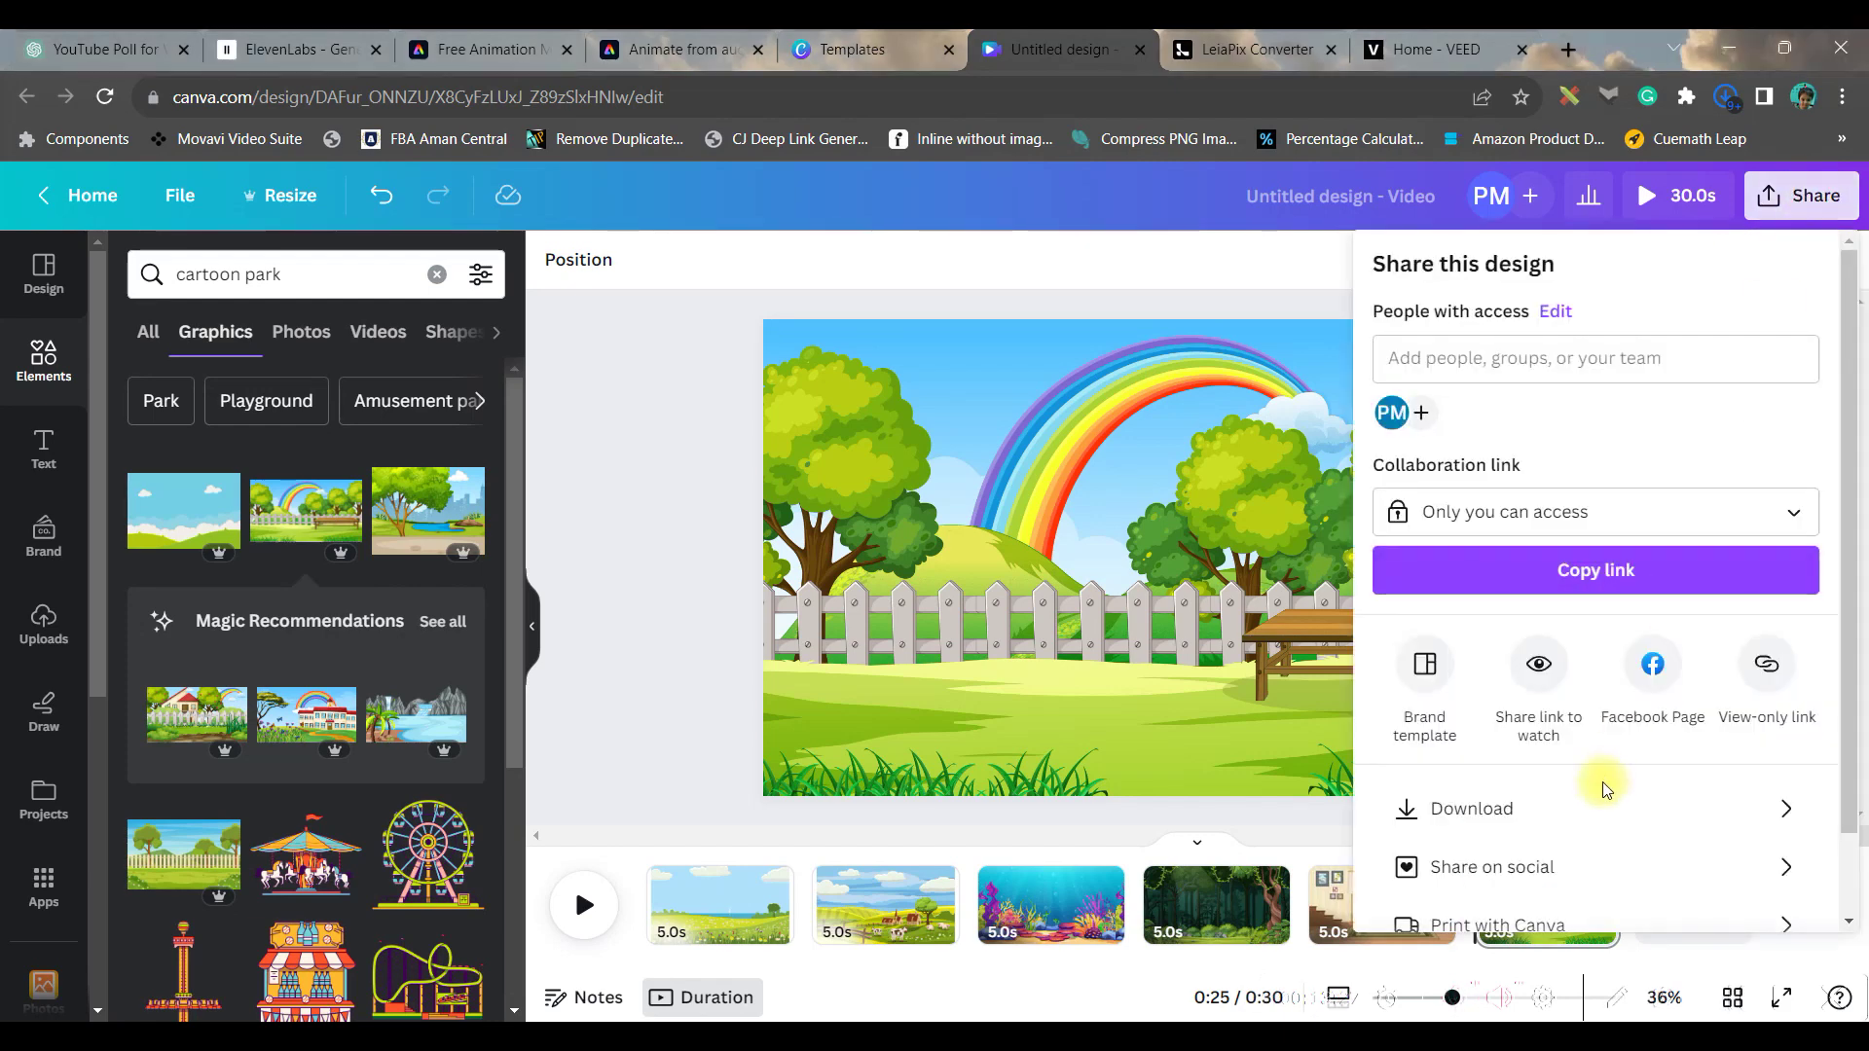
click(1524, 807)
click(1604, 389)
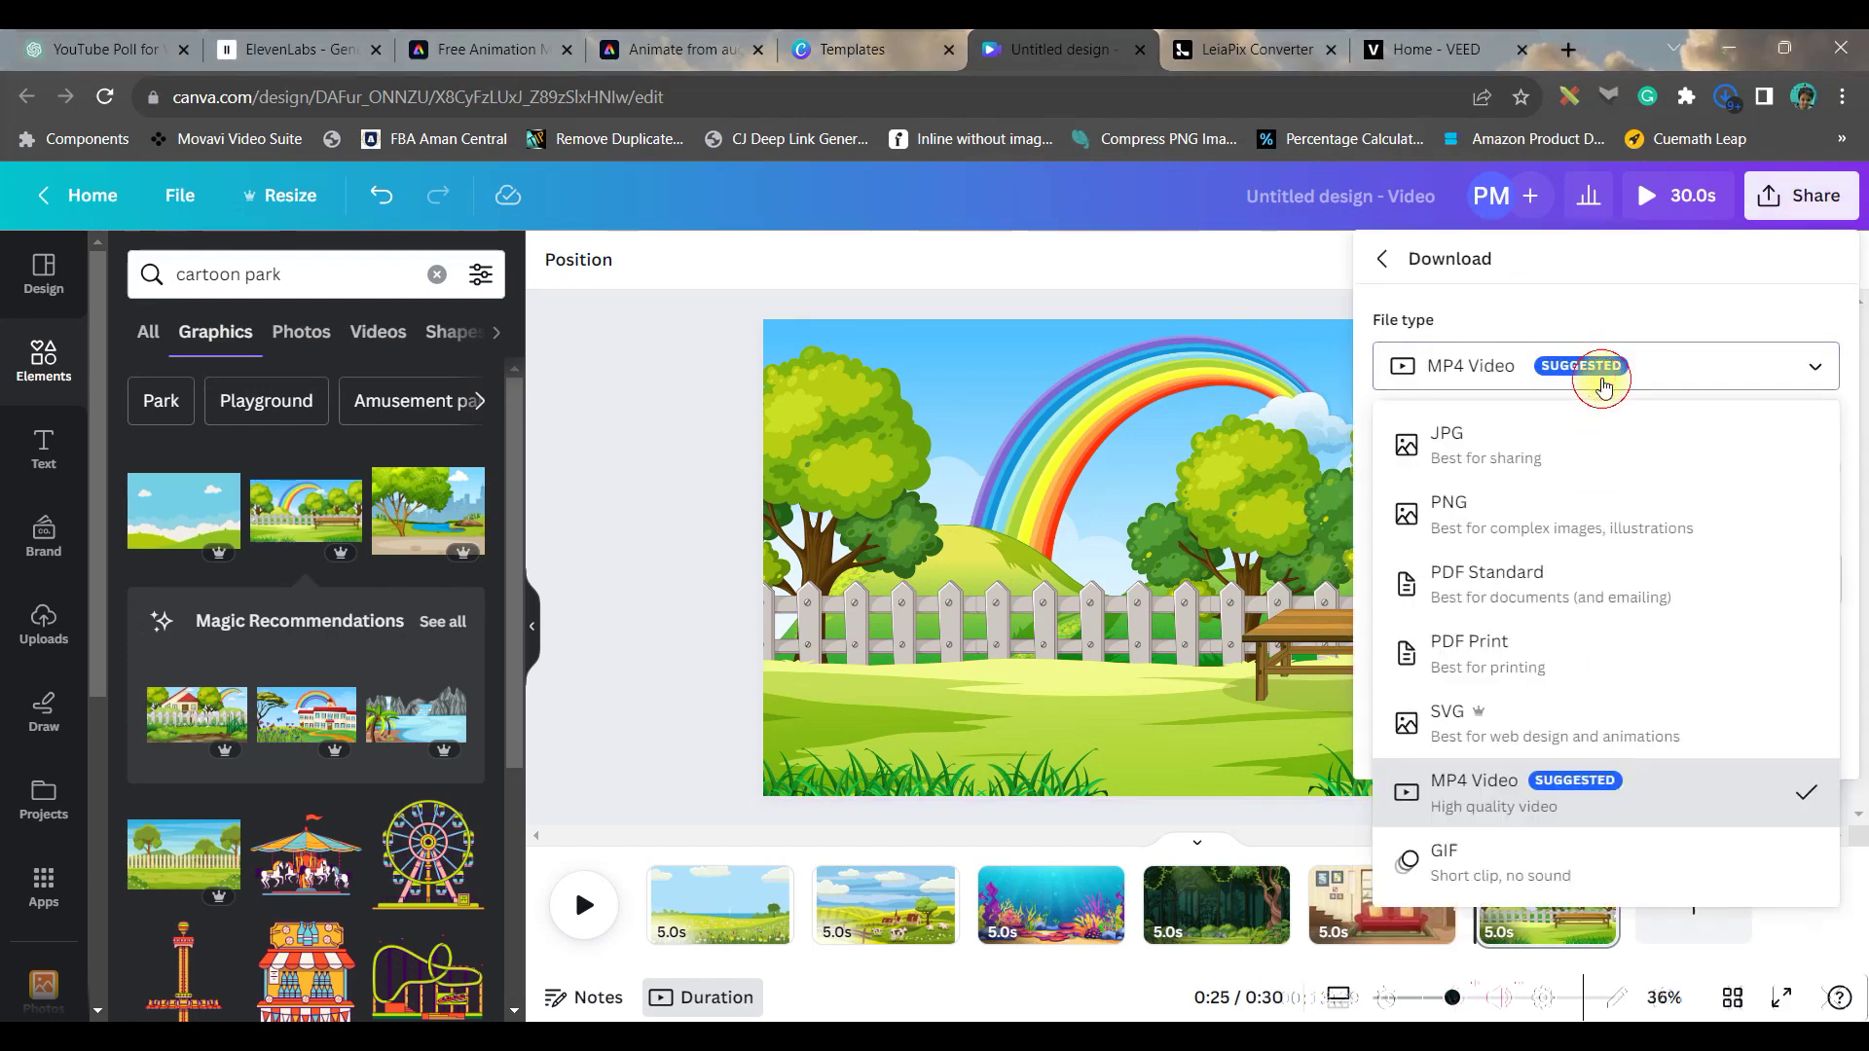
click(1544, 526)
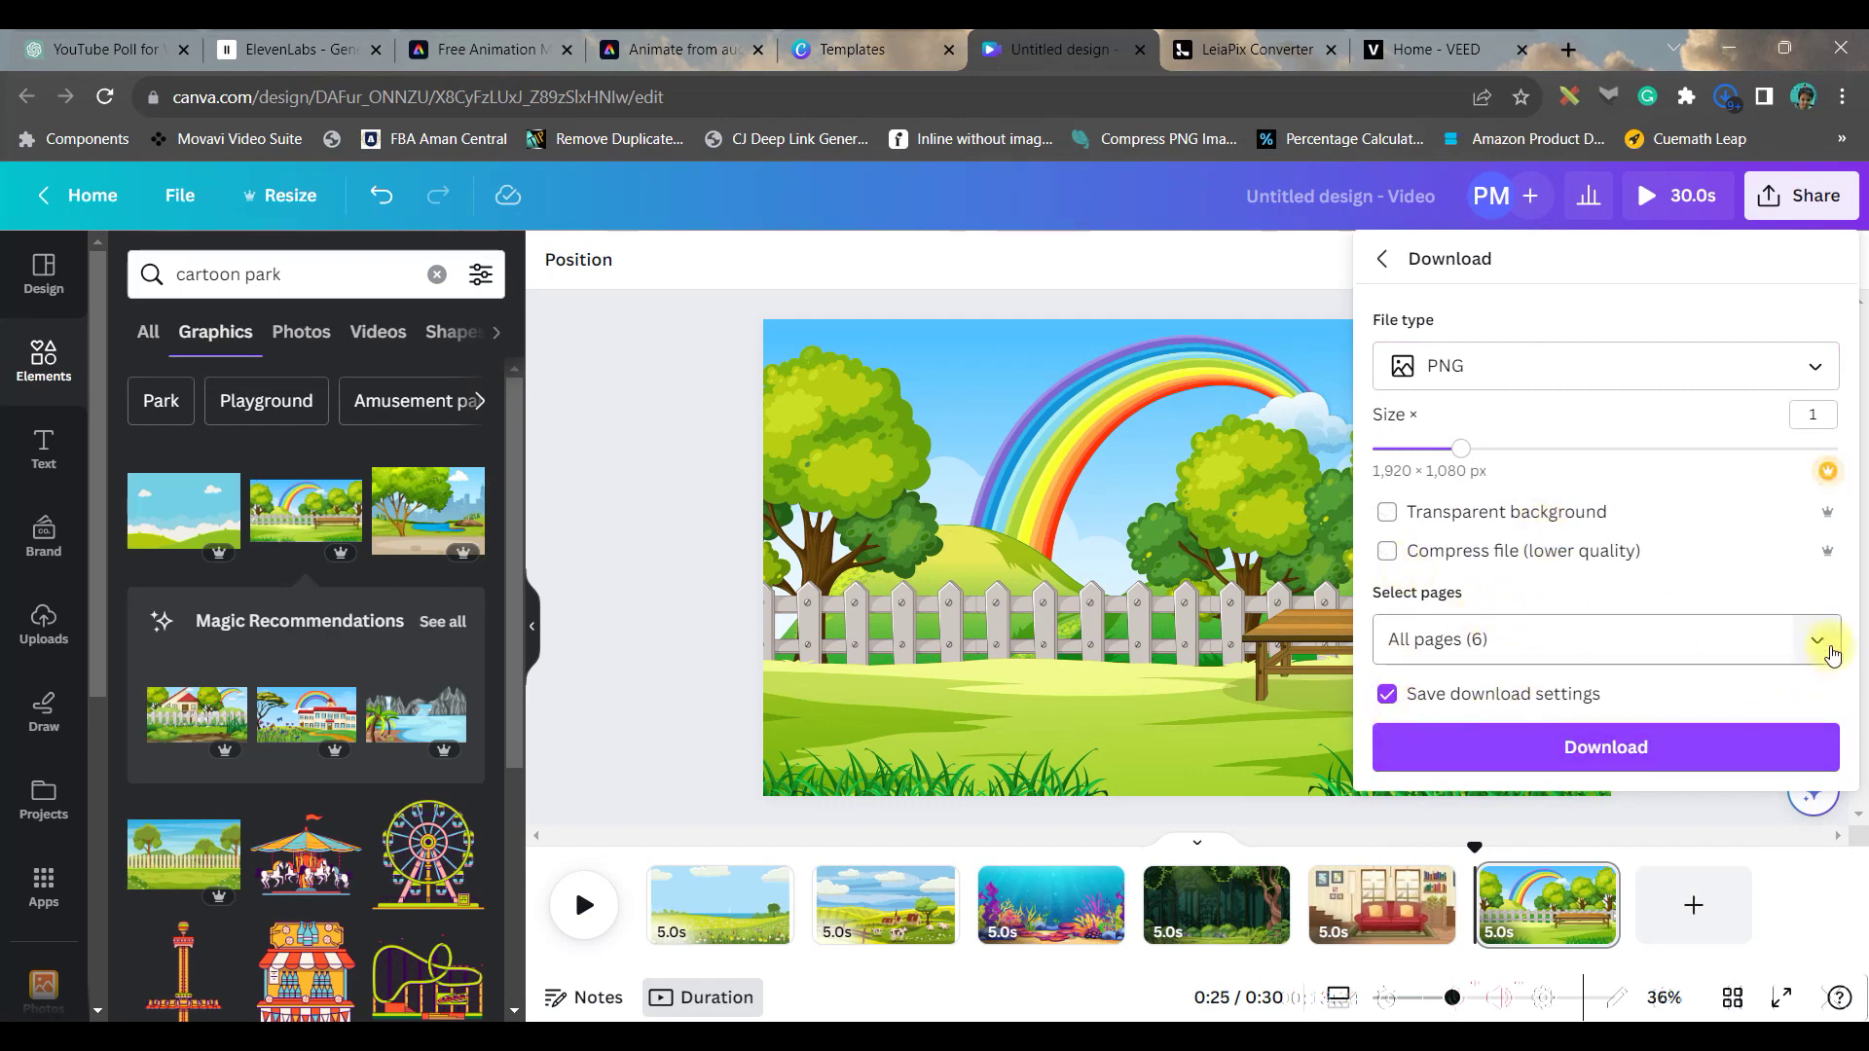
click(1816, 639)
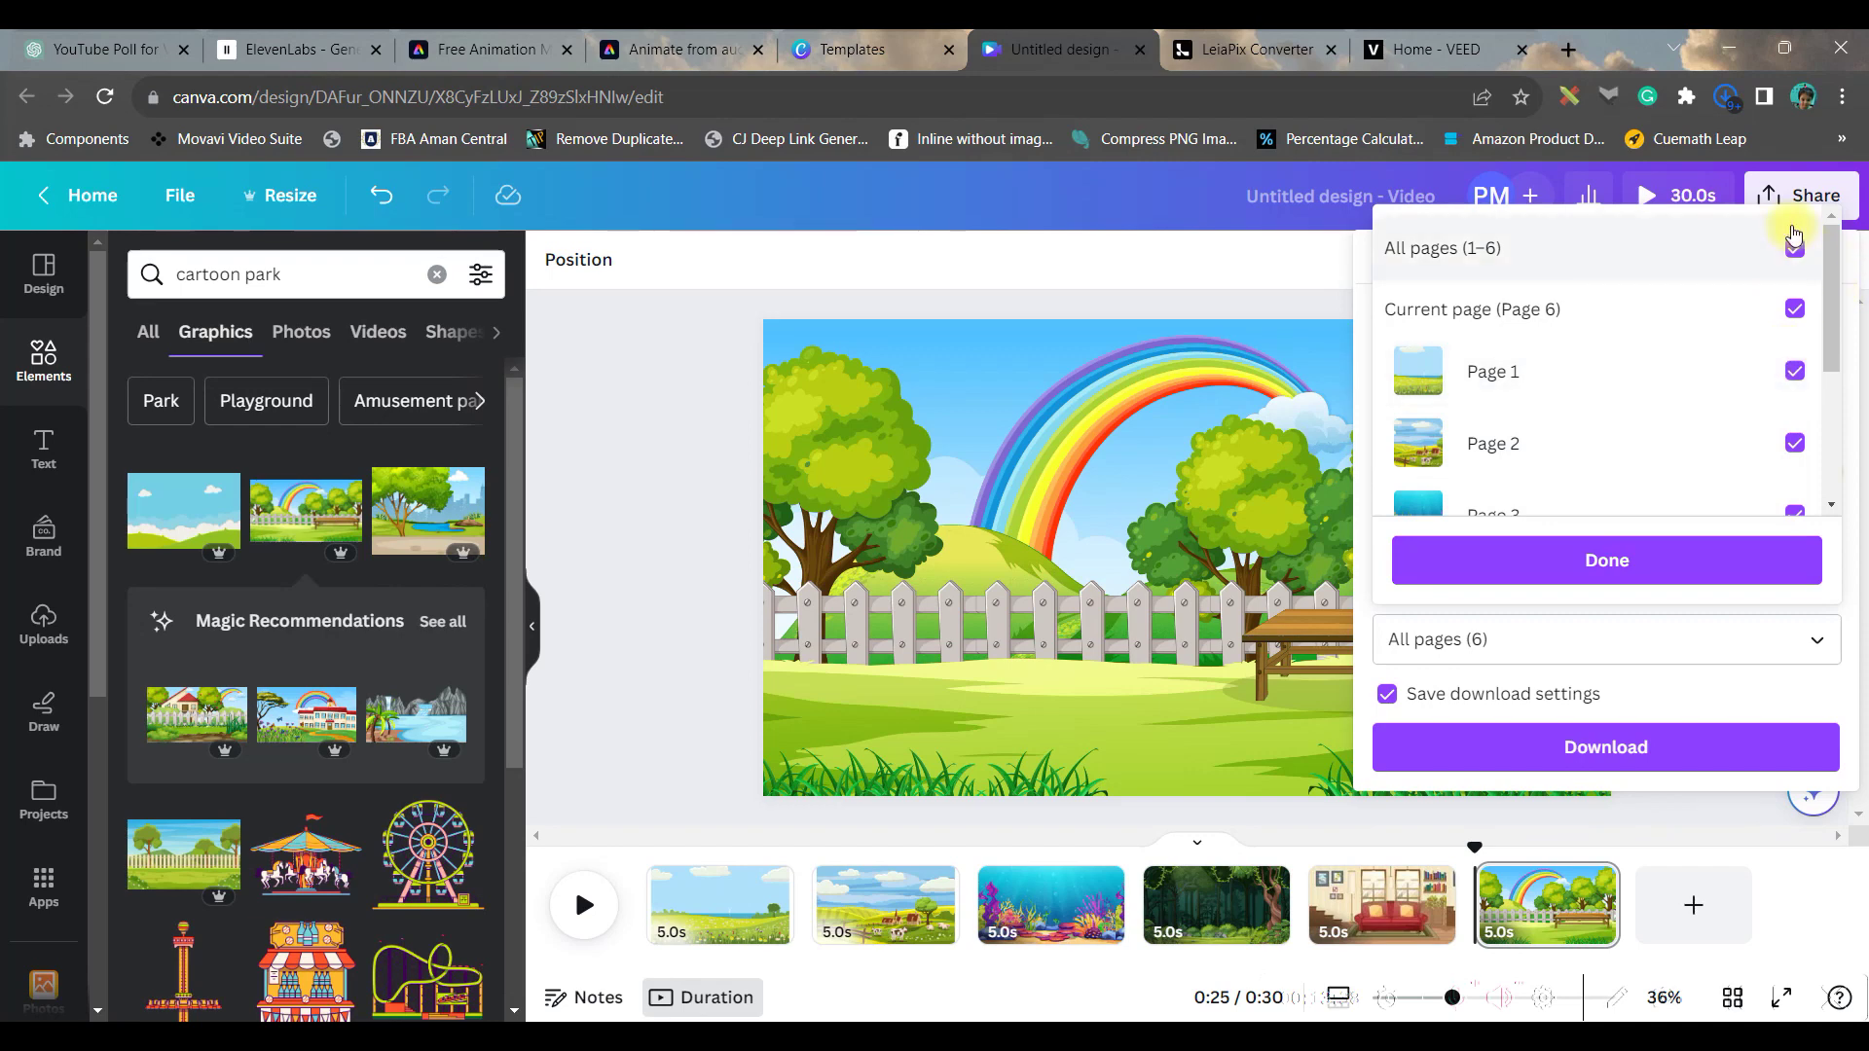
click(1793, 250)
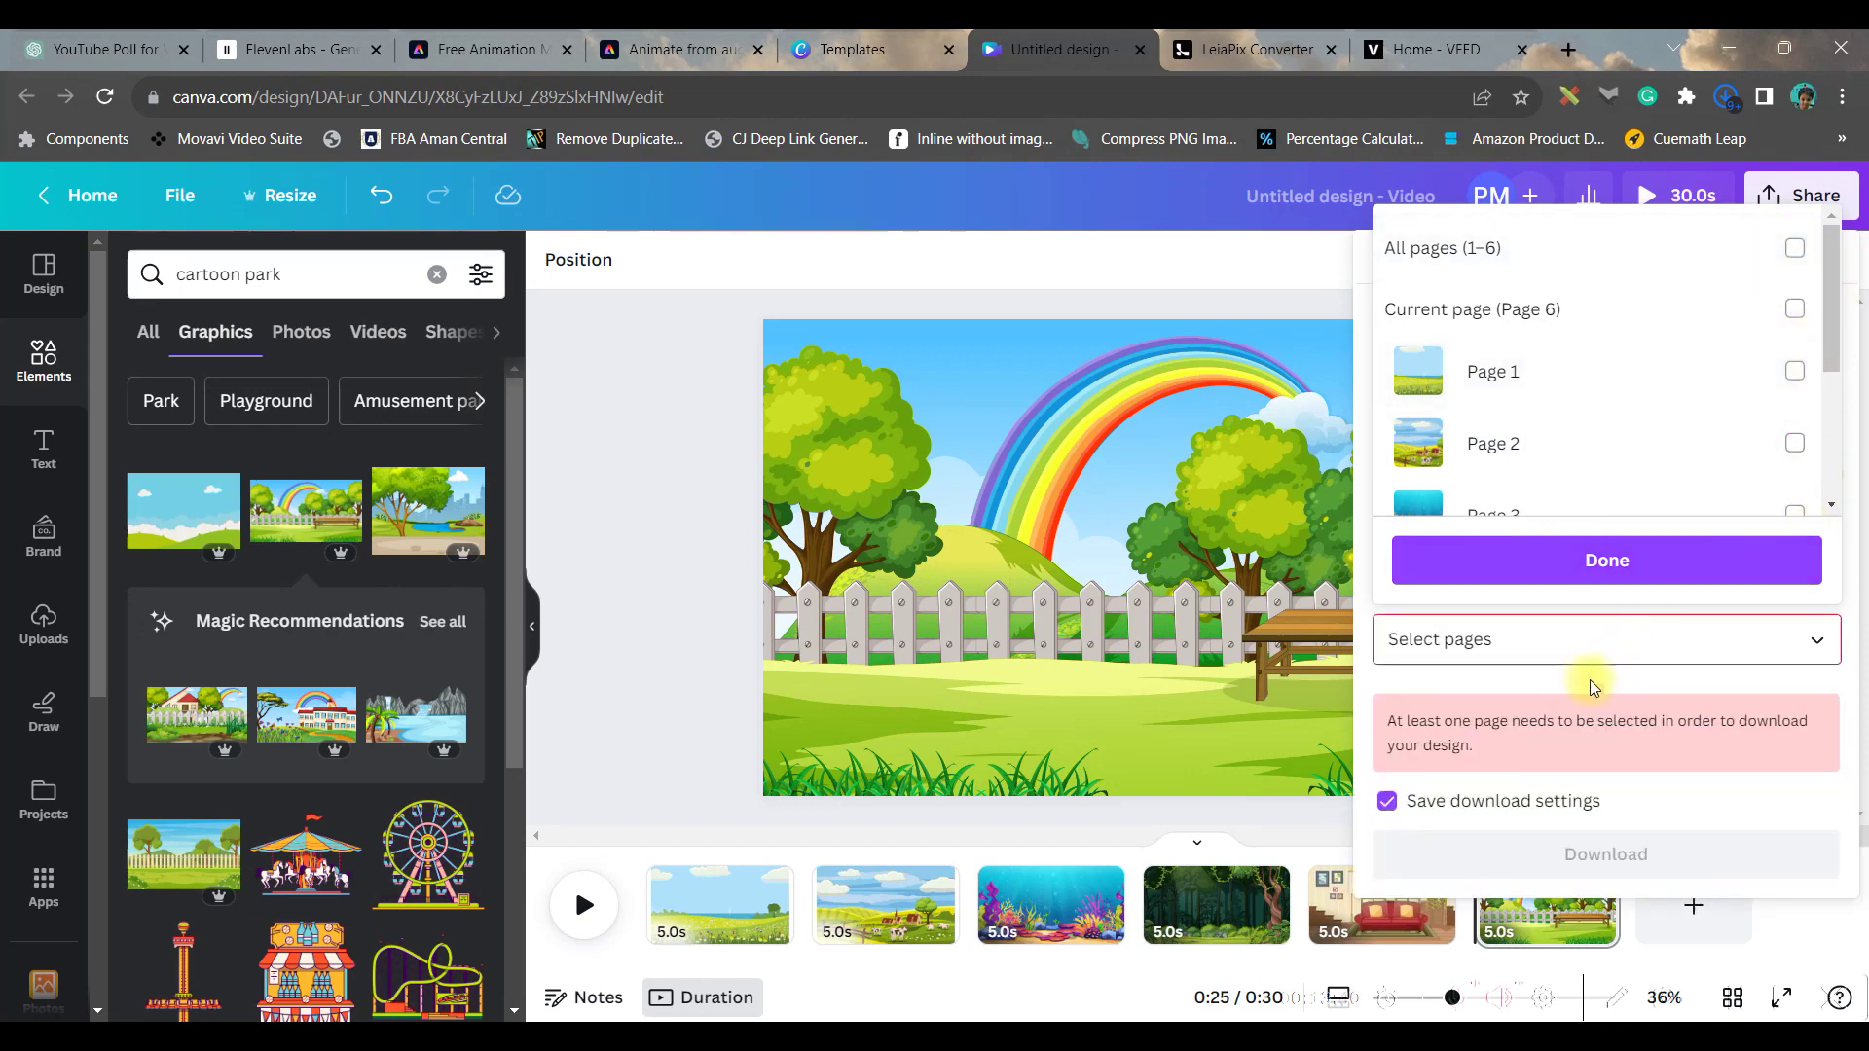
click(1794, 248)
click(1743, 563)
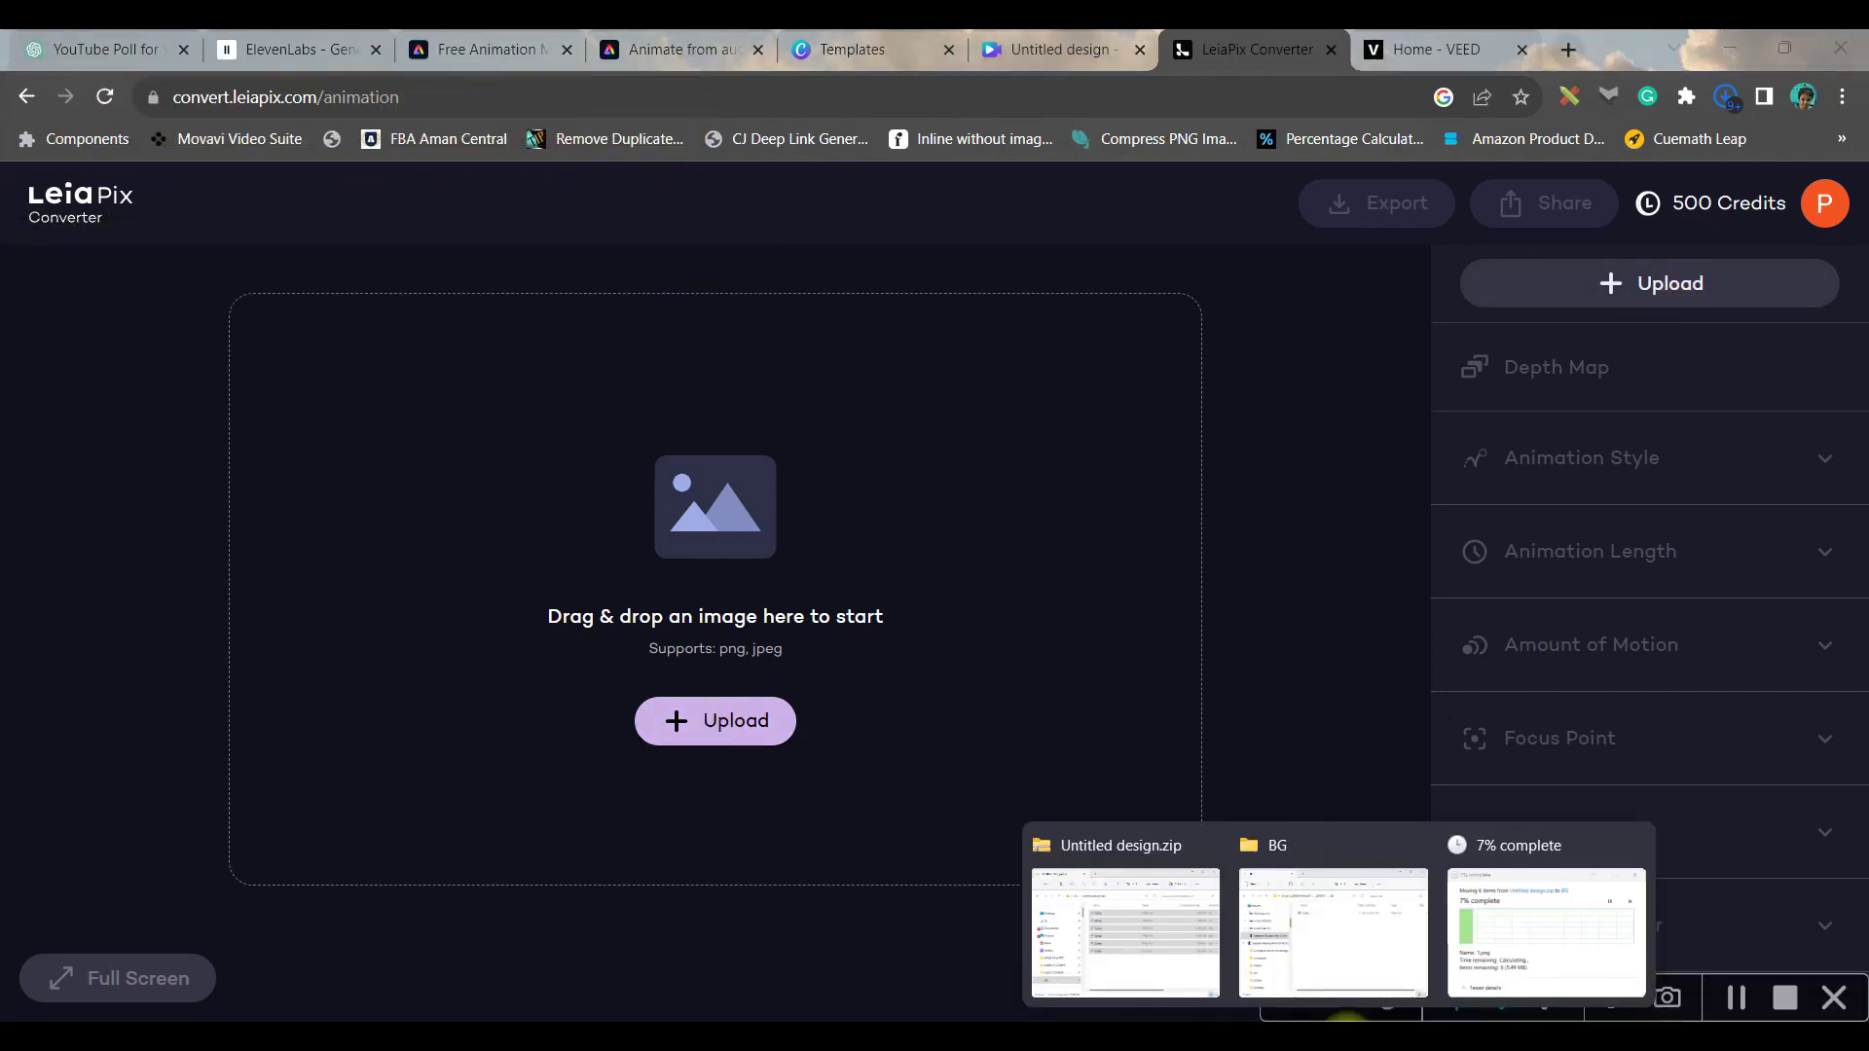
Load 1.png from the BG folder into the LeiaPix Converter upload area.
click(1336, 906)
drag(889, 402, 407, 551)
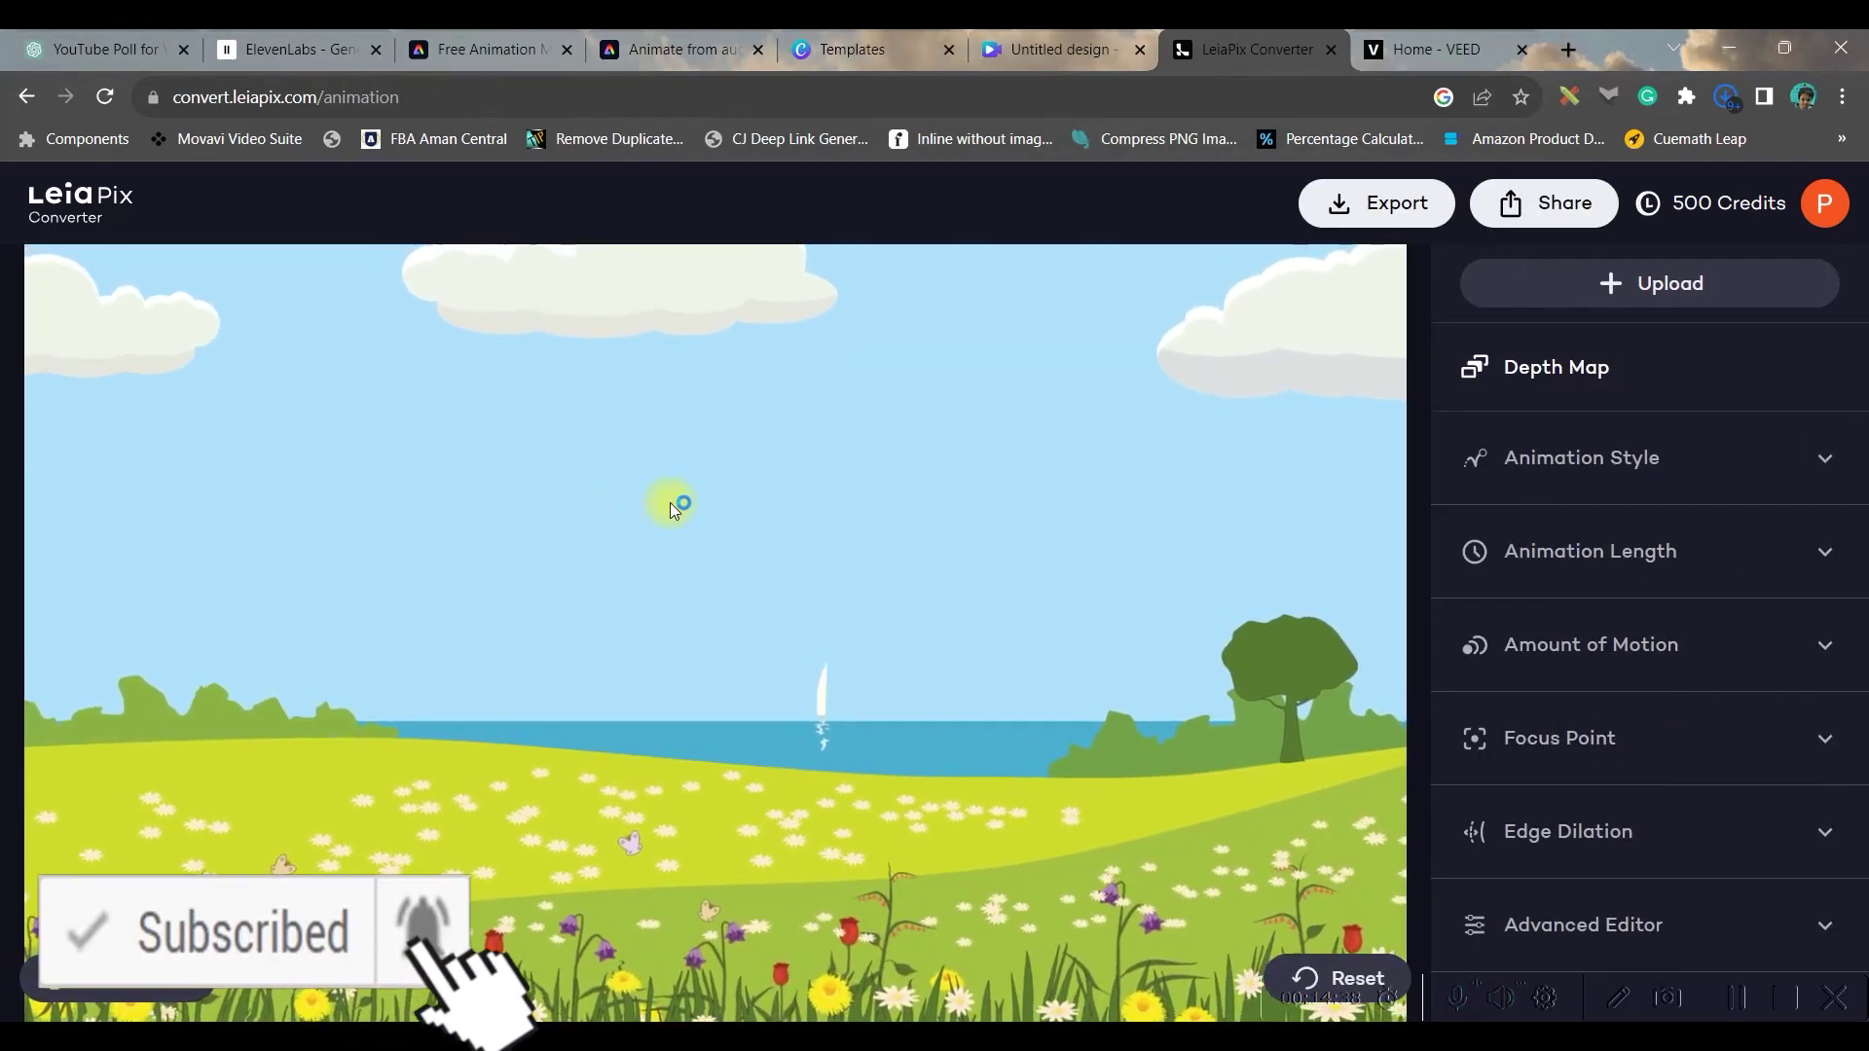
Keep Perspective as the animation style after trying Horizontal and Wide Circle.
click(1597, 460)
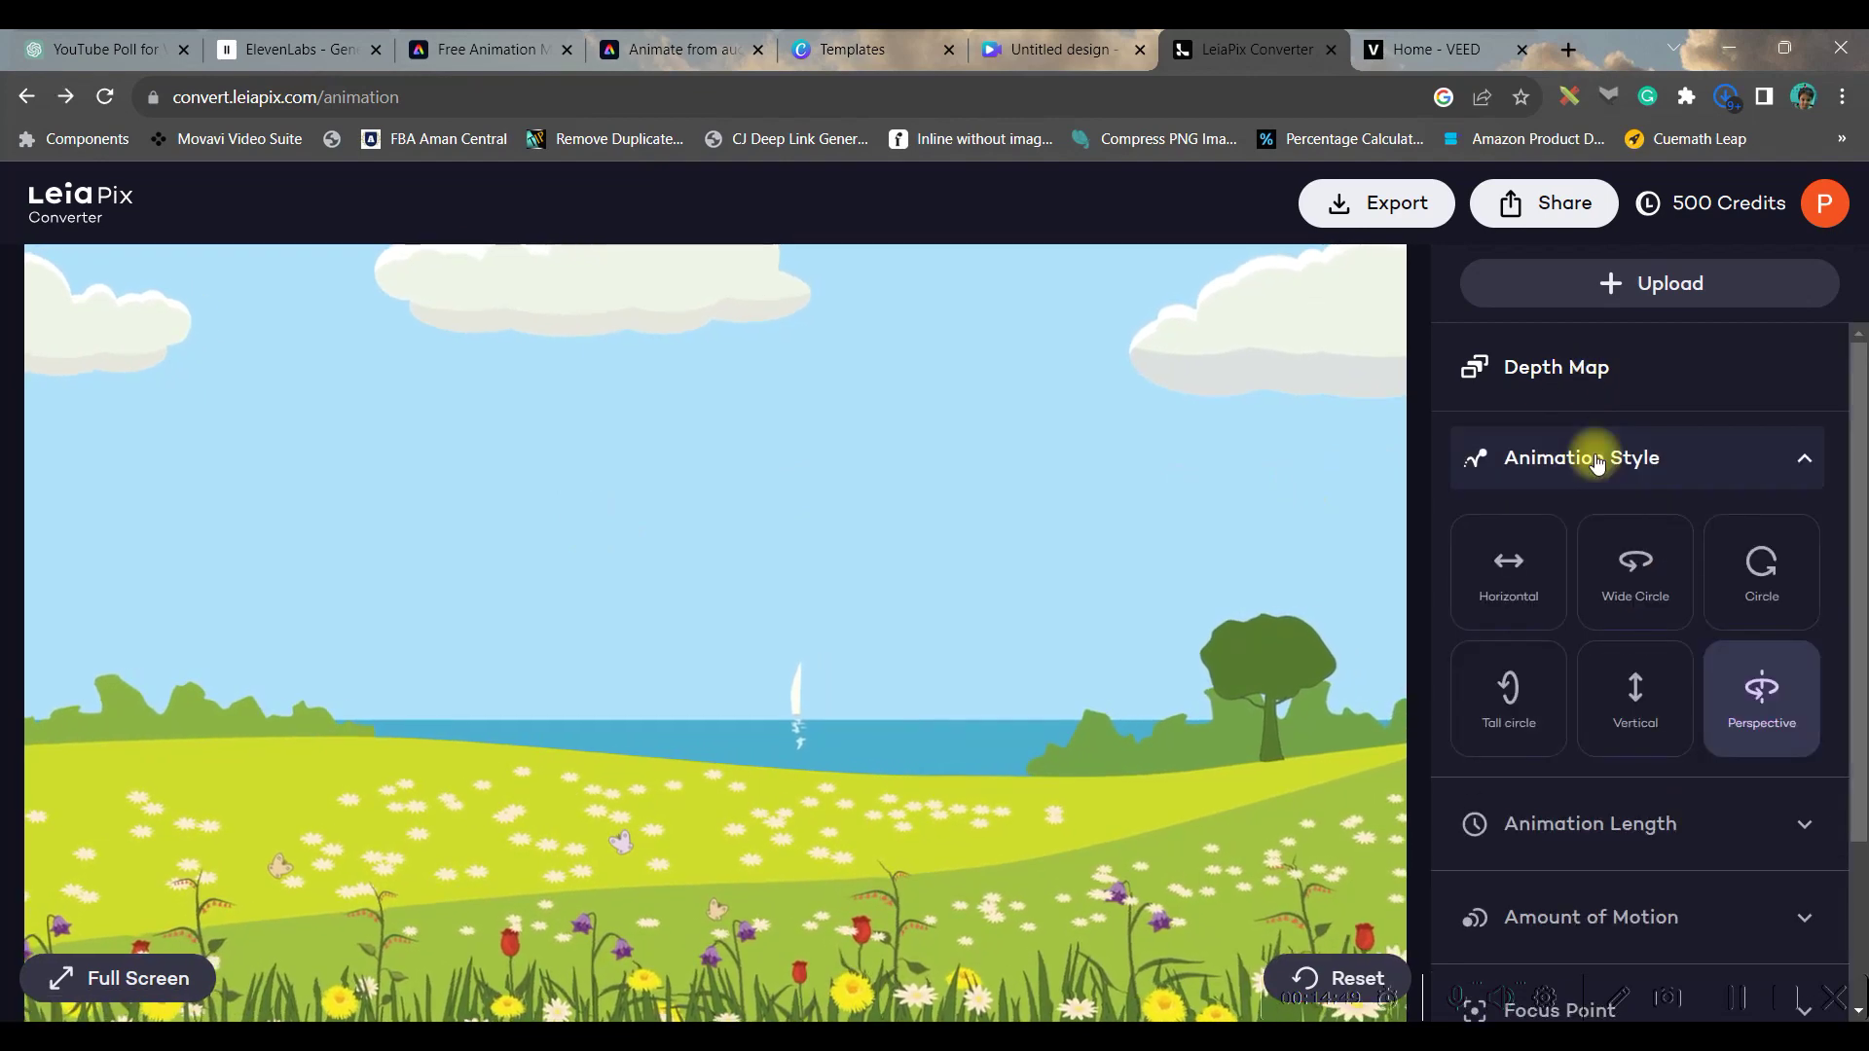
click(1509, 575)
click(1630, 586)
click(1738, 740)
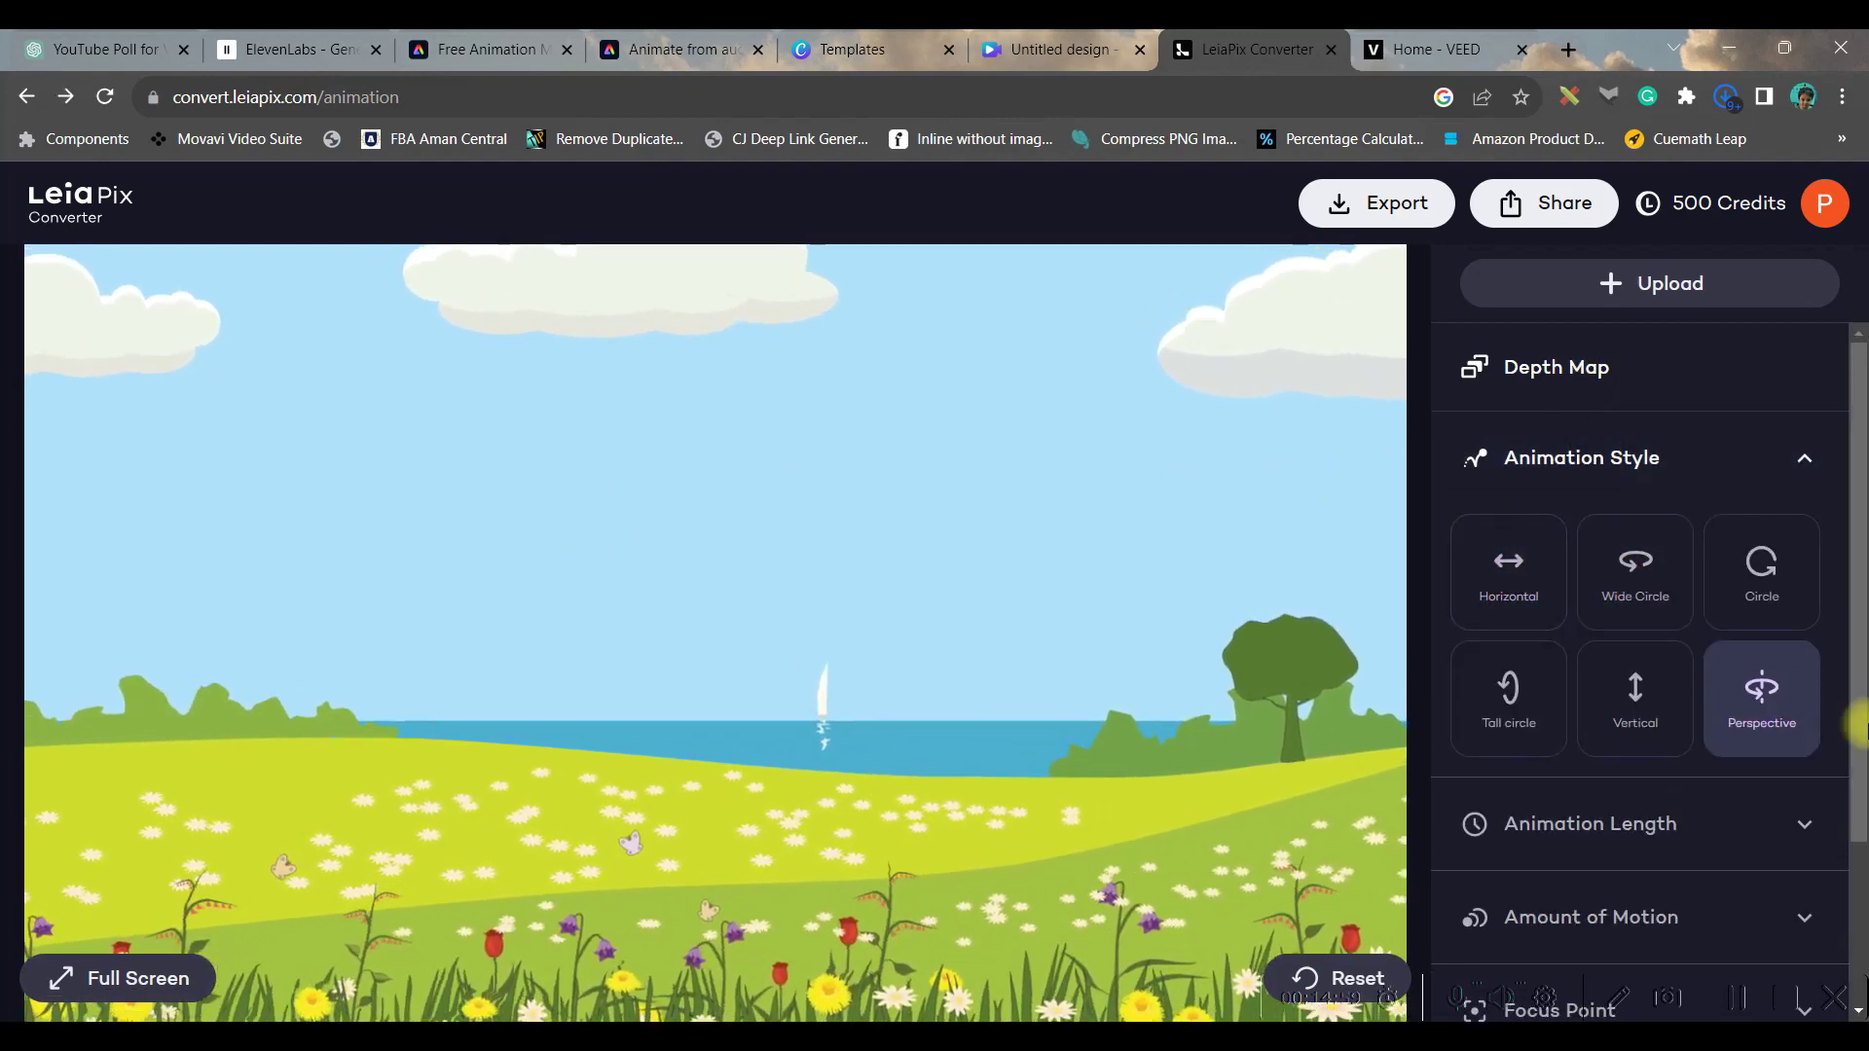
Lengthen the animation one step, raise the amount of motion, and open the export options.
click(1669, 821)
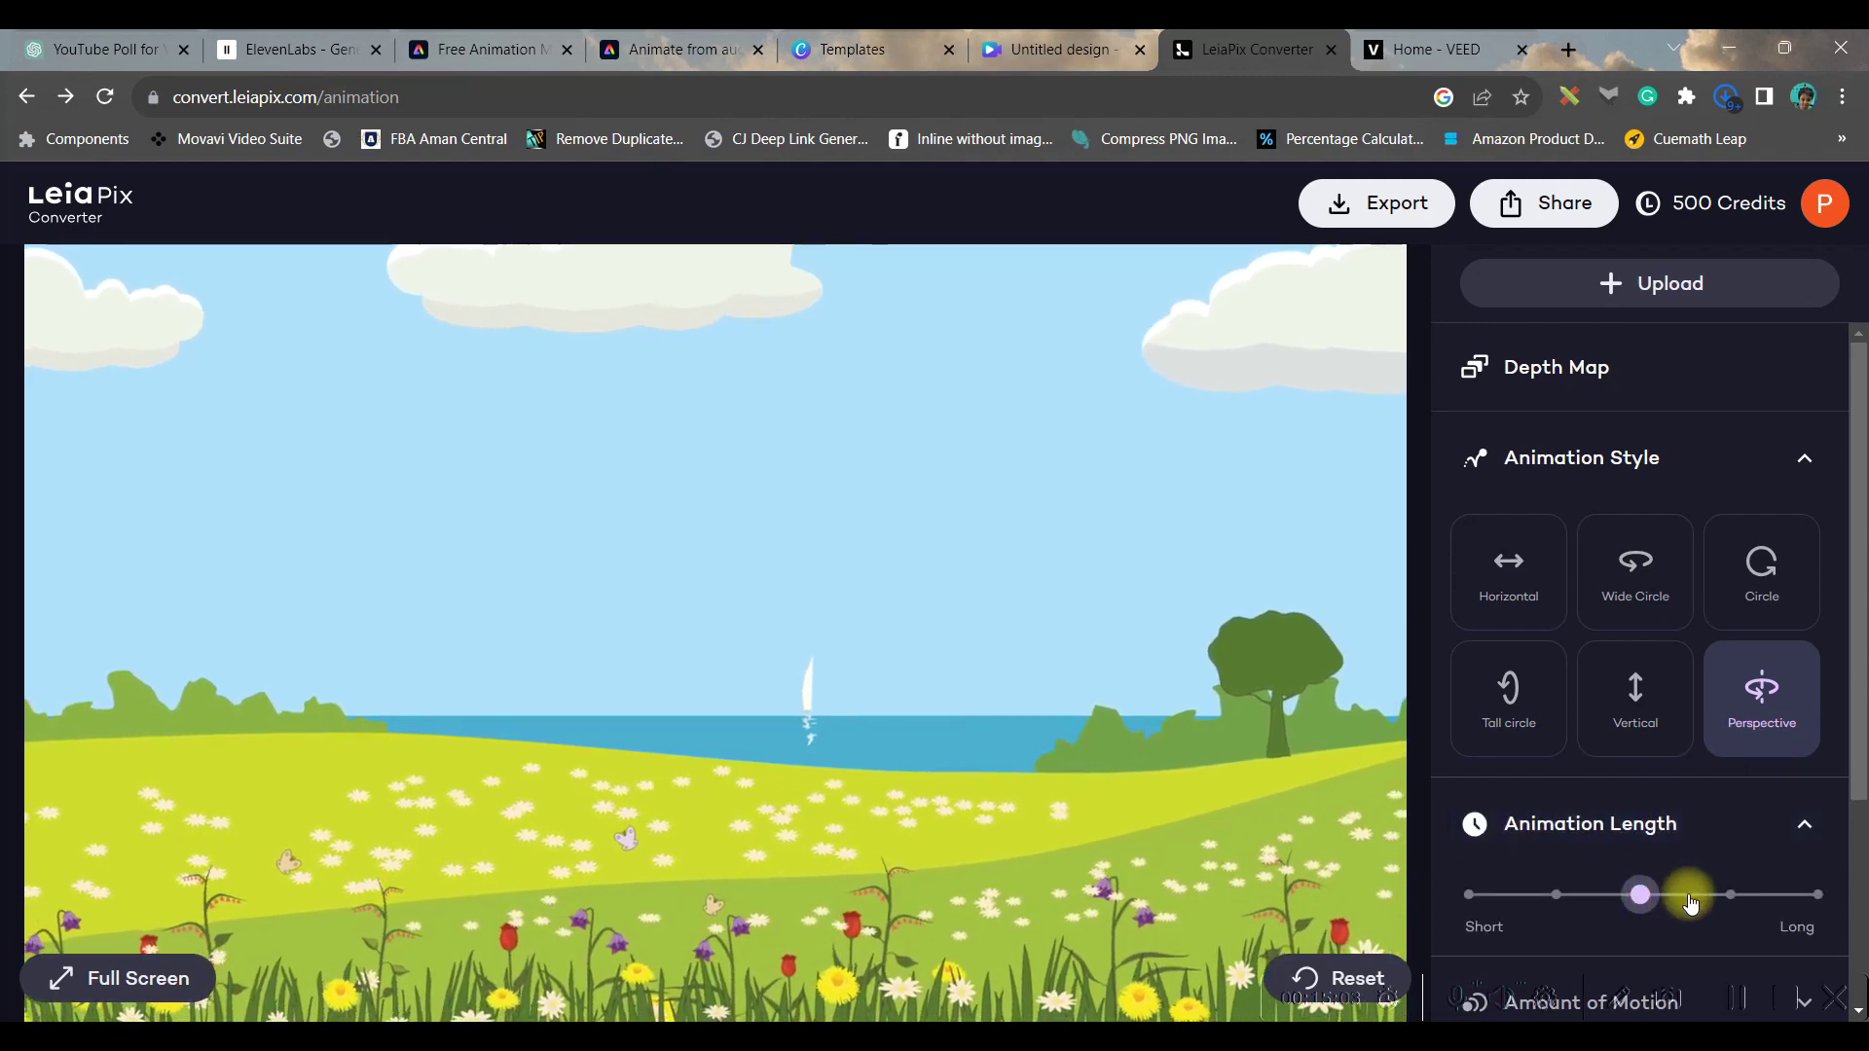
drag(1623, 888, 1723, 903)
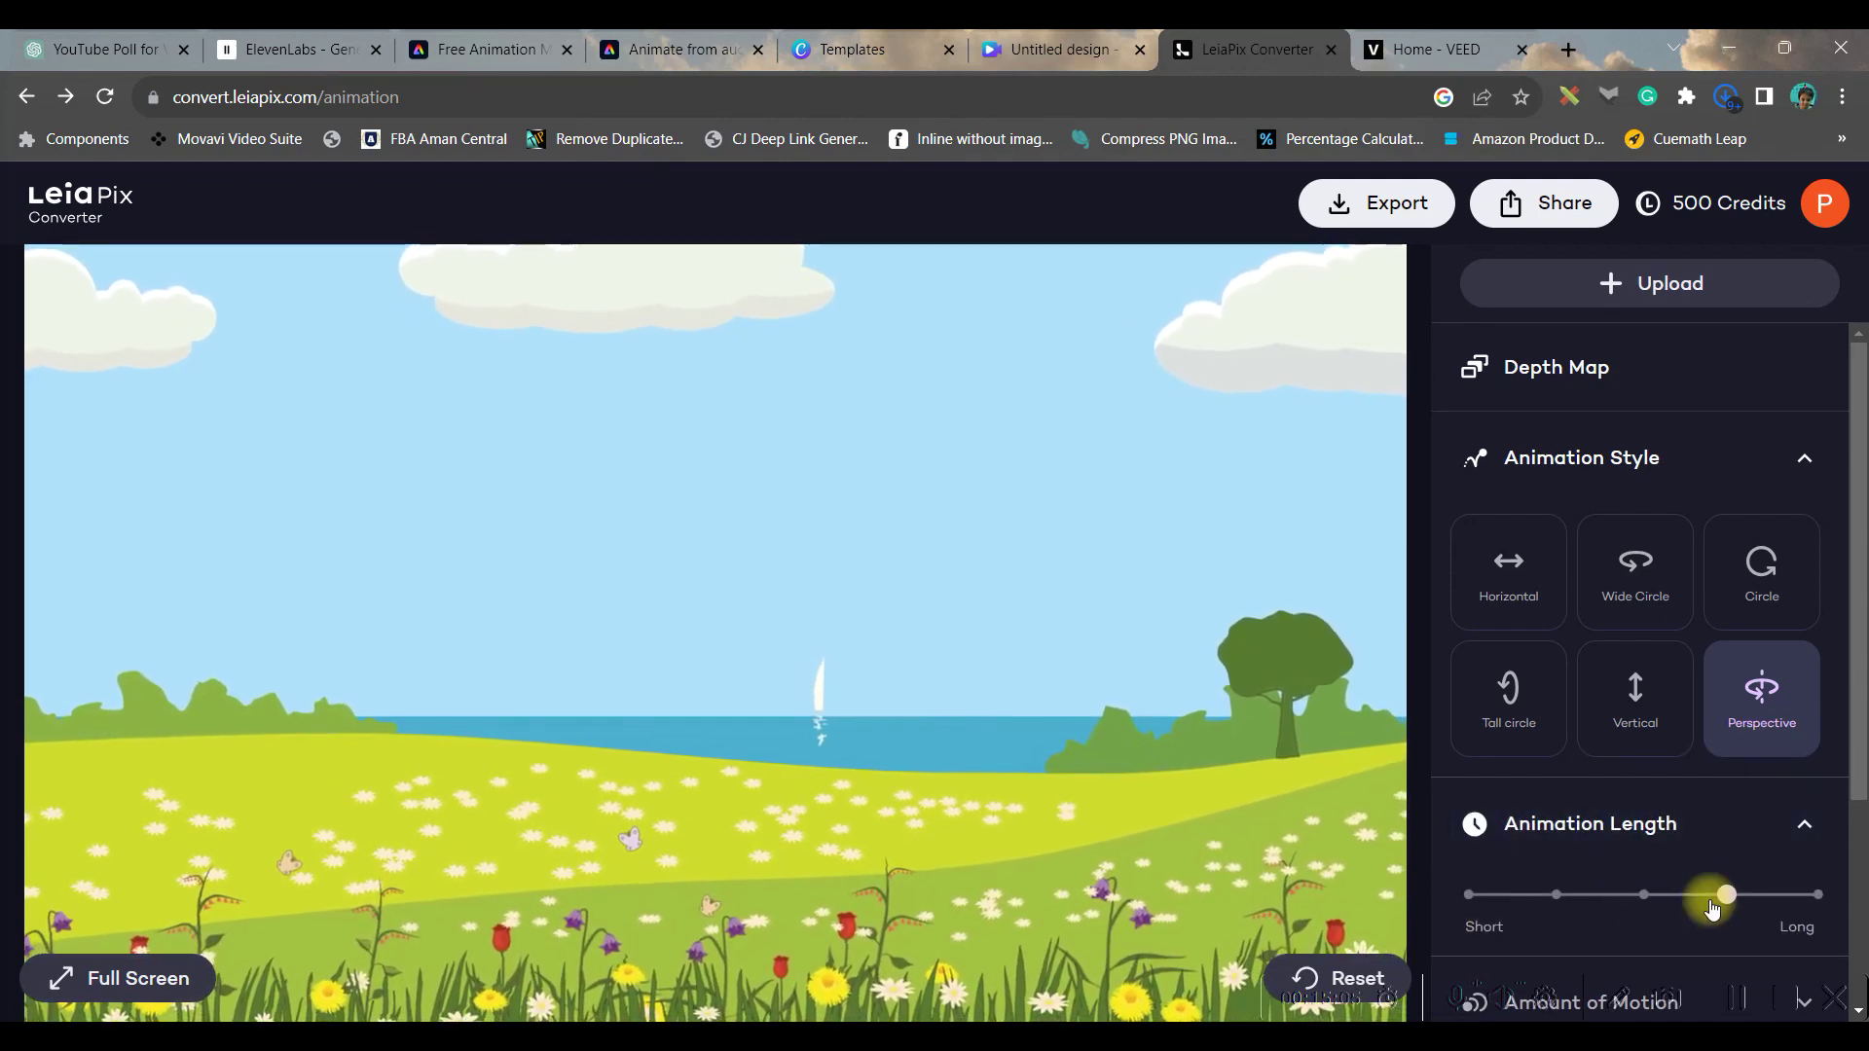
scroll(1674, 808, down, 3)
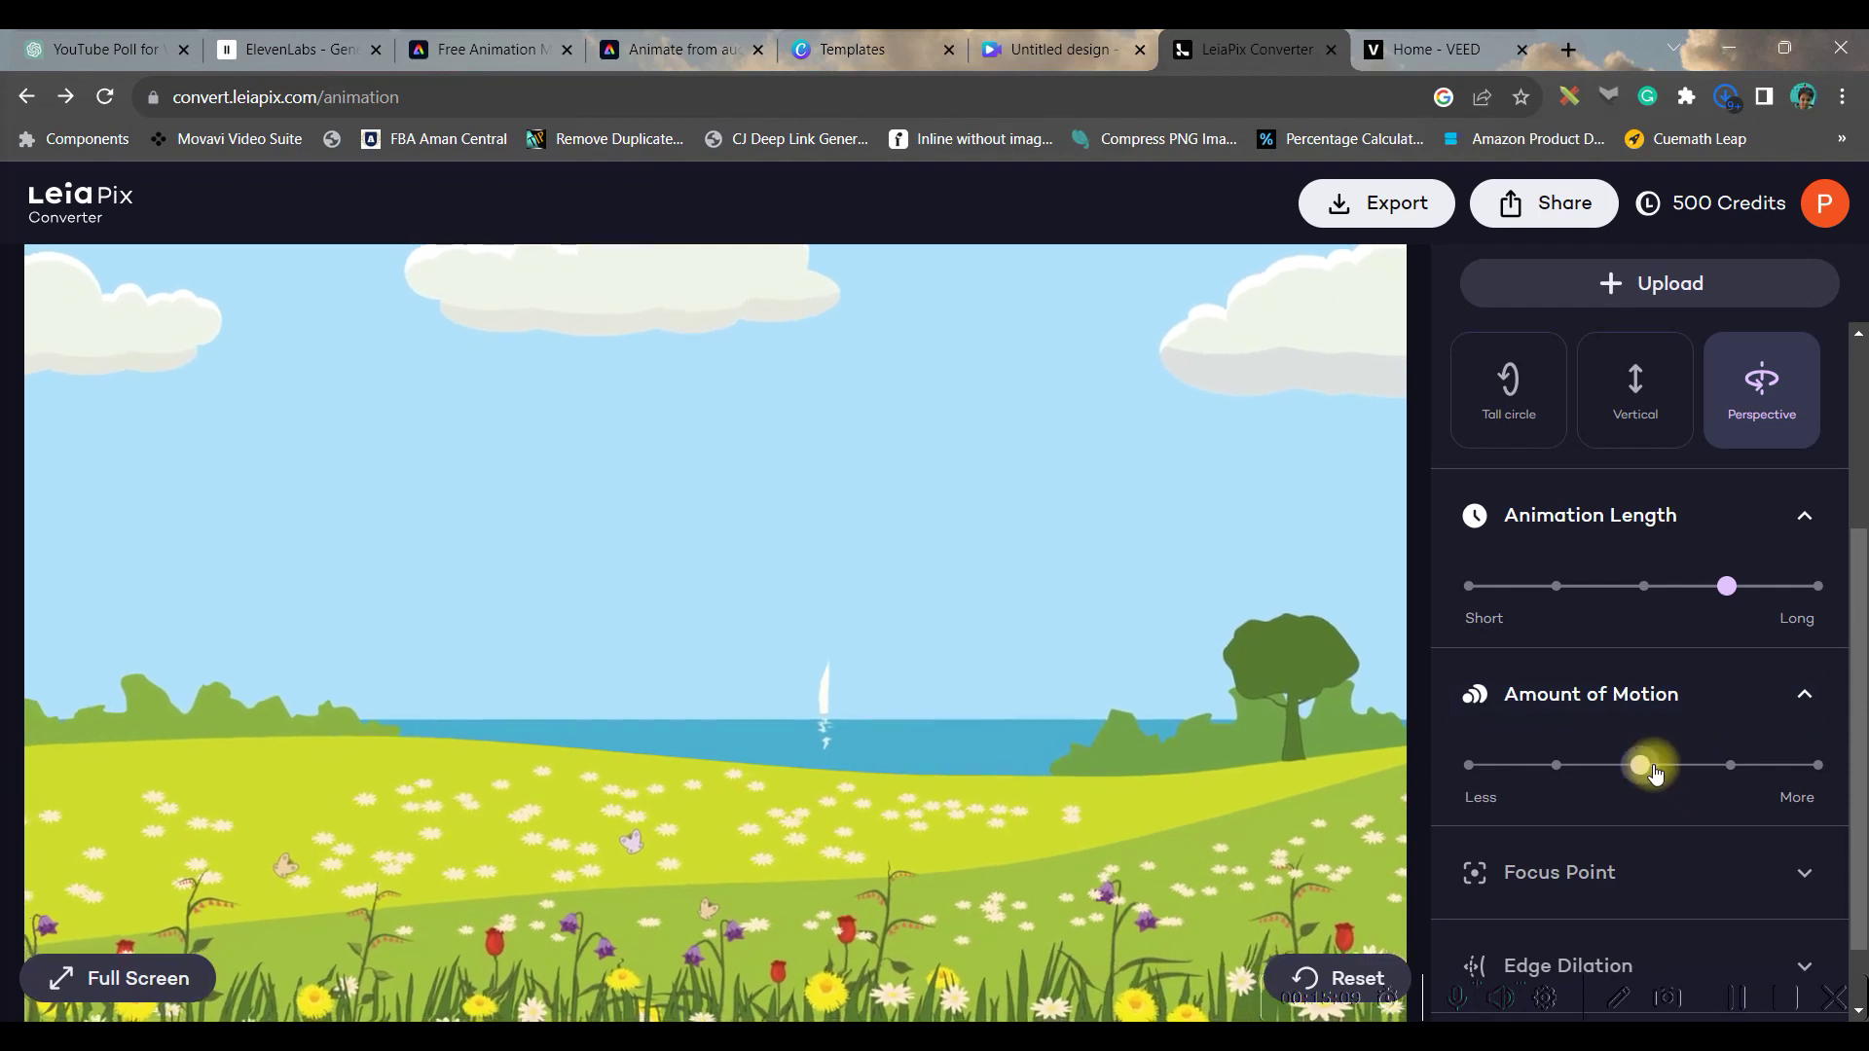
drag(1551, 772, 1741, 772)
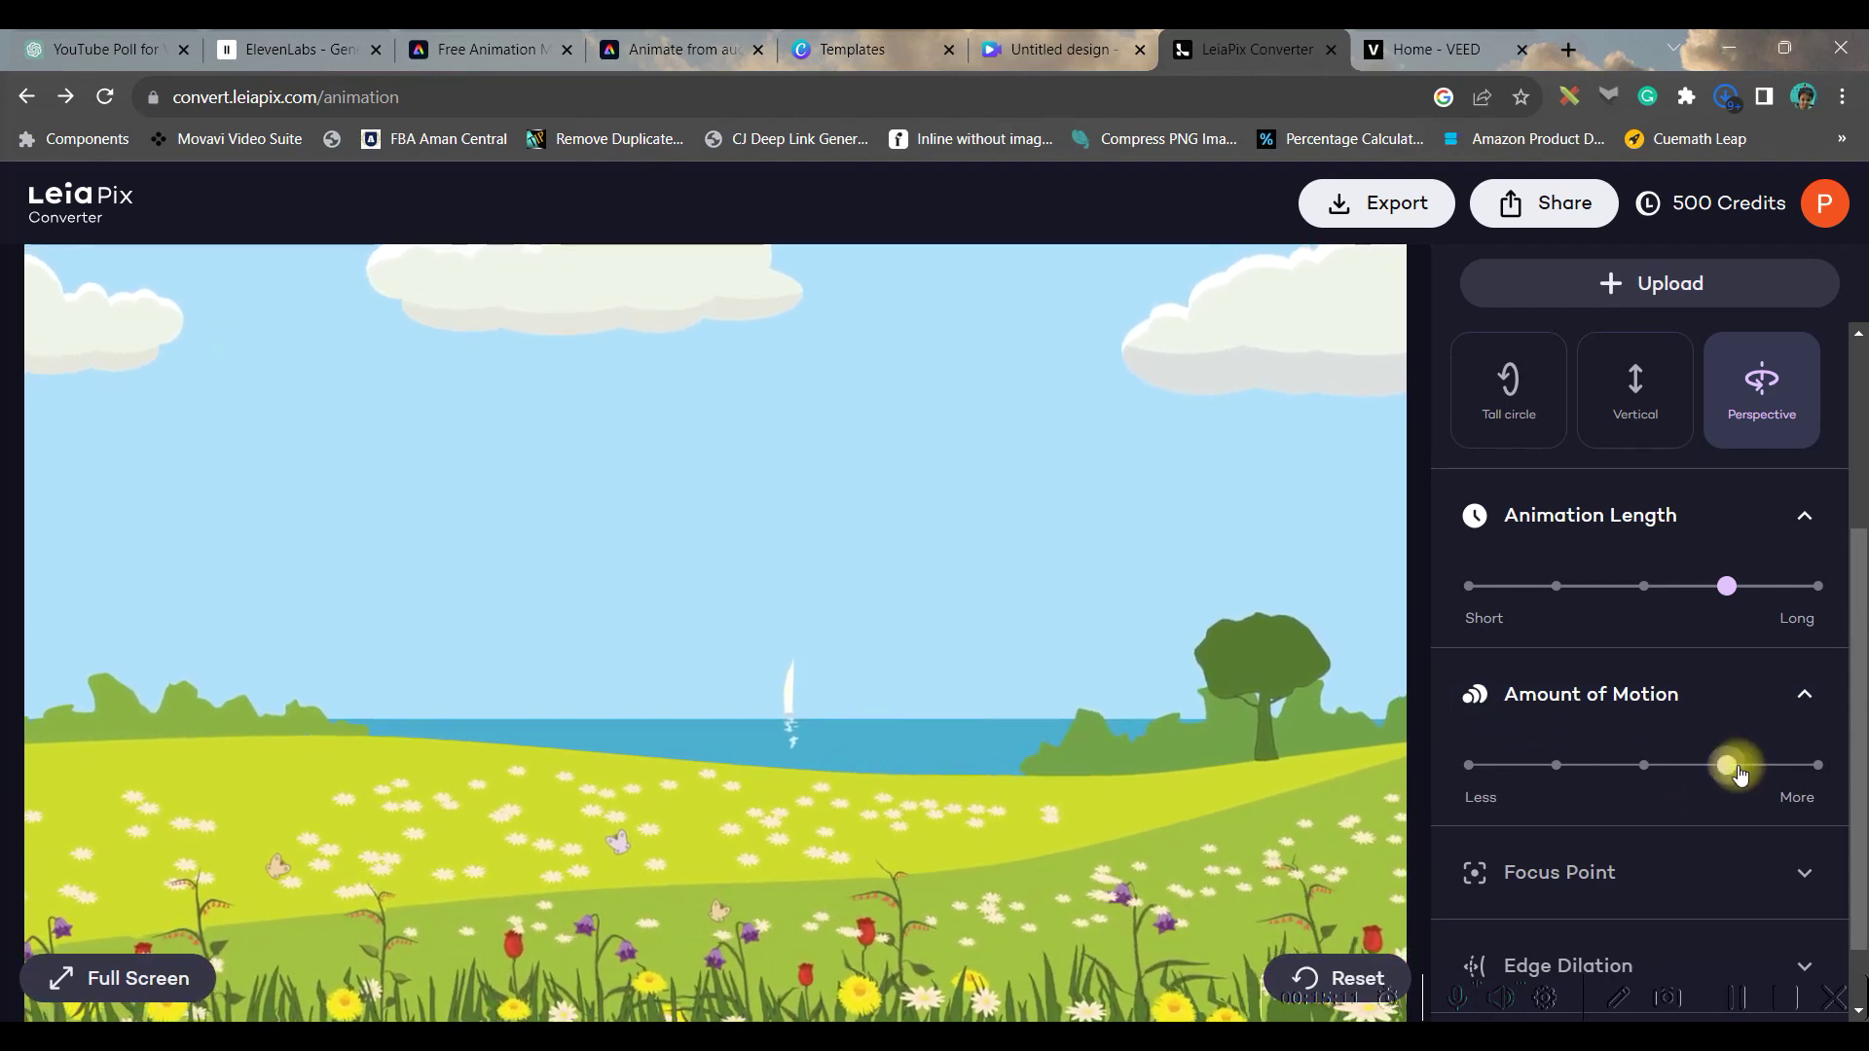
scroll(1609, 711, down, 3)
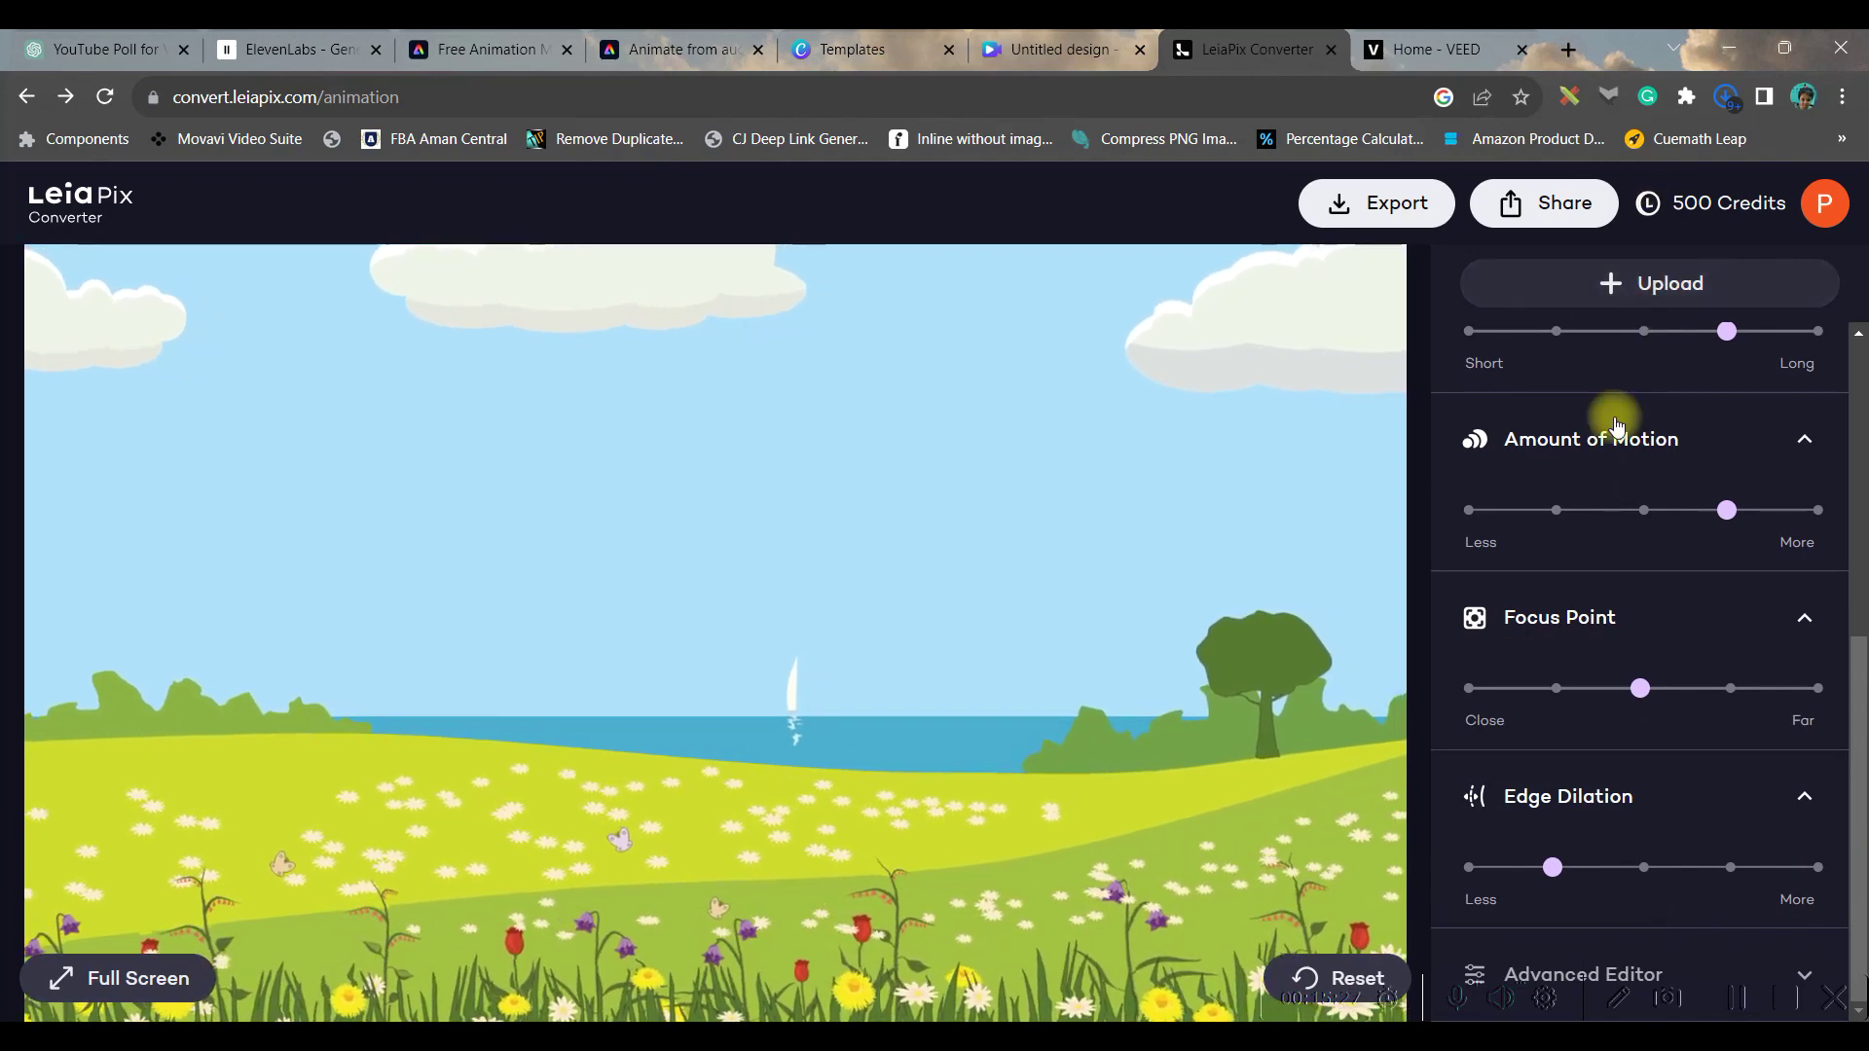
click(1399, 206)
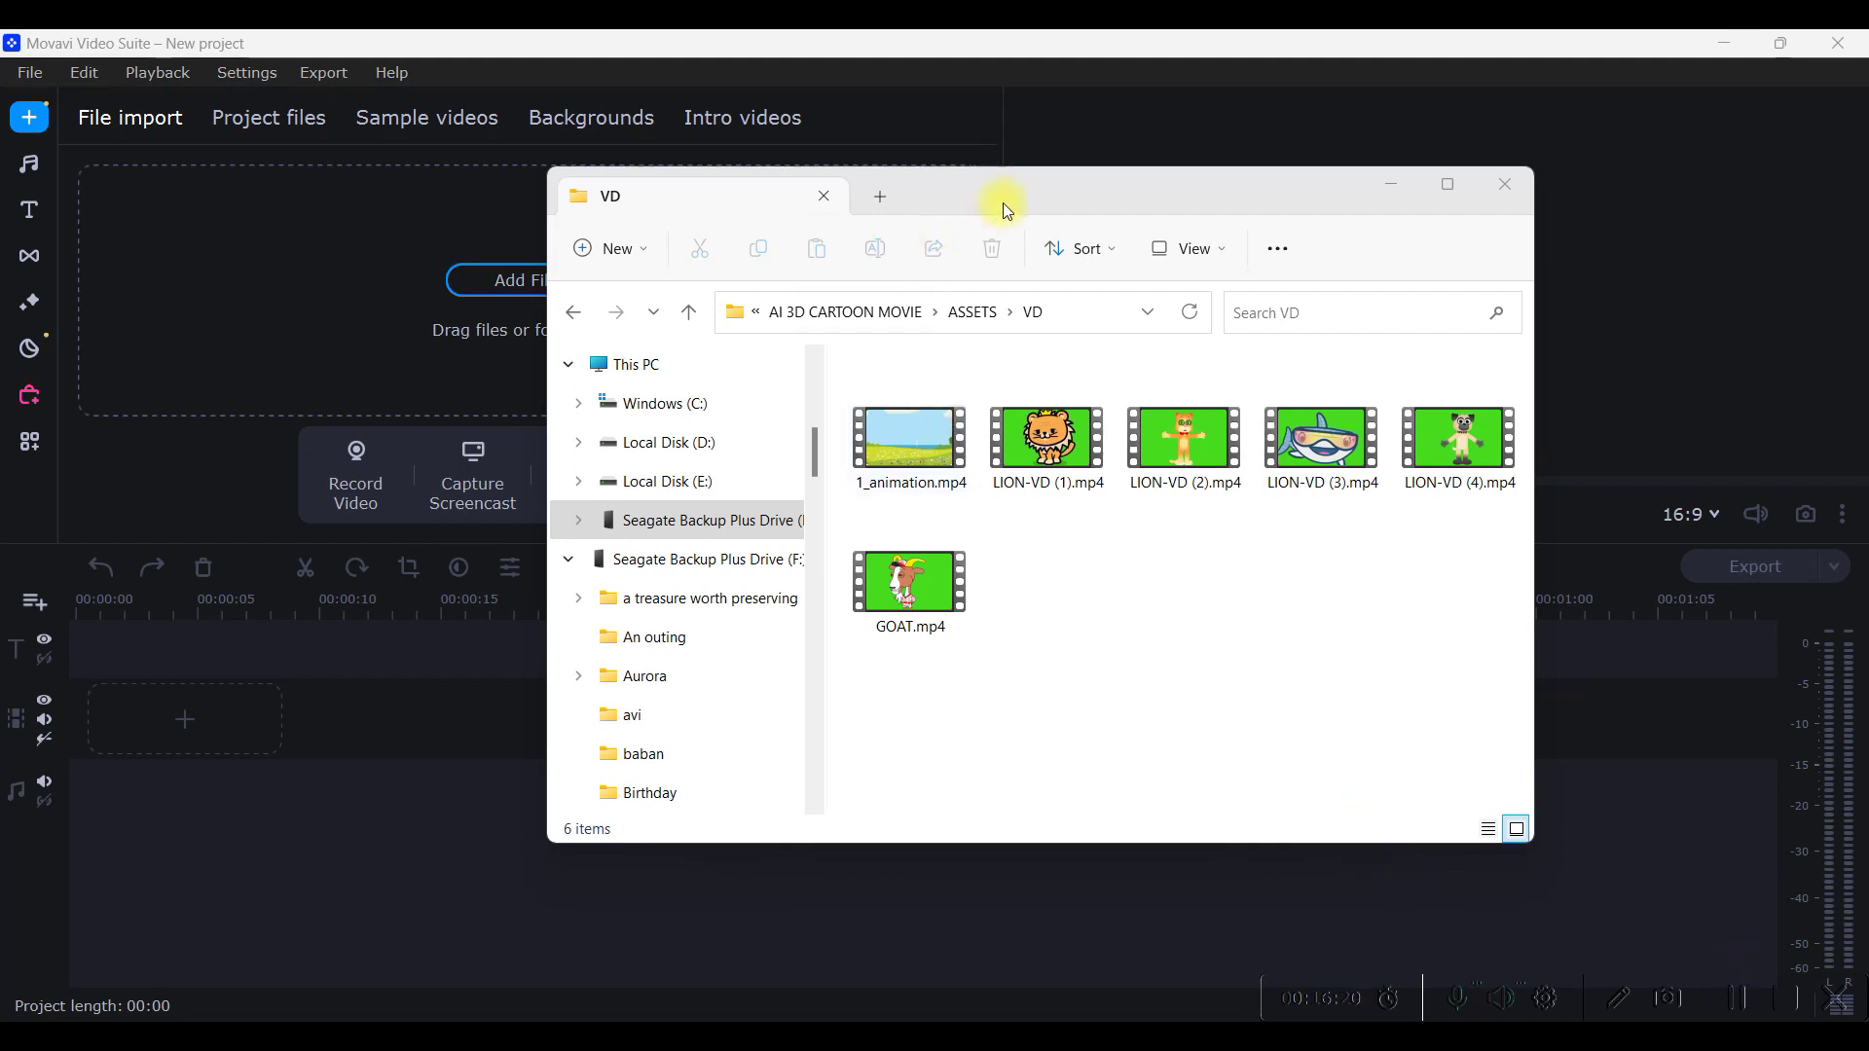
Import 1_animation.mp4 and GOAT.mp4 from the folder into Project files.
mouse_move(1207, 168)
mouse_down()
mouse_move(1208, 222)
mouse_move(1208, 203)
mouse_move(1413, 185)
mouse_up()
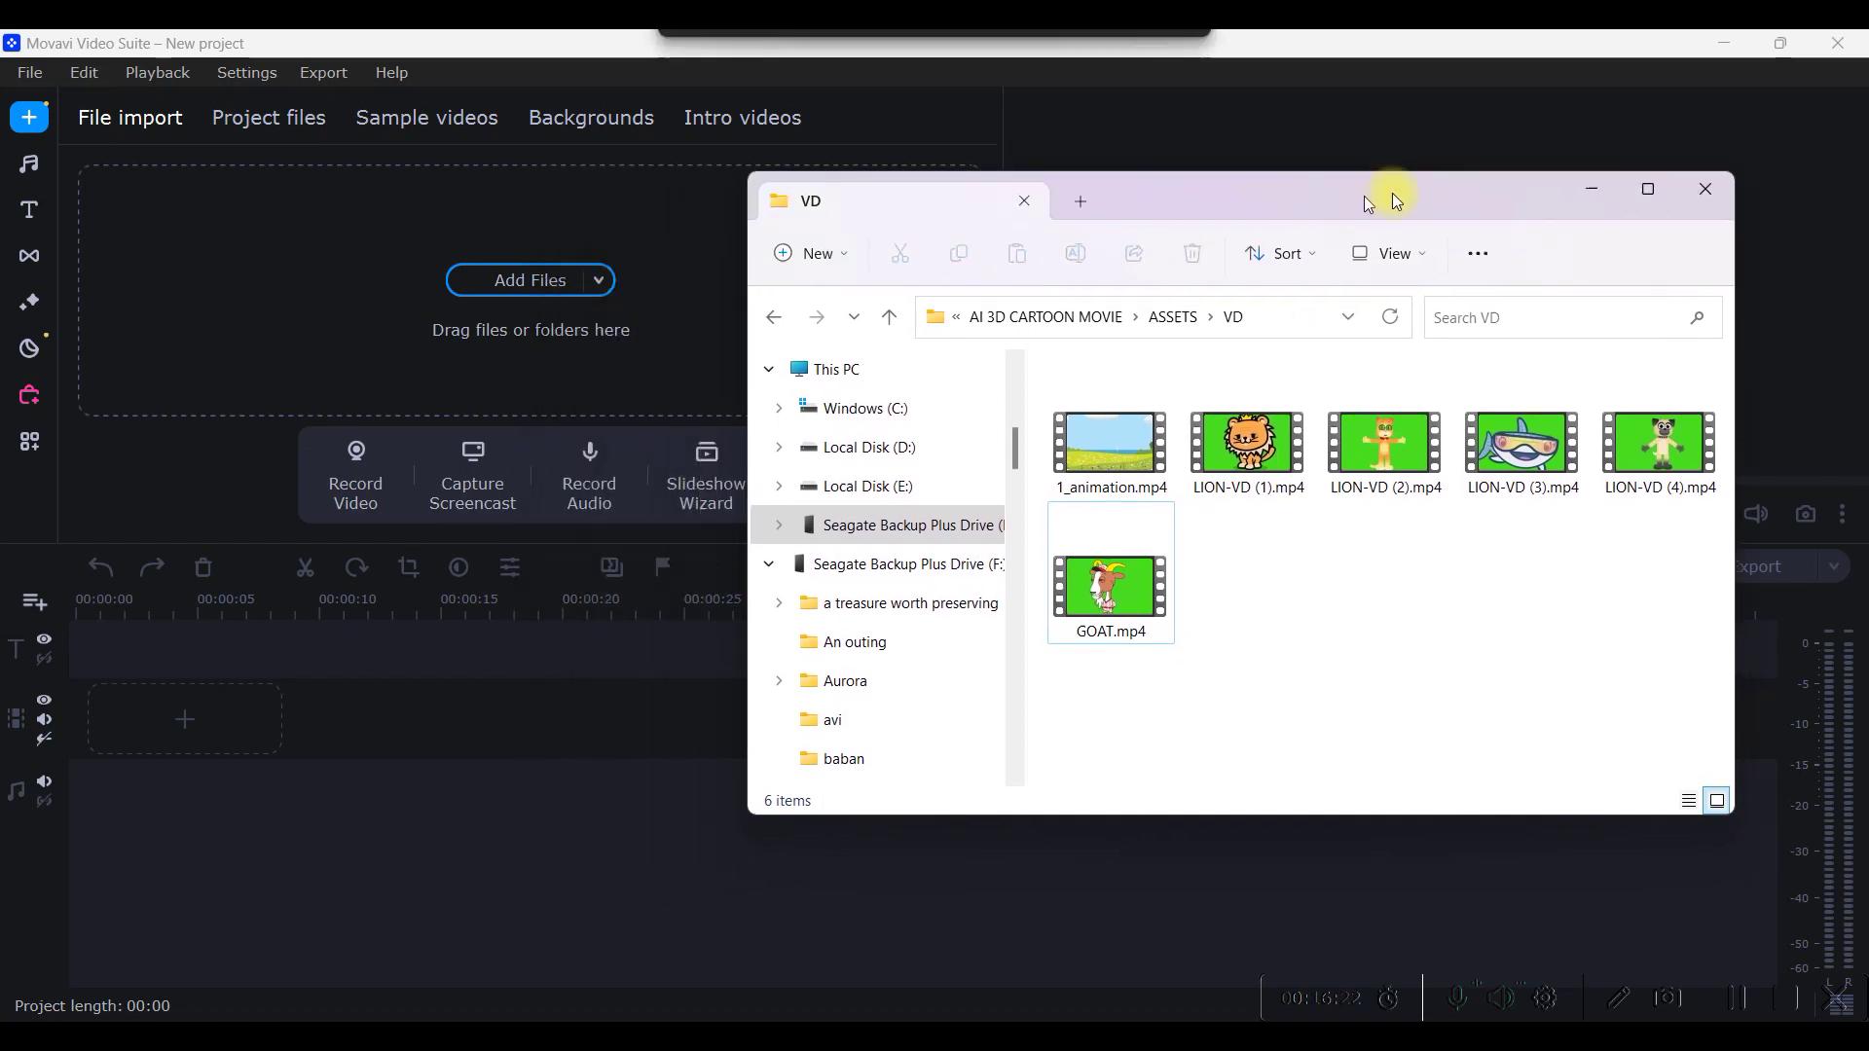
click(1134, 458)
drag(1134, 458, 261, 361)
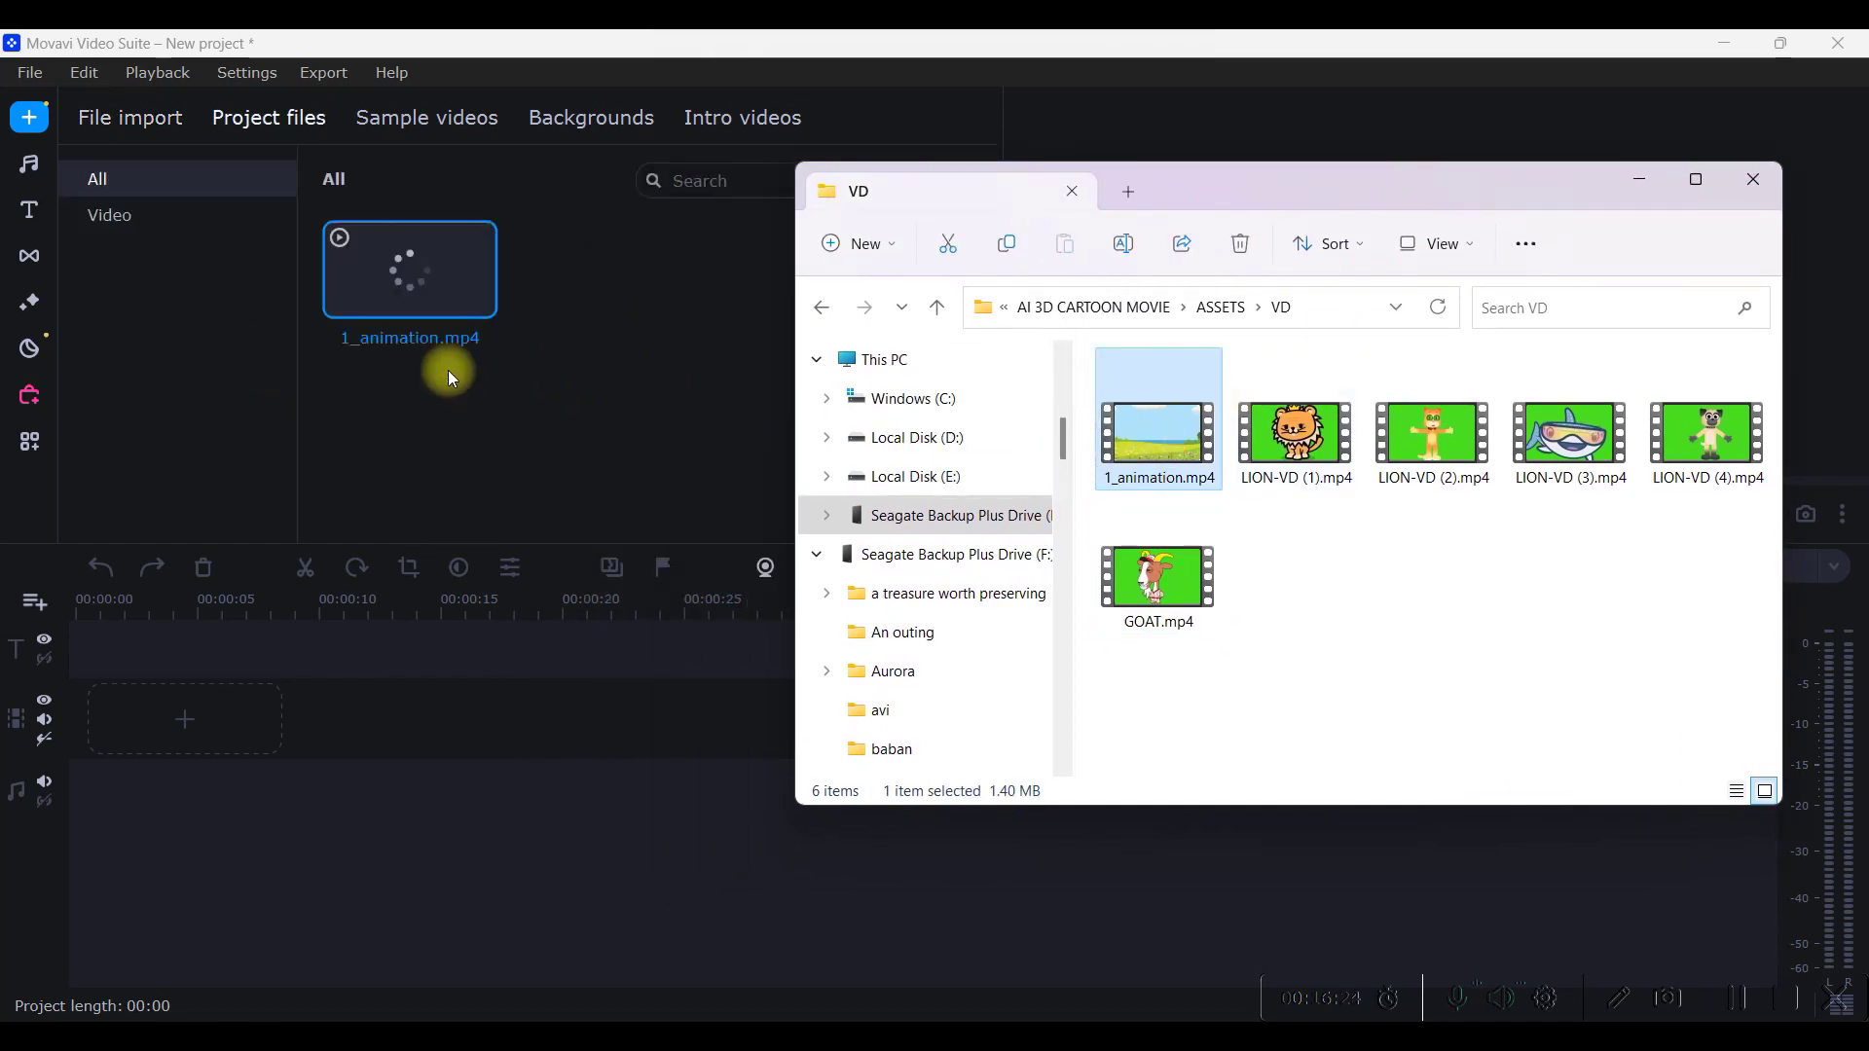
drag(1159, 579, 642, 273)
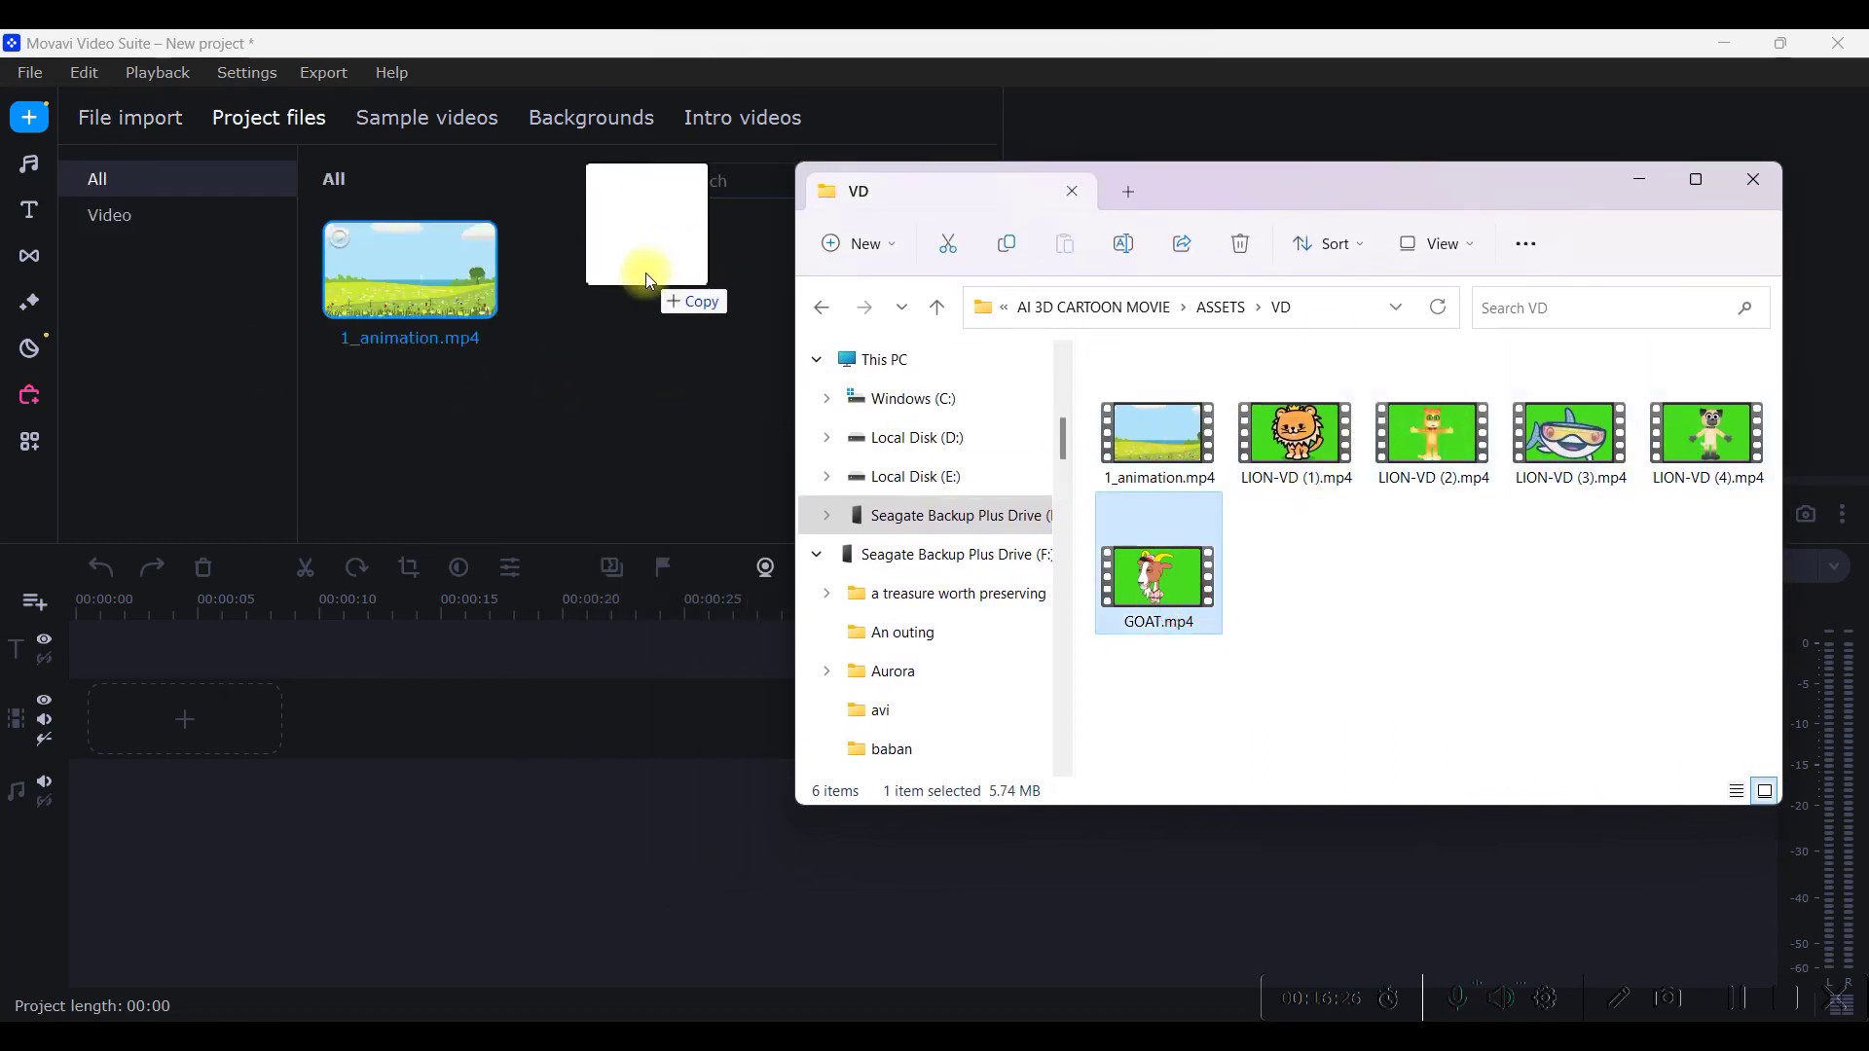
click(1655, 181)
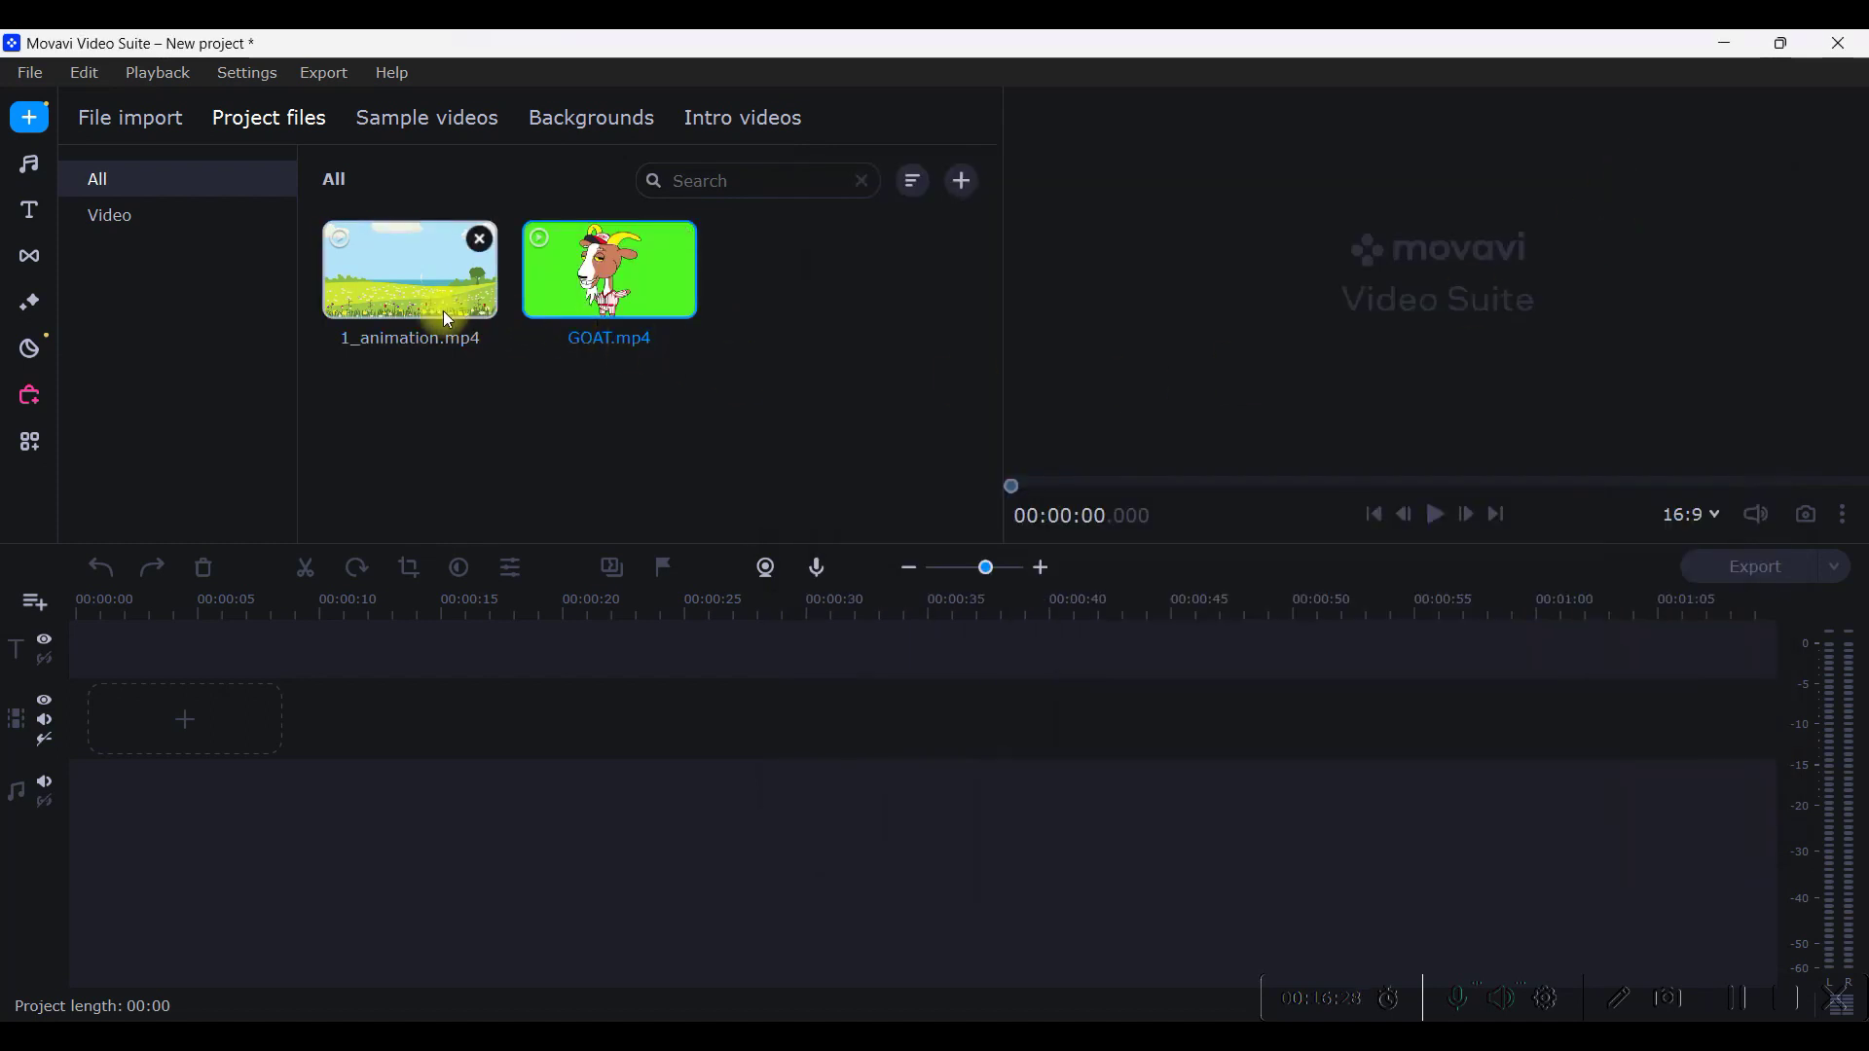
Place both clips at the timeline start, with the goat on the track above the meadow.
drag(429, 287, 62, 699)
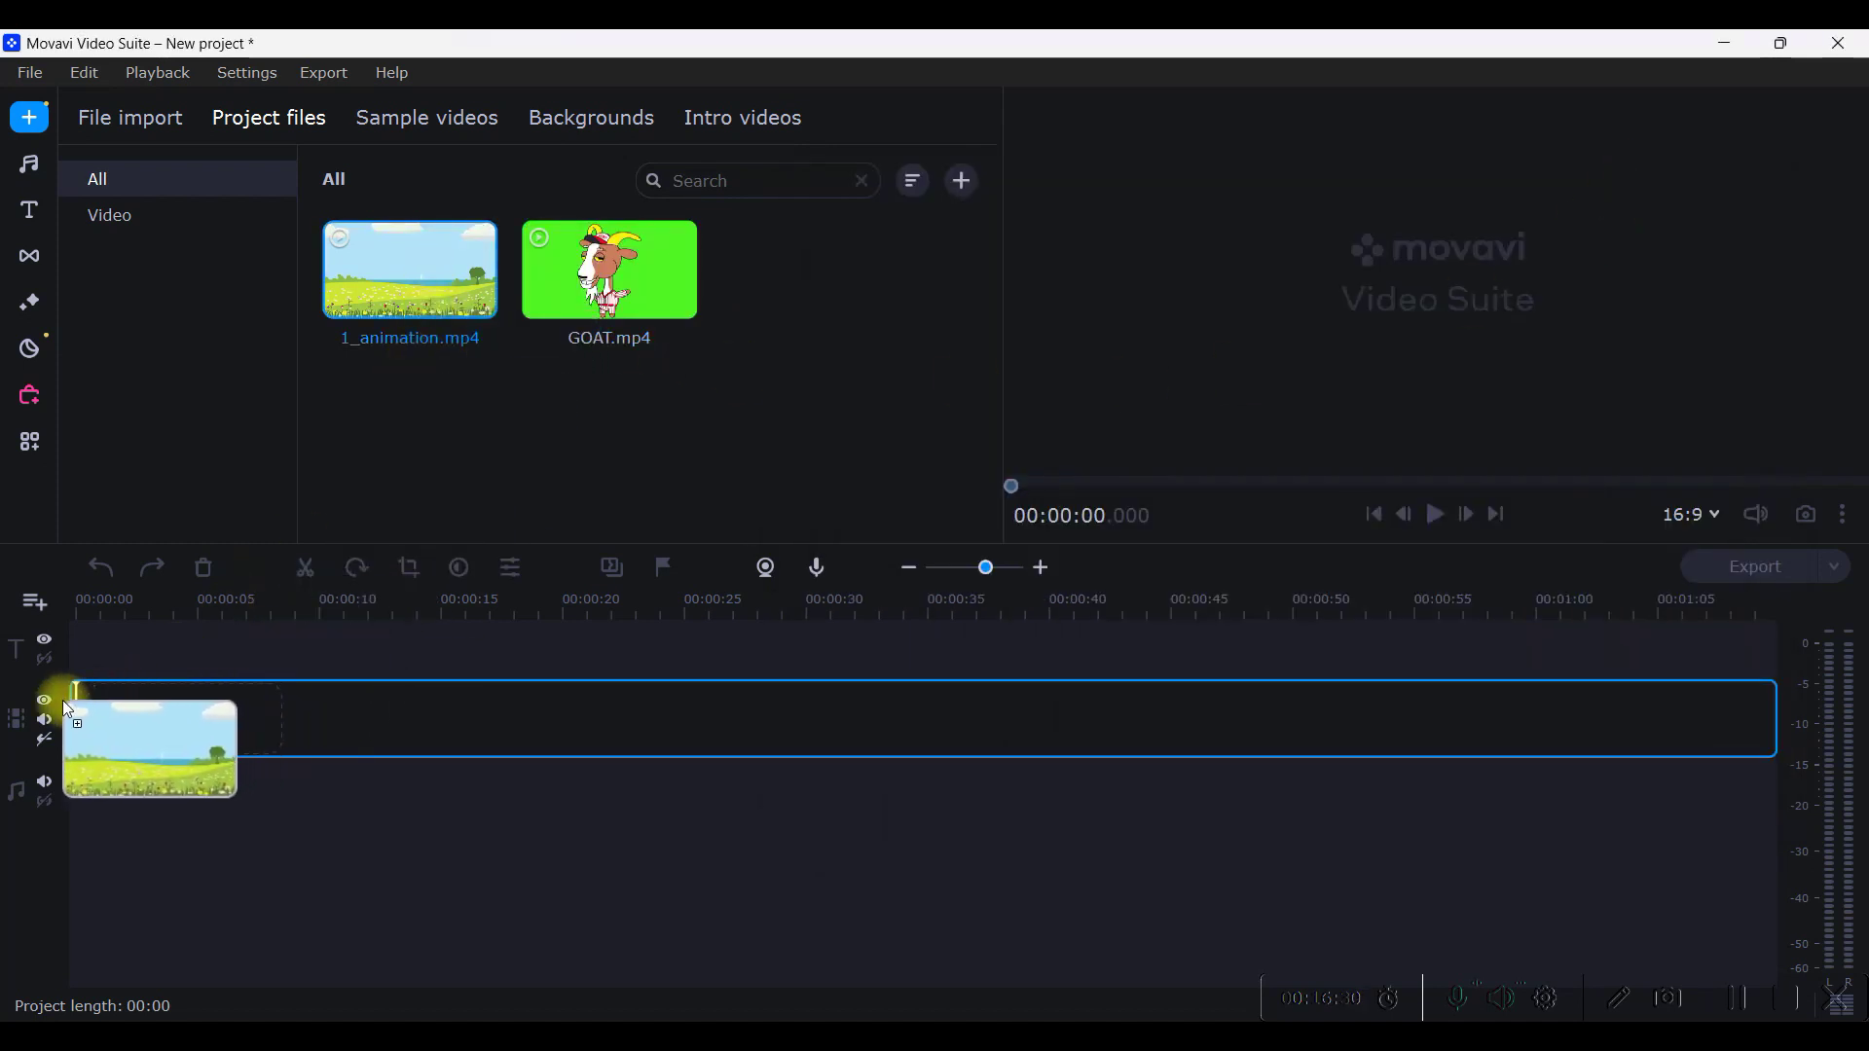
drag(610, 277, 130, 667)
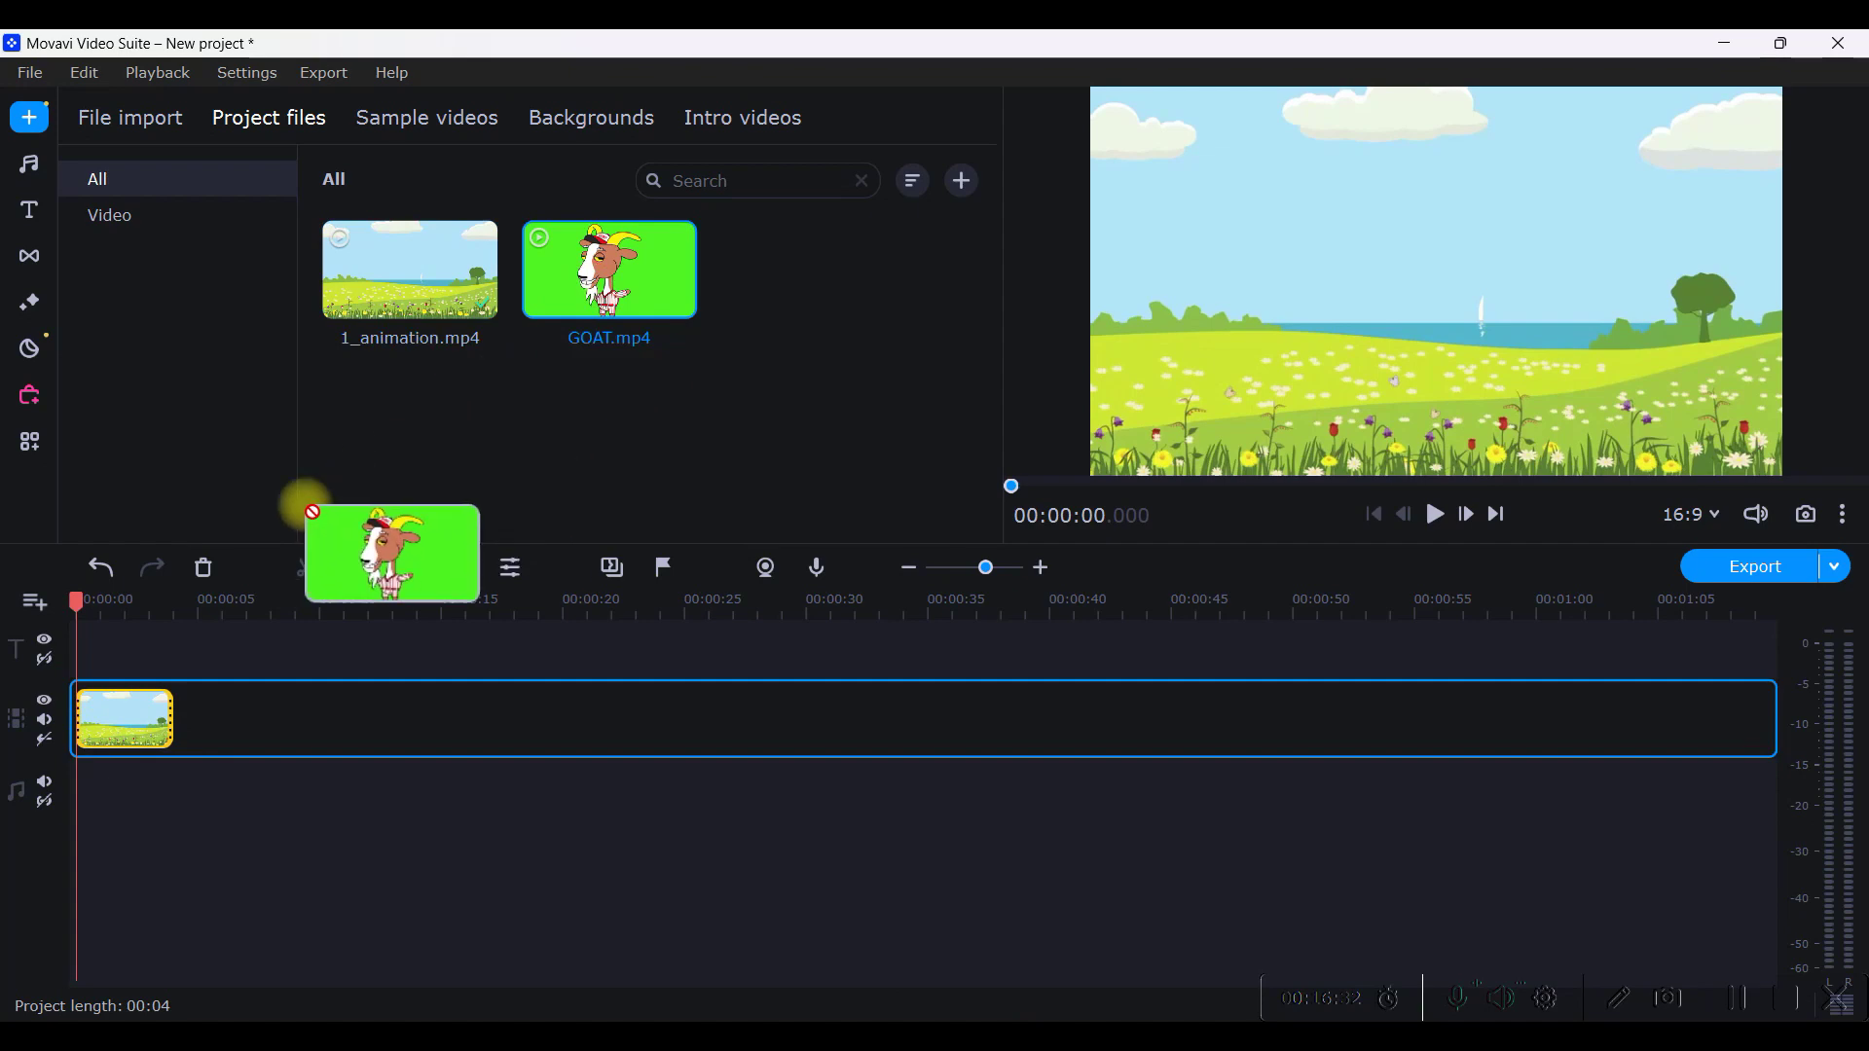
drag(763, 719, 123, 850)
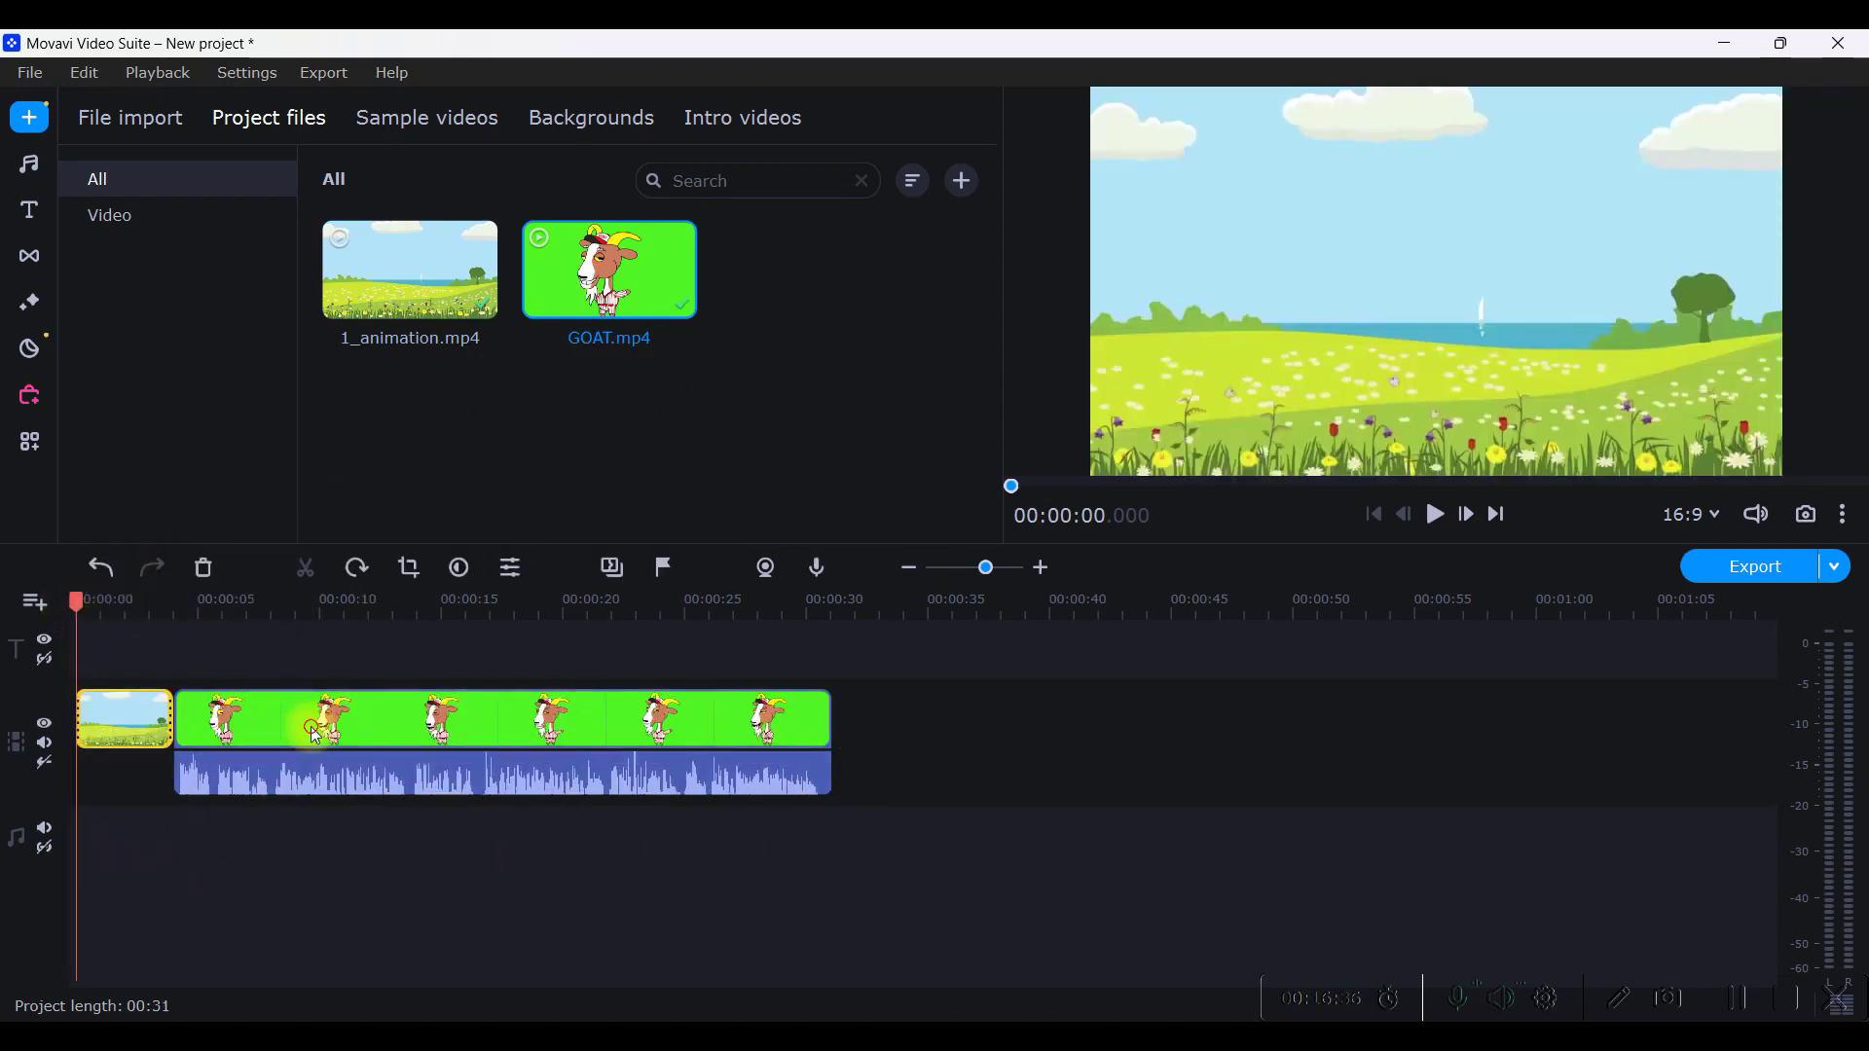
mouse_move(292, 721)
mouse_down()
mouse_move(212, 687)
mouse_move(200, 703)
mouse_up()
click(173, 855)
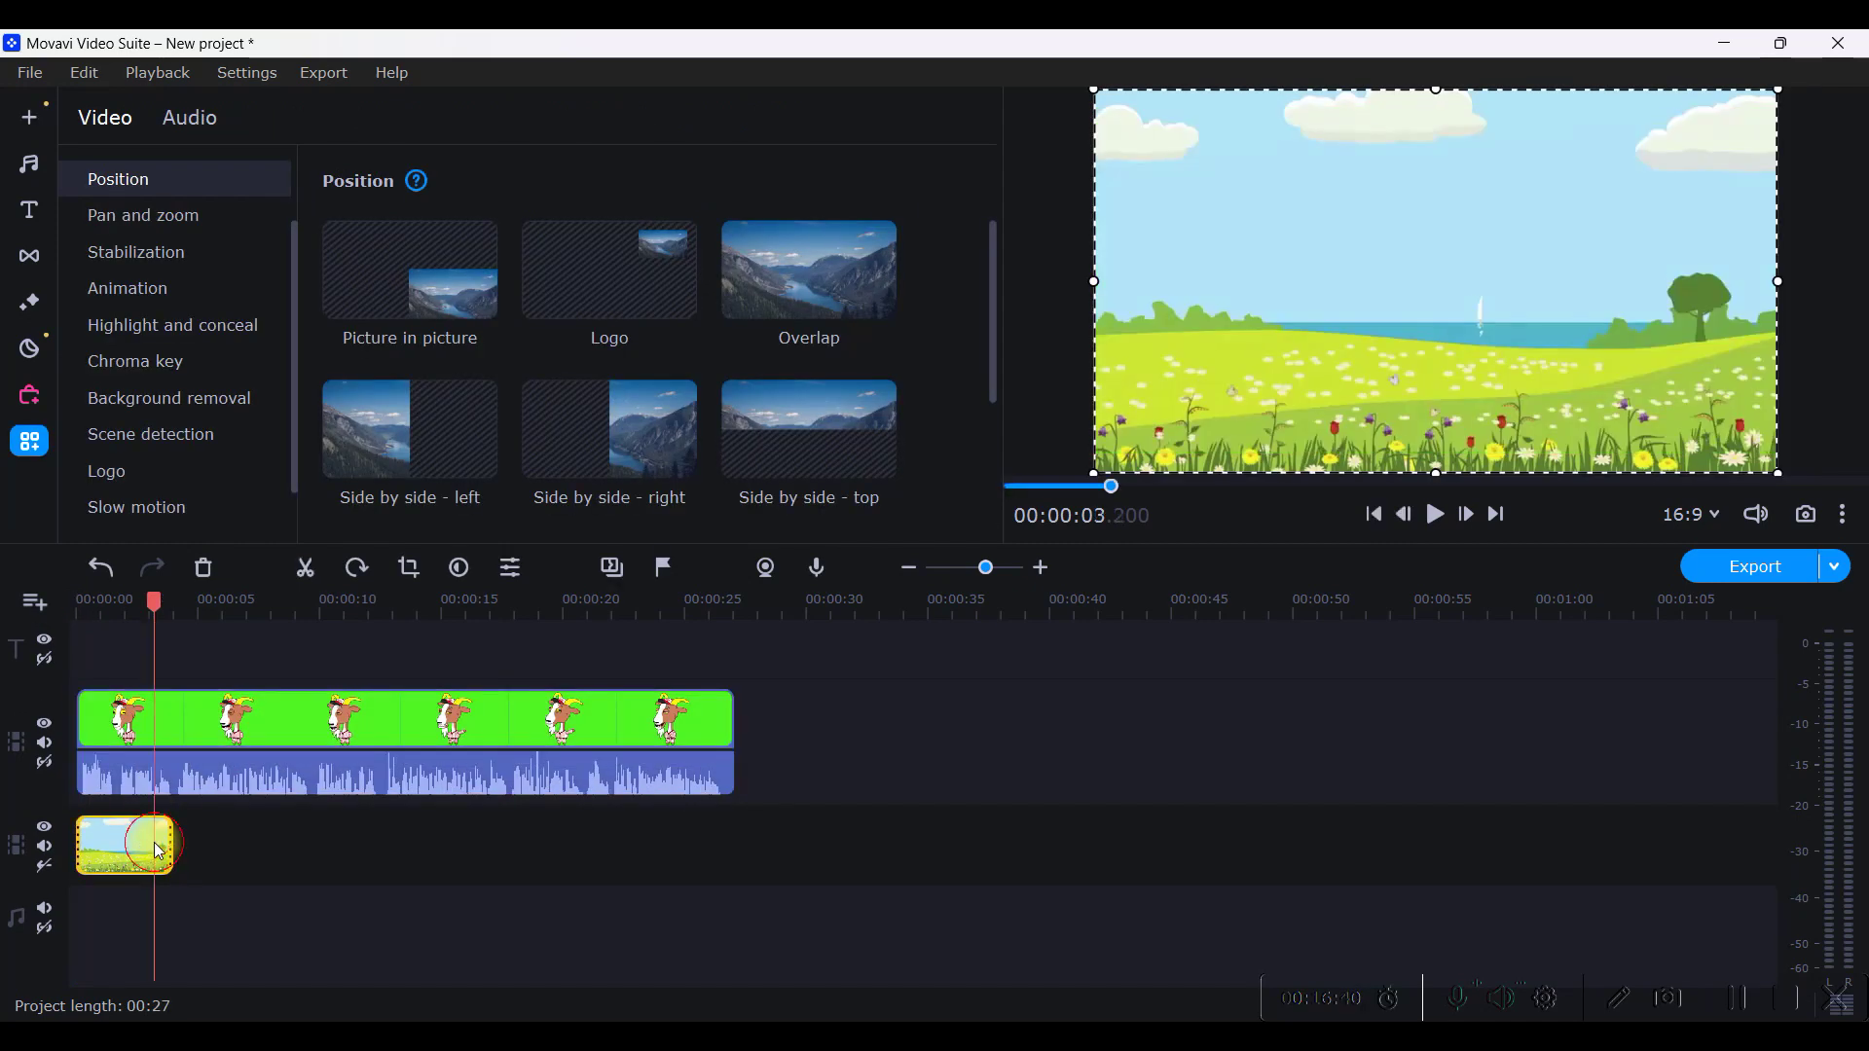
Duplicate the meadow clip into back-to-back copies trimmed to end with the 27-second goat clip.
right_click(123, 836)
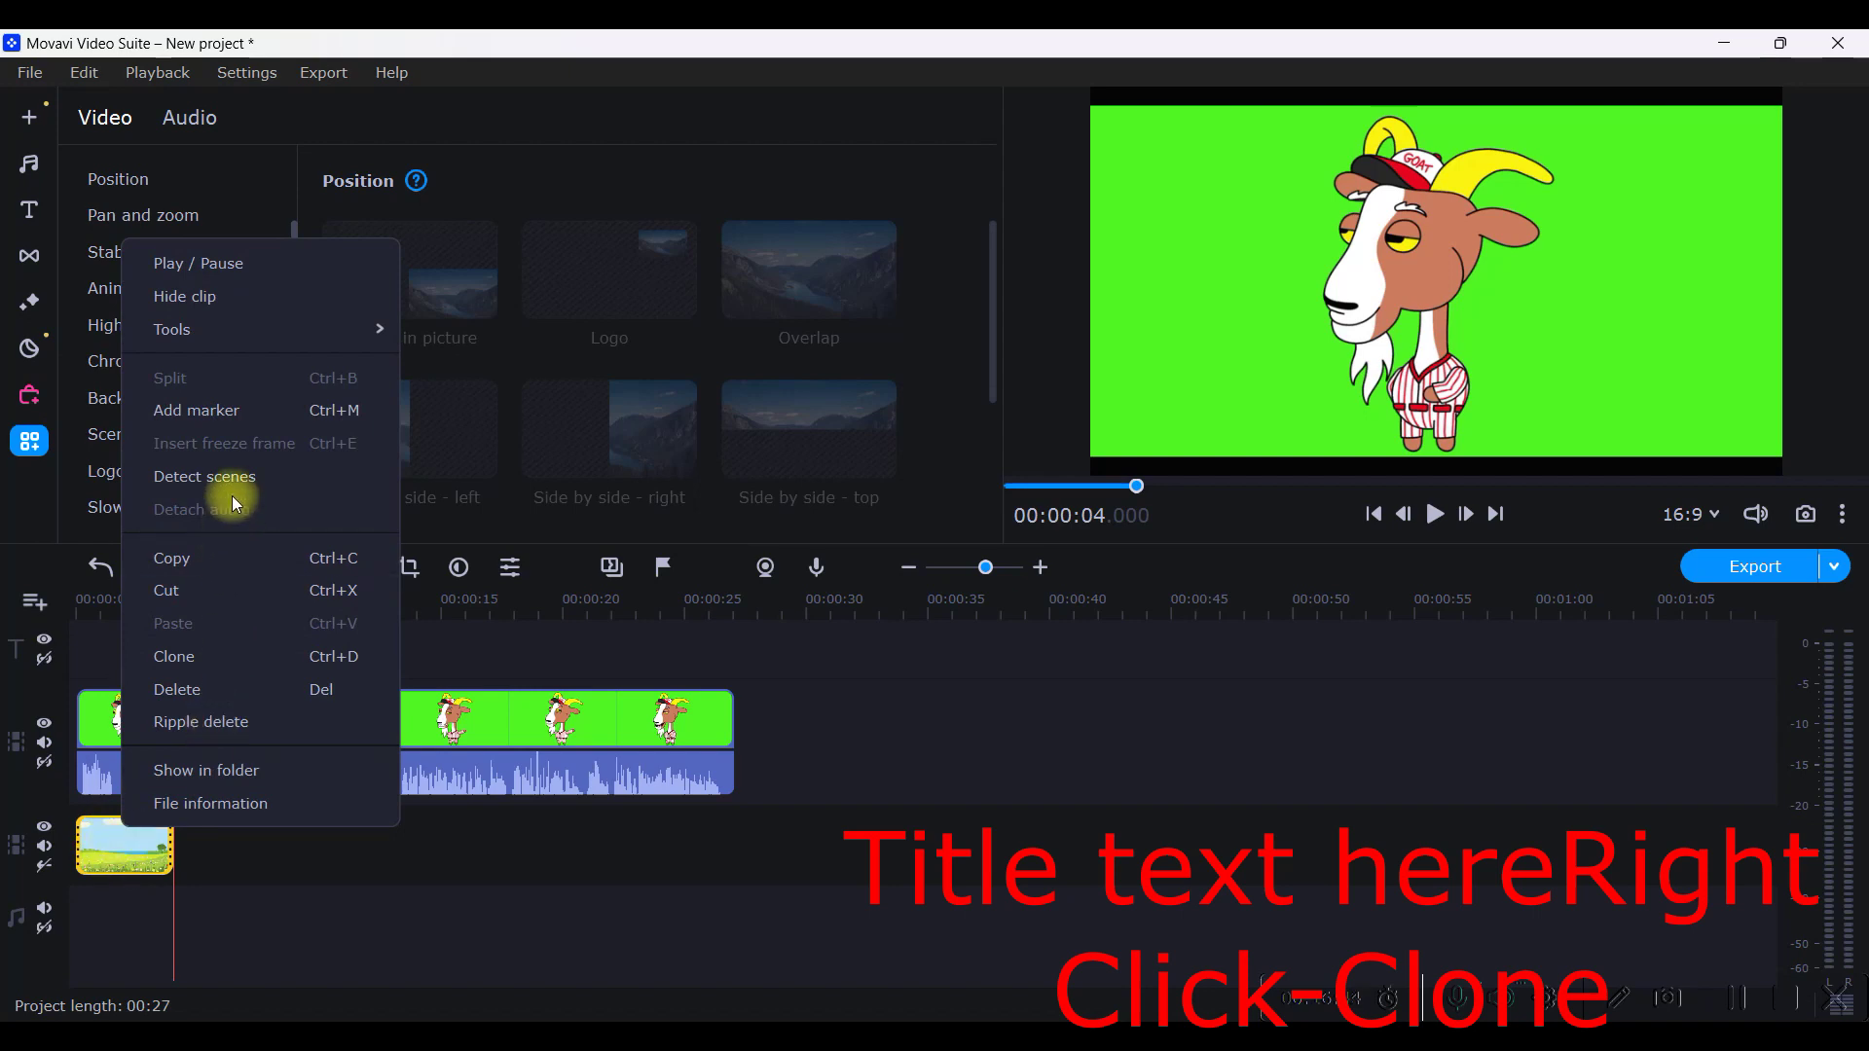
click(209, 656)
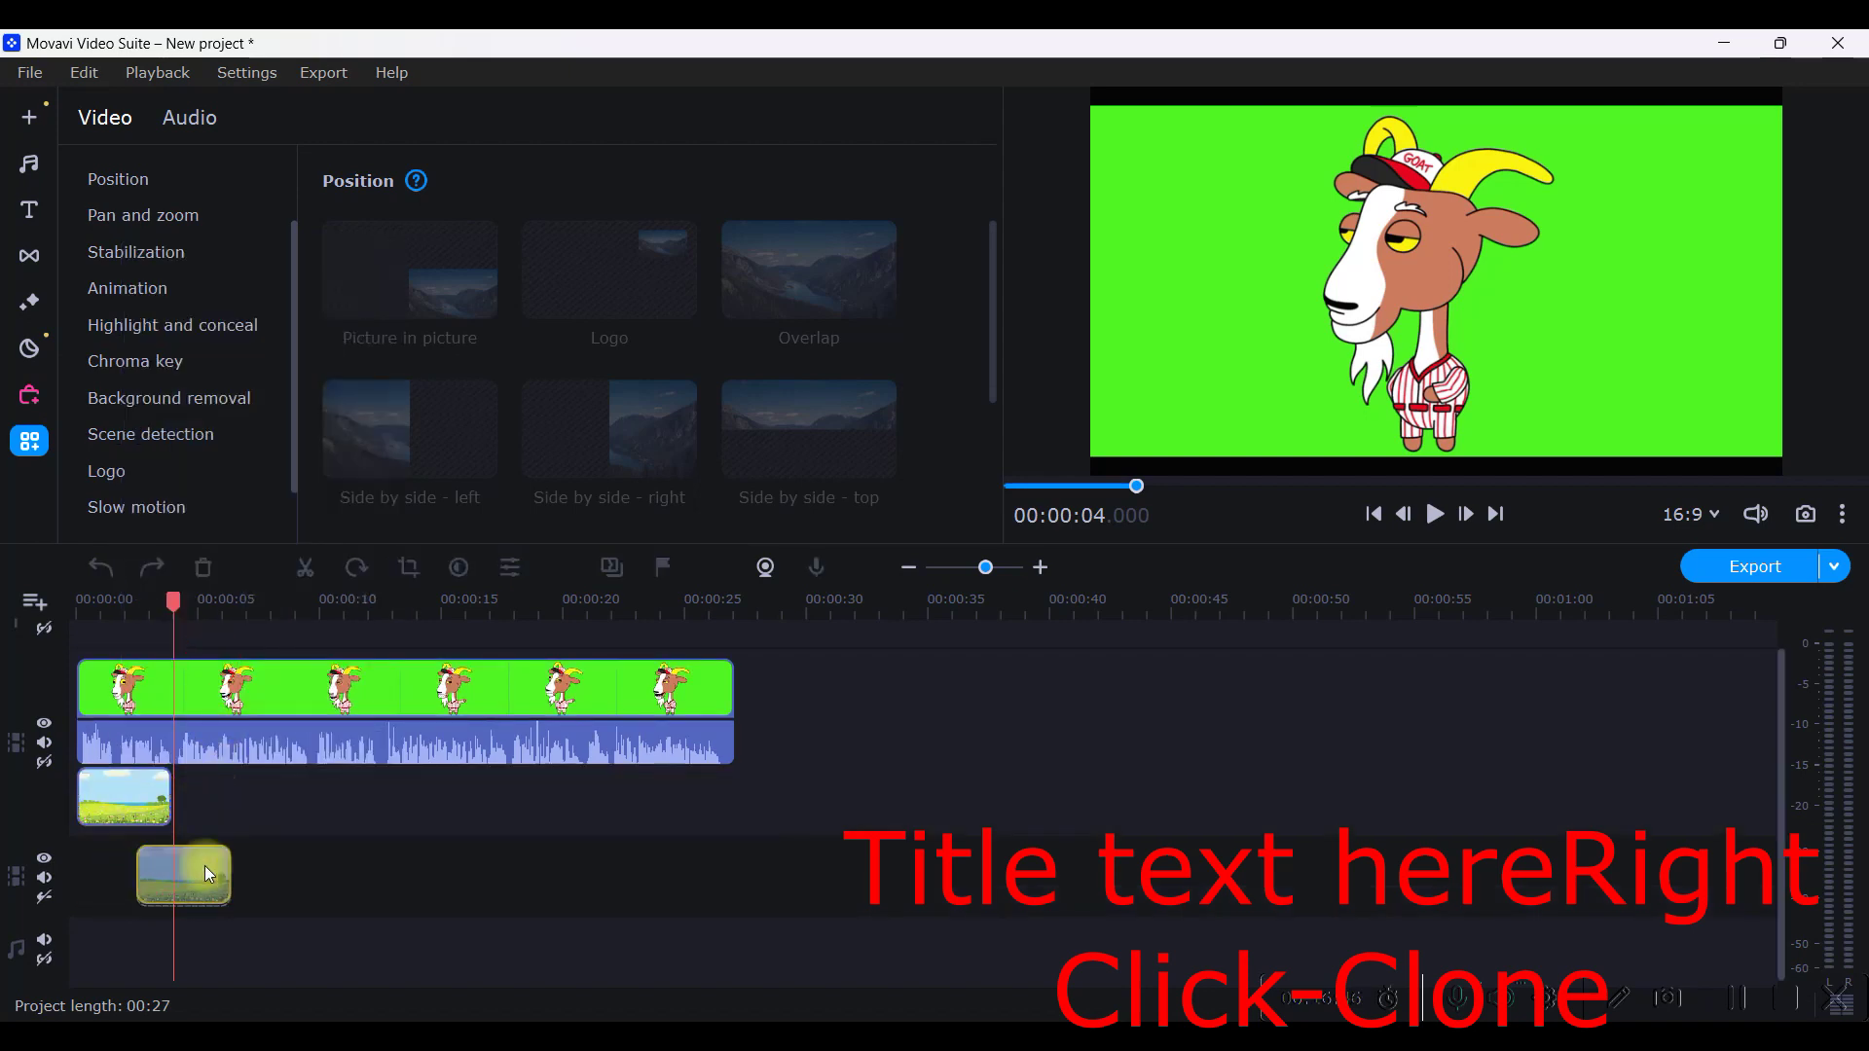
drag(209, 875, 242, 792)
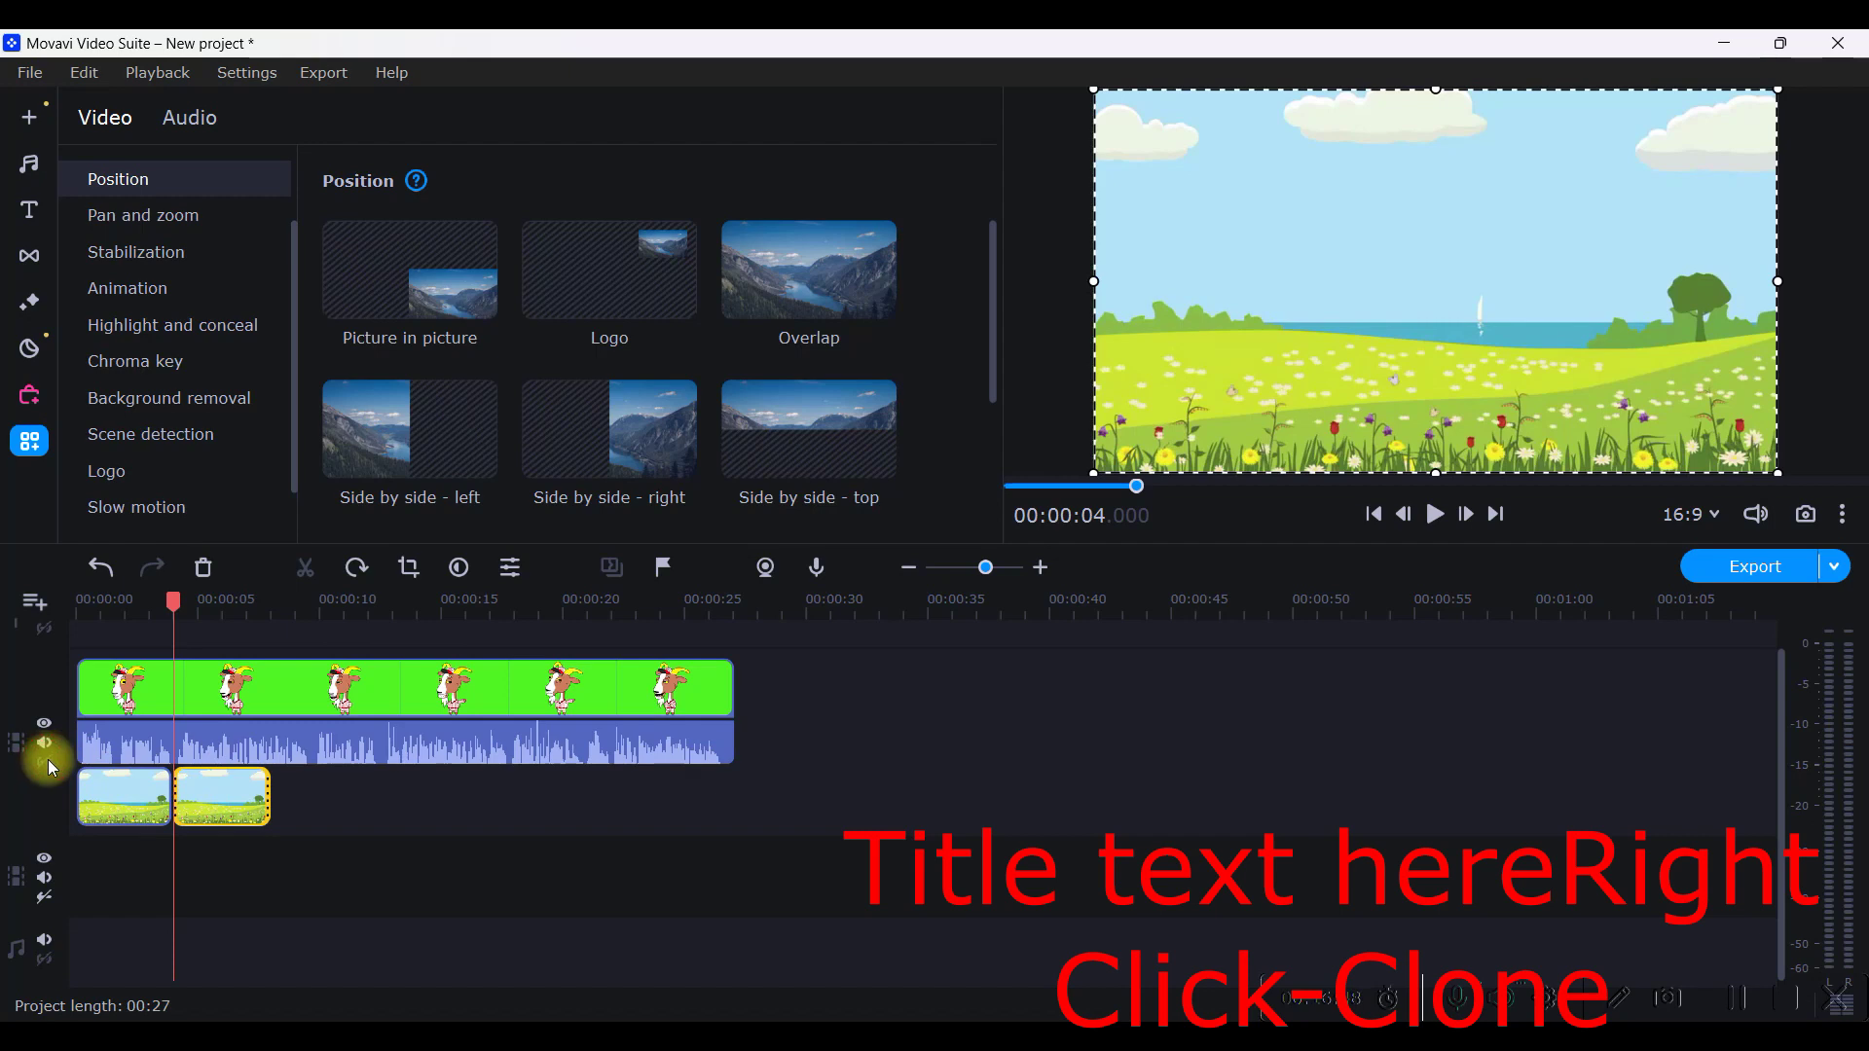
right_click(220, 800)
click(282, 671)
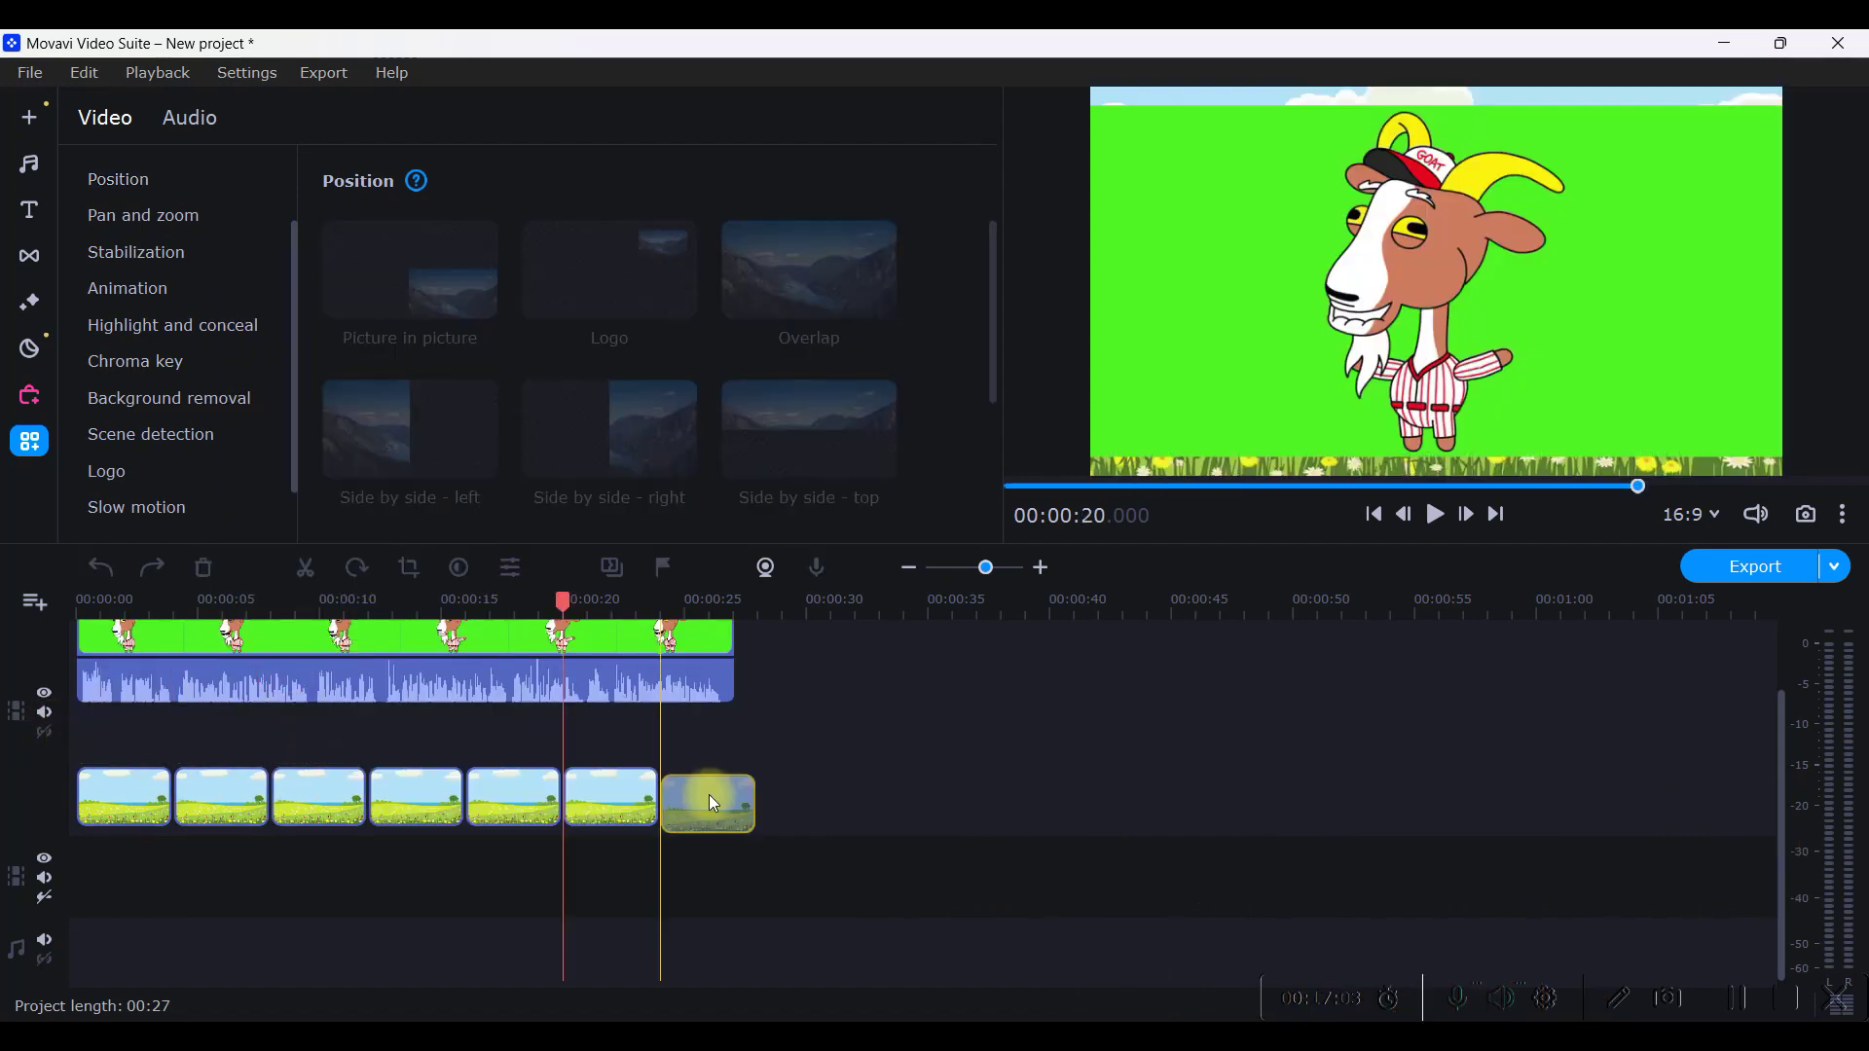
drag(707, 793, 733, 795)
click(433, 703)
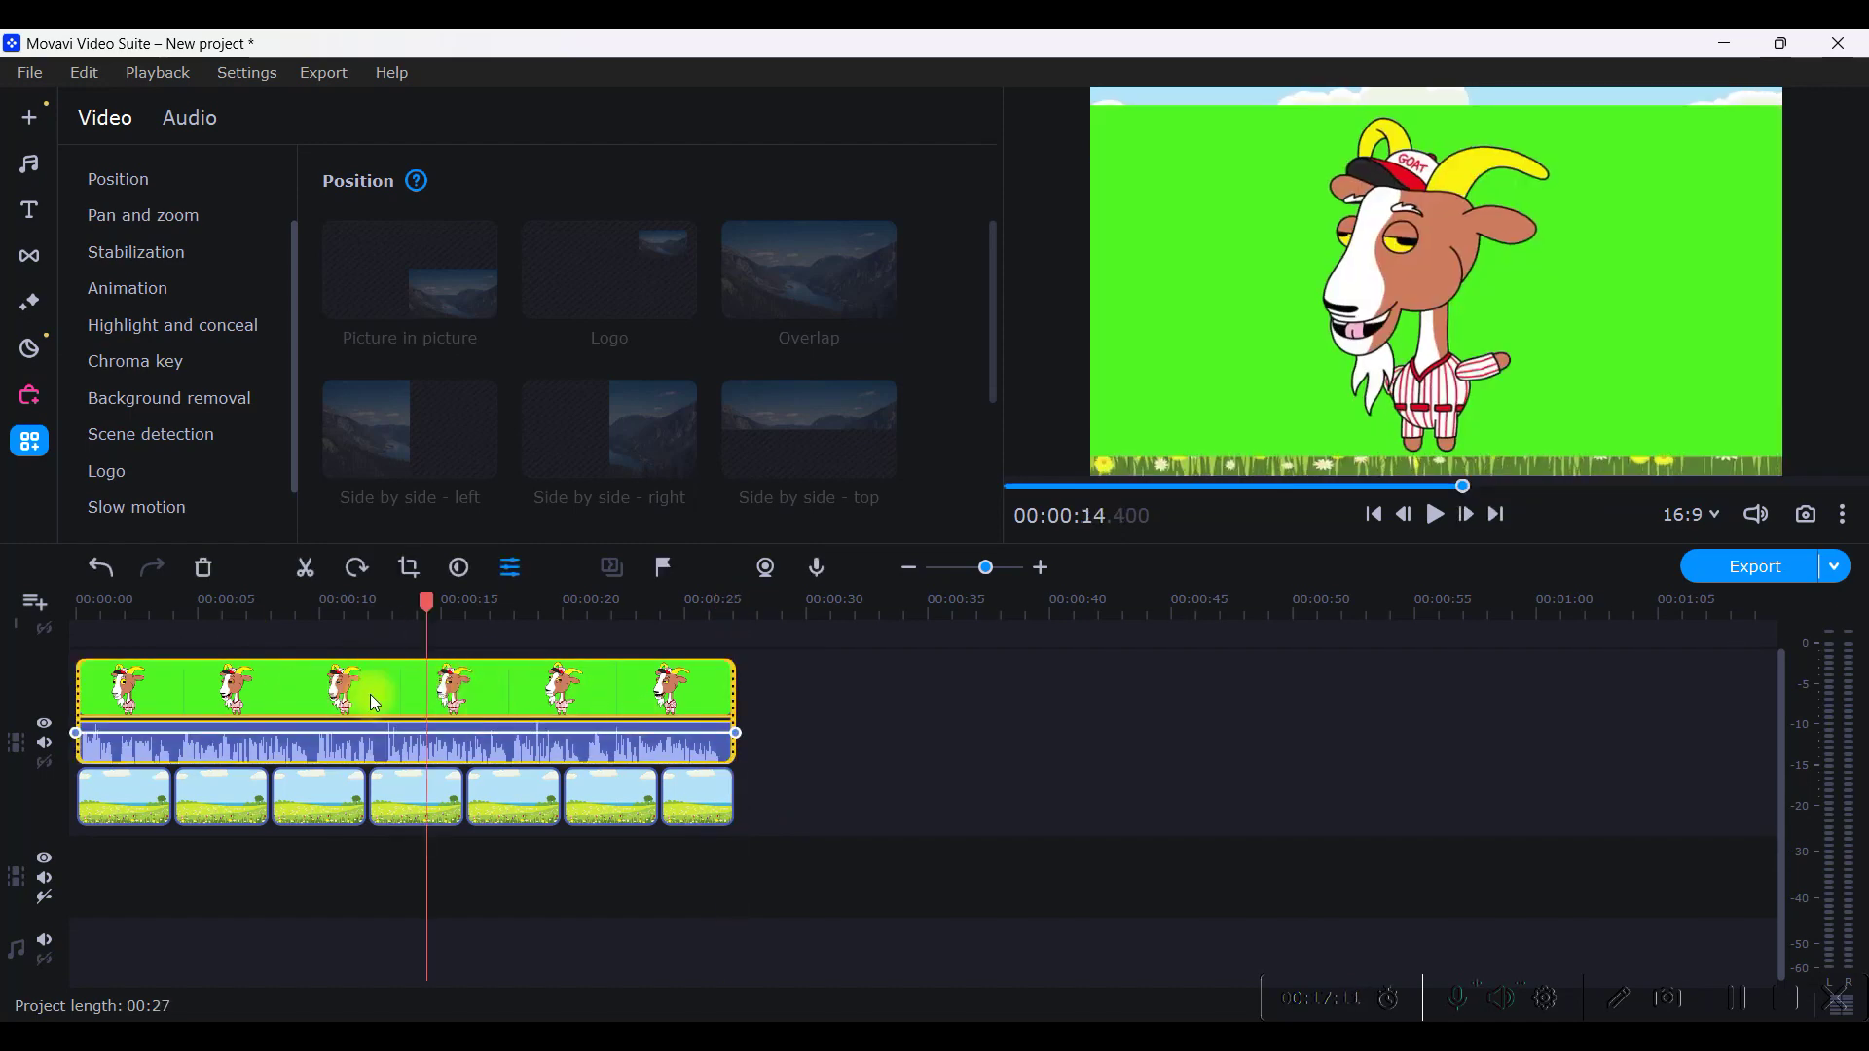
click(862, 752)
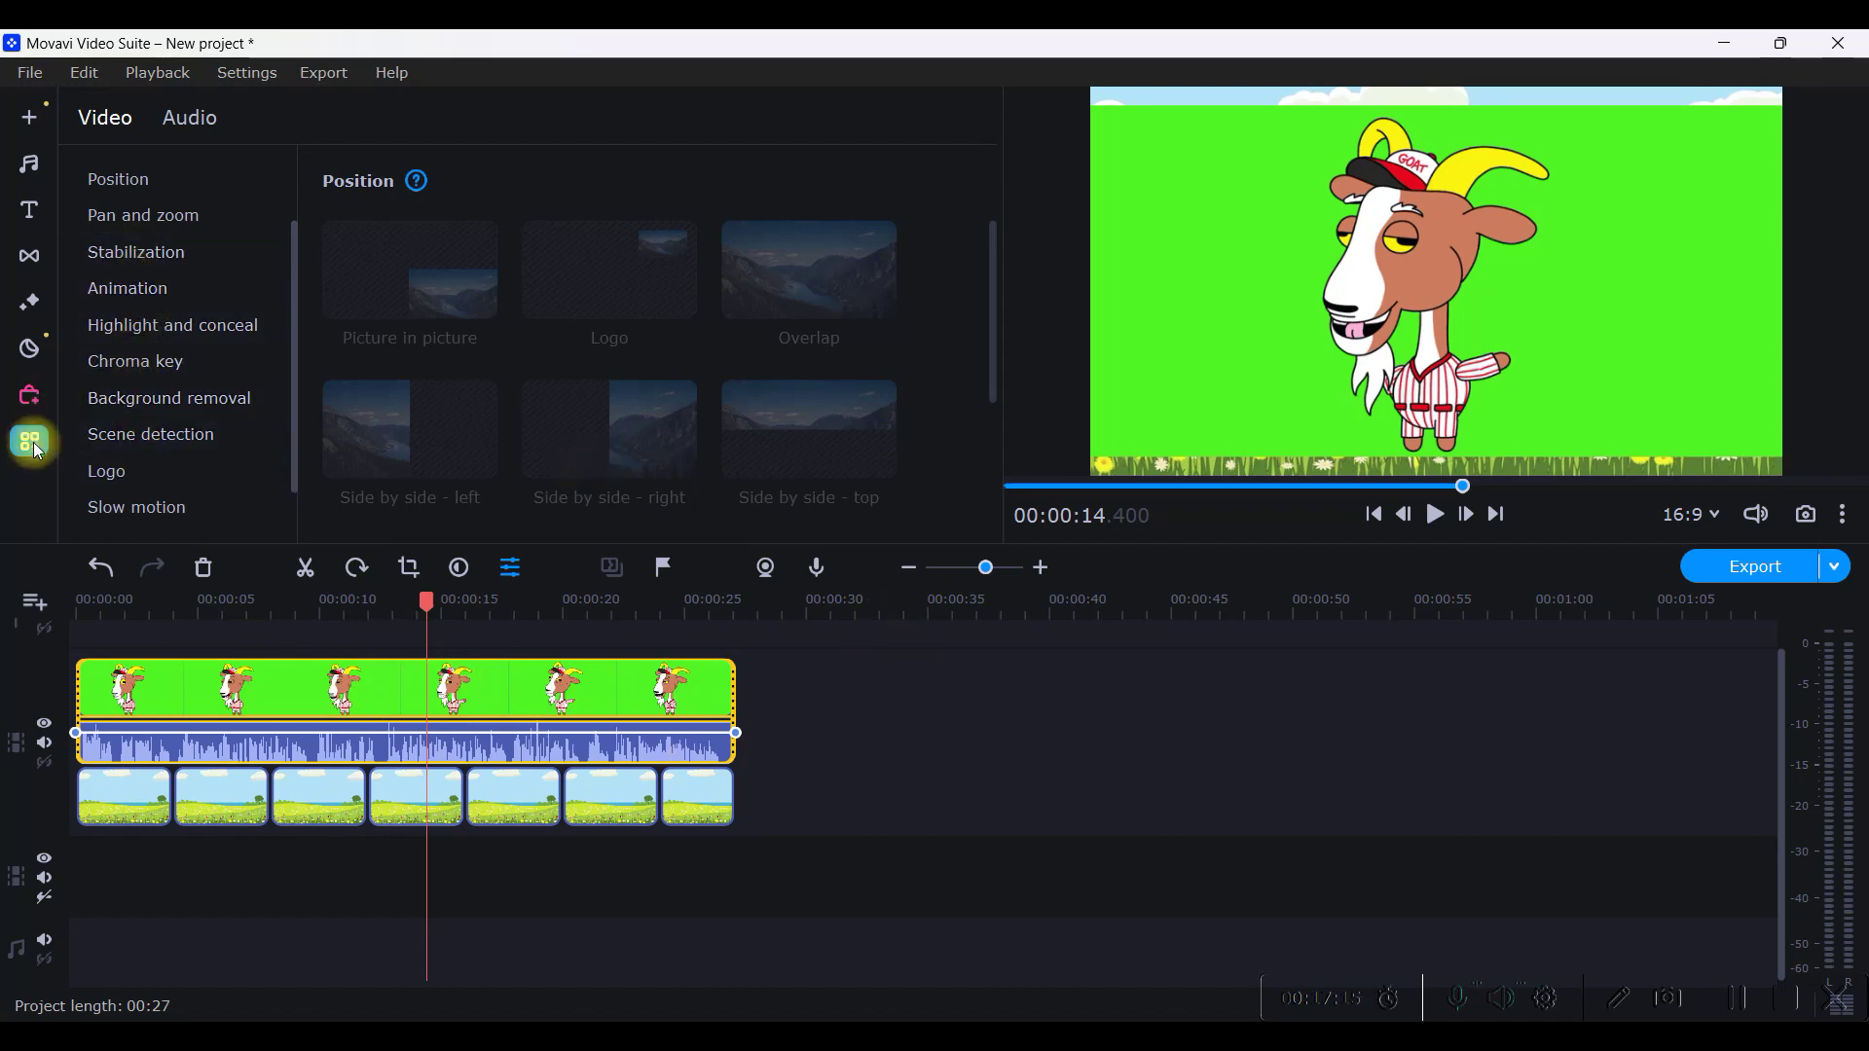
Key out the goat clip's green background by sampling it with the chroma key picker.
click(135, 361)
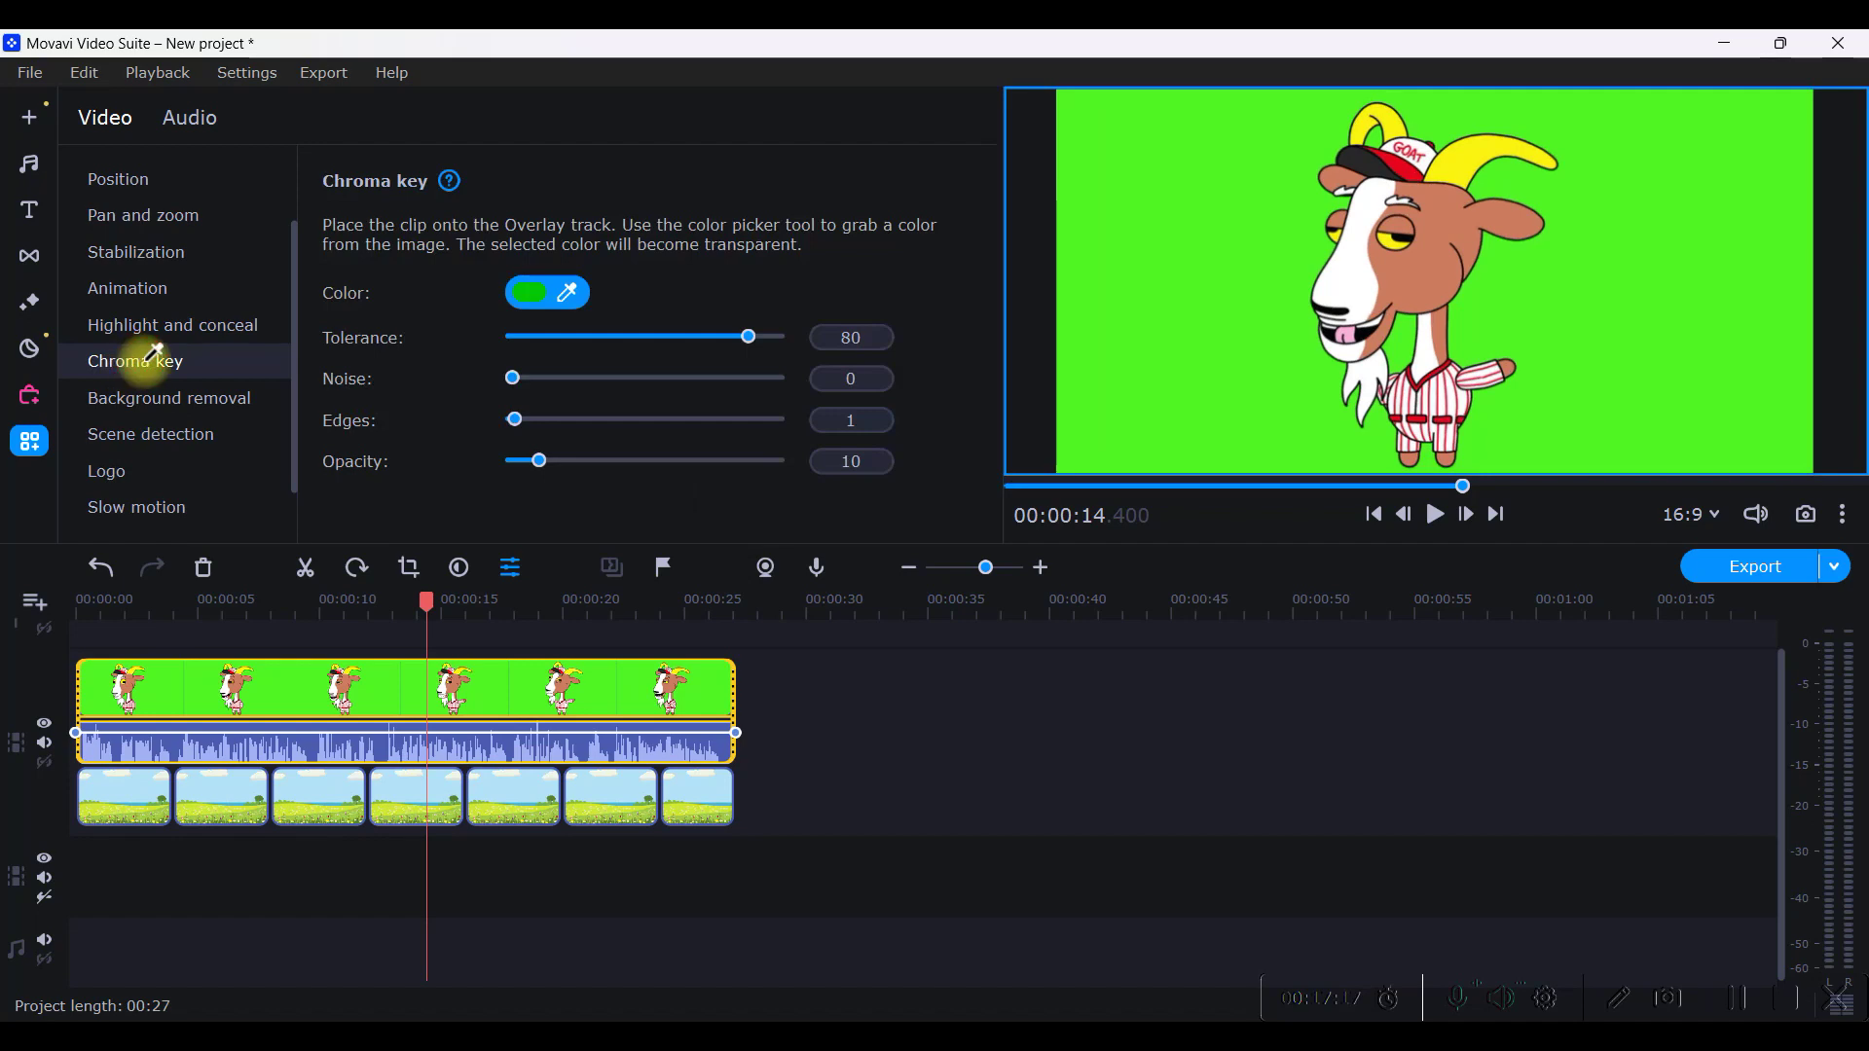
click(1208, 283)
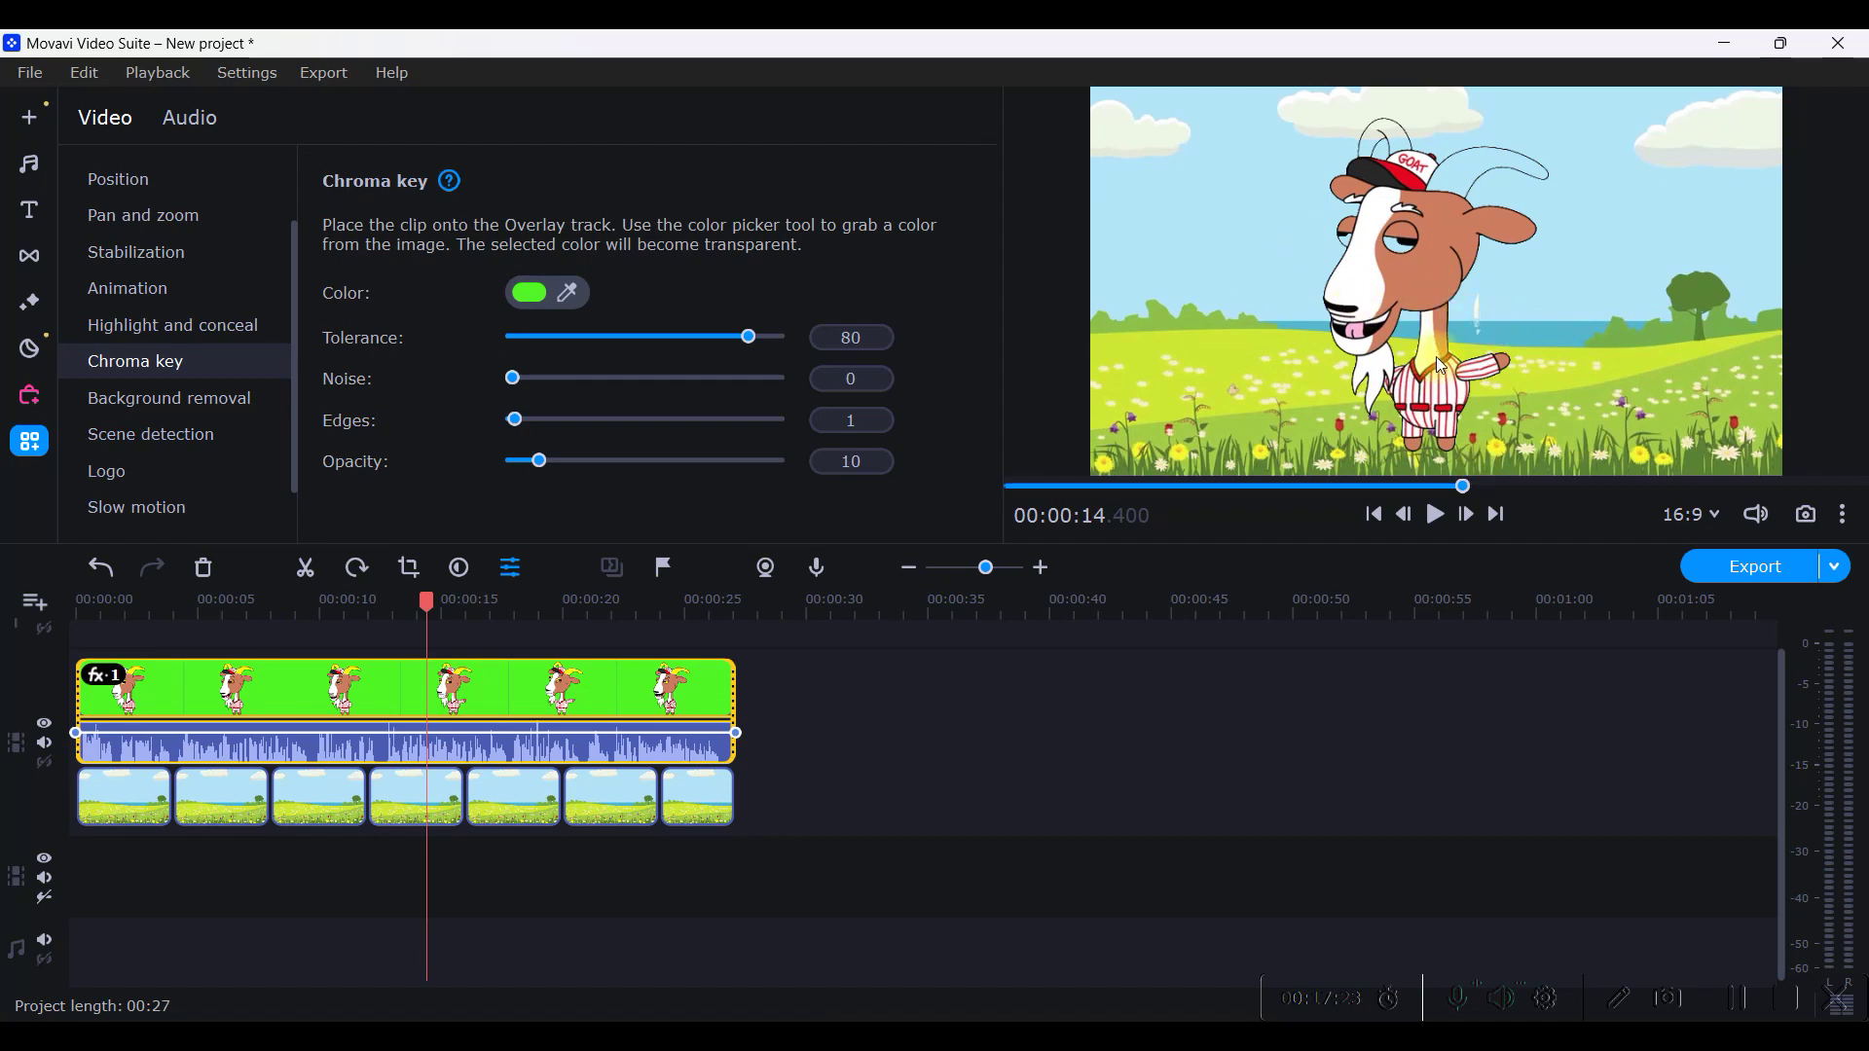
click(912, 378)
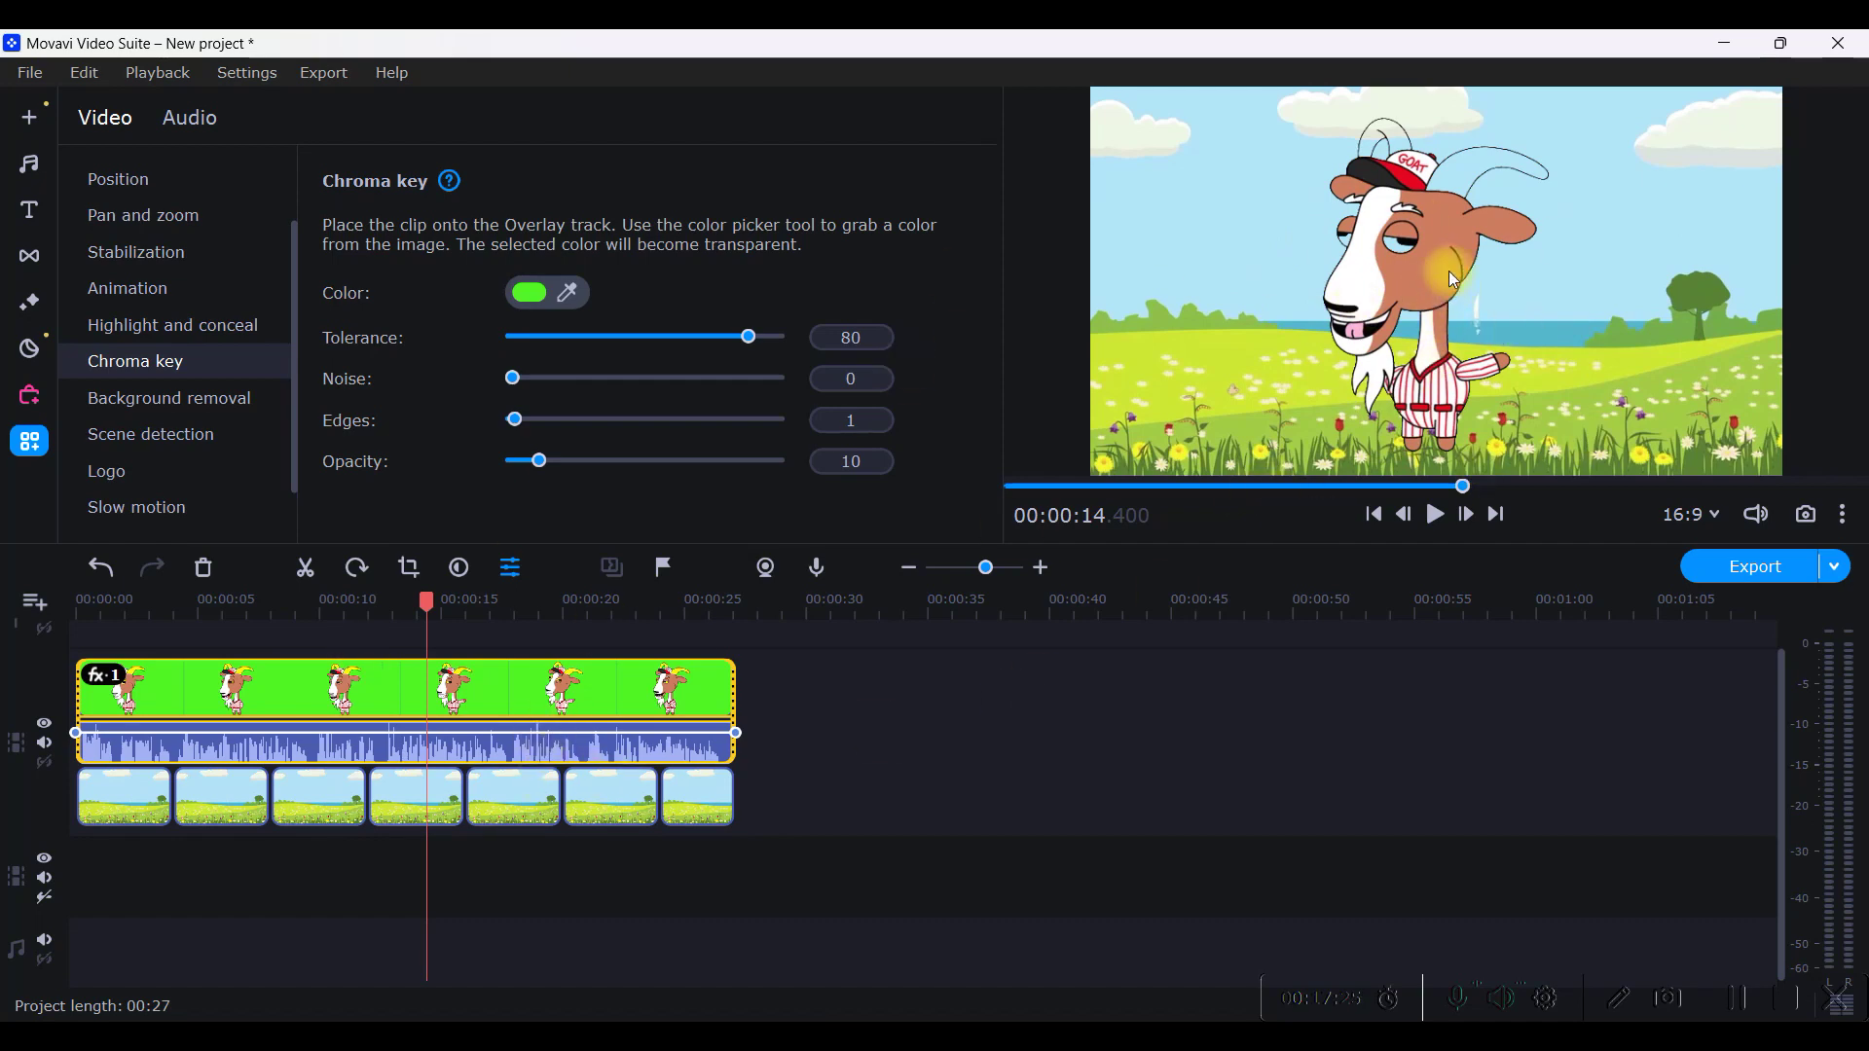
click(122, 179)
Place the keyed goat on the right half of the frame and play from the start.
mouse_move(1304, 273)
mouse_down()
mouse_move(1682, 285)
mouse_move(1642, 271)
mouse_up()
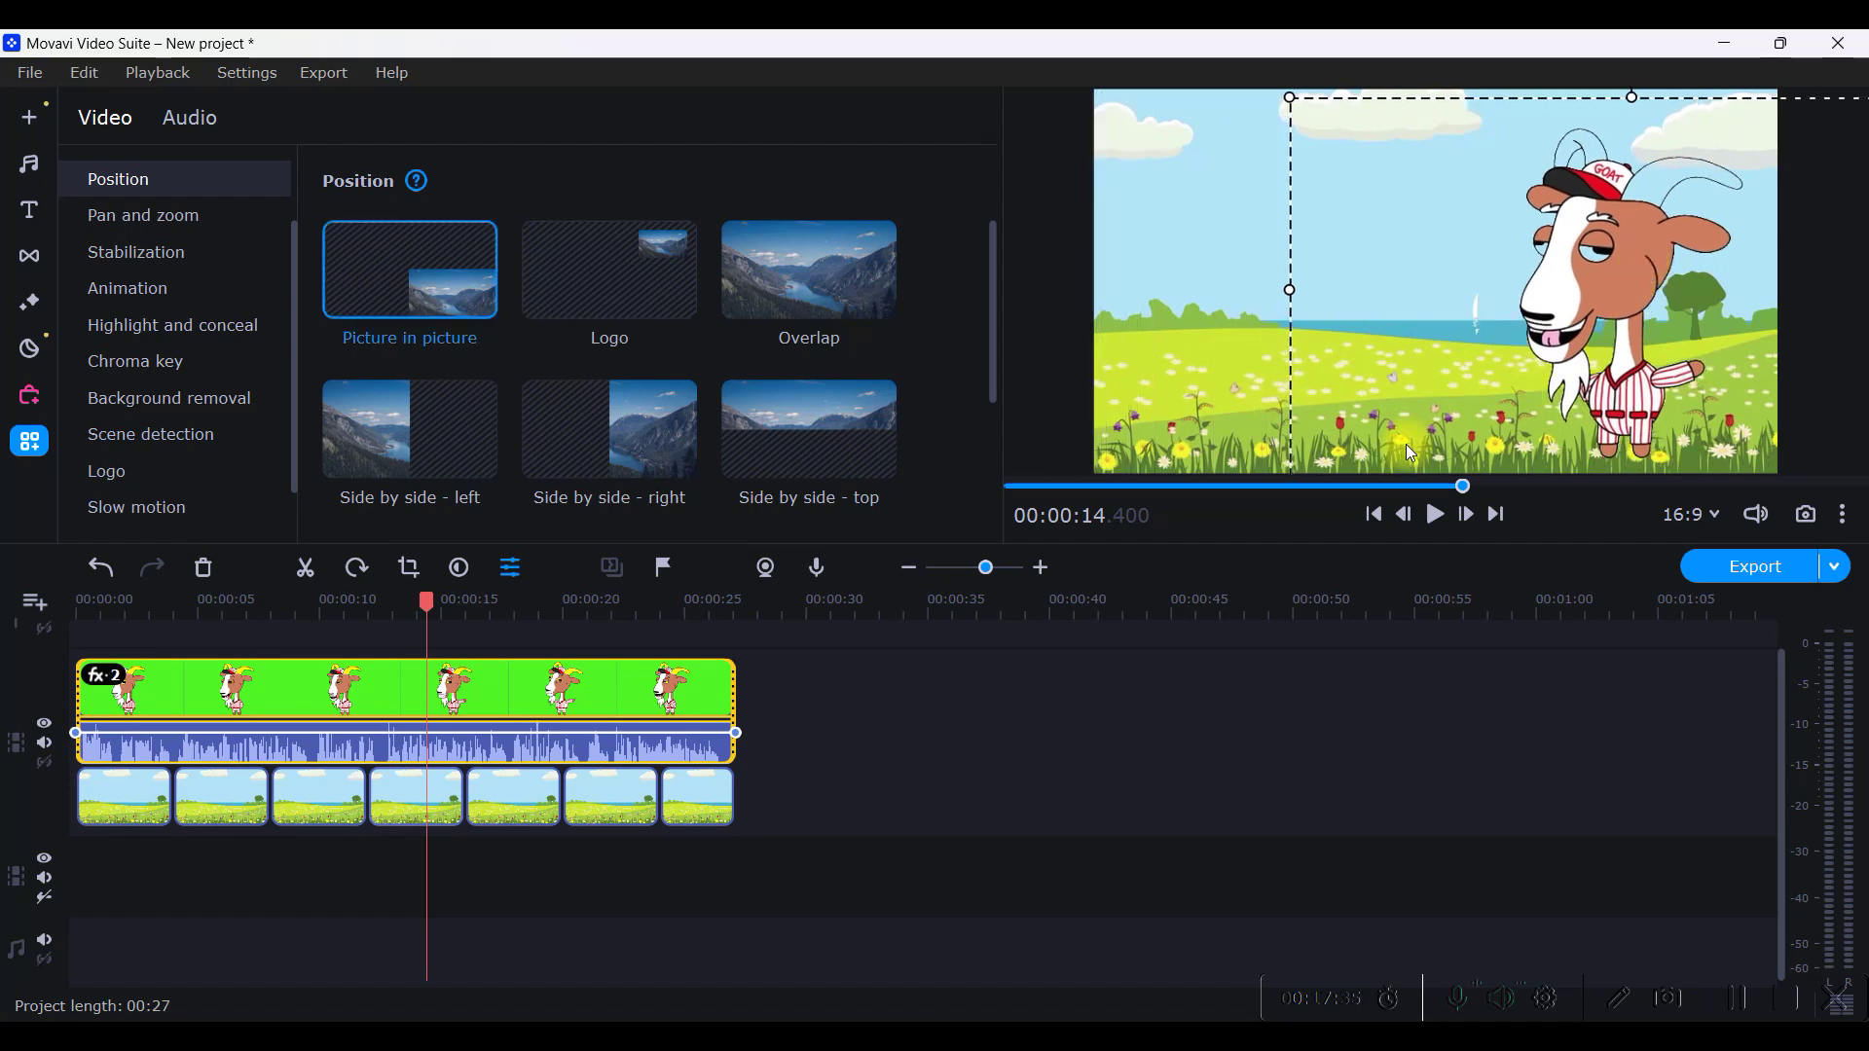
click(360, 443)
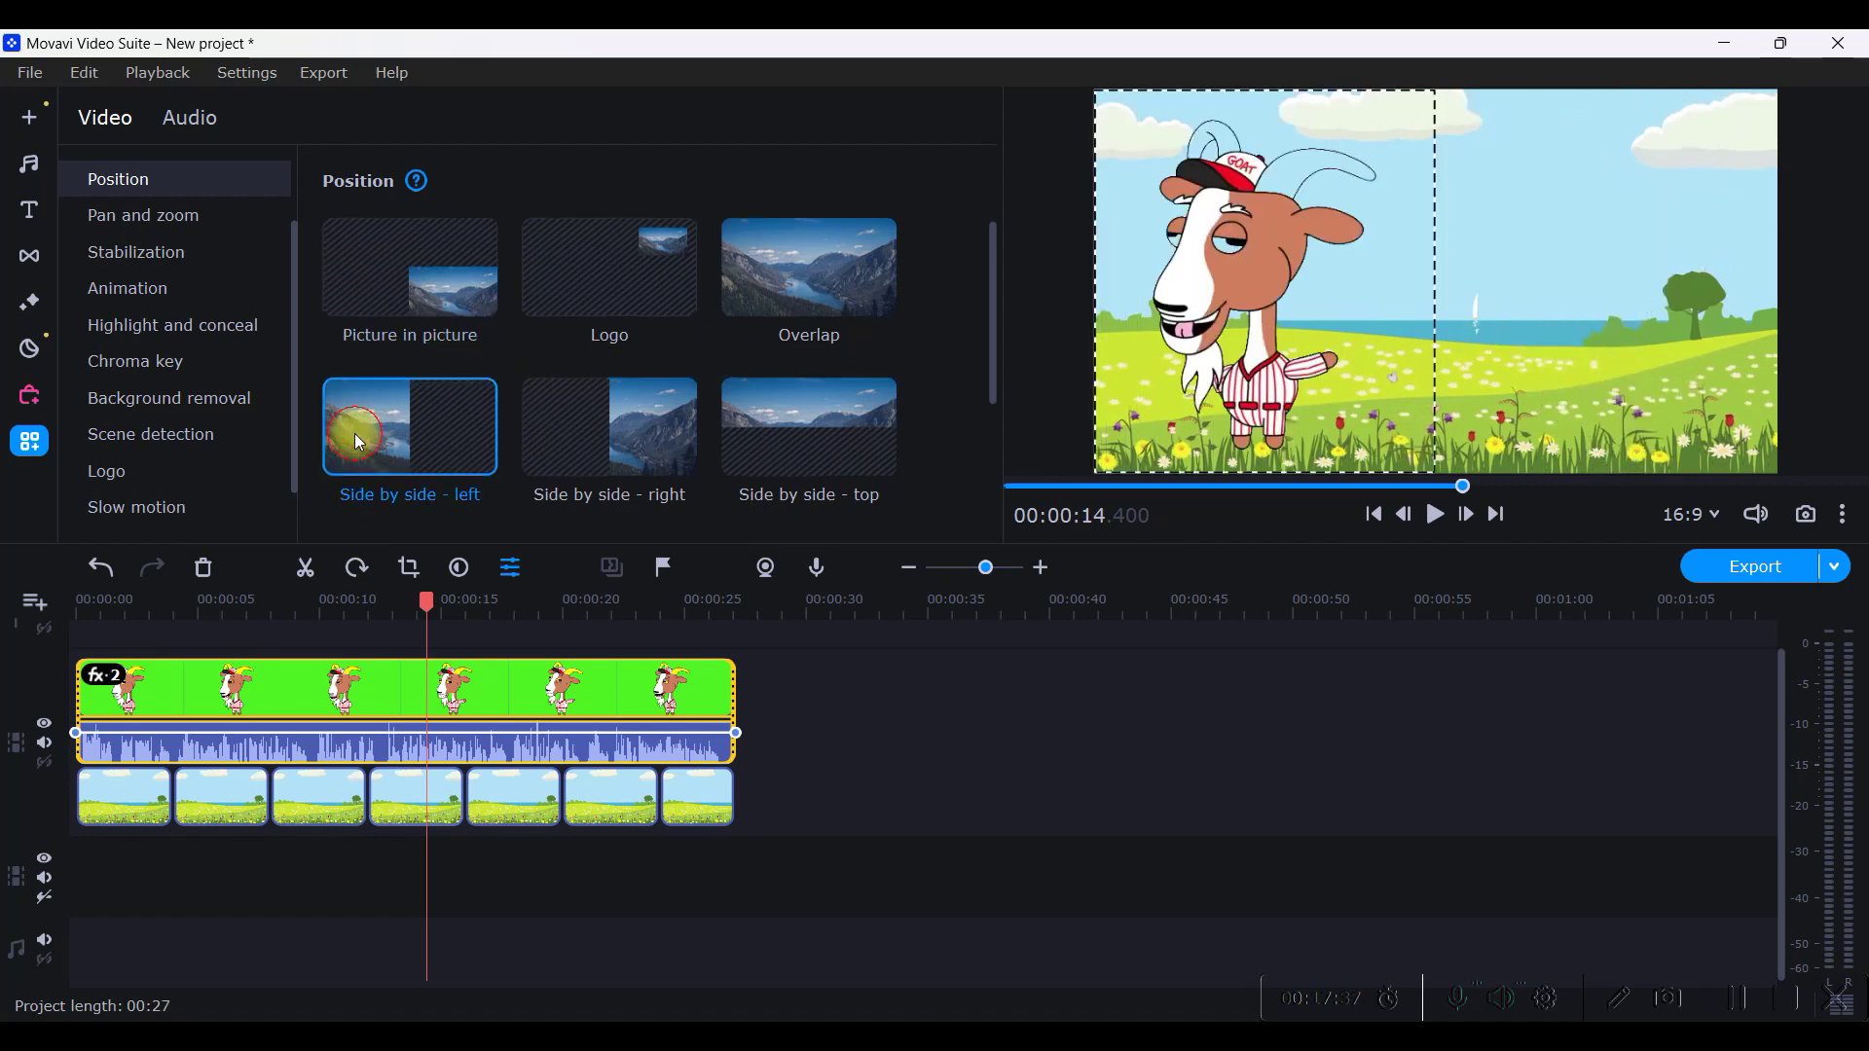
click(605, 443)
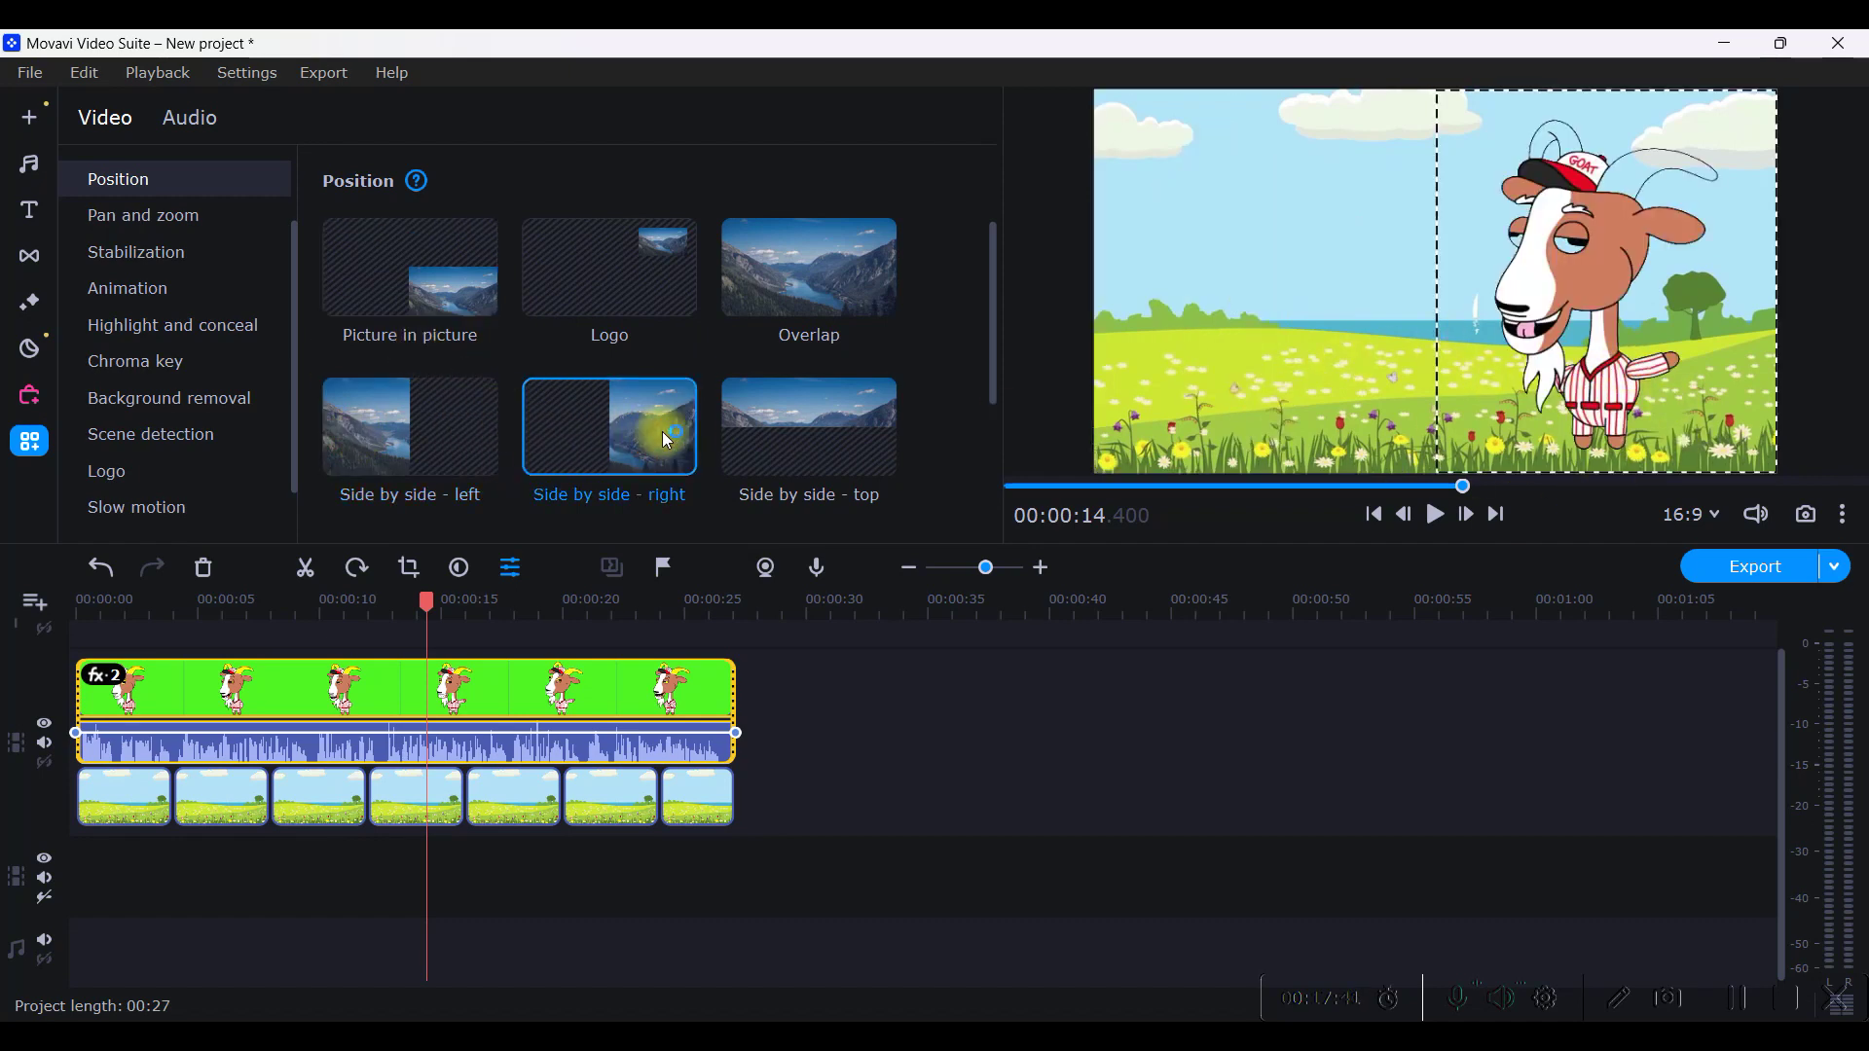
drag(419, 601, 76, 603)
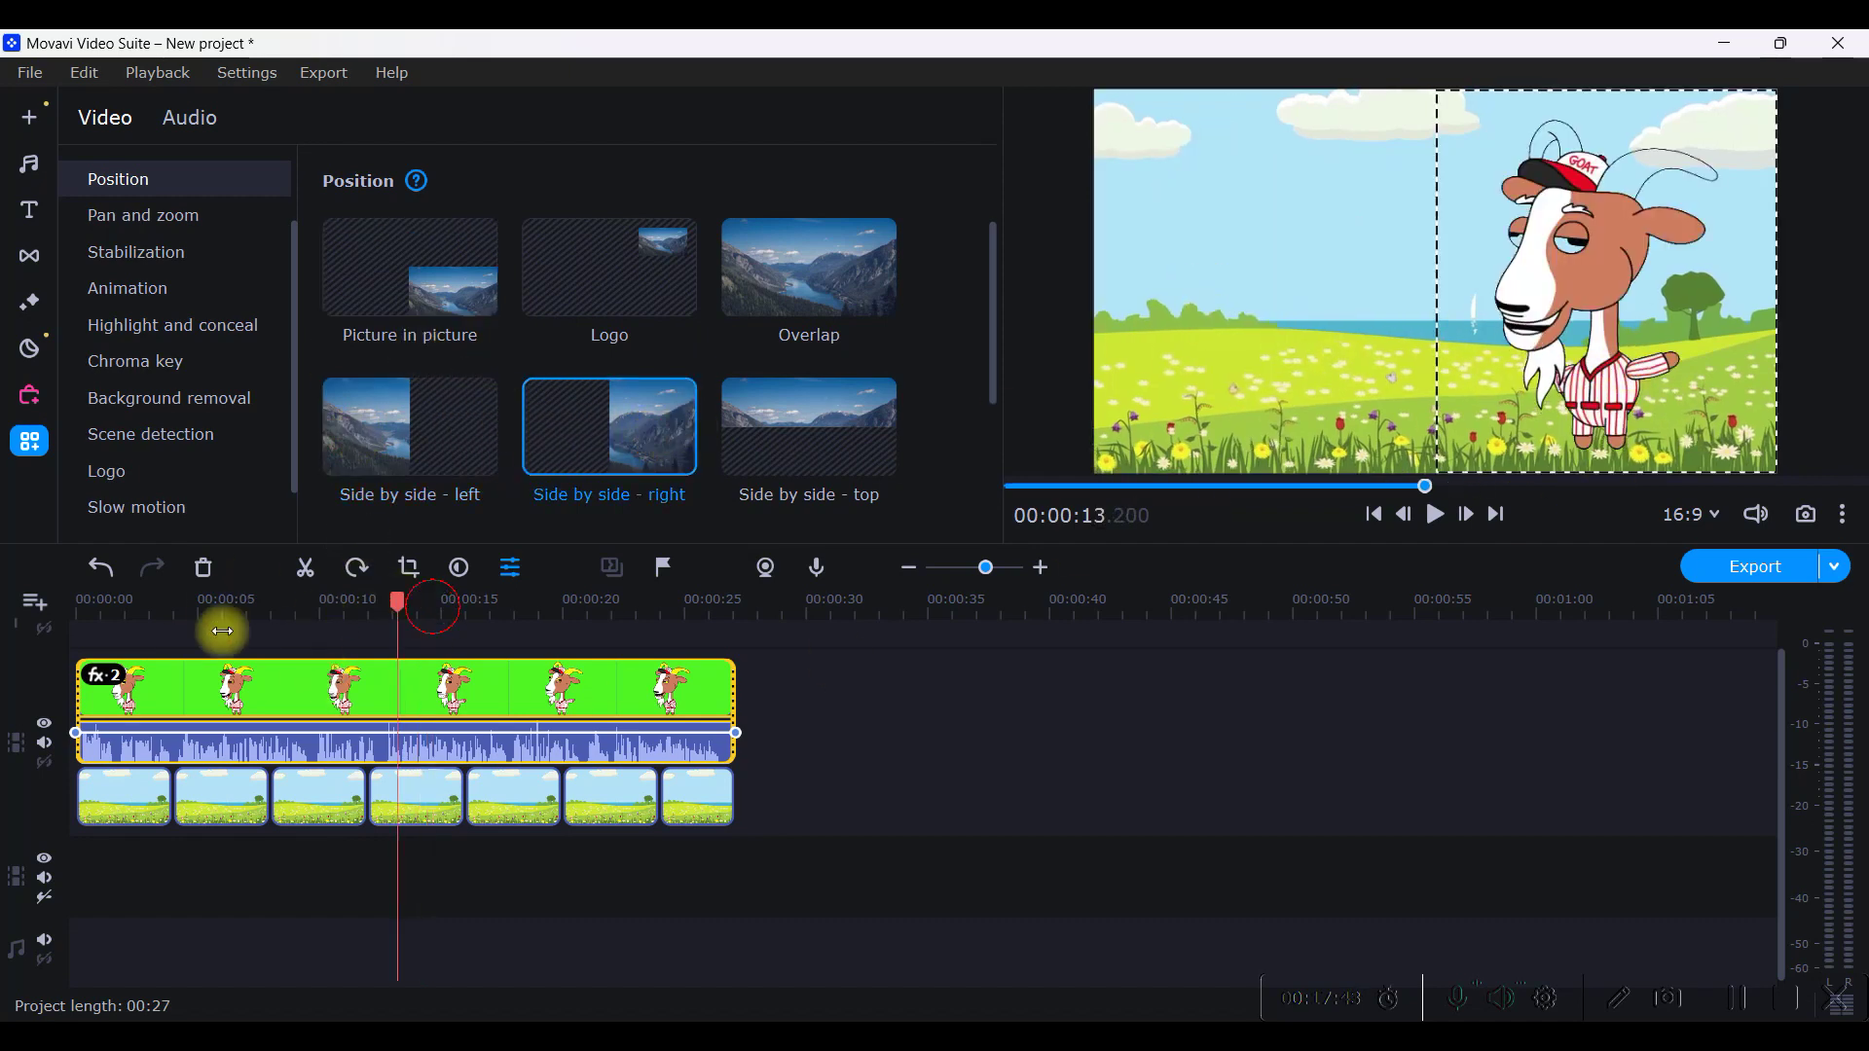
click(1437, 514)
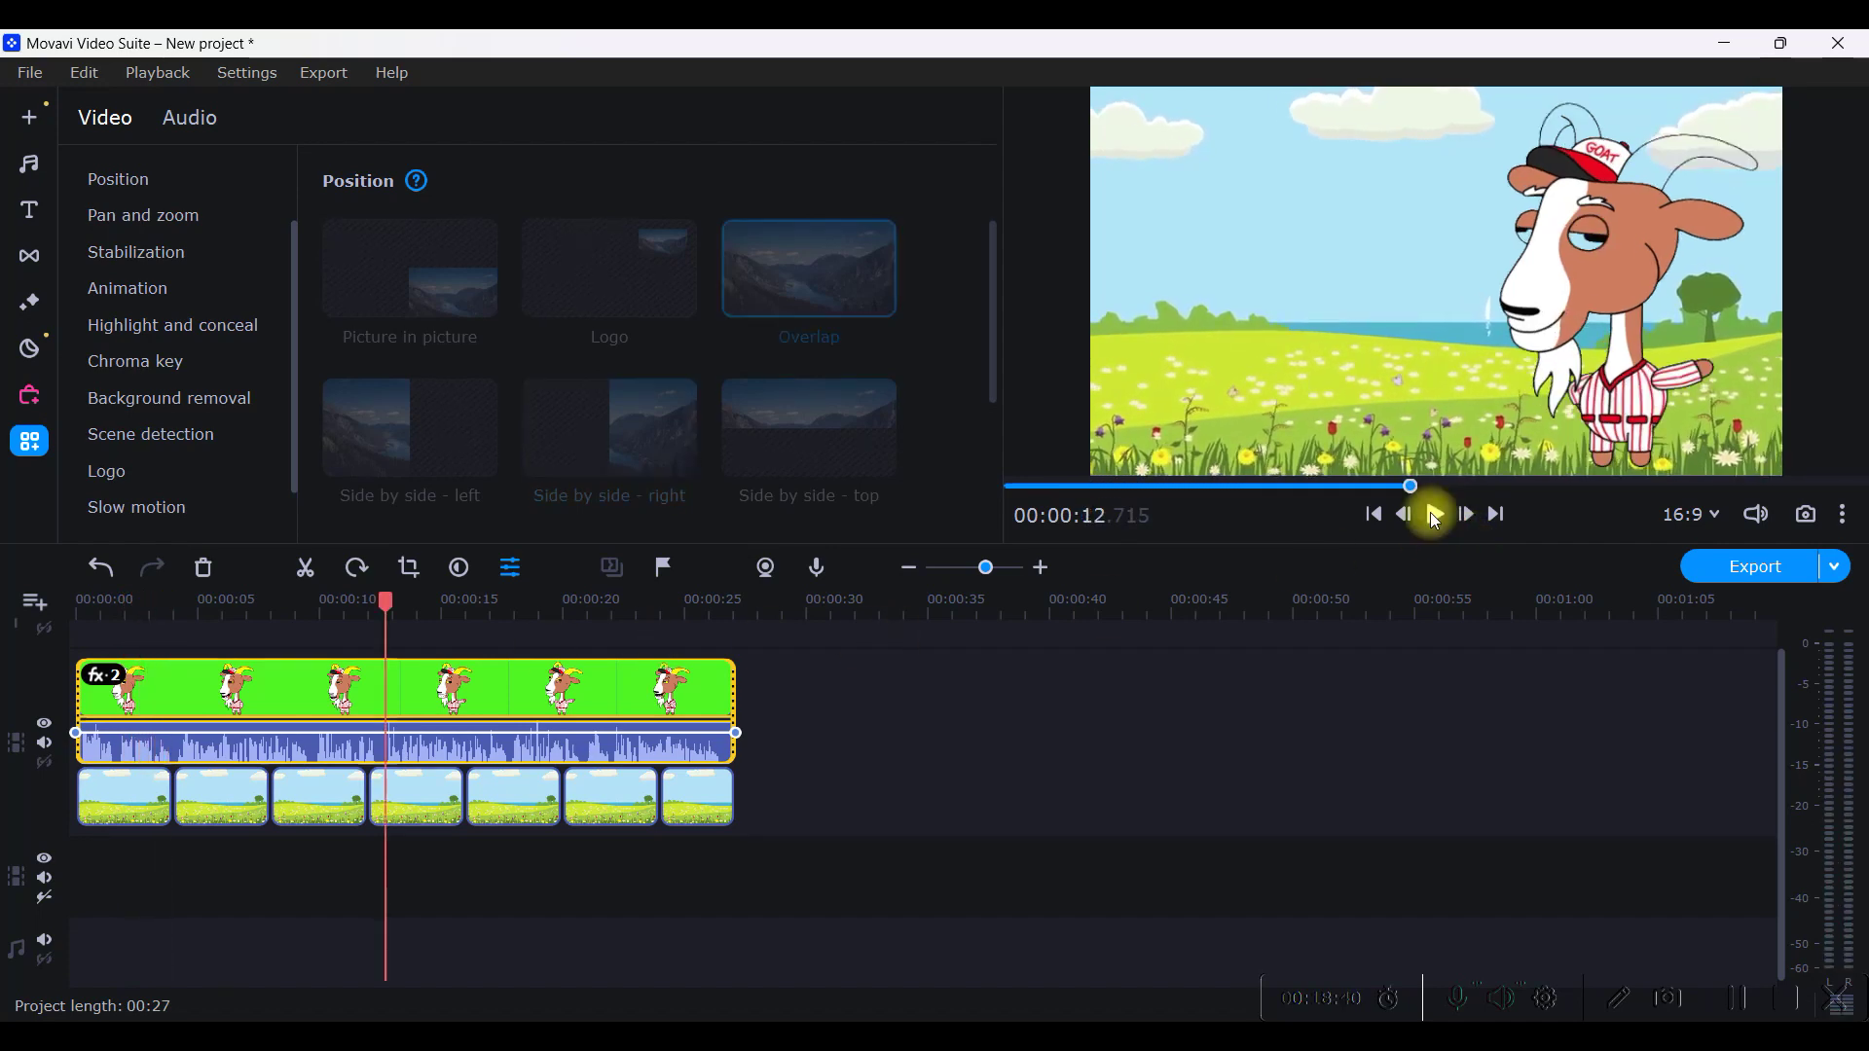
Set up the MP4 export at High quality, keeping the default destination folder.
click(1759, 570)
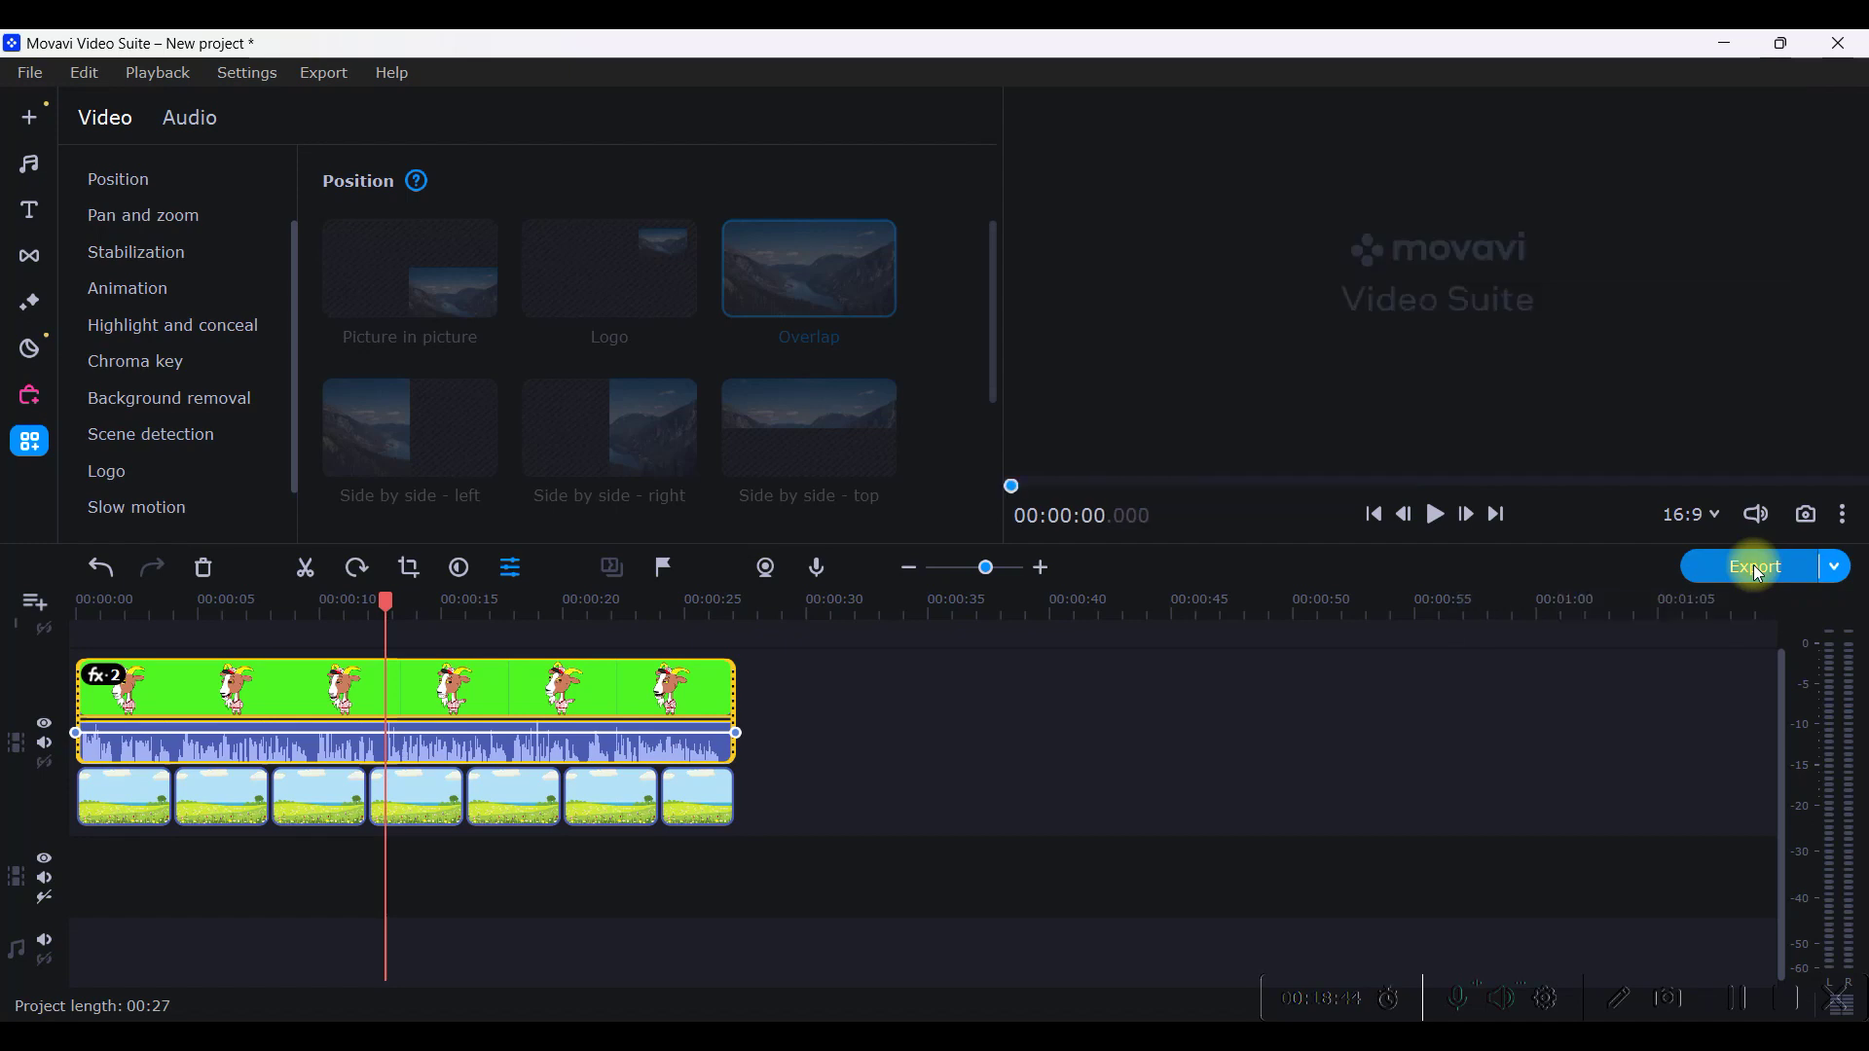
triple_click(883, 352)
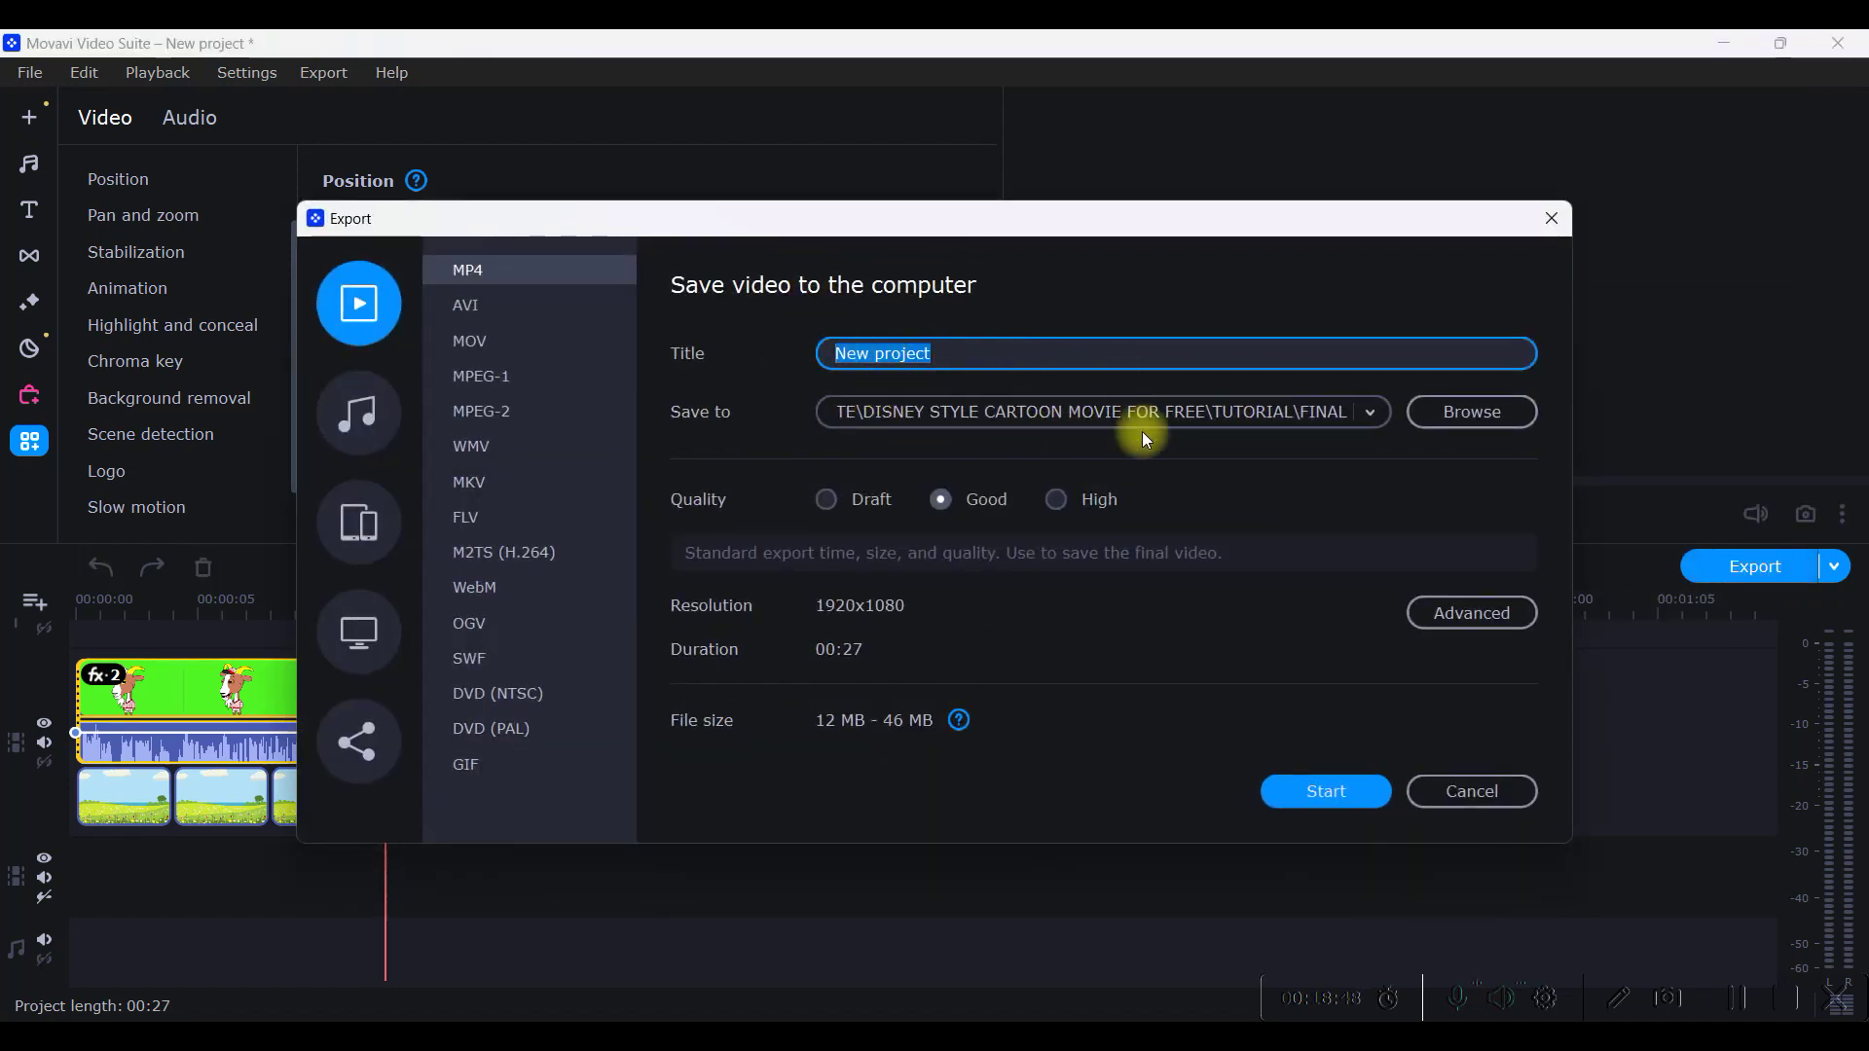
click(1475, 416)
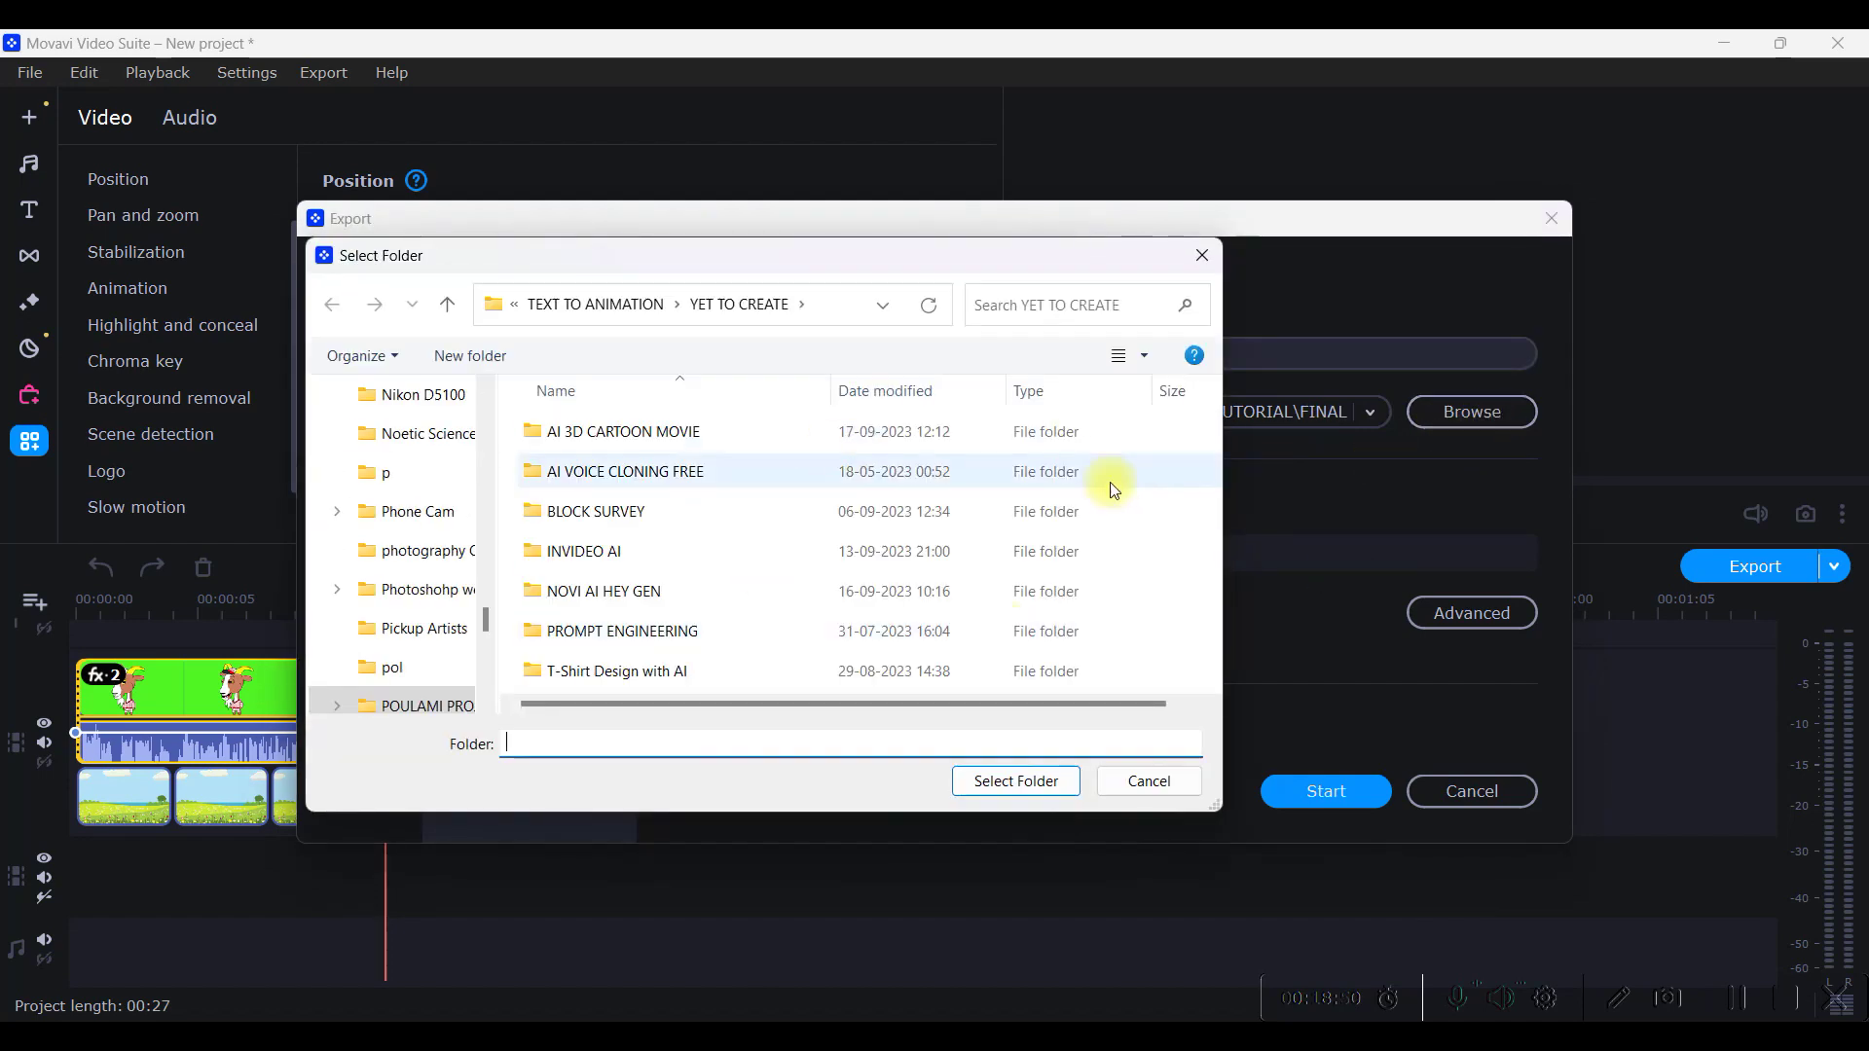
click(1207, 259)
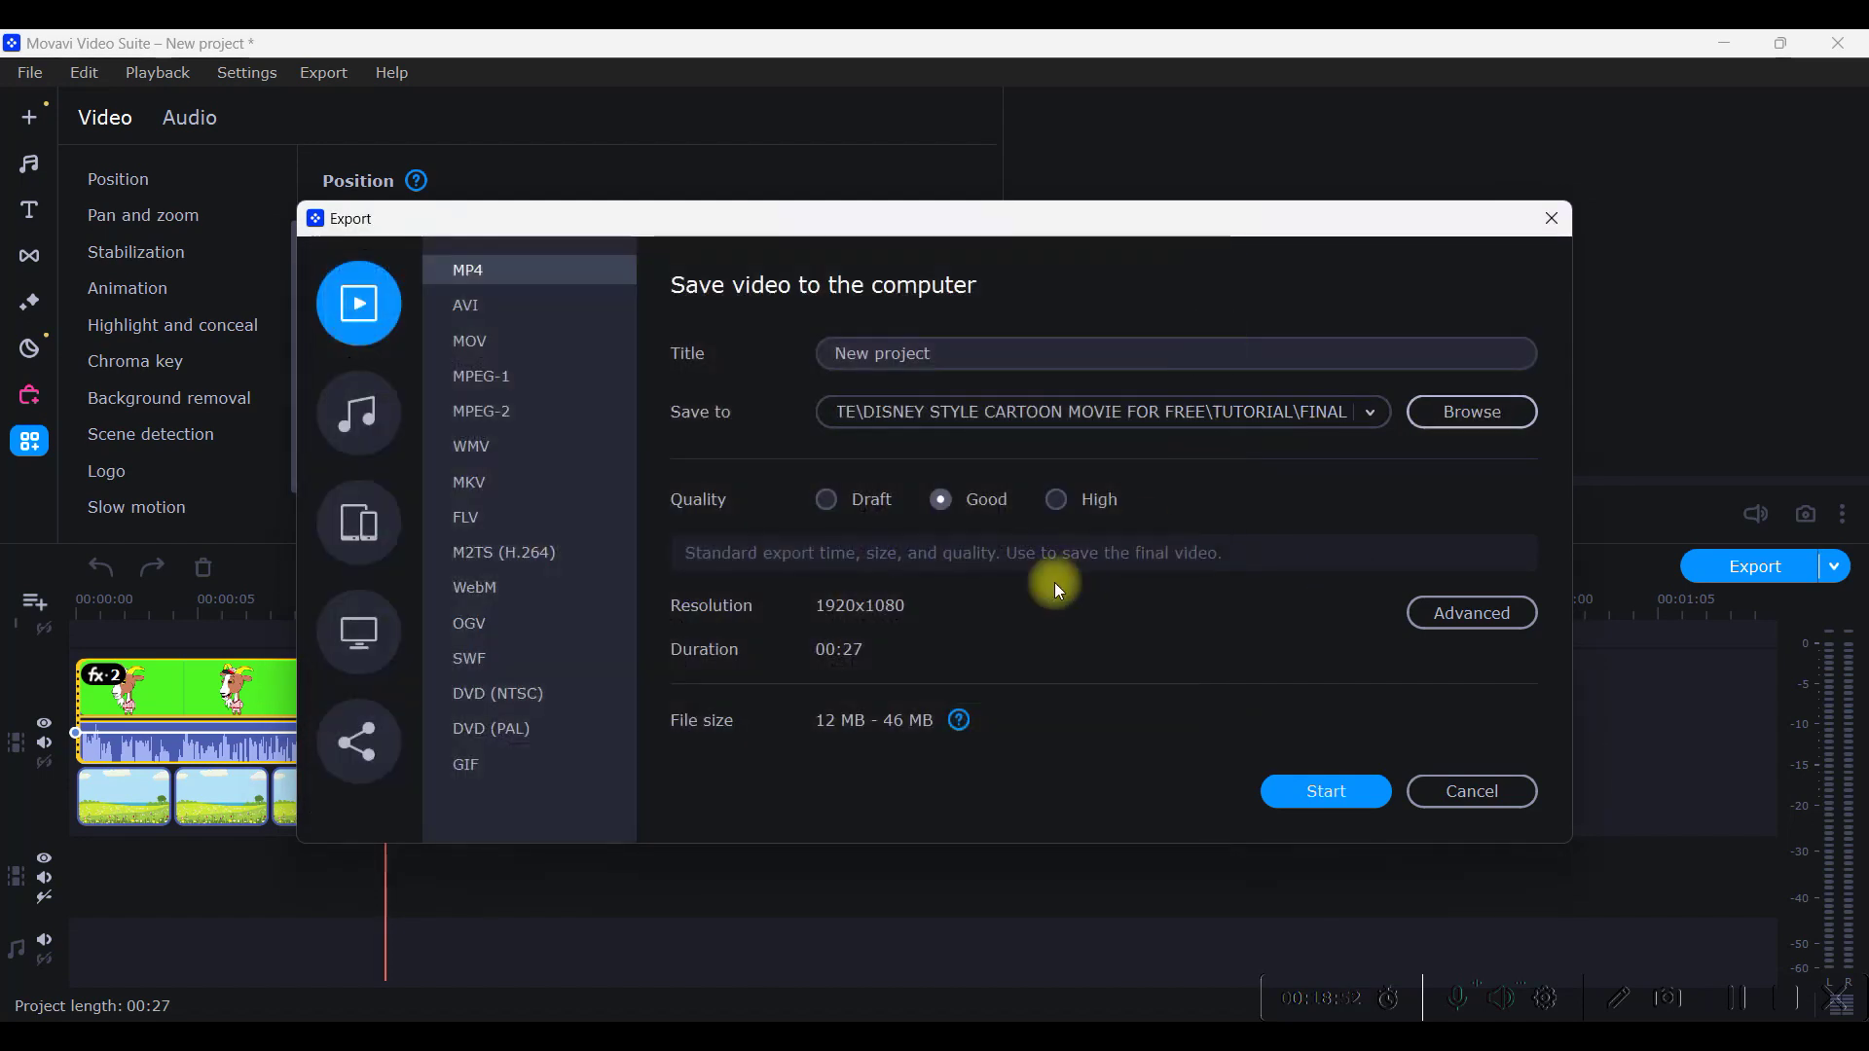
click(1060, 500)
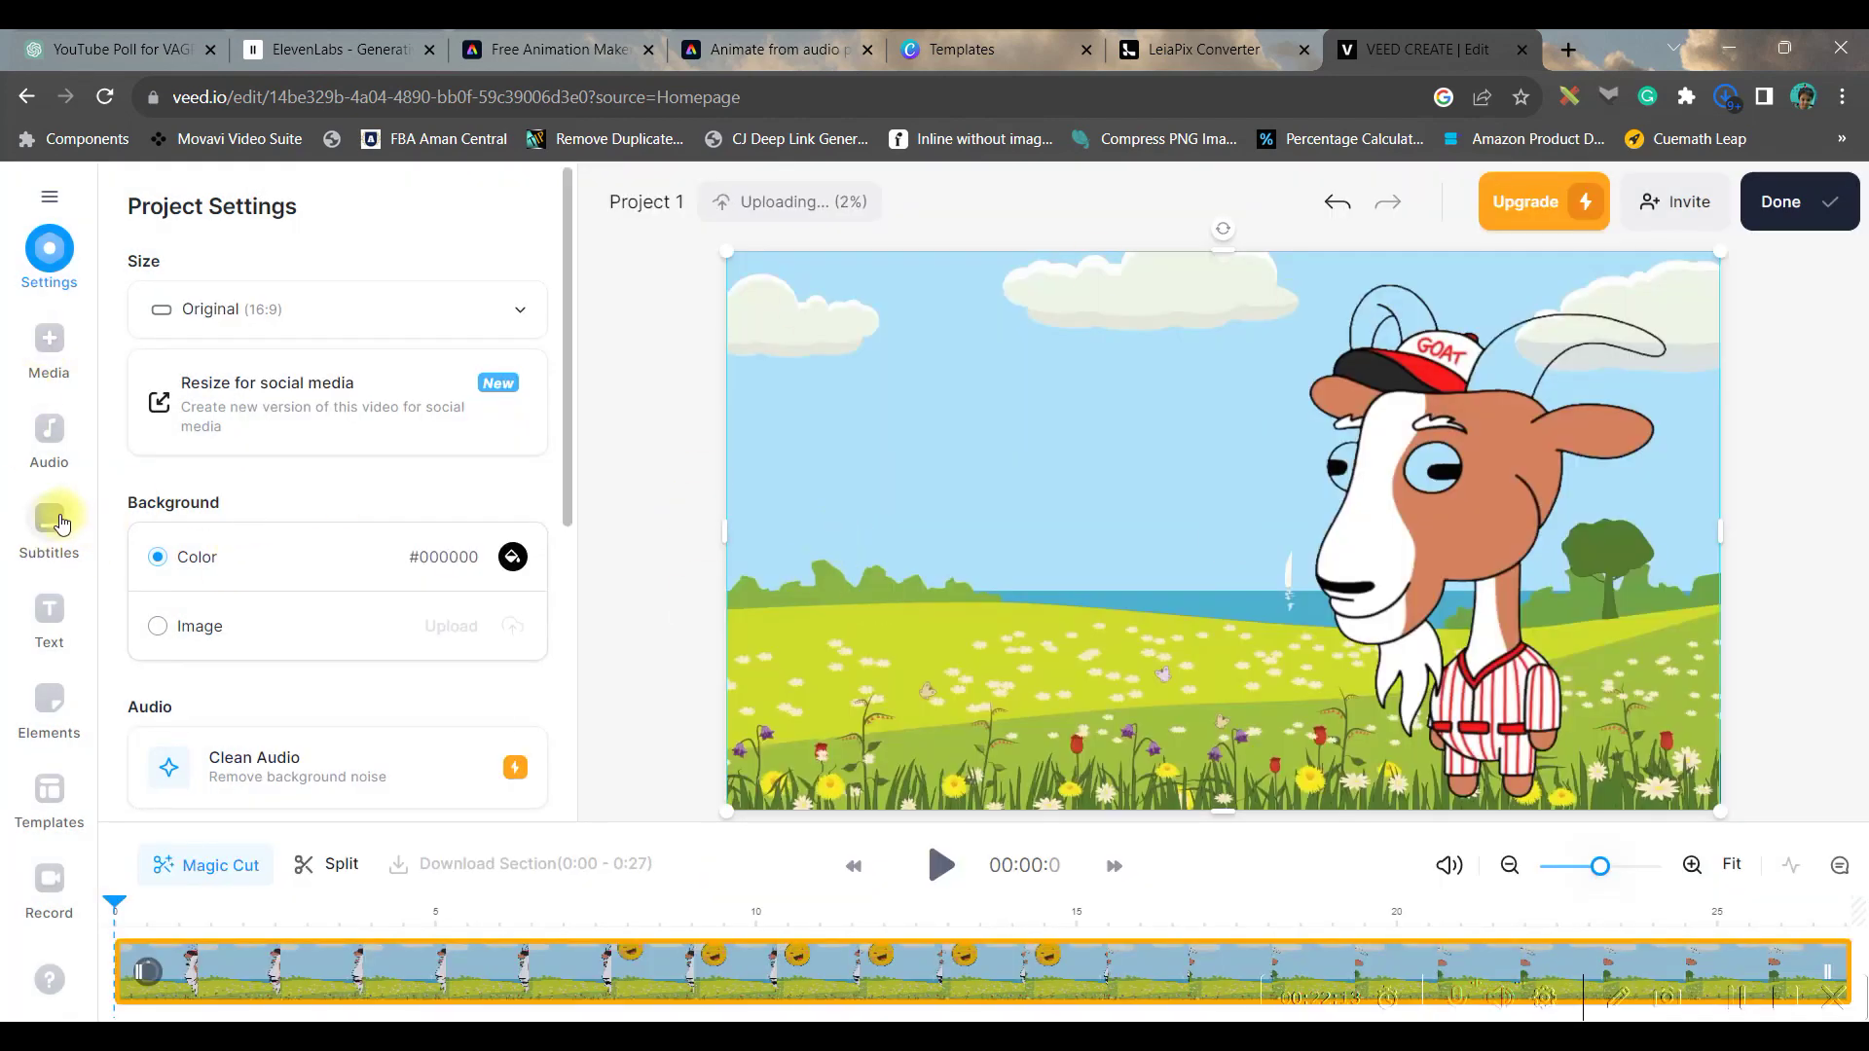
Generate auto subtitles for the goat video with English as the spoken language.
click(60, 523)
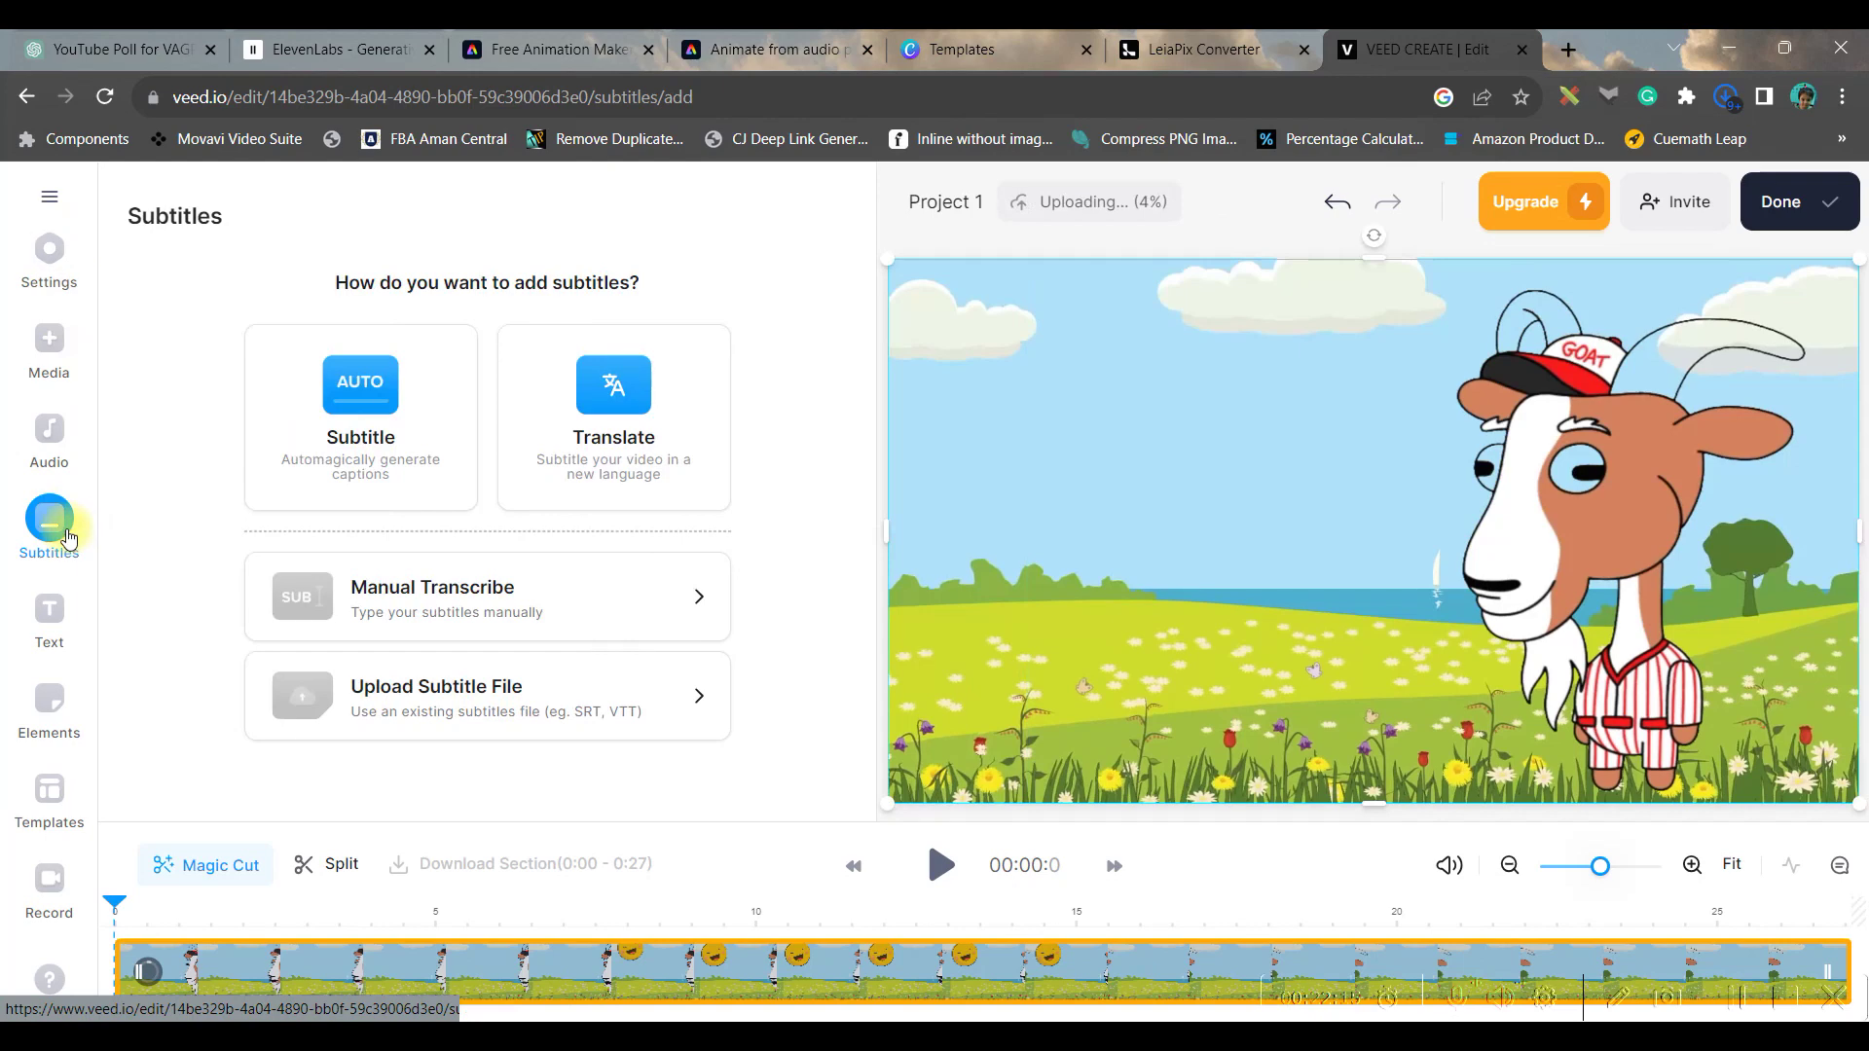
click(357, 416)
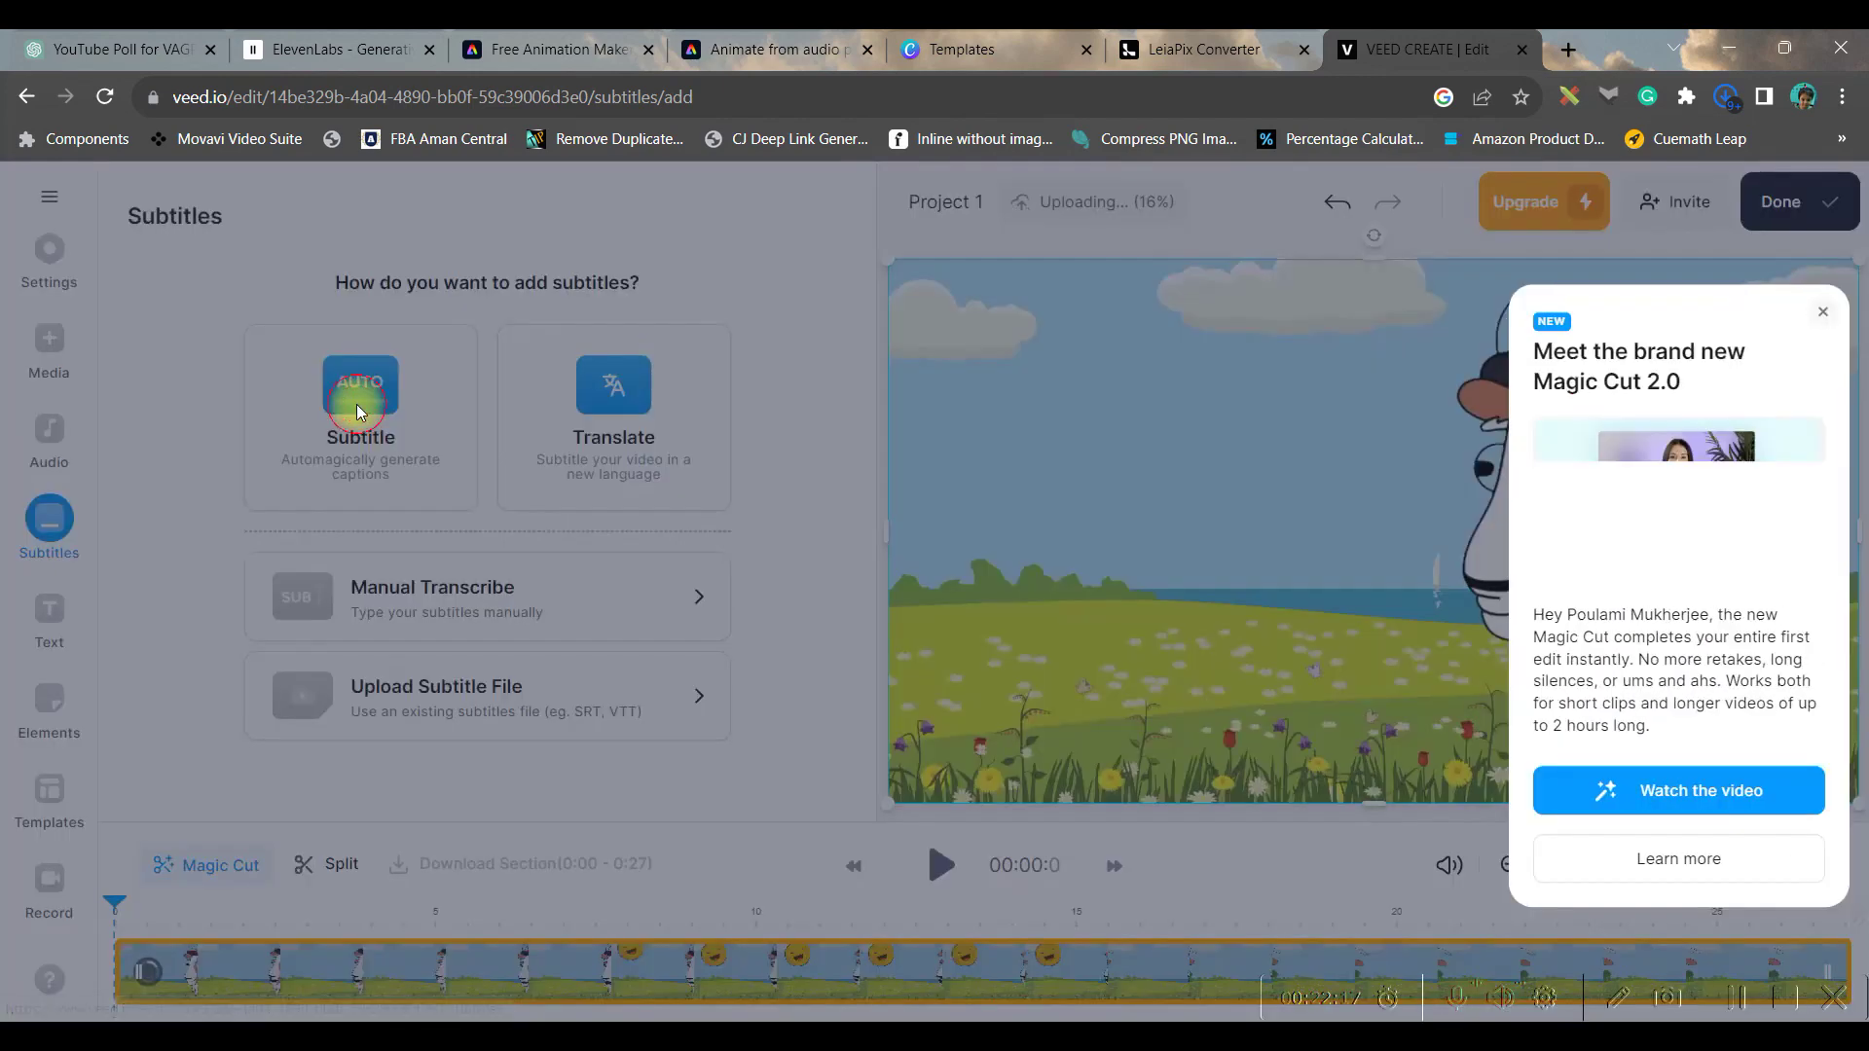
click(477, 373)
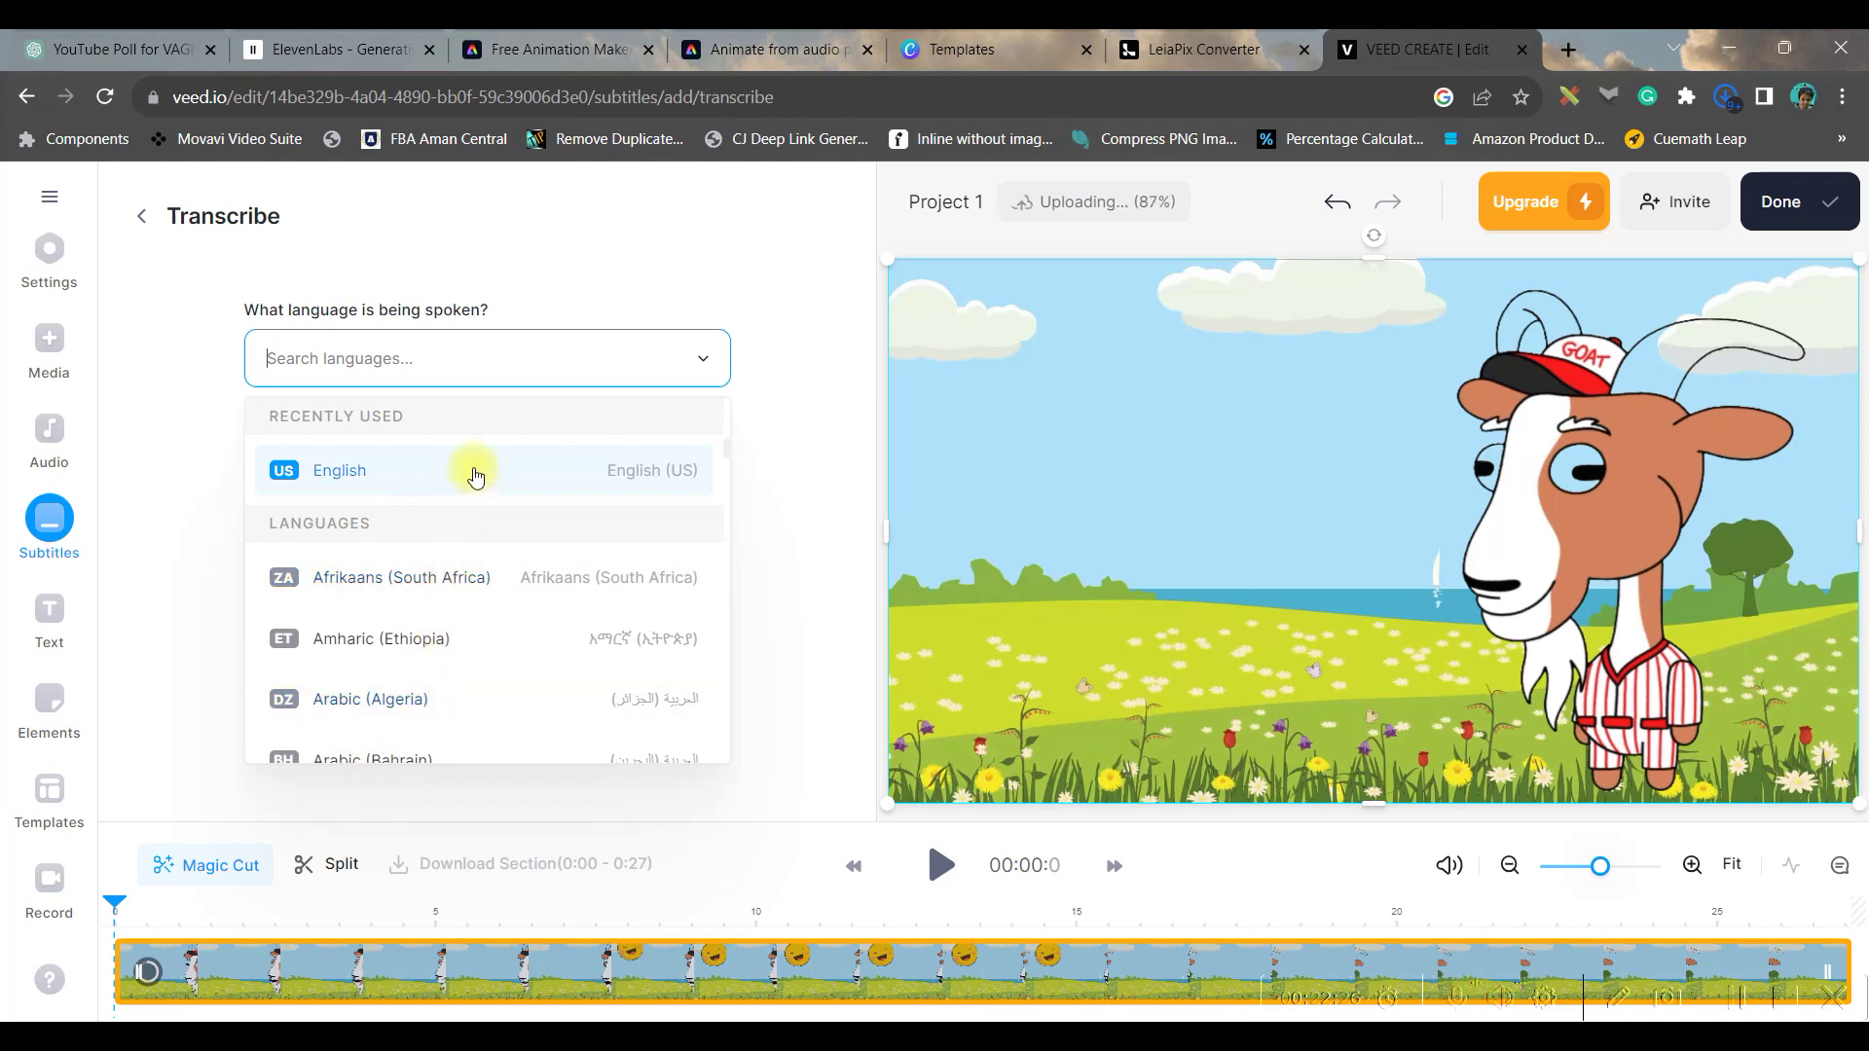
click(475, 473)
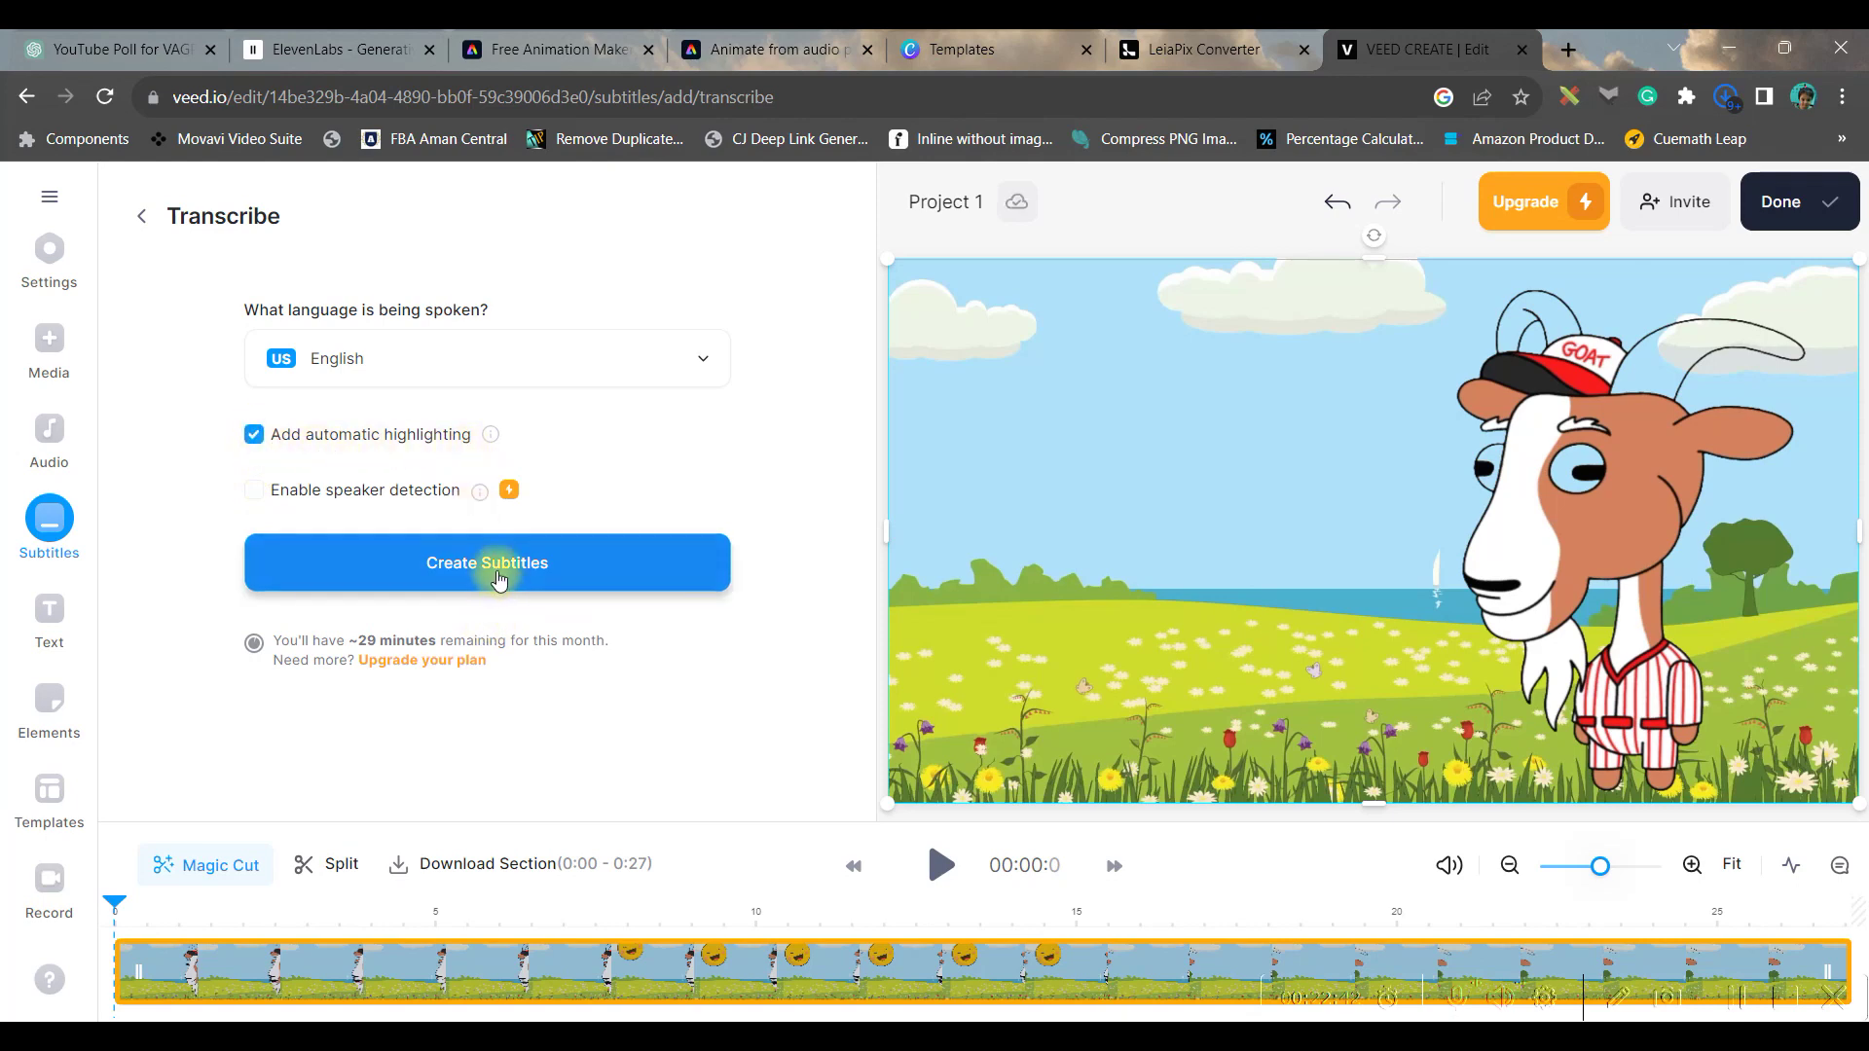
click(499, 576)
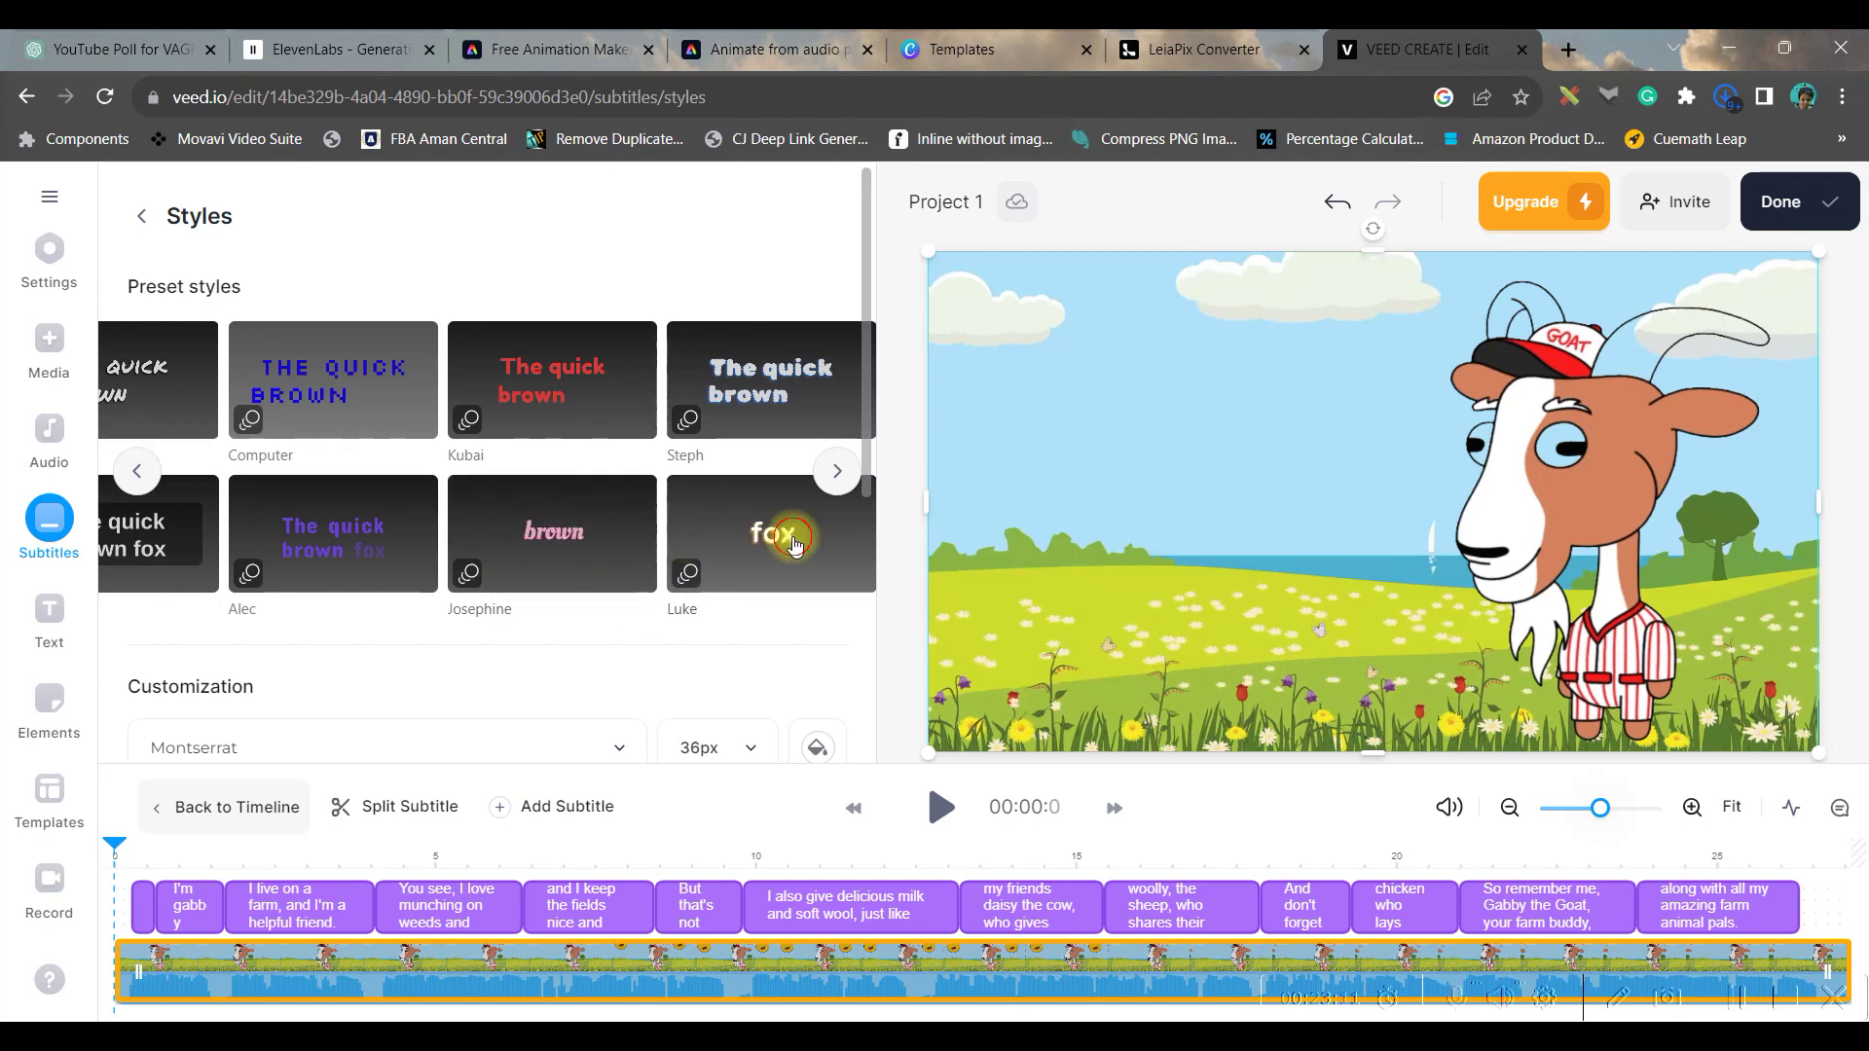
Apply the Luke subtitle preset with the Colour Highlight animation.
click(794, 544)
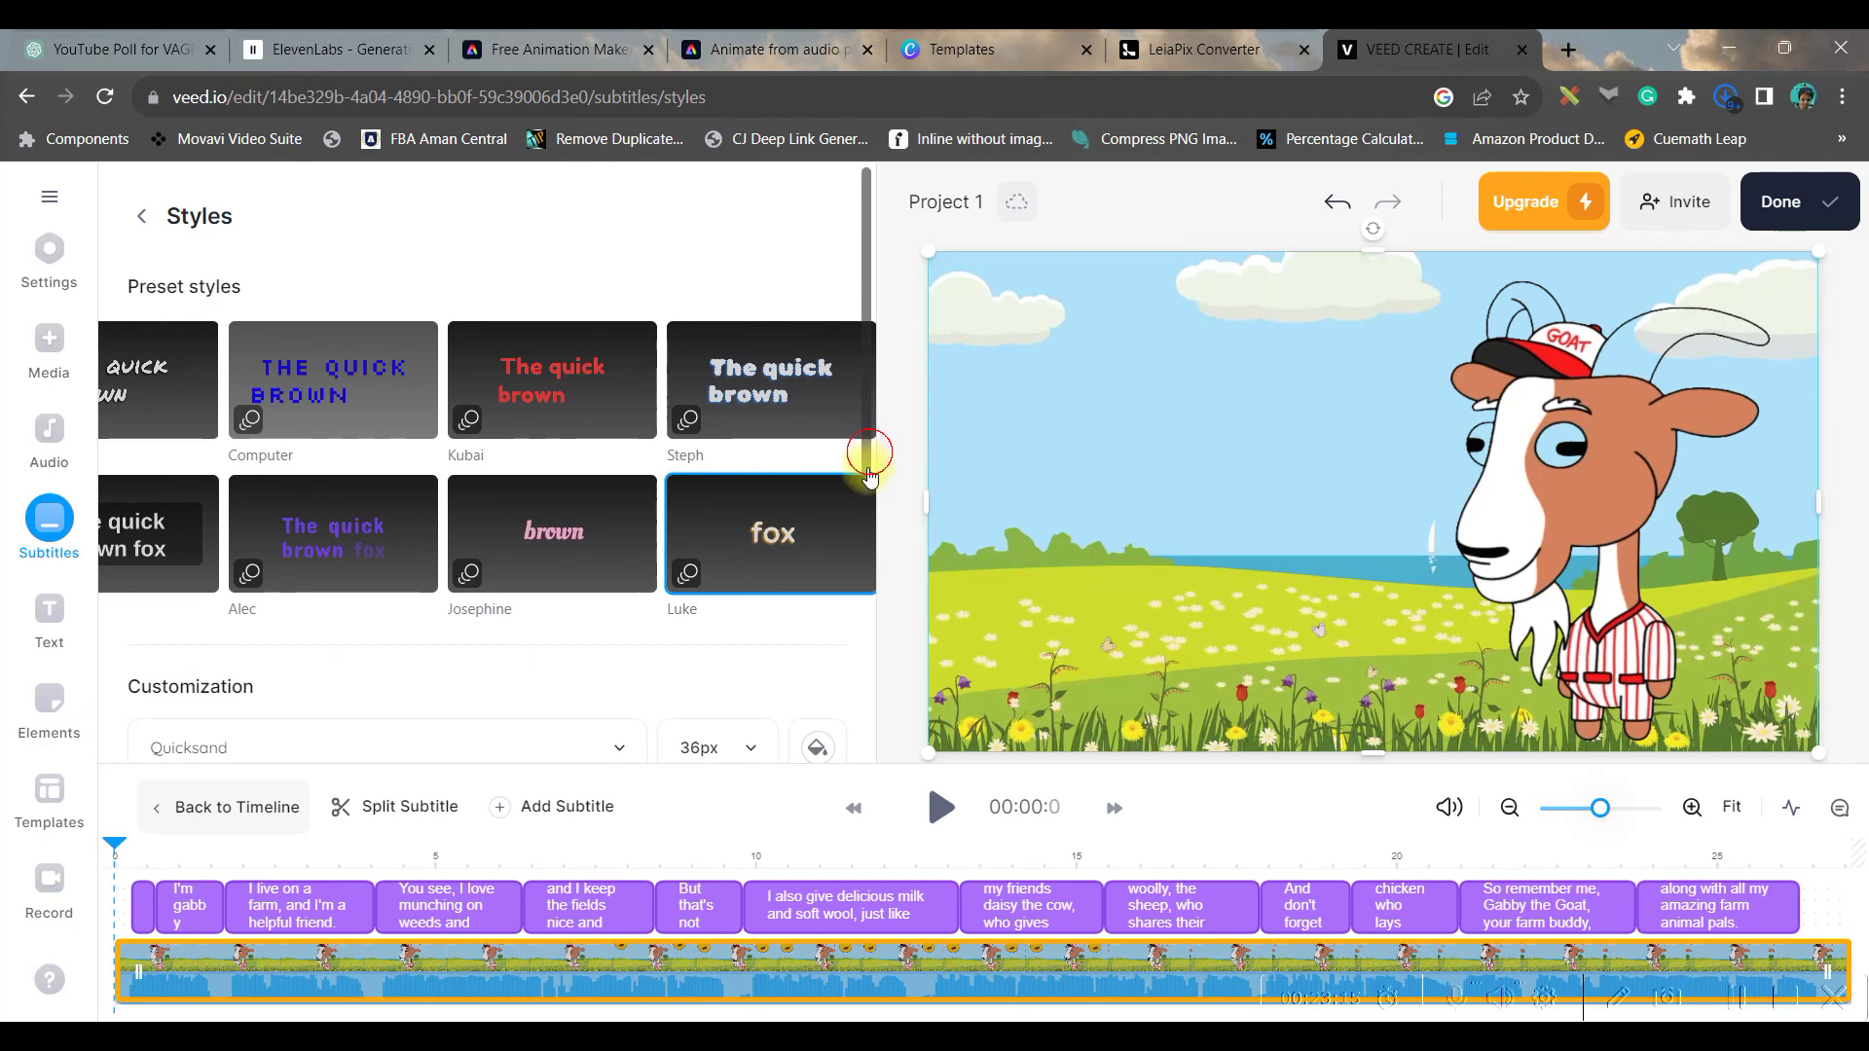
click(870, 474)
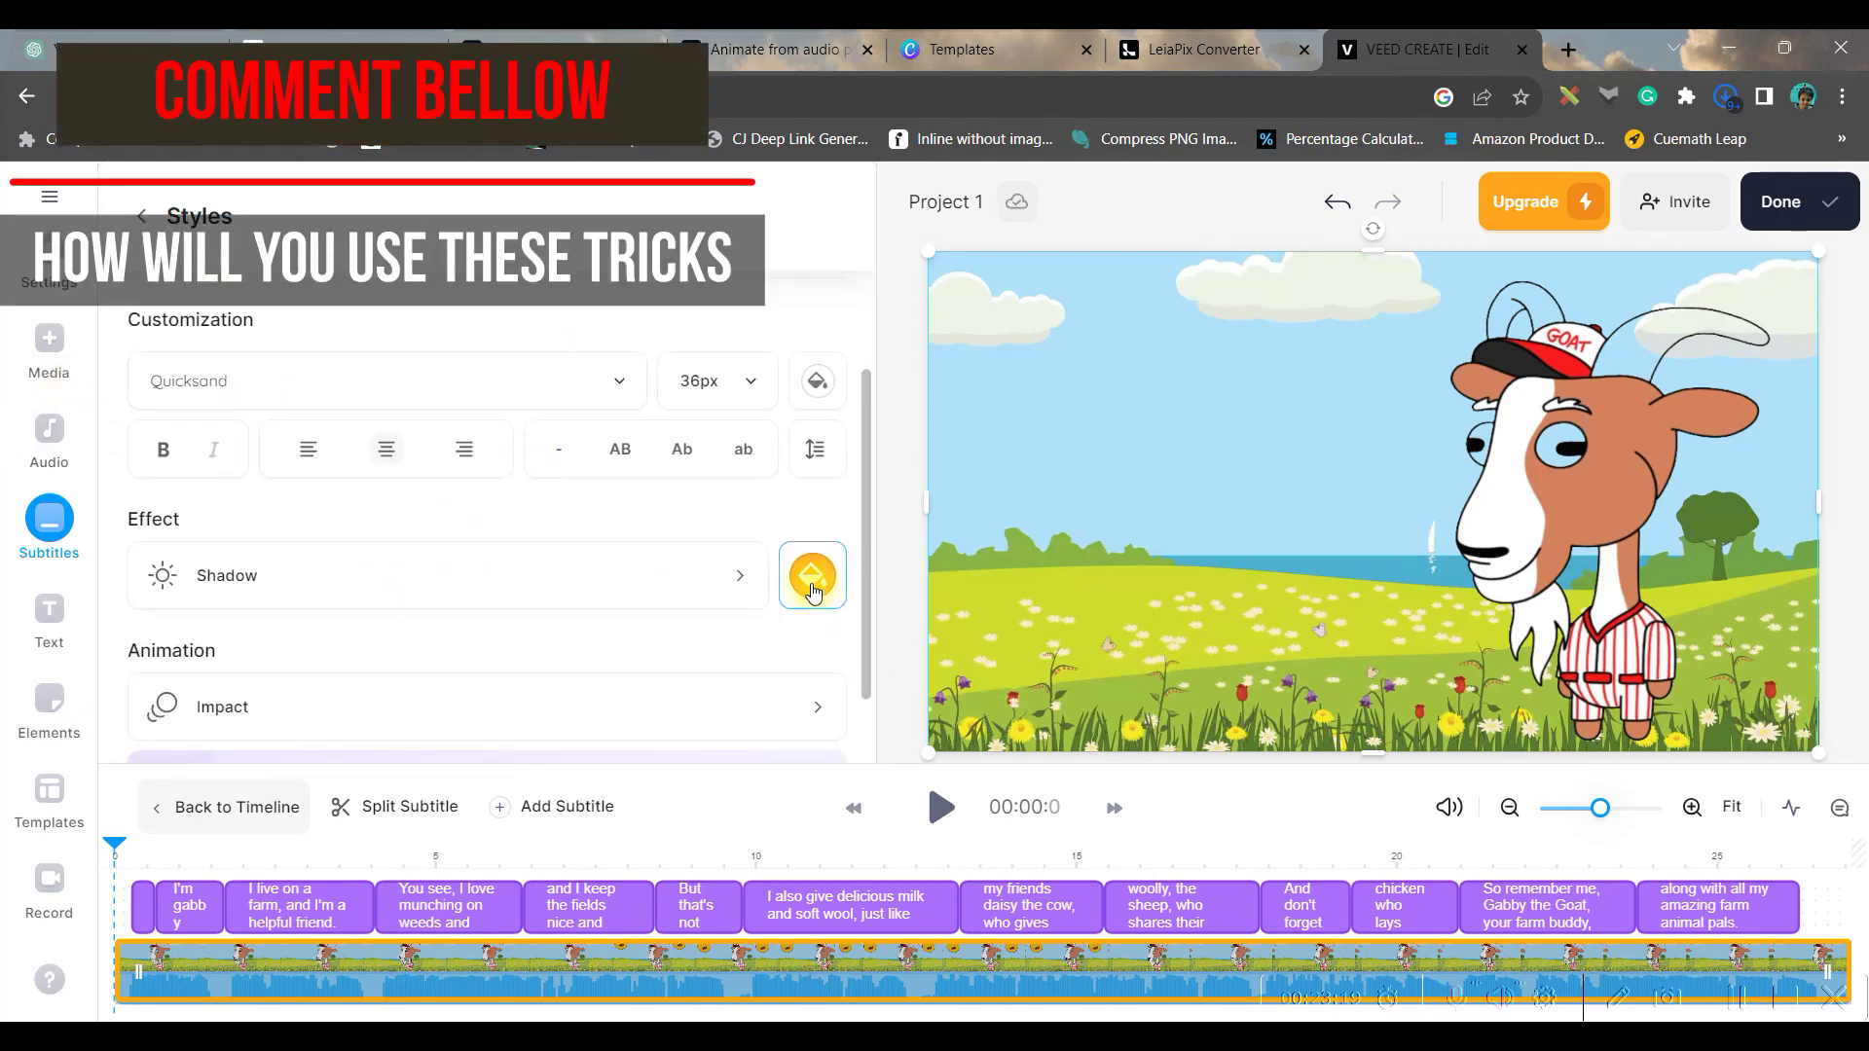
scroll(434, 705, down, 1)
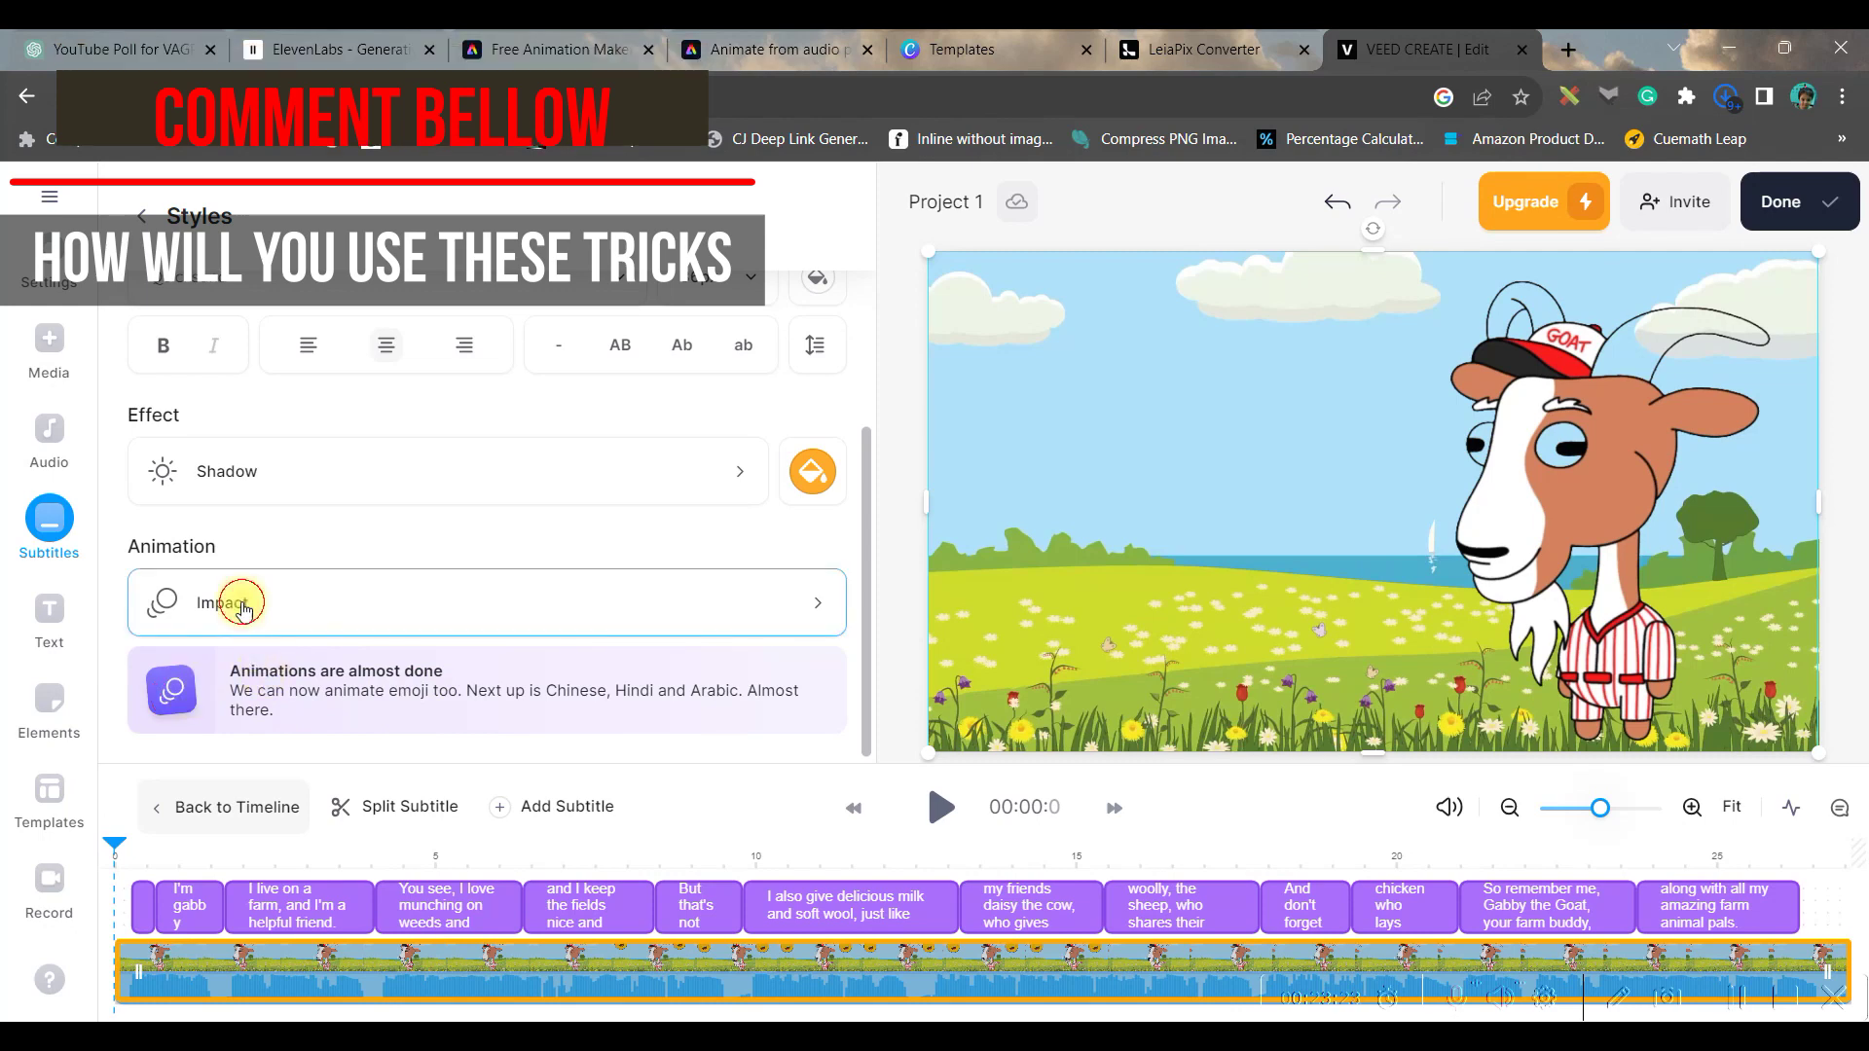
click(242, 598)
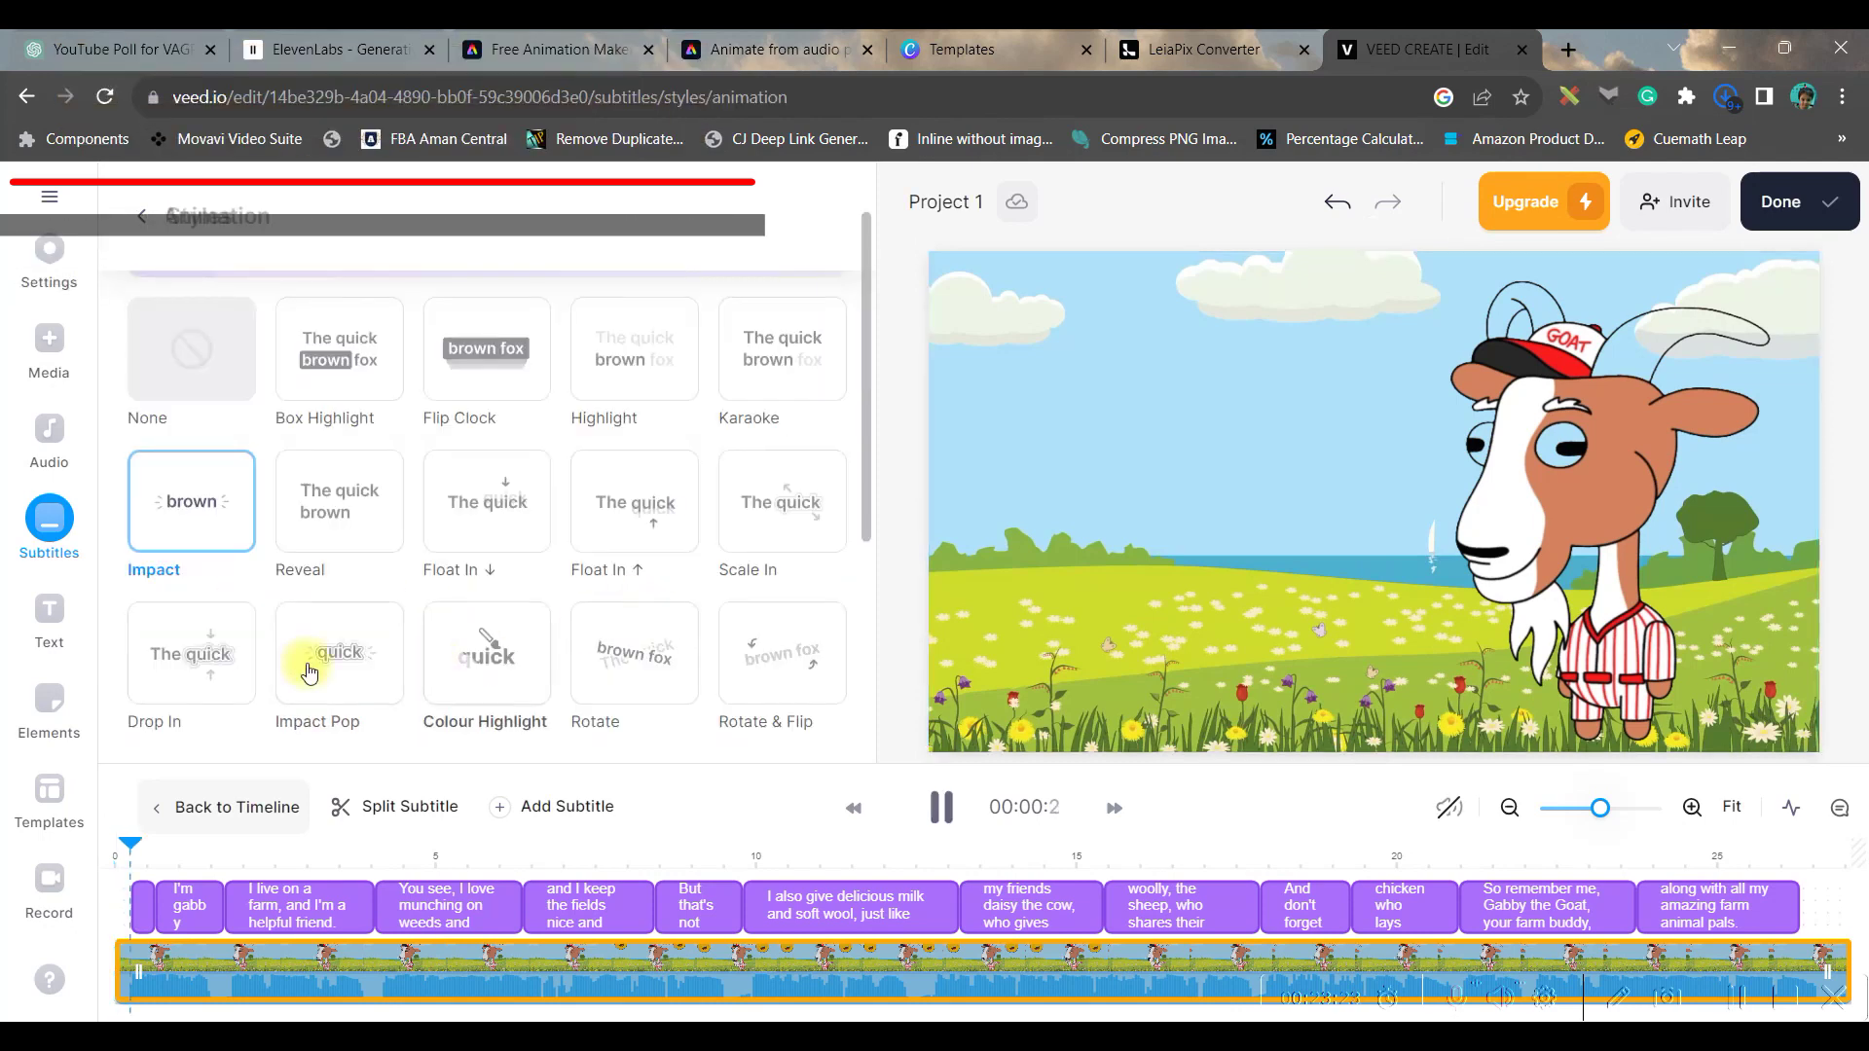
click(487, 662)
key(alt+Left)
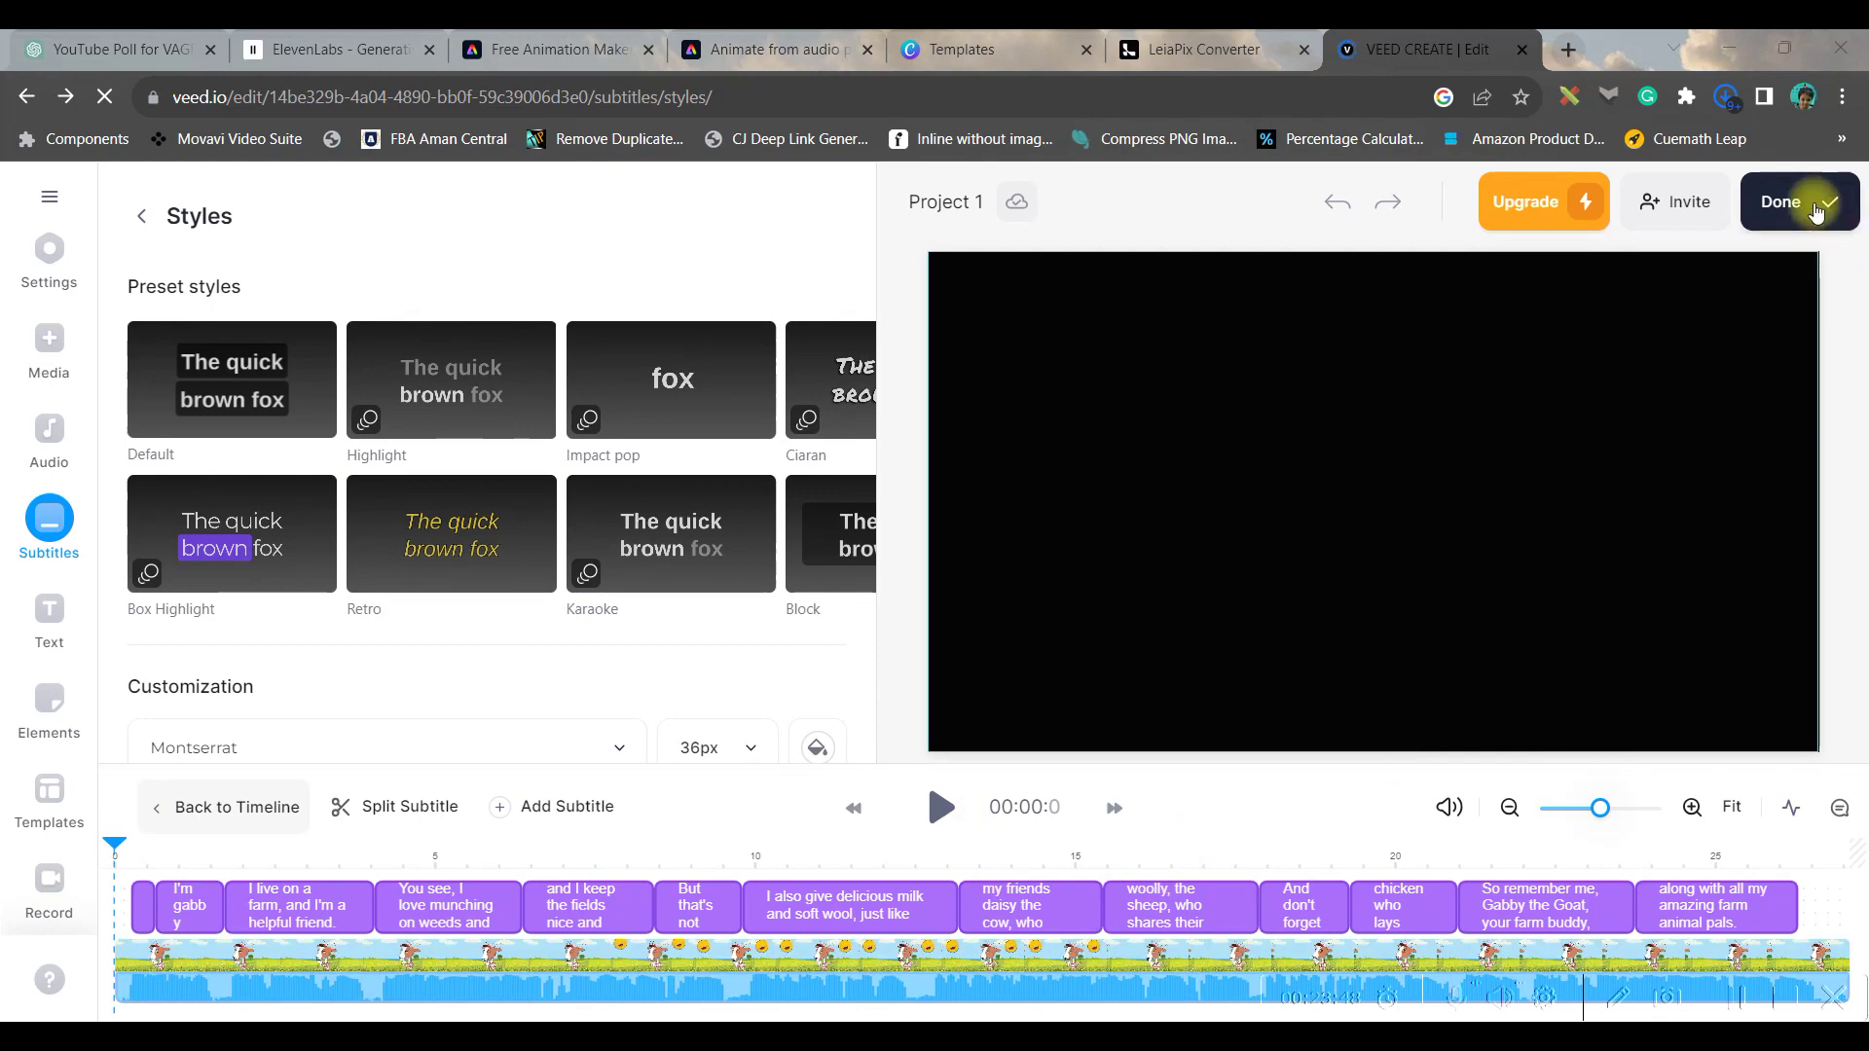
Export the subtitled goat video as Project 1 and show its MP4, MP3 and GIF download choices.
click(1813, 202)
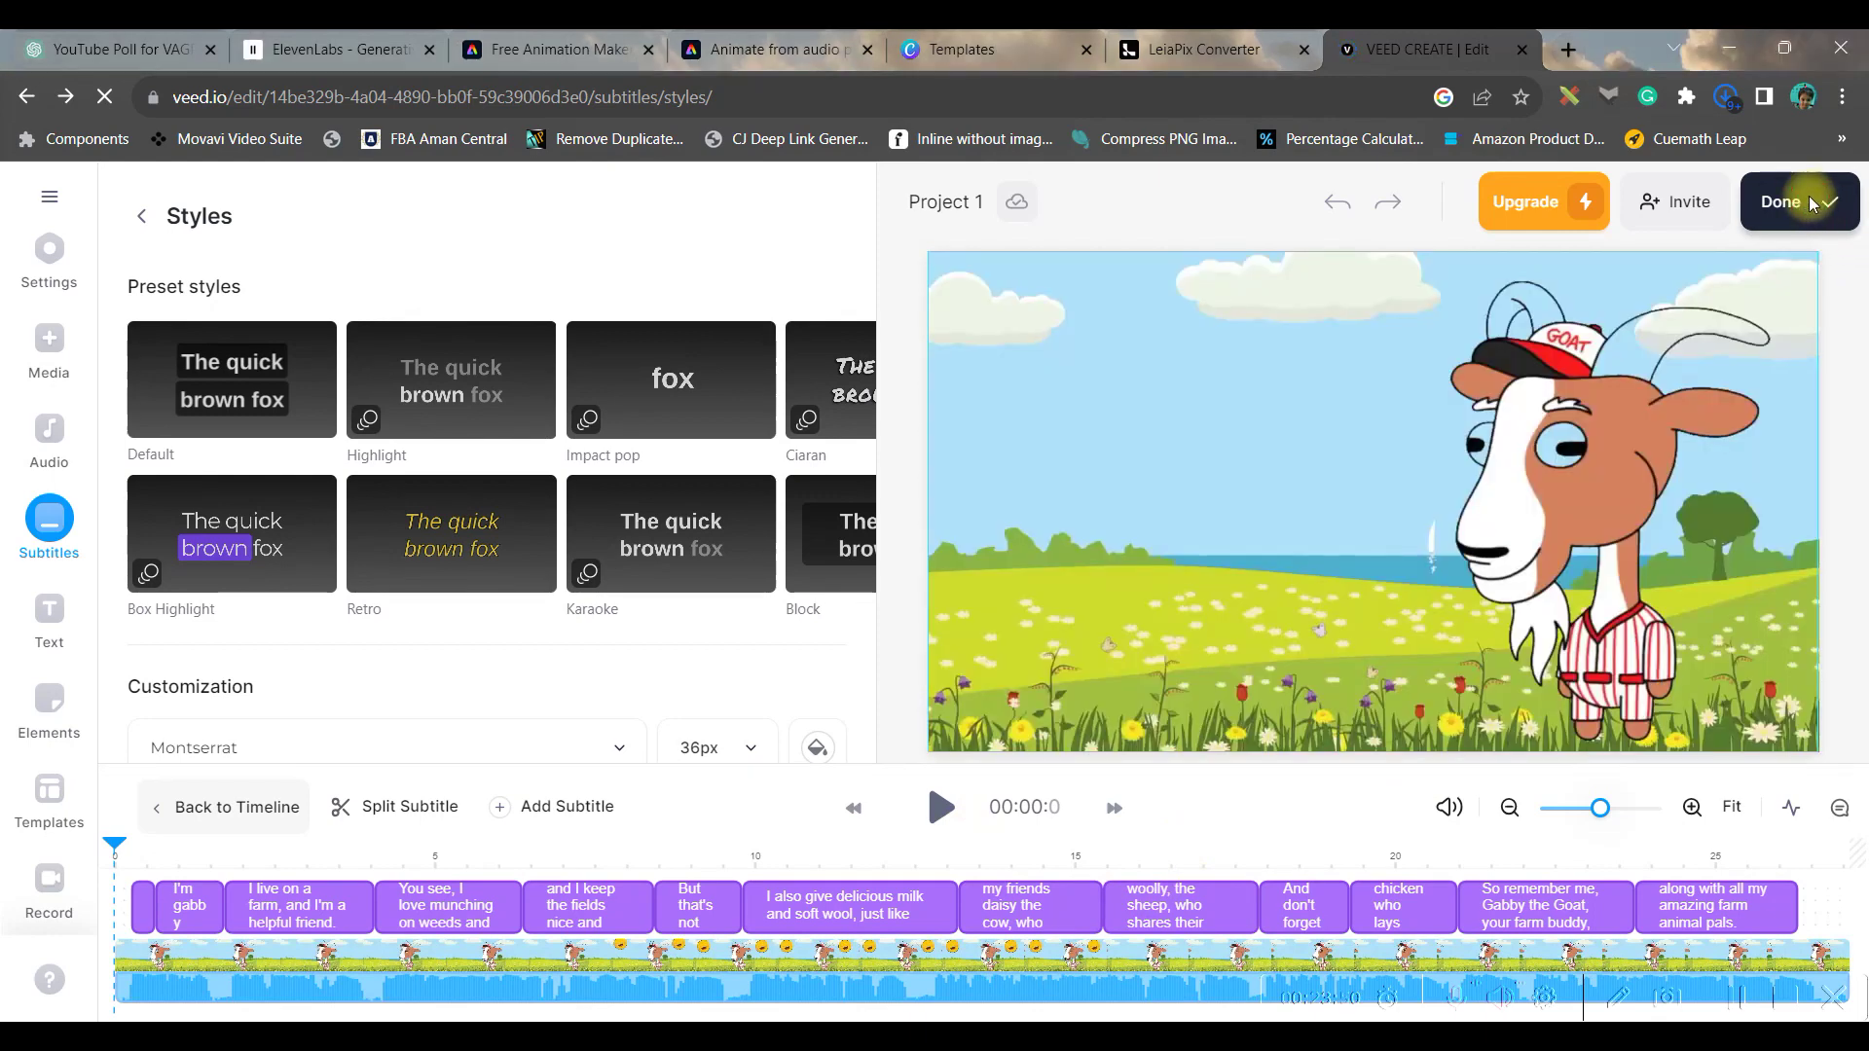
click(1515, 681)
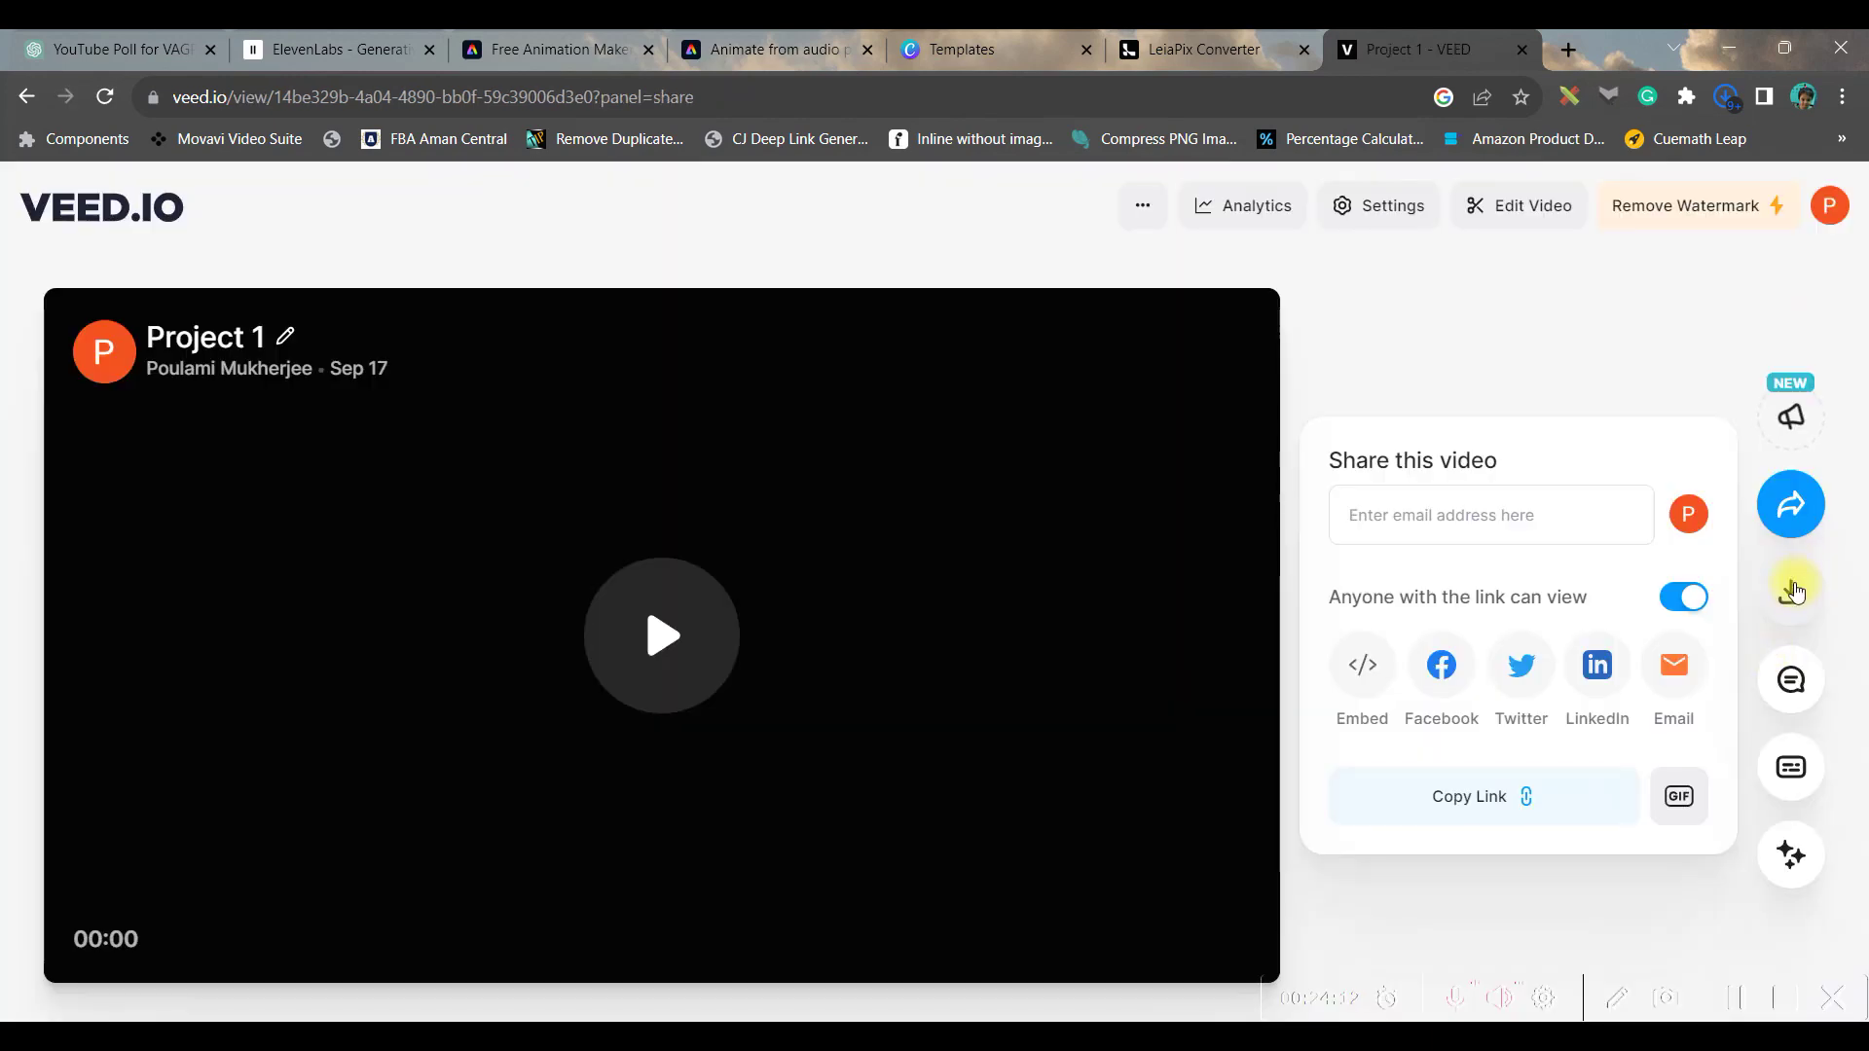
click(1791, 591)
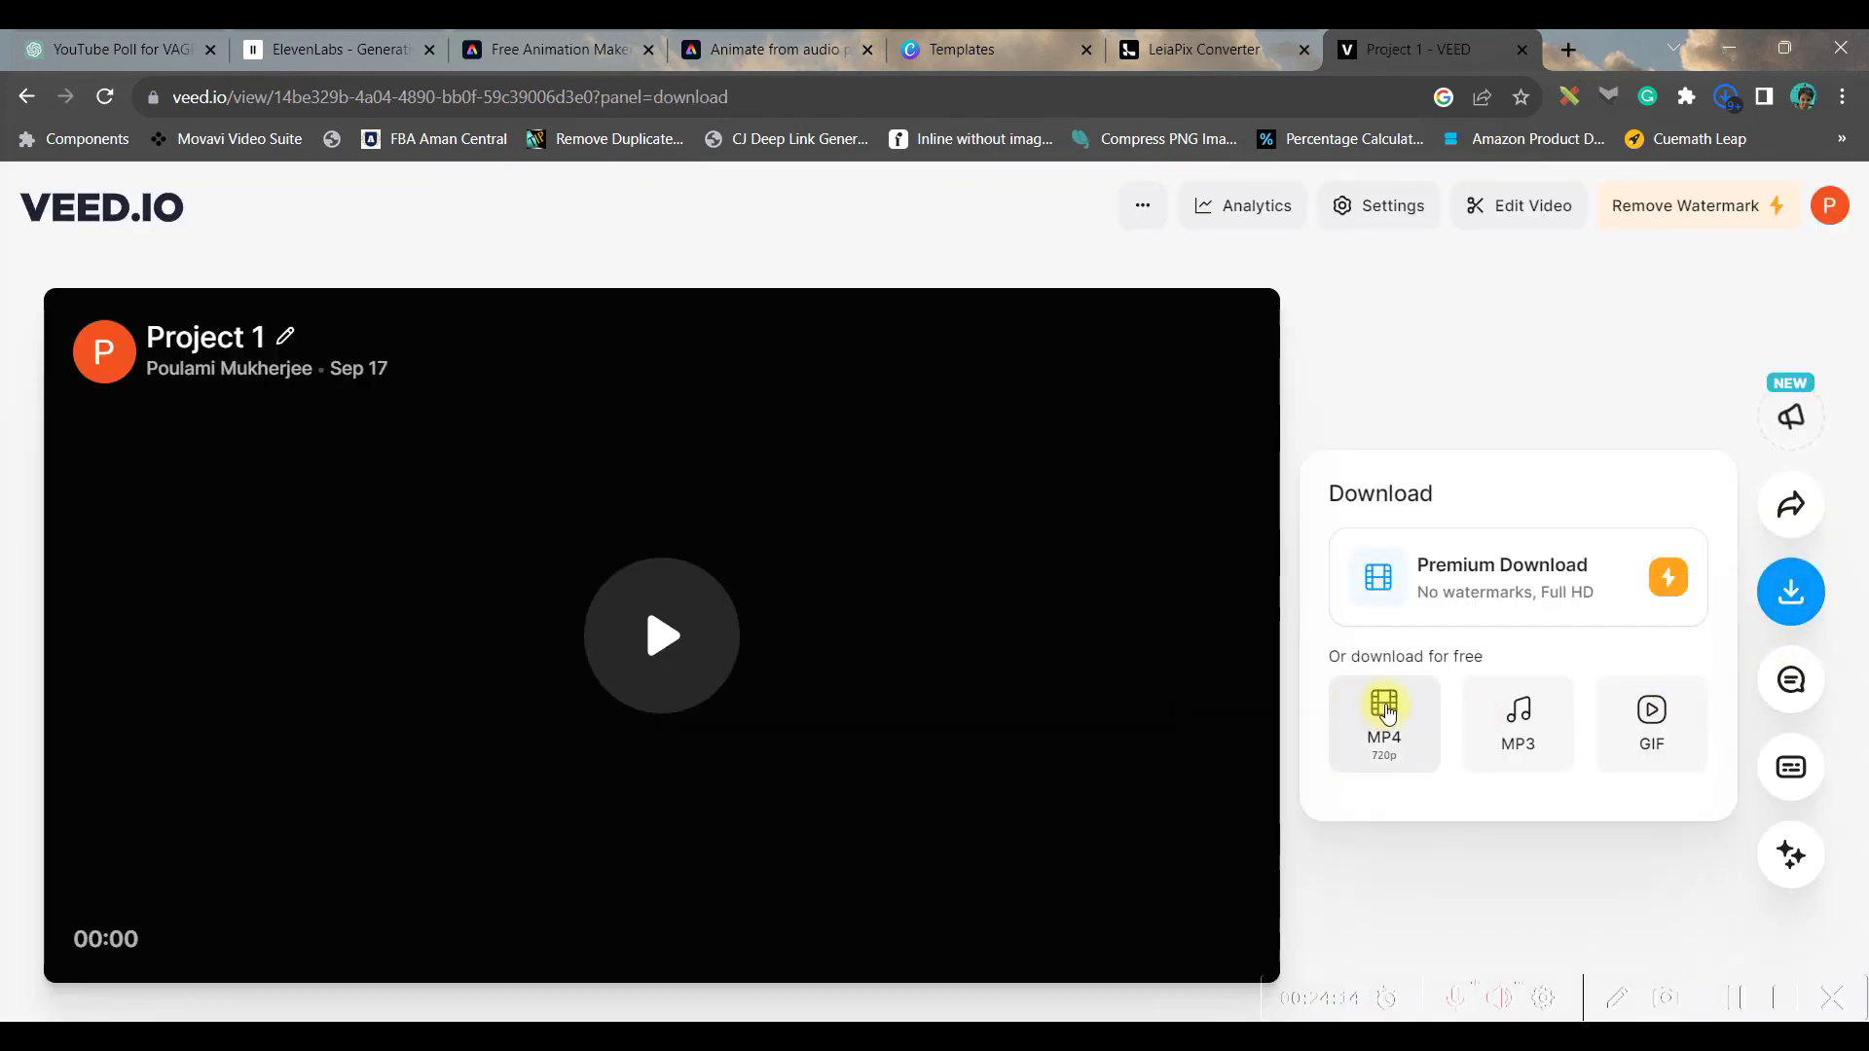